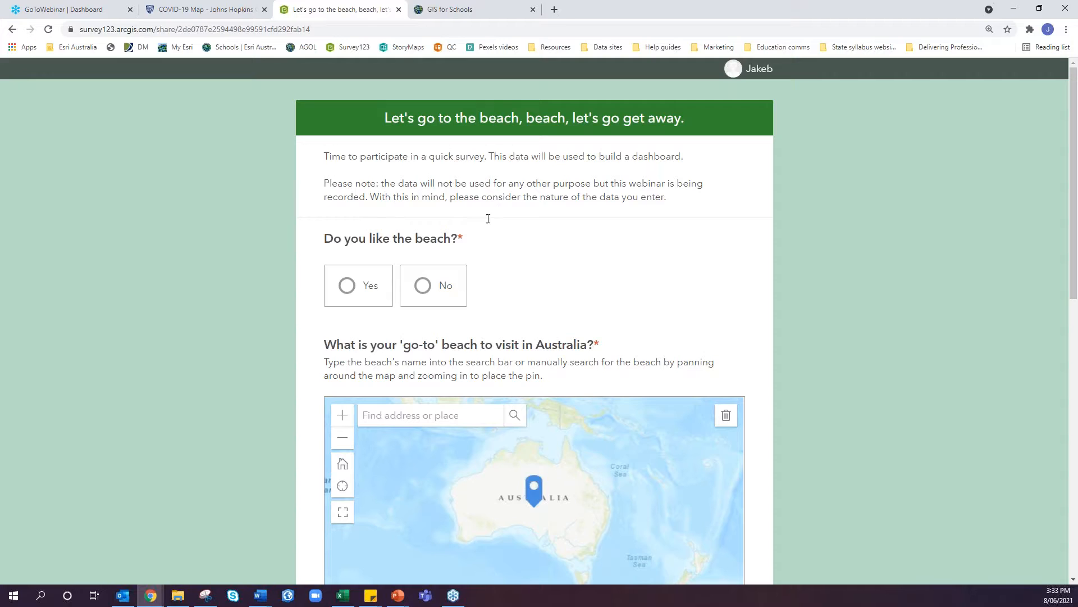
- Answer Yes to the survey question asking whether you like the beach
scroll(425, 225, "down", 1)
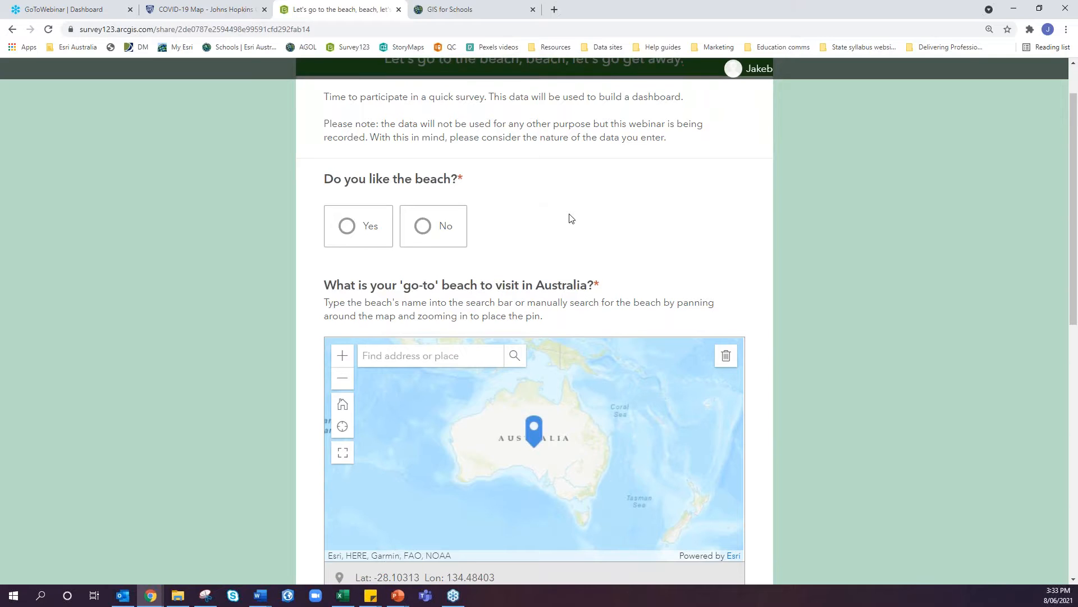
scroll(570, 219, "down", 1)
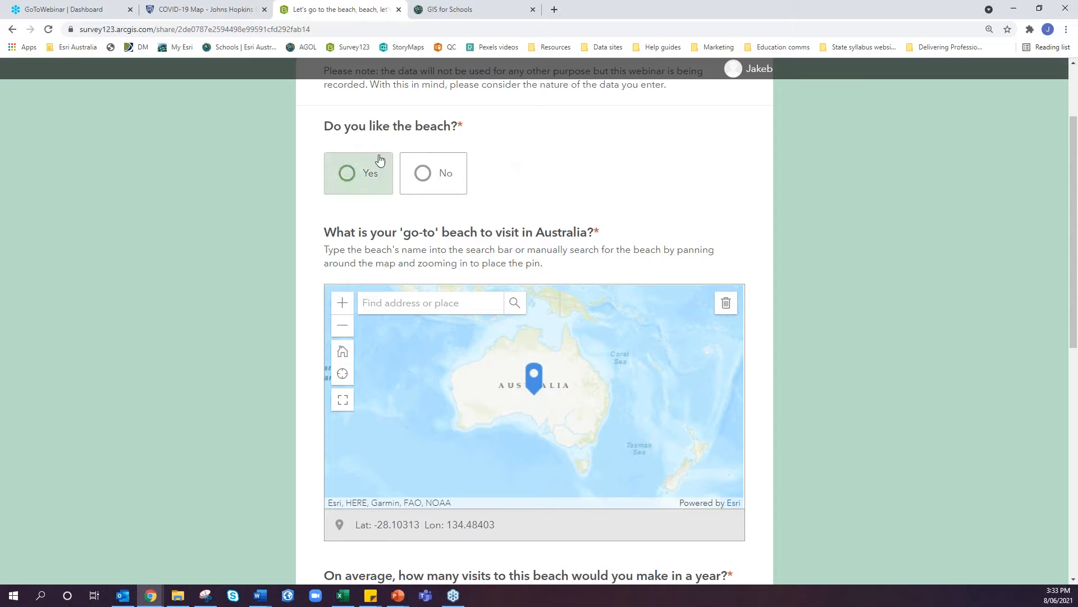
left_click(373, 173)
- Find Palm Beach, Gold Coast, Queensland on the go-to beach map and place the pin on the shoreline near Jefferson Ln
scroll(386, 228, "down", 2)
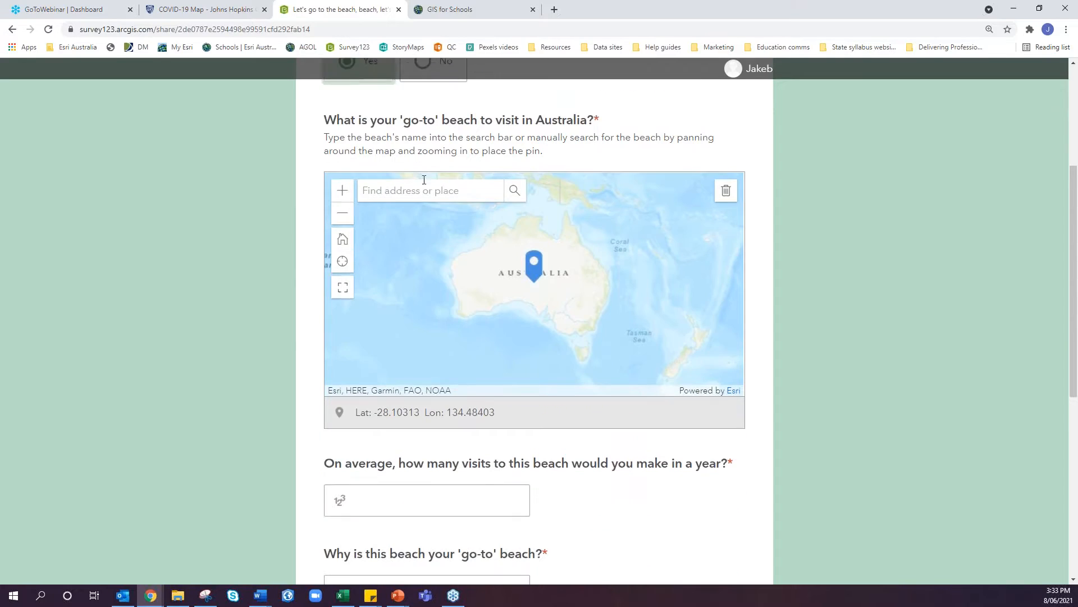
left_click(414, 190)
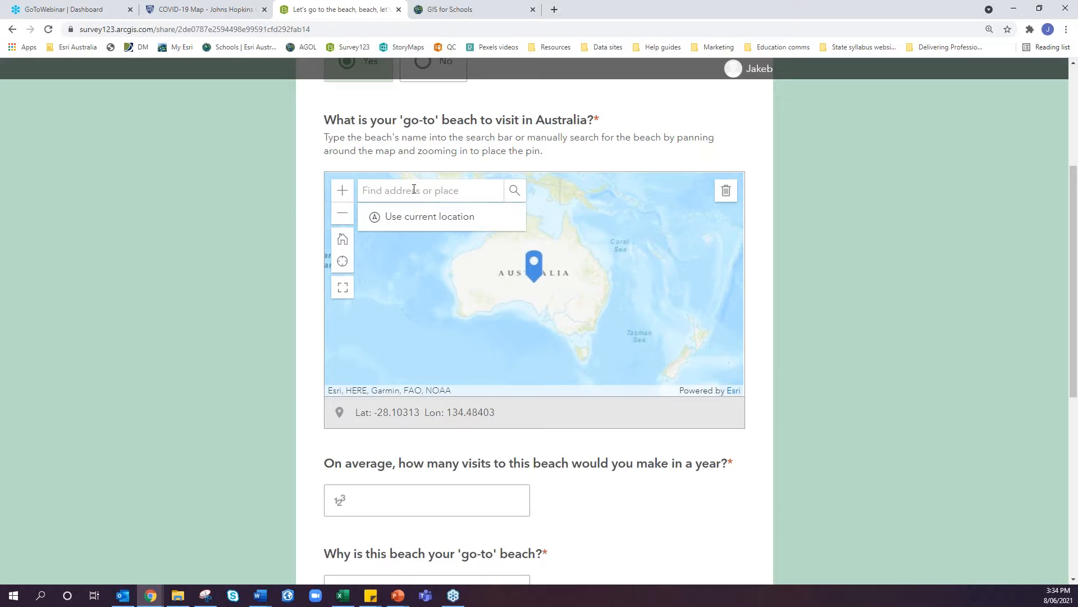
type("Palm ")
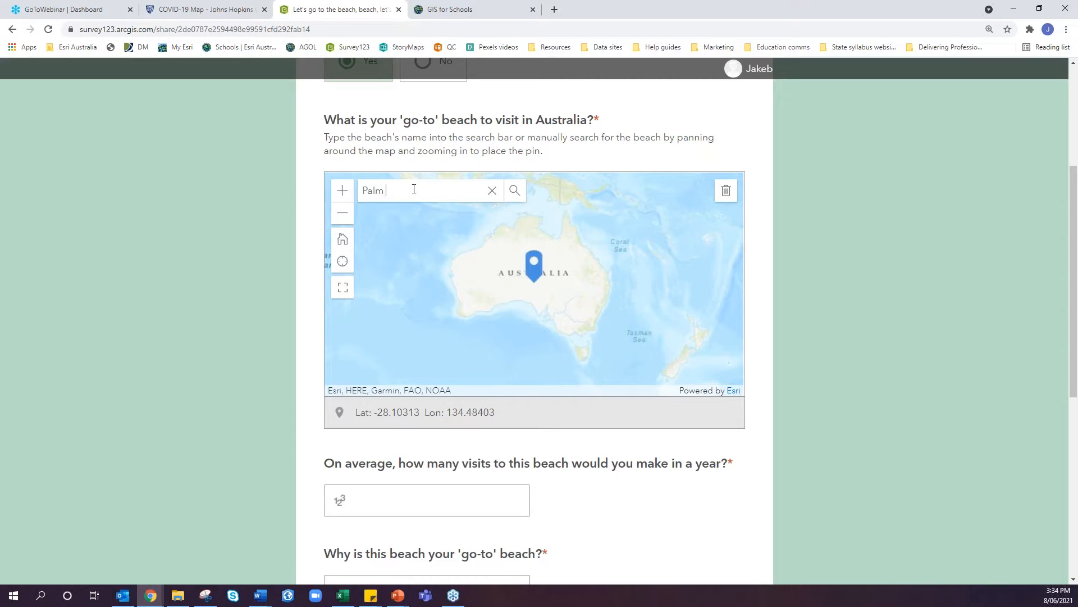
type("beach")
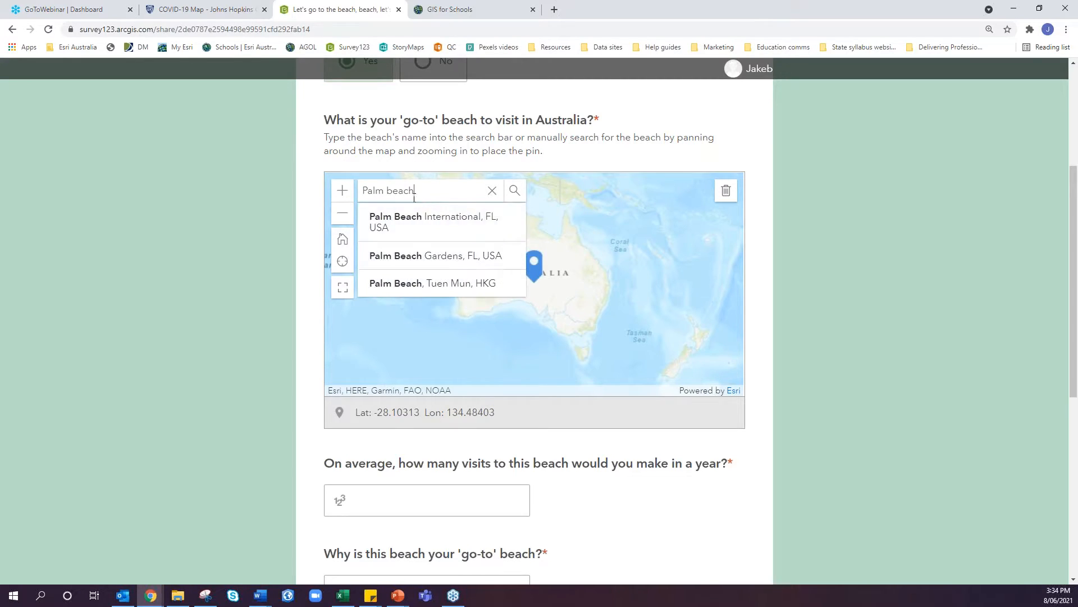
type(", gold")
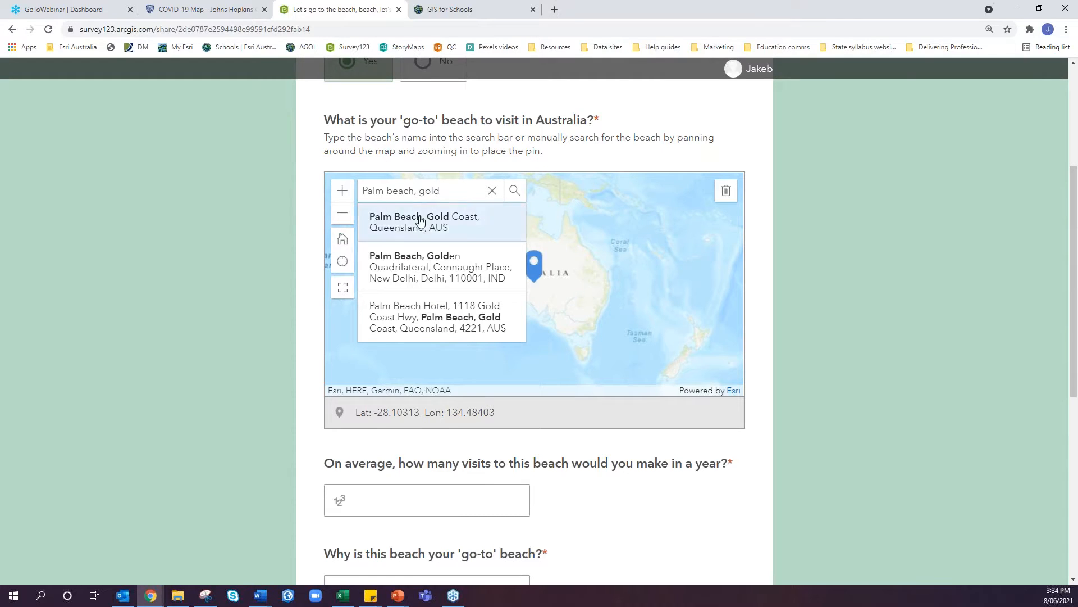
left_click(420, 220)
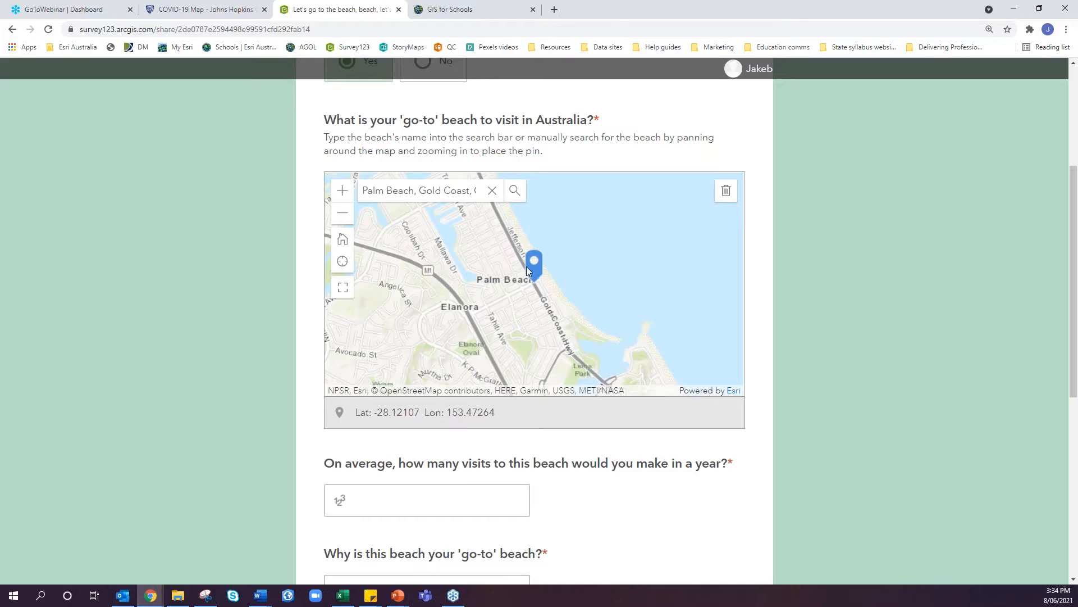
left_click_drag(514, 268, 502, 287)
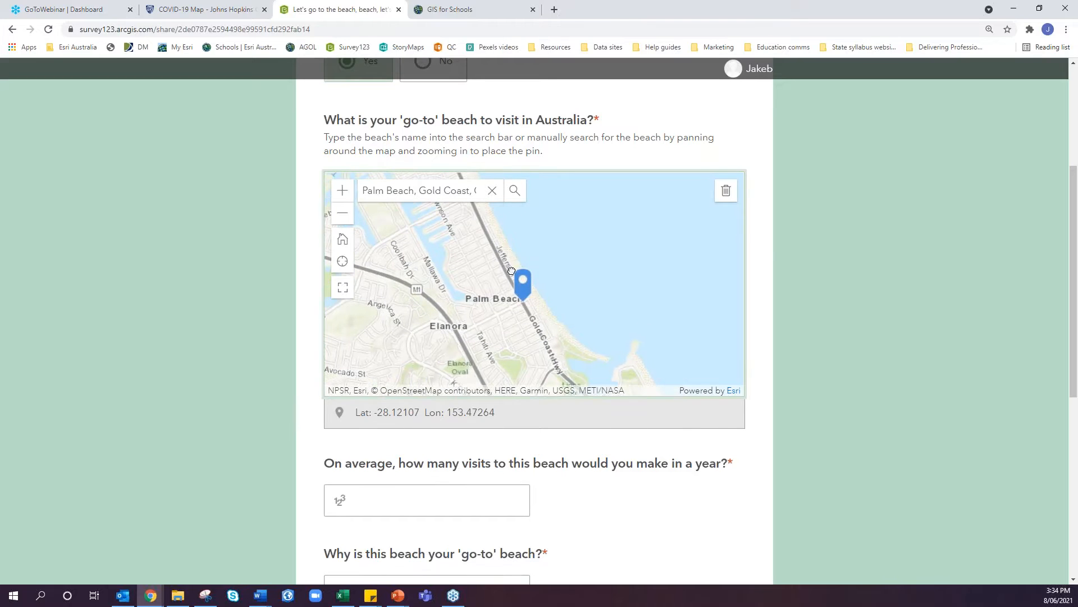
left_click(515, 262)
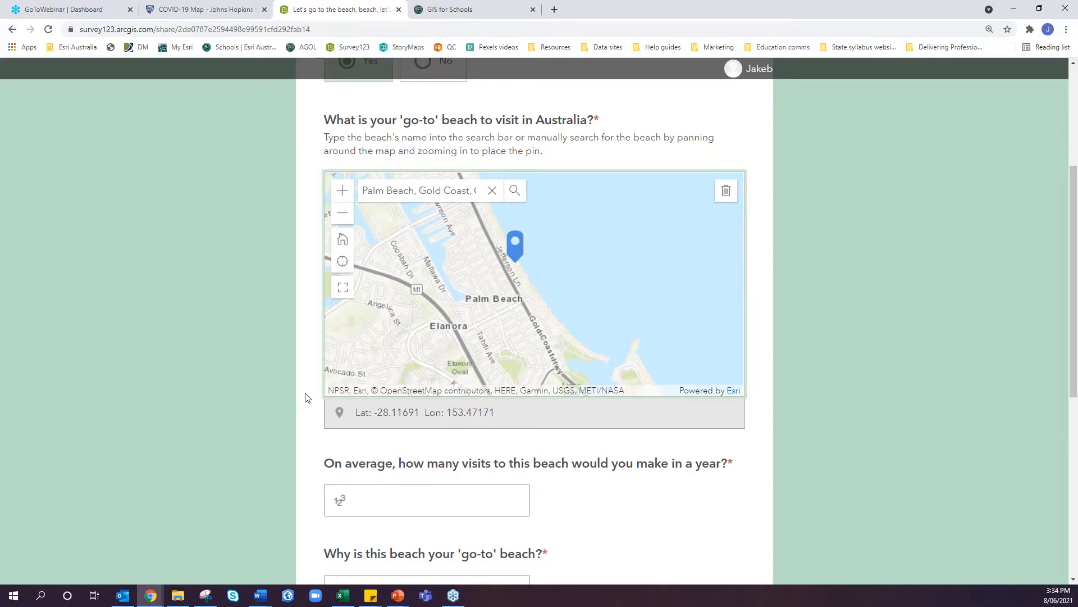
- Enter 7 as the average number of visits to this beach per year
scroll(305, 397, "down", 2)
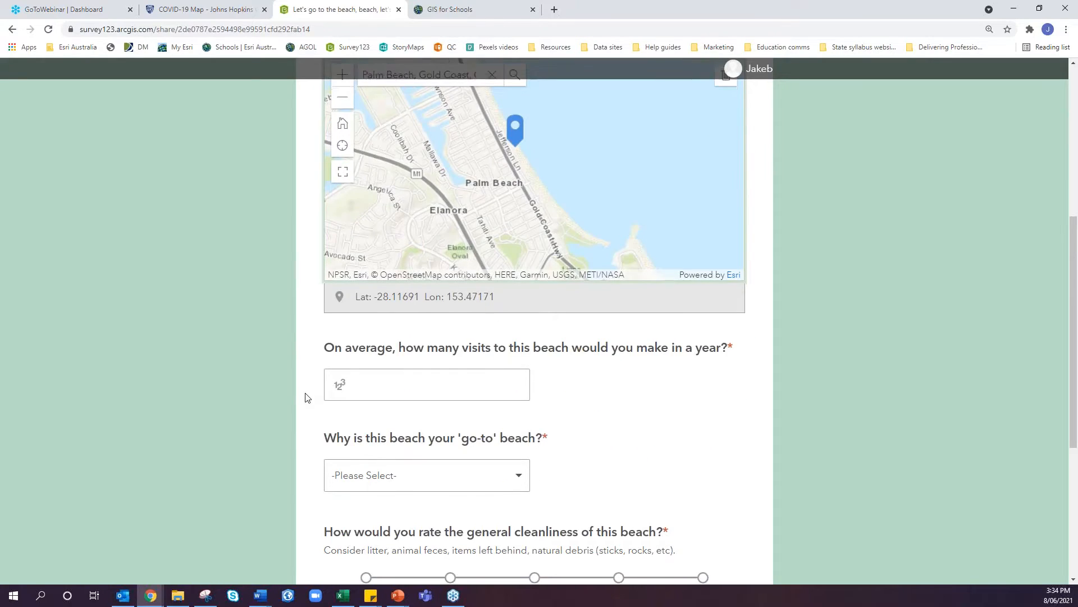
scroll(308, 394, "down", 2)
left_click(383, 274)
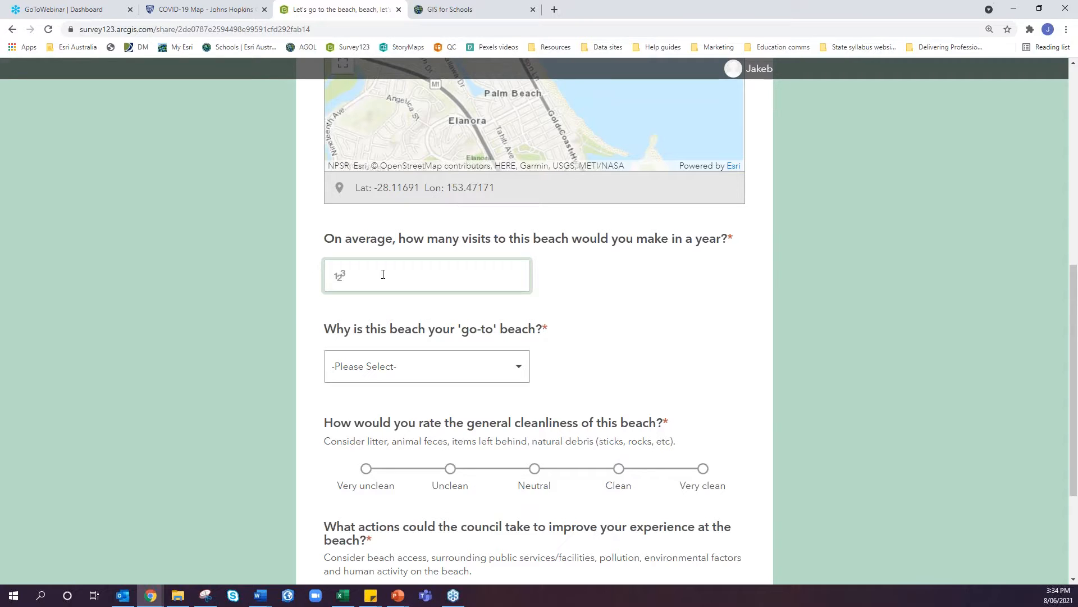
type("7")
- Choose "Safe and patrolled beach" as the reason for the go-to beach and rate its general cleanliness as Clean
scroll(427, 280, "down", 2)
left_click(438, 251)
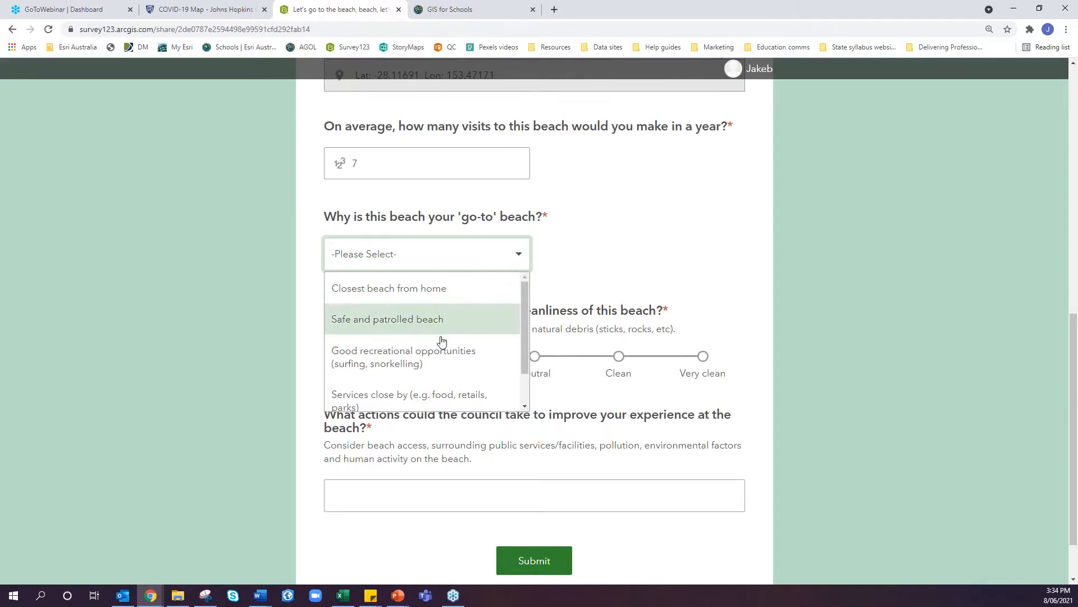
scroll(442, 349, "down", 1)
scroll(441, 349, "down", 1)
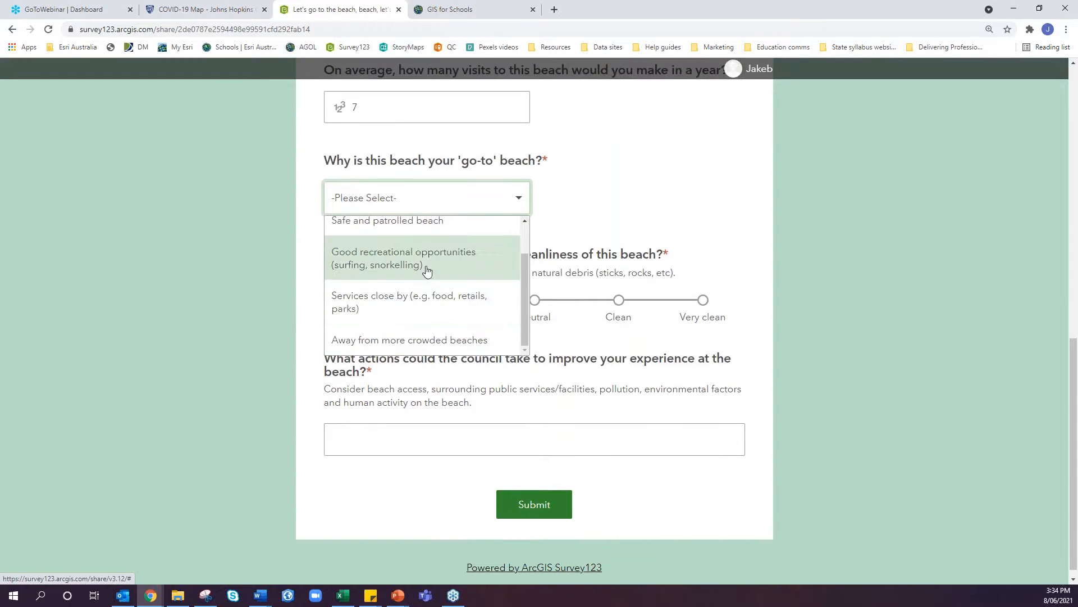
scroll(423, 258, "up", 1)
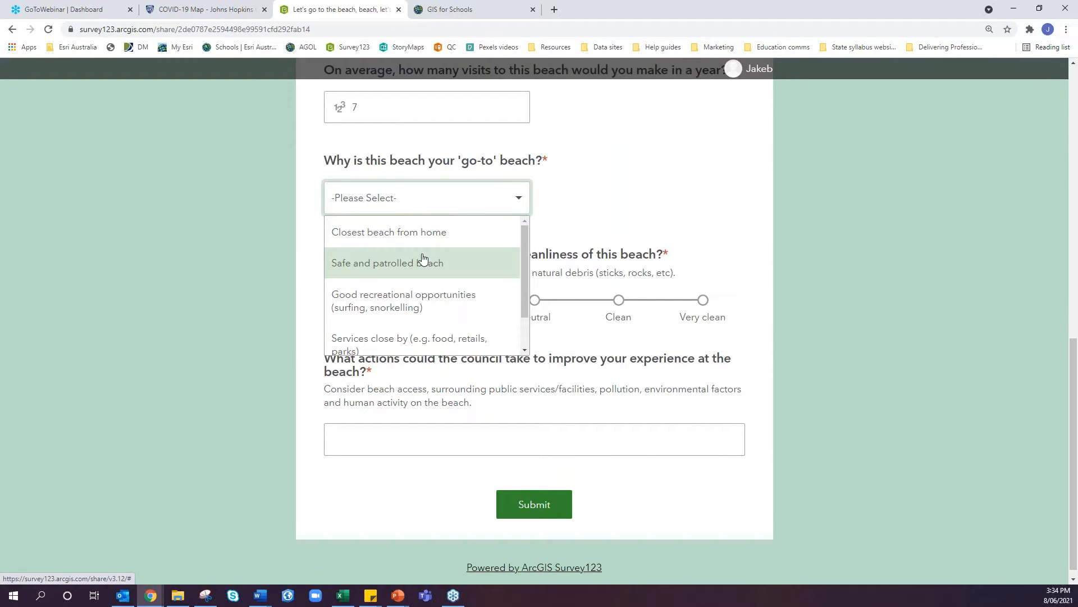
scroll(433, 284, "down", 1)
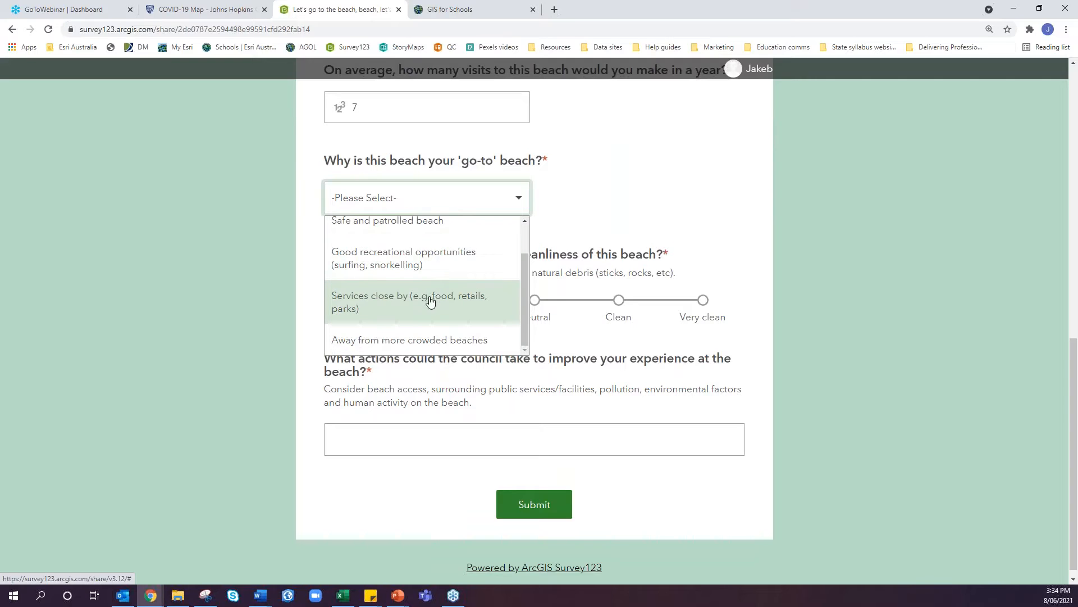
scroll(432, 239, "up", 1)
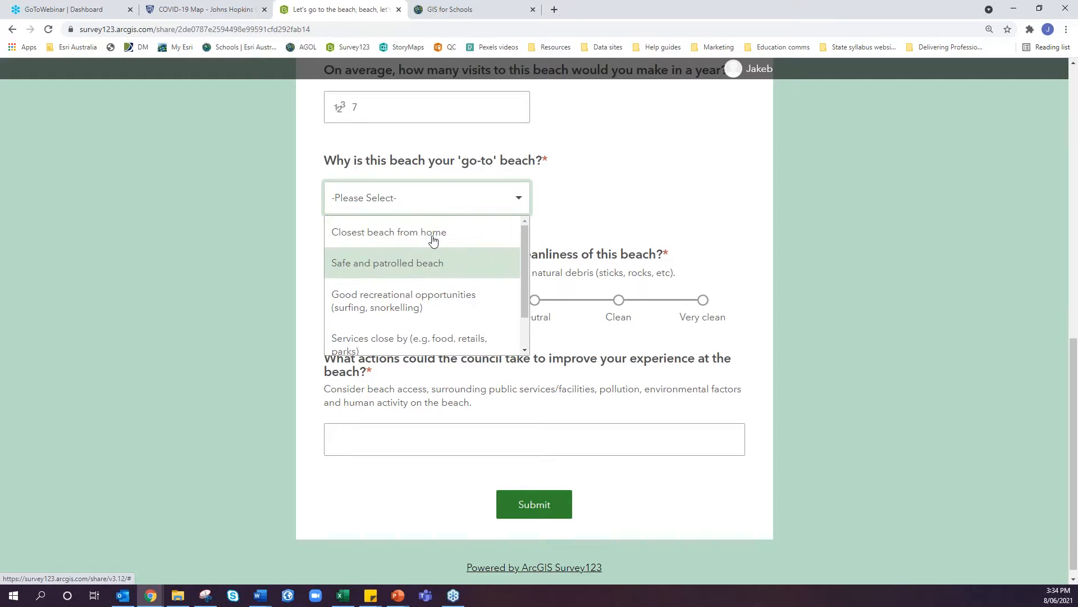
left_click(387, 265)
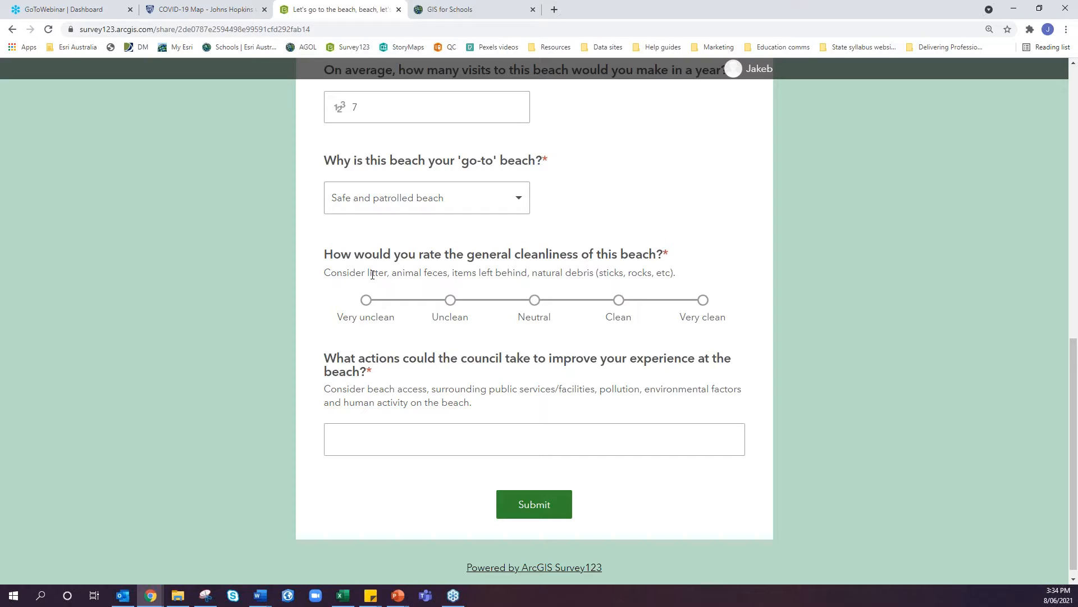
left_click(618, 301)
- Enter "Better maintenance of the rock groynes." as the suggested council action and submit the survey
left_click(394, 436)
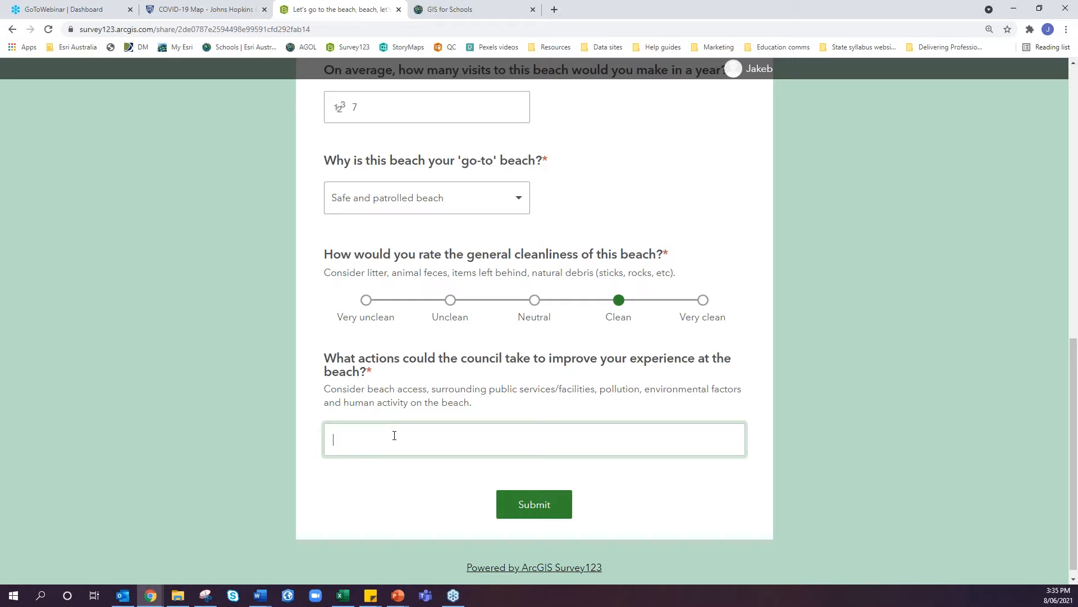
type("Better maintenance of the rock groynes.")
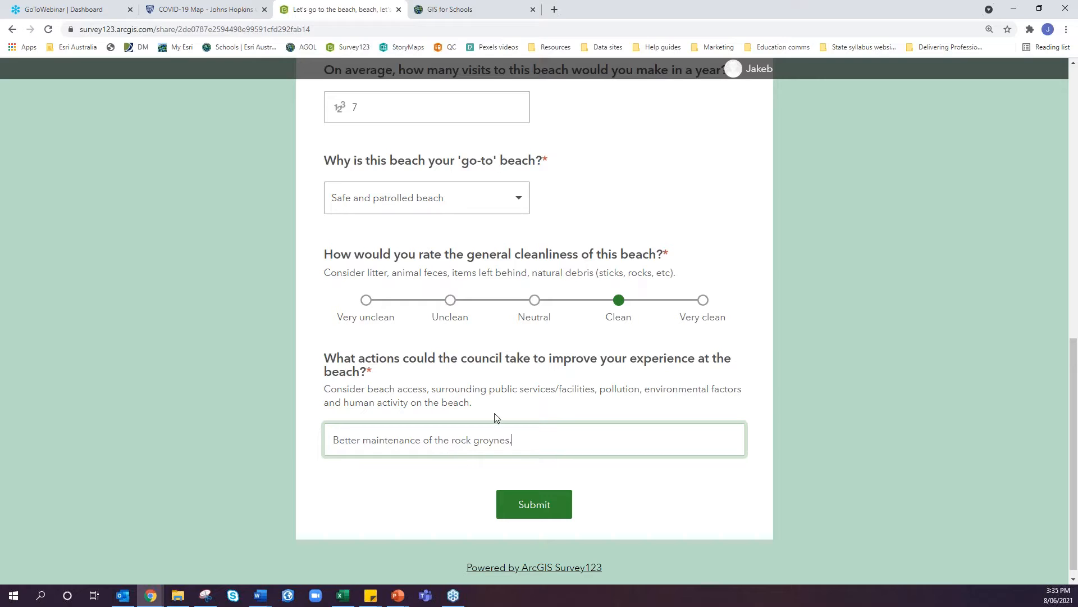
left_click(535, 498)
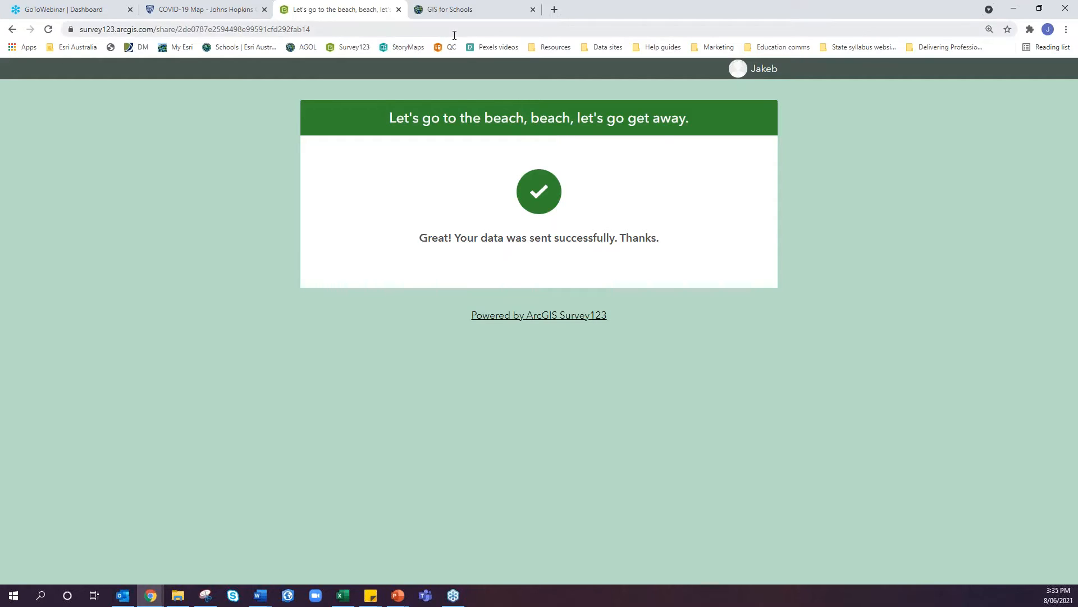
- Close the survey page and open ArcGIS Dashboards from the GIS for Schools site
left_click(399, 9)
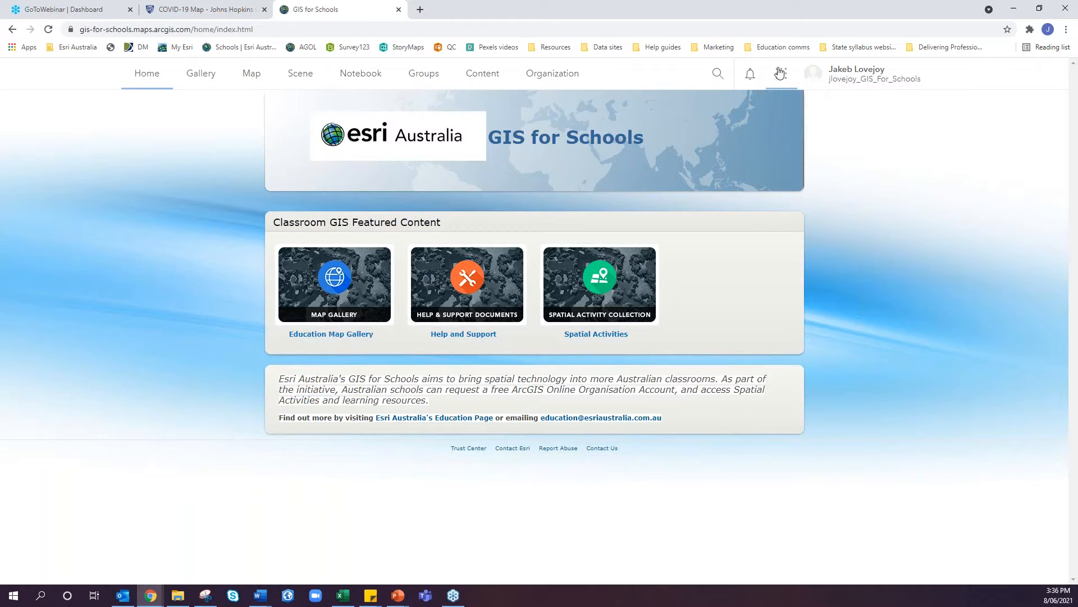
left_click(786, 80)
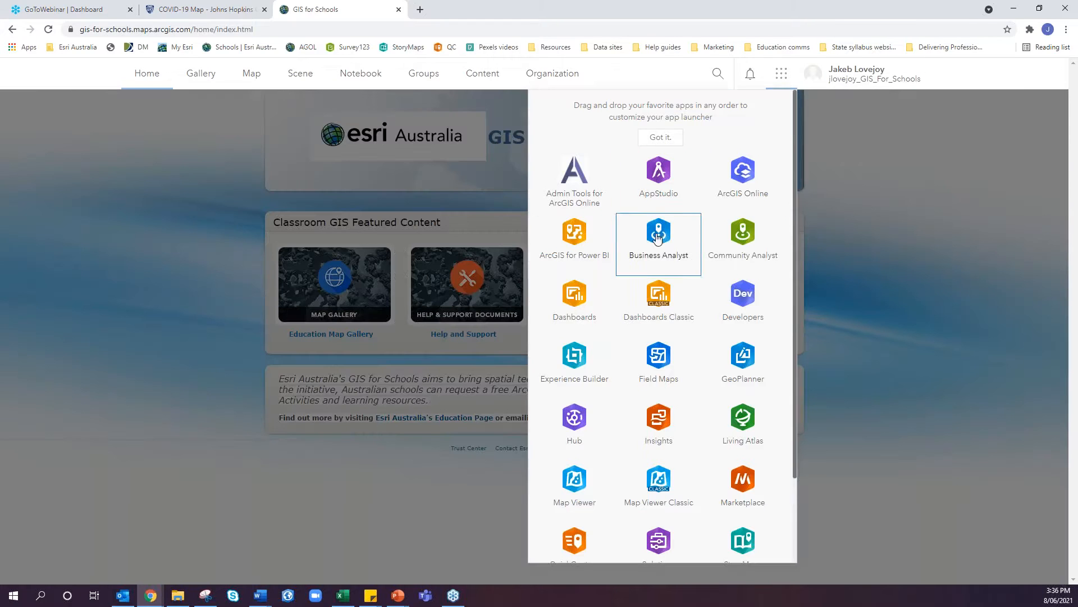
left_click(585, 317)
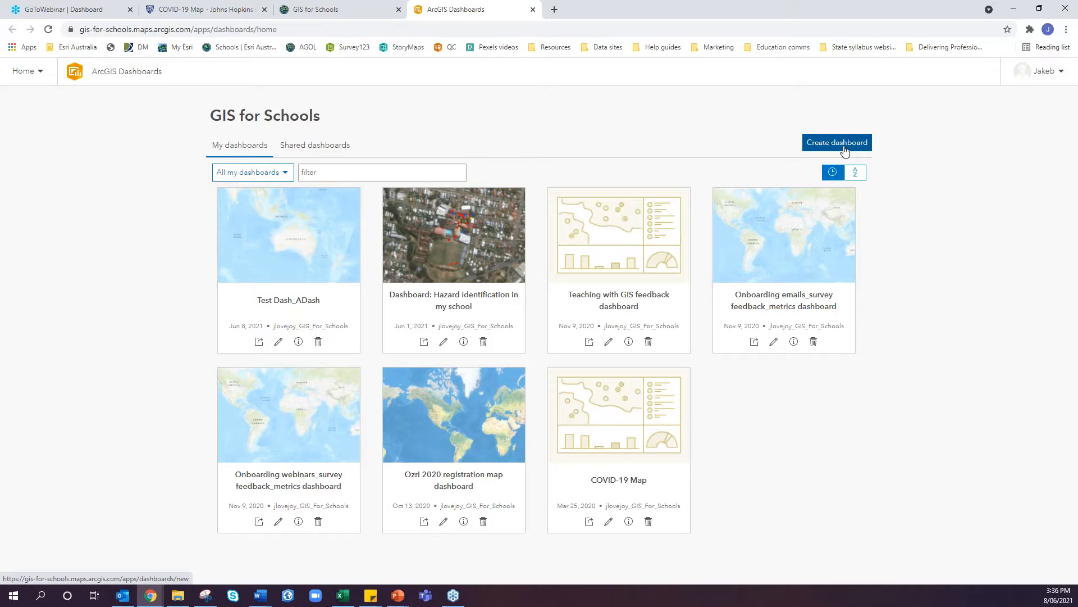
- Return from Dashboards to the GIS for Schools home page and open the account's own content
left_click(33, 72)
left_click(22, 97)
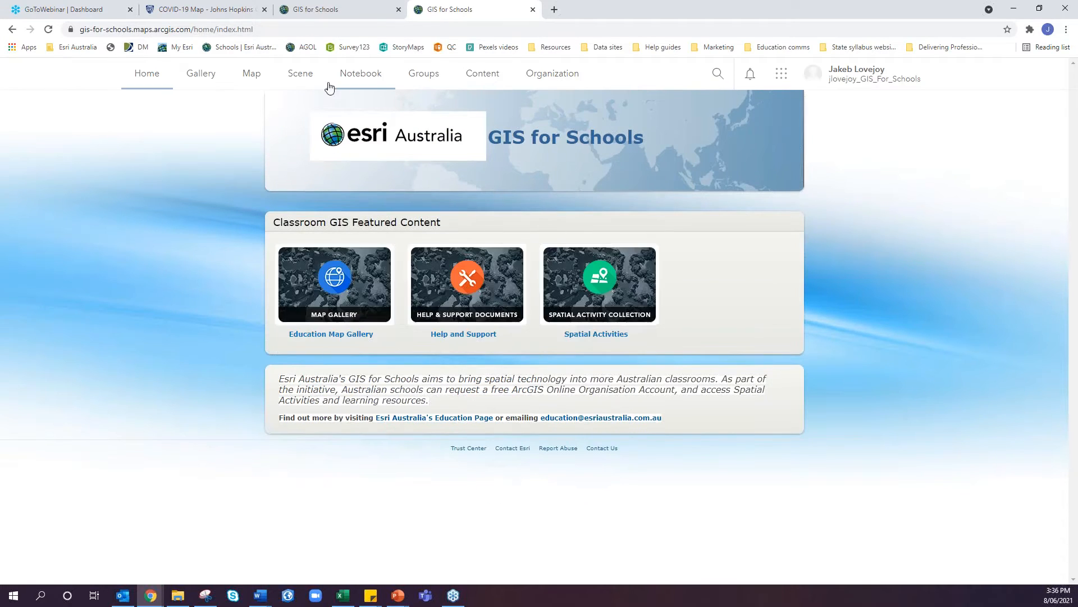
left_click(478, 75)
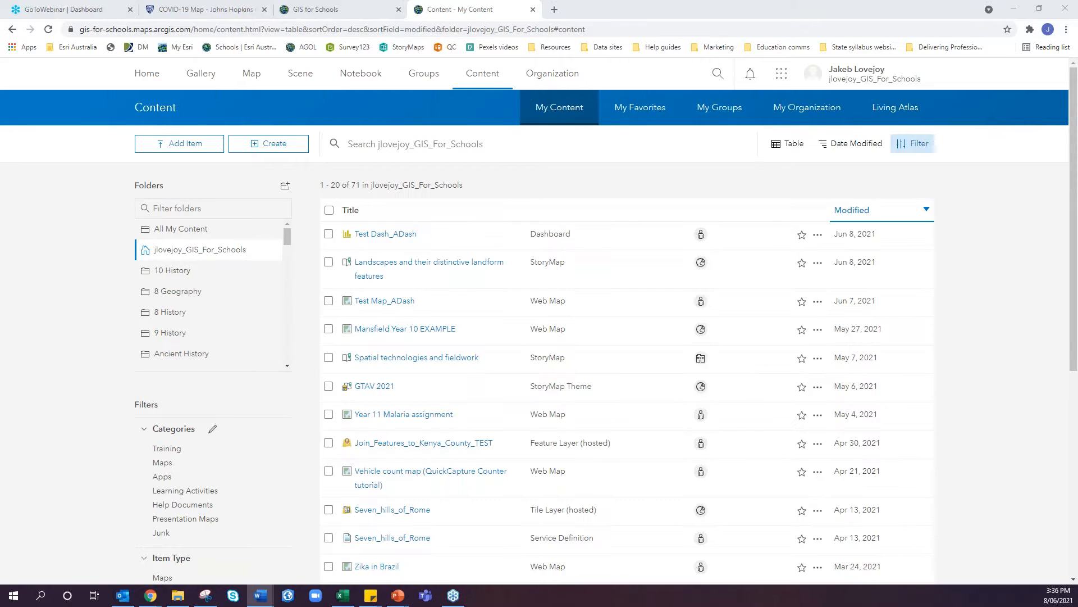
- Find and open the "Survey-ArcGIS Dashboards survey" folder in the content's folder list
scroll(180, 309, "down", 2)
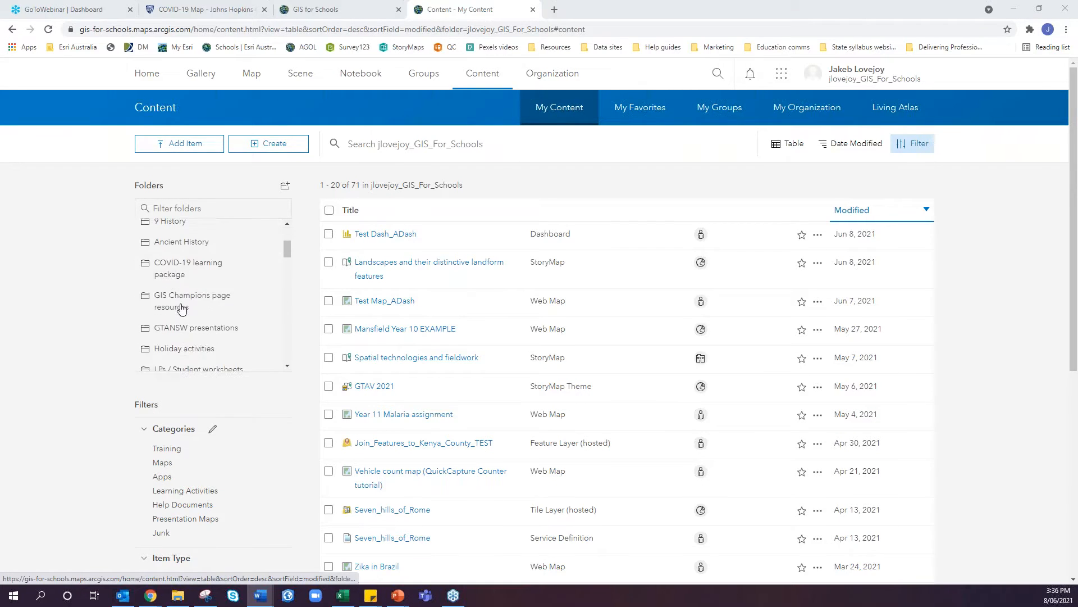
scroll(181, 265, "down", 2)
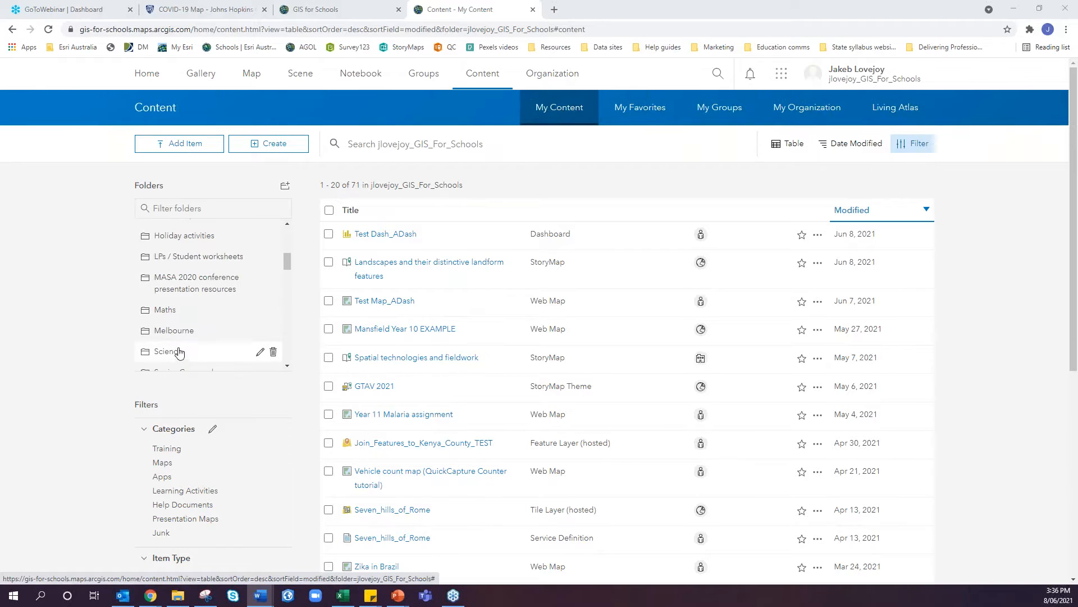
scroll(180, 310, "down", 5)
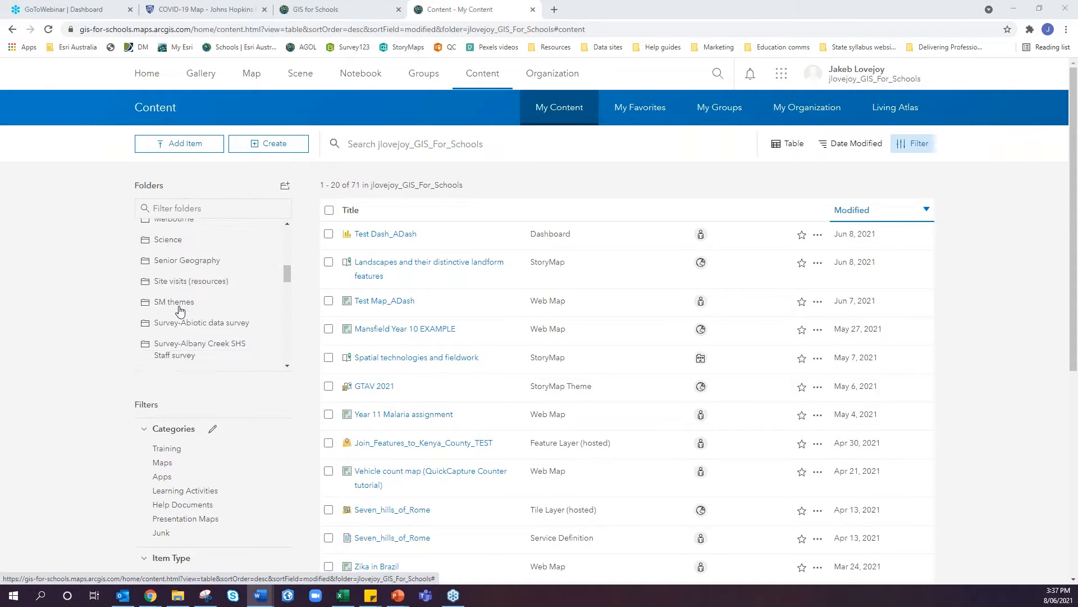
scroll(180, 310, "down", 1)
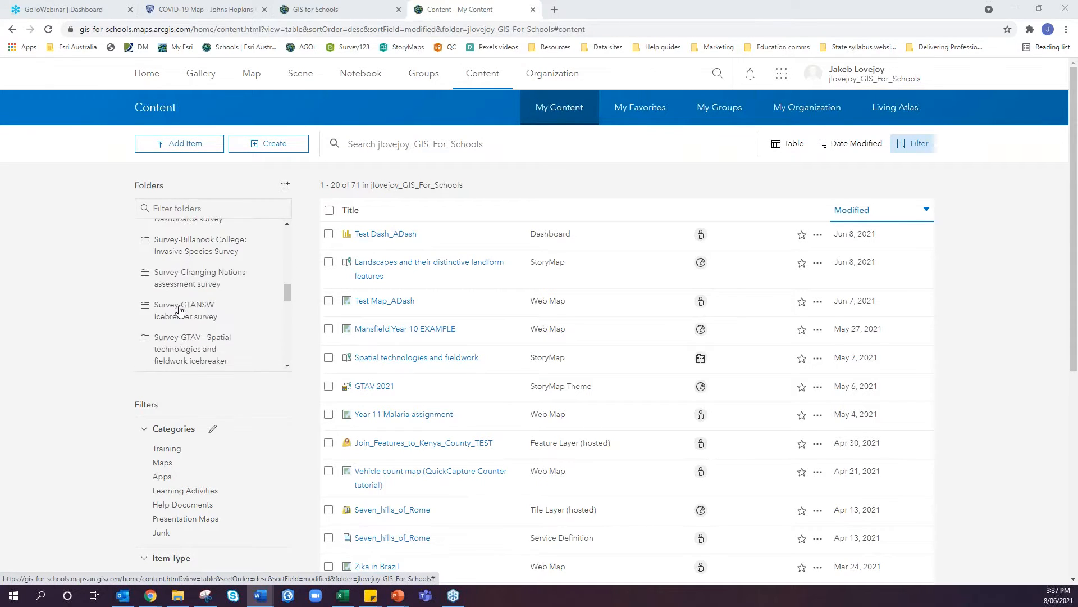
scroll(179, 310, "down", 3)
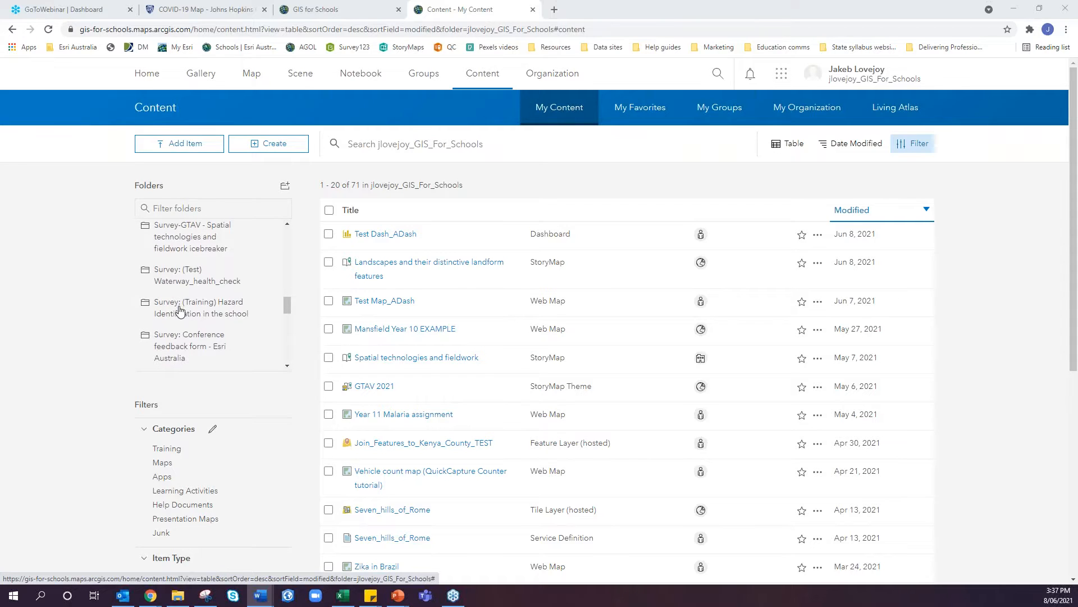
scroll(181, 310, "down", 1)
scroll(182, 309, "up", 5)
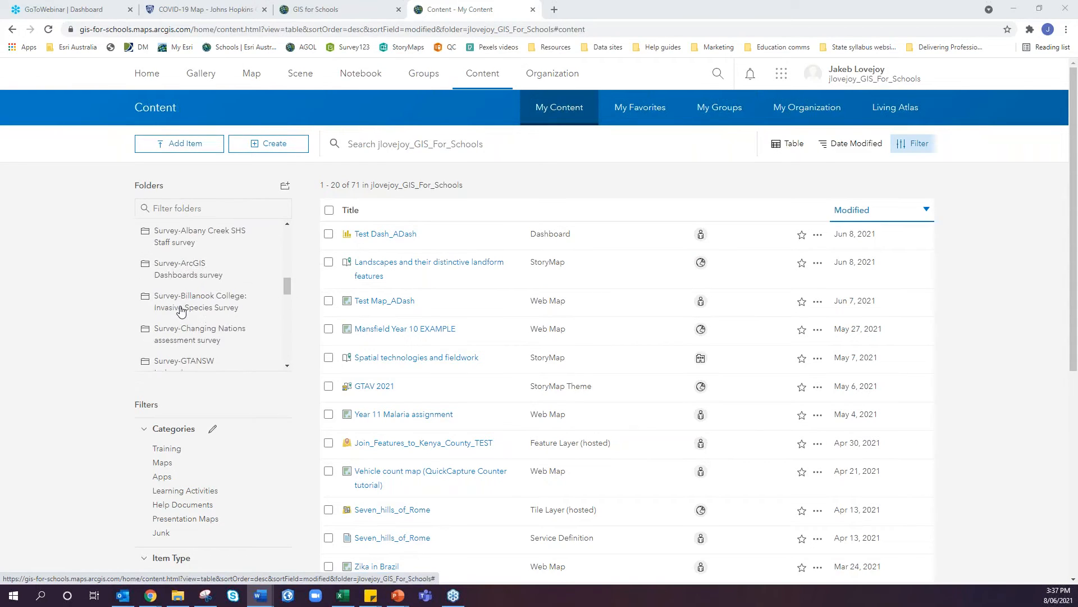
left_click(190, 270)
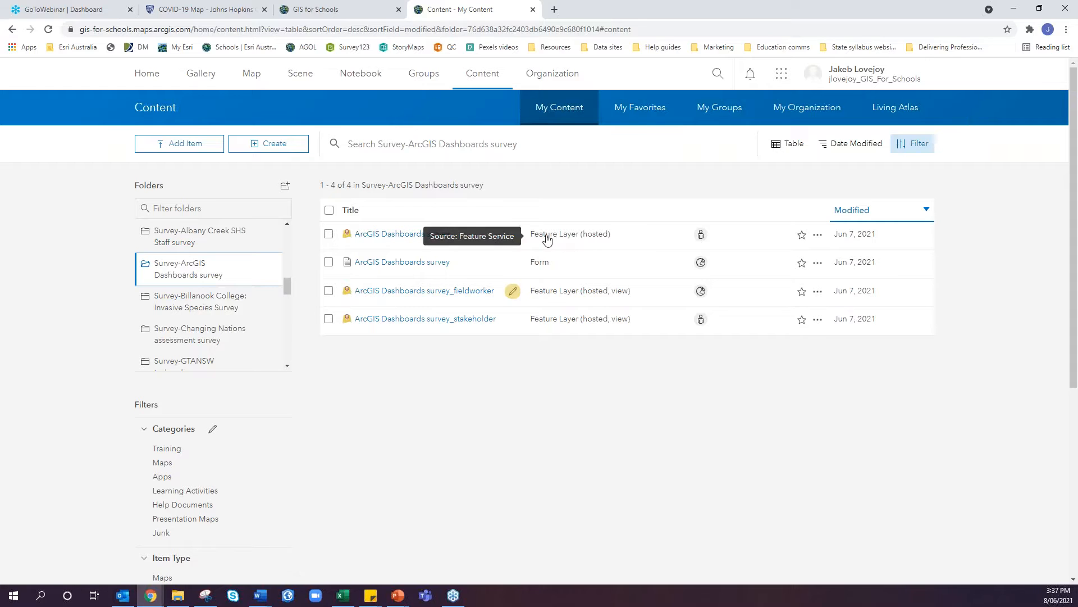
- Open the hosted feature layer "ArcGIS Dashboards survey" and display it in Map Viewer Classic
left_click(420, 236)
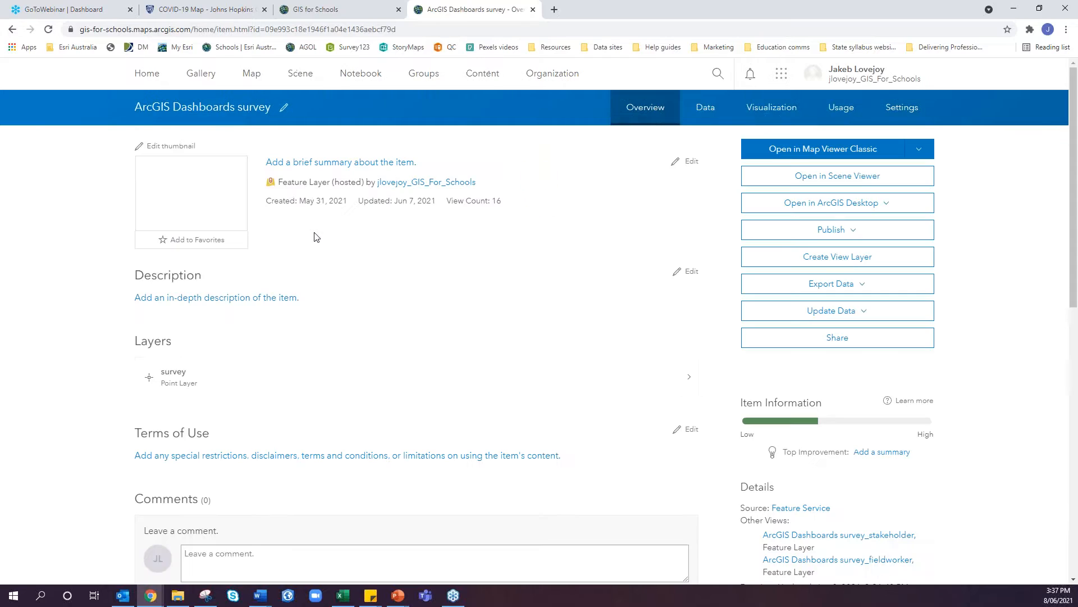
left_click(197, 200)
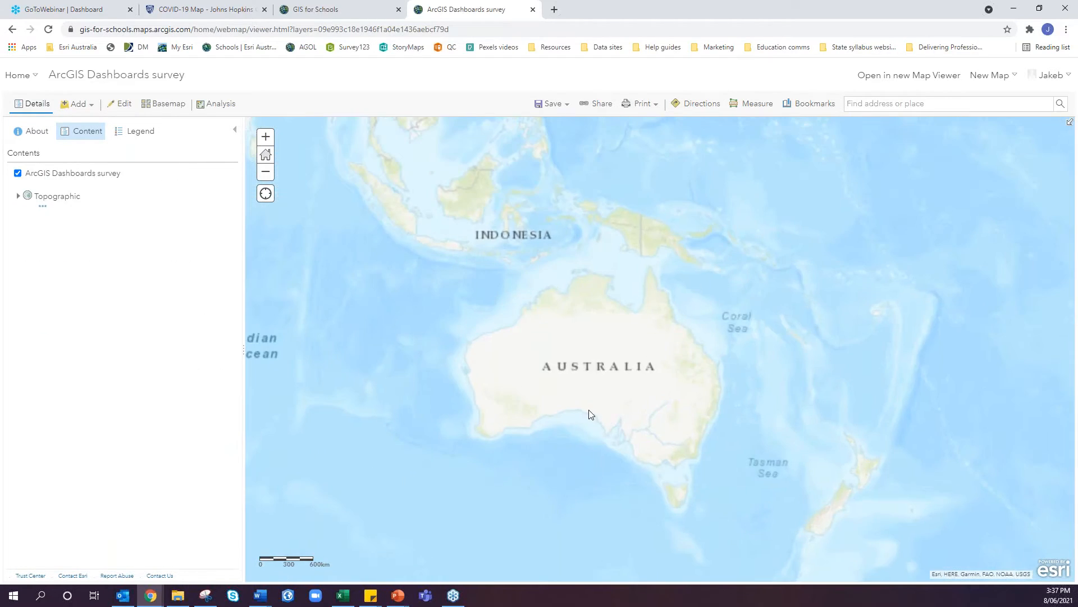
- Make two copies of the ArcGIS Dashboards survey layer in the map contents
scroll(595, 410, "up", 2)
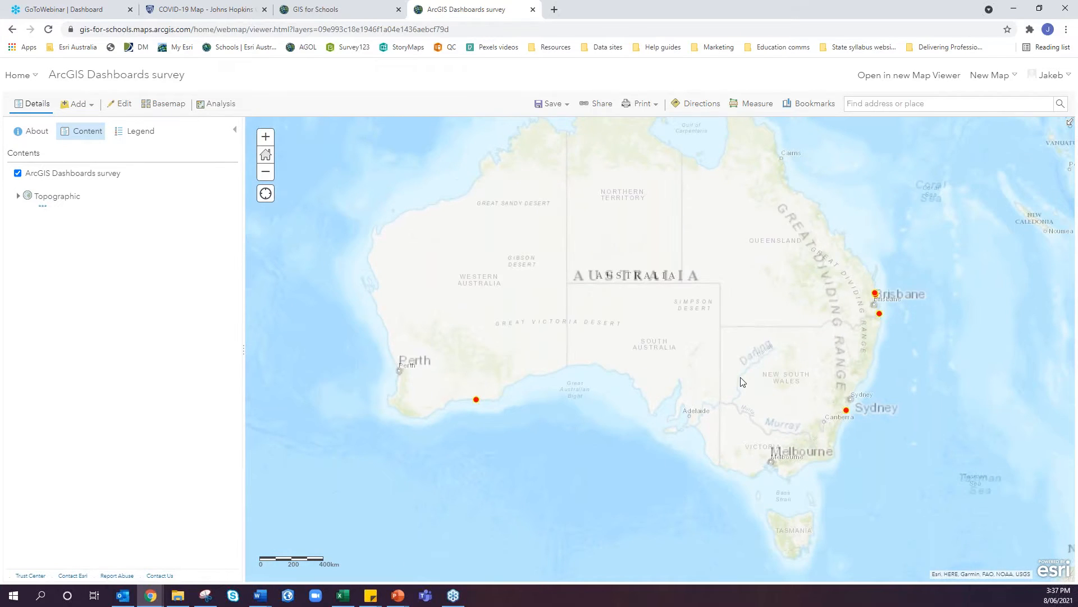
left_click_drag(744, 359, 727, 416)
mouse_move(76, 185)
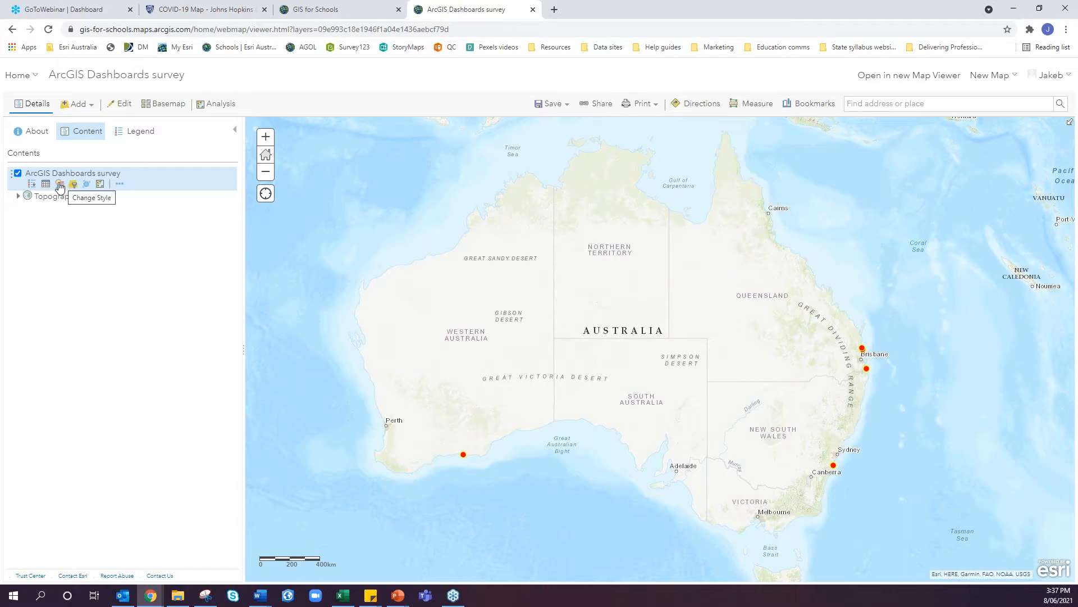
left_click(120, 185)
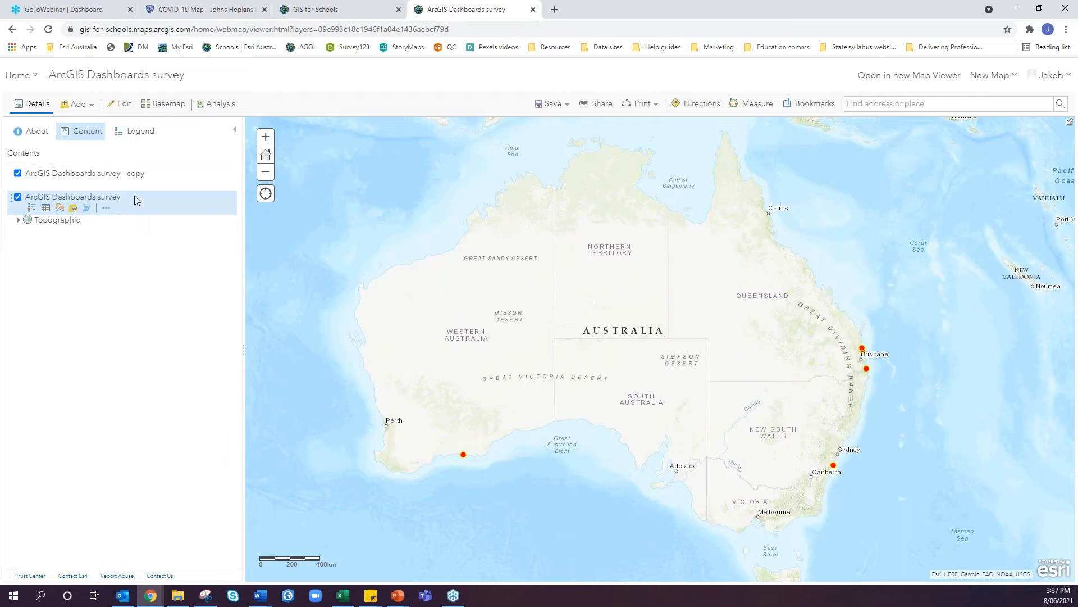
left_click(120, 209)
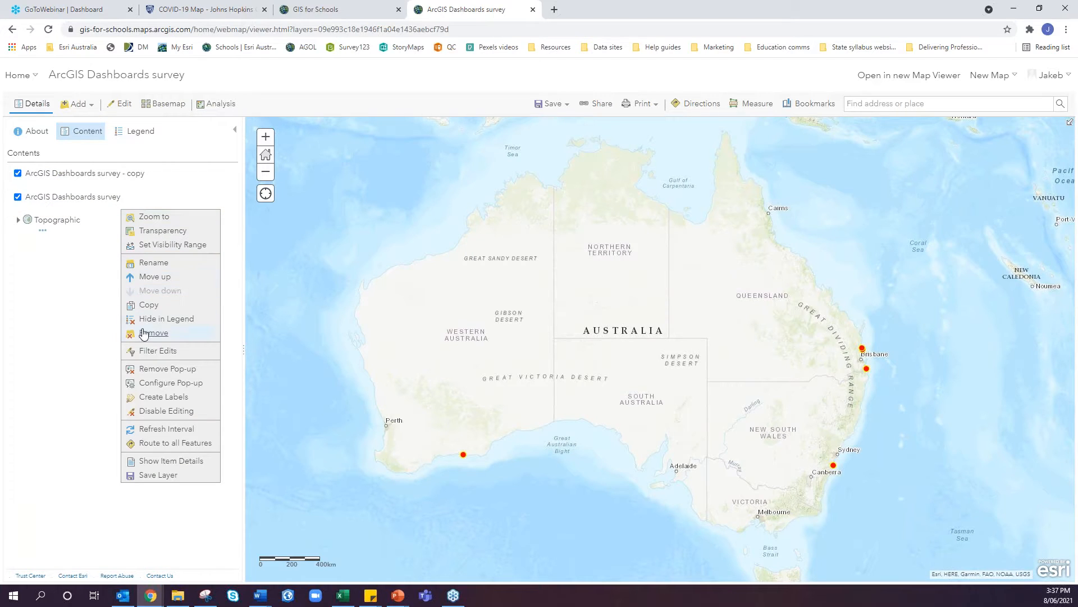
left_click(149, 307)
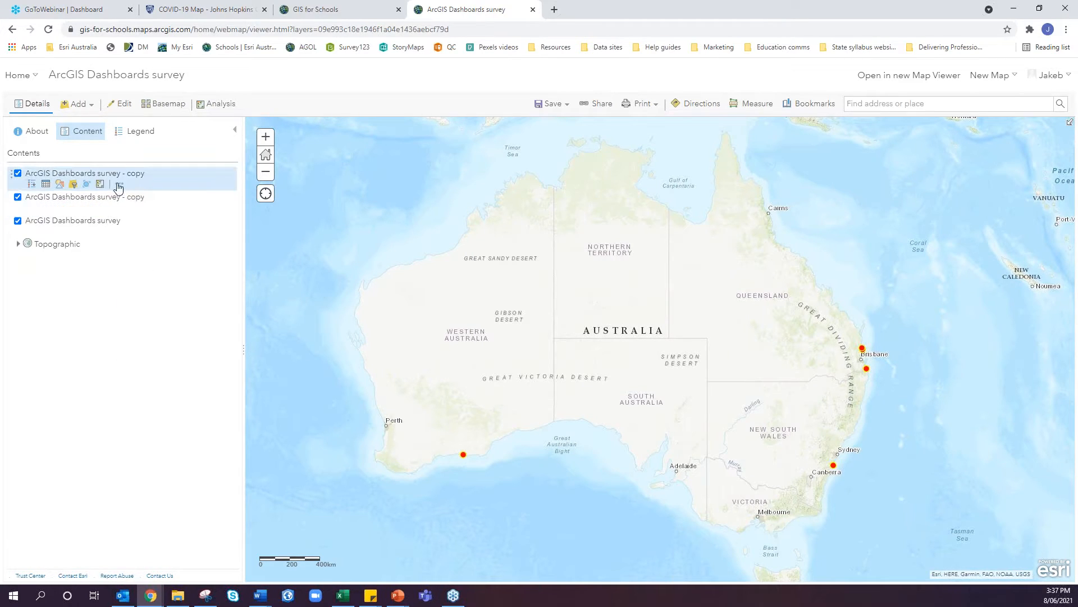
- Rename the uppermost survey layer copy to "Do you like the beach?"
left_click(120, 184)
left_click(153, 239)
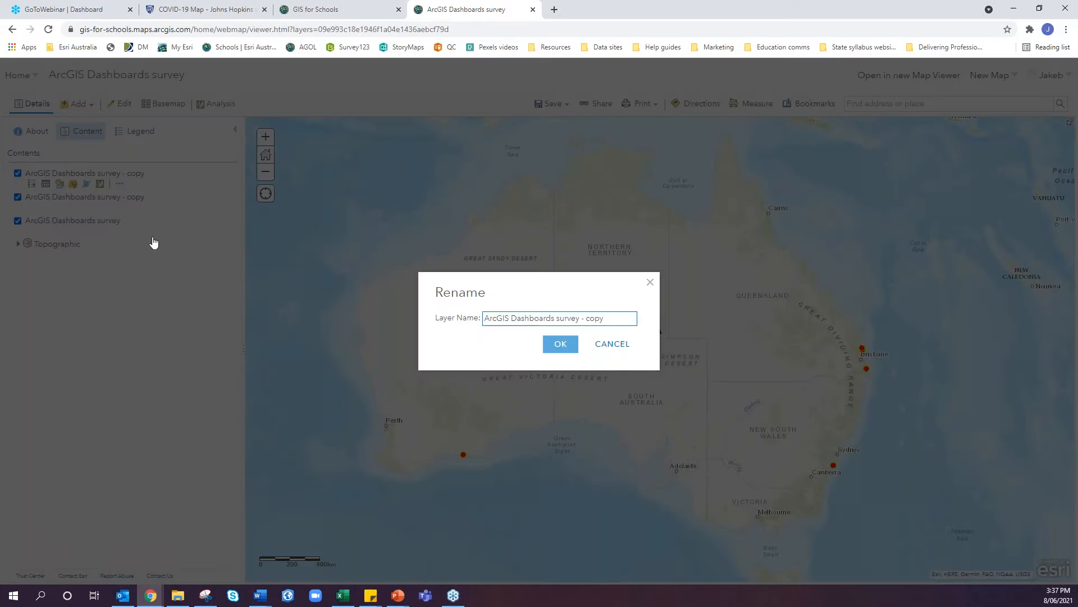
key("ctrl+a")
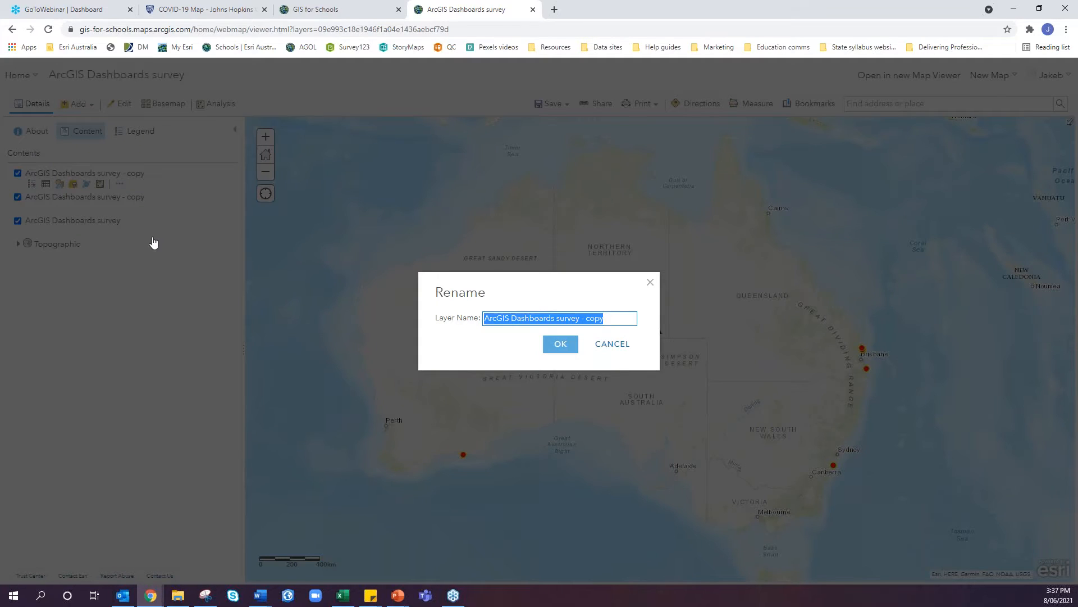
type("Do you like the bea")
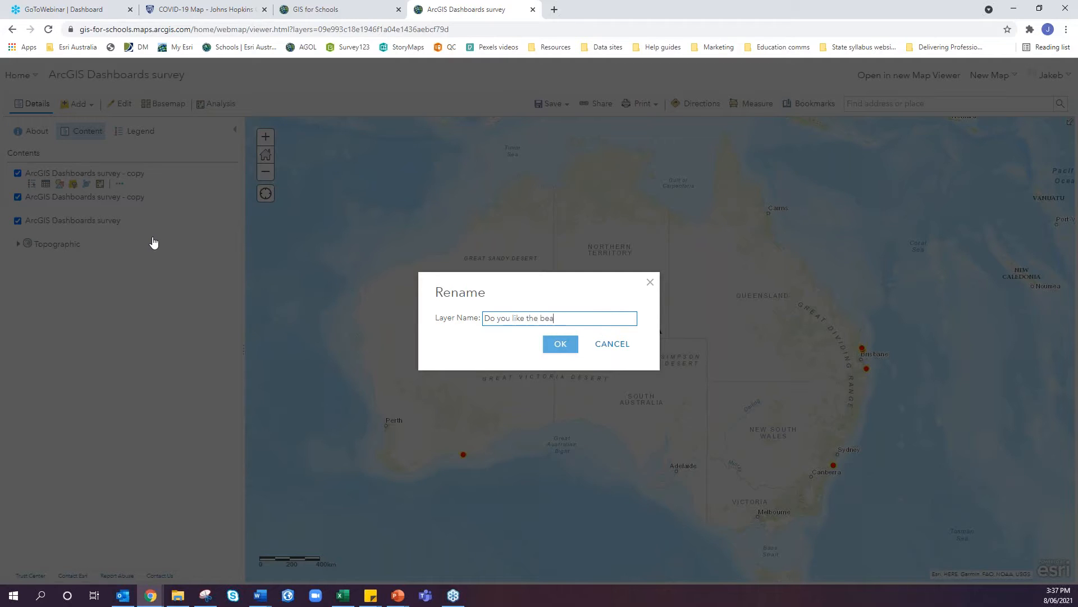
left_click(560, 344)
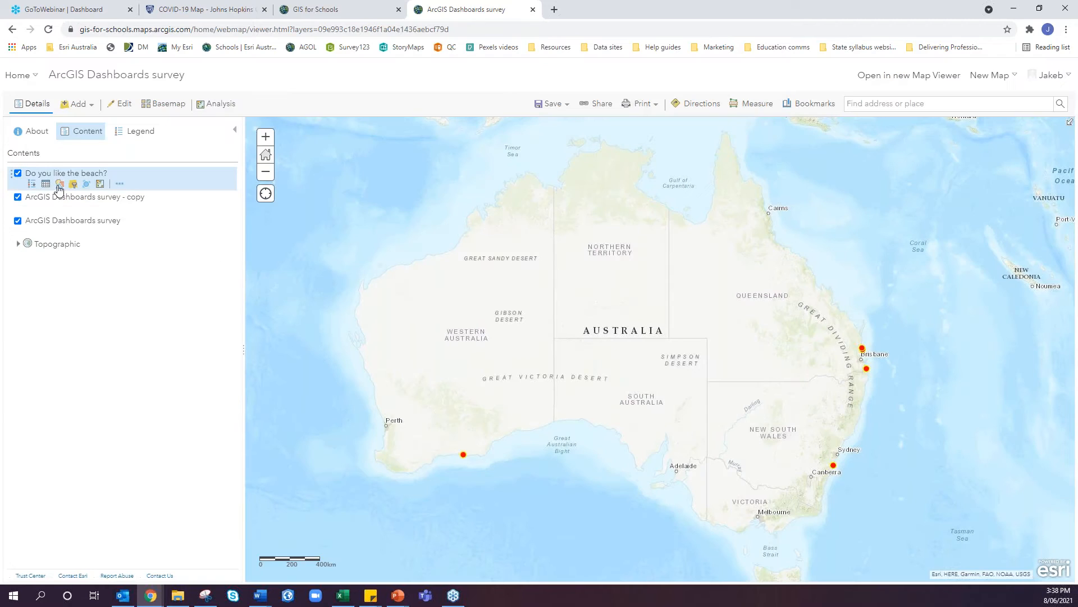
- Style the "Do you like the beach?" layer by its "Do you like the beach?" attribute with unique symbols
left_click(59, 185)
left_click(63, 187)
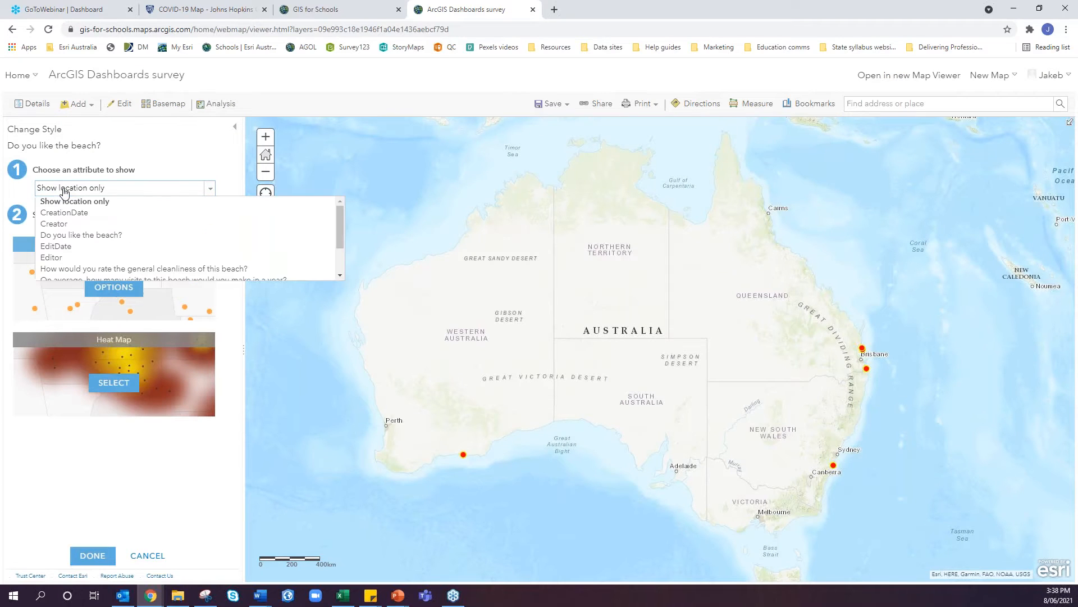
left_click(98, 236)
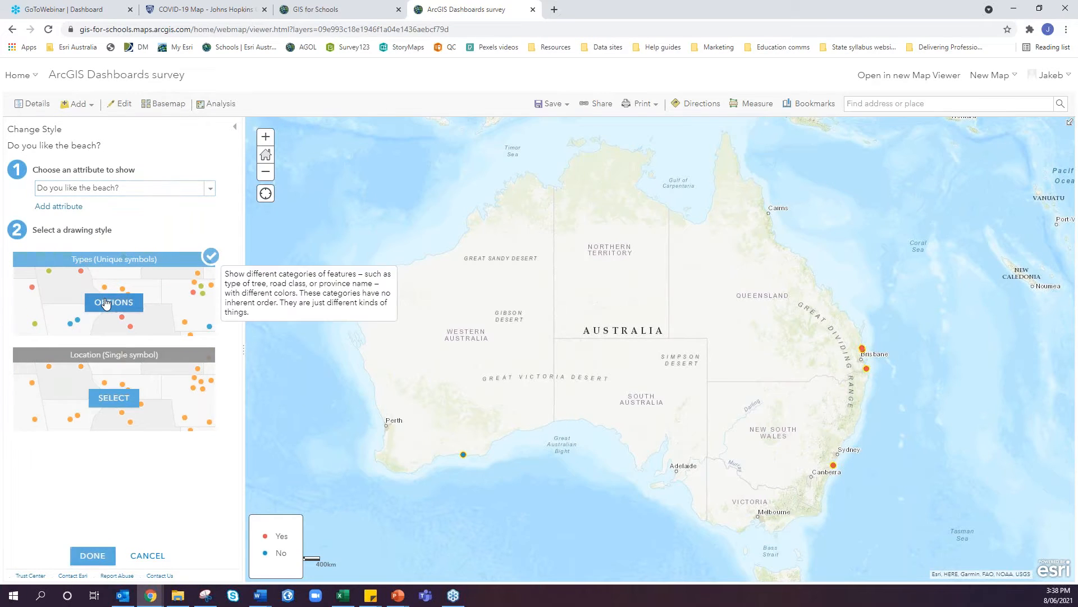
- Enlarge the Yes and No symbols of the "Do you like the beach?" layer and apply the style
left_click(106, 304)
left_click(26, 209)
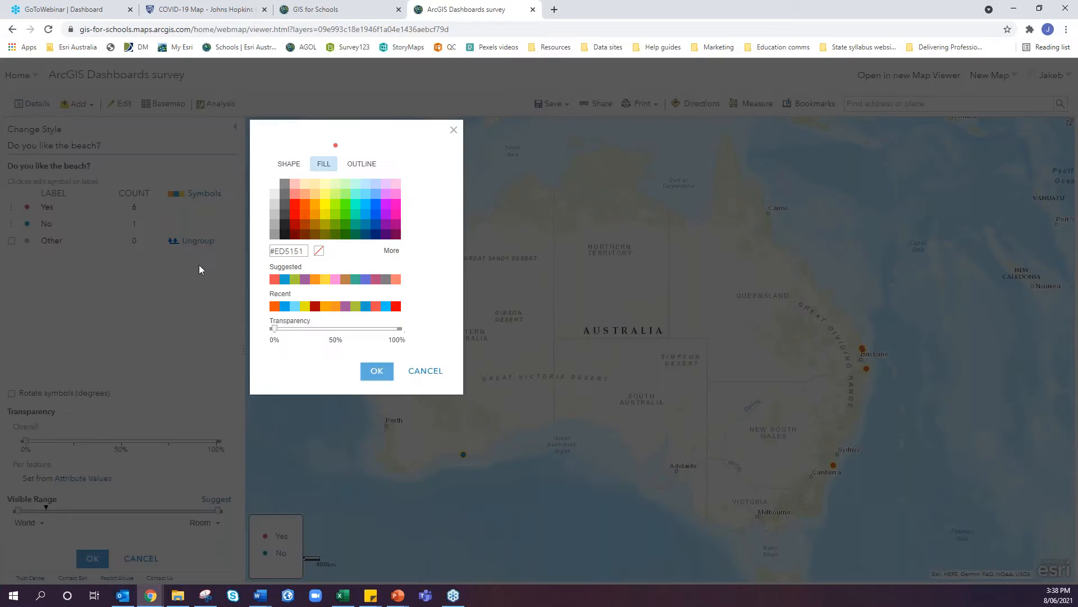
left_click(289, 164)
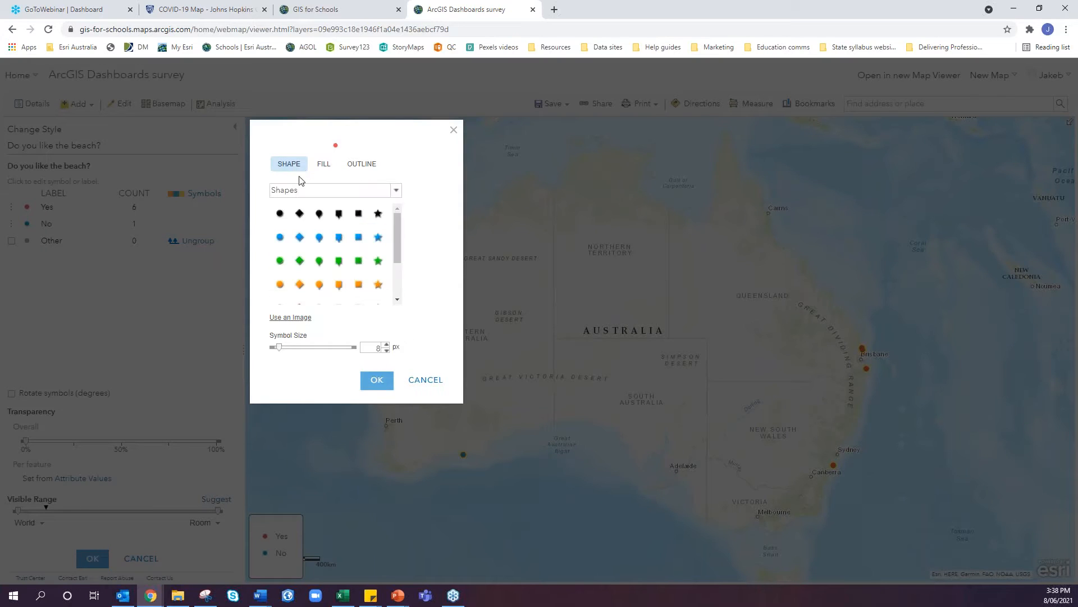
left_click(377, 381)
left_click(26, 224)
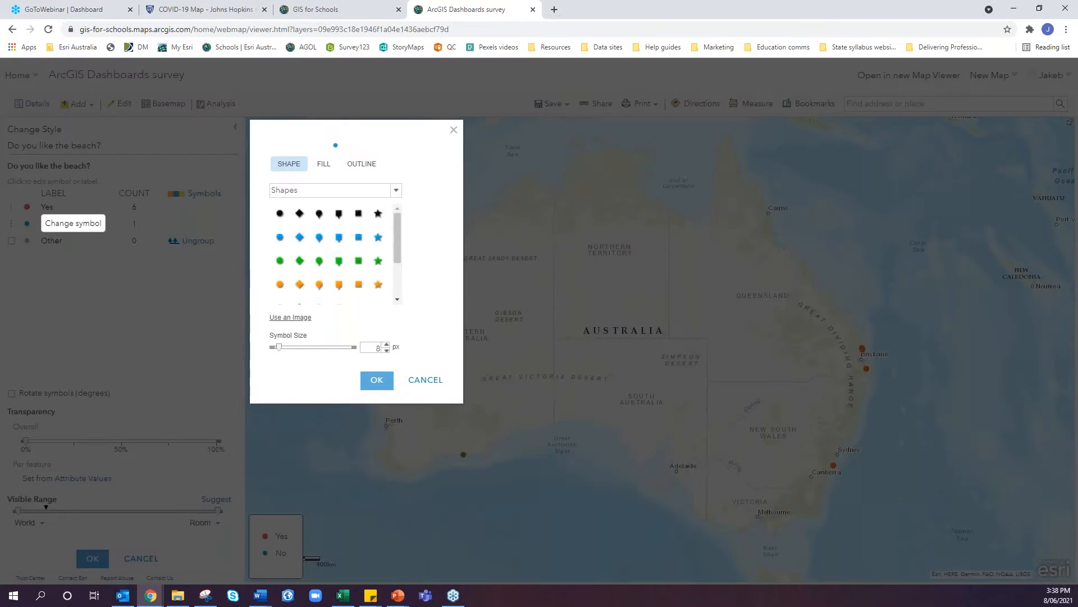
left_click(376, 380)
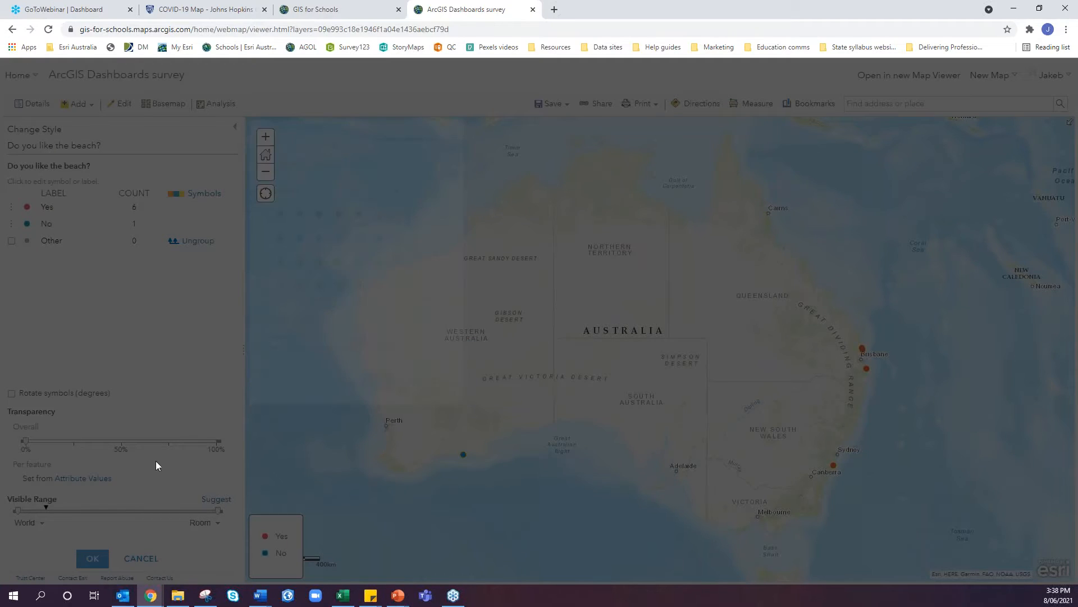
left_click(87, 558)
left_click(84, 558)
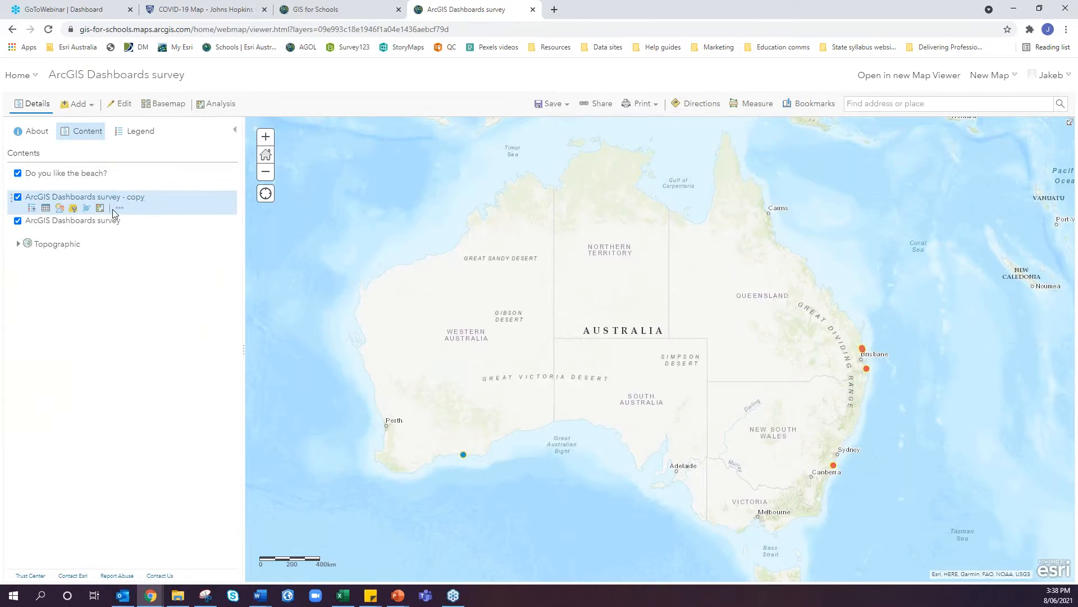
- Rename the remaining survey layer copy to "Why is this your 'go-to' beach?"
left_click(119, 209)
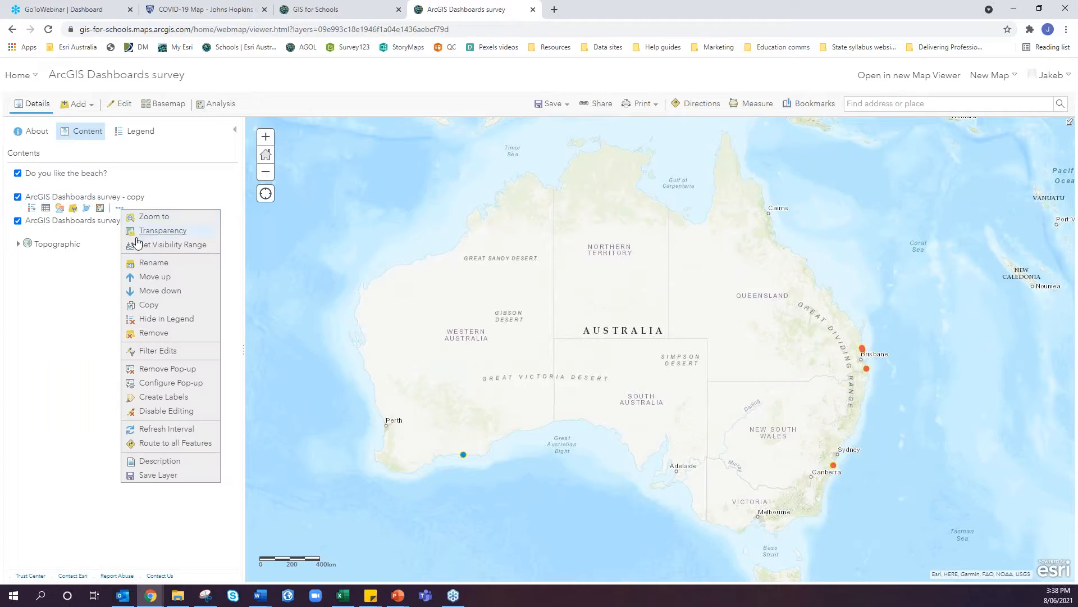
left_click(153, 263)
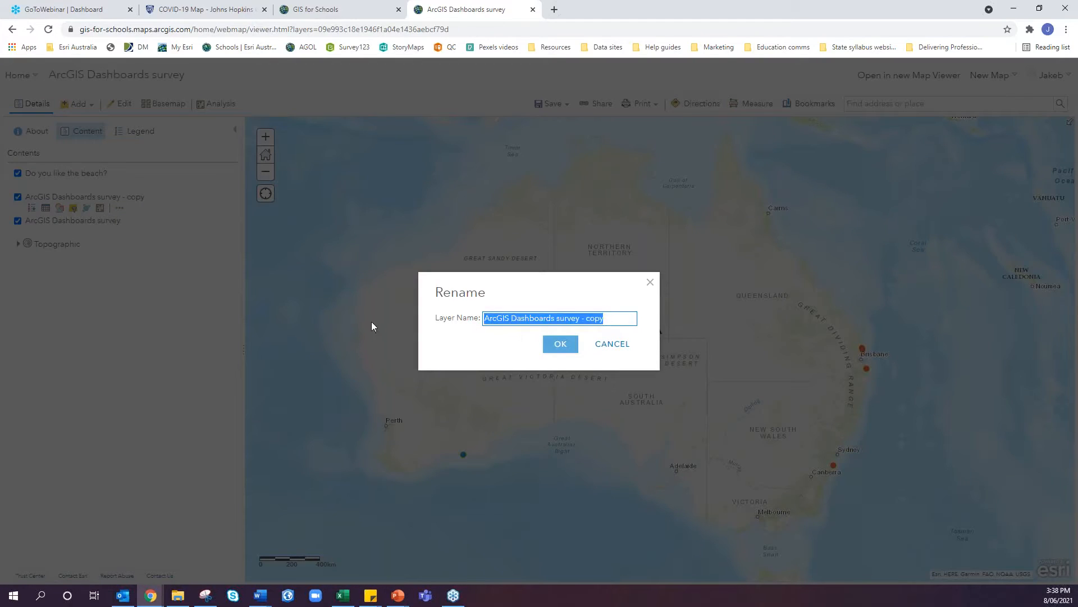
type("Why is this your 'go-to' beach?")
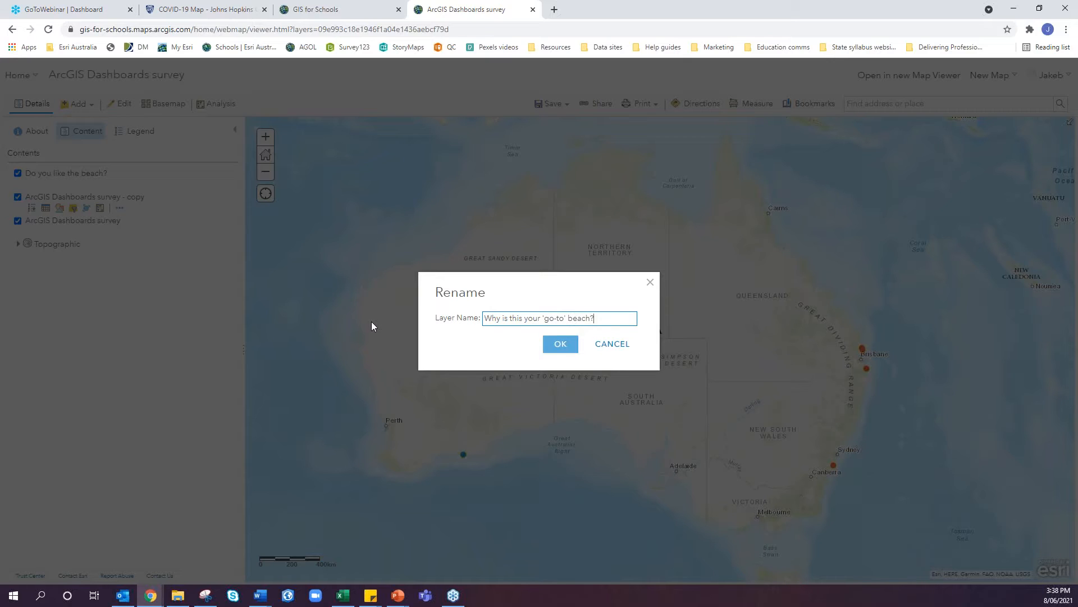
key("Return")
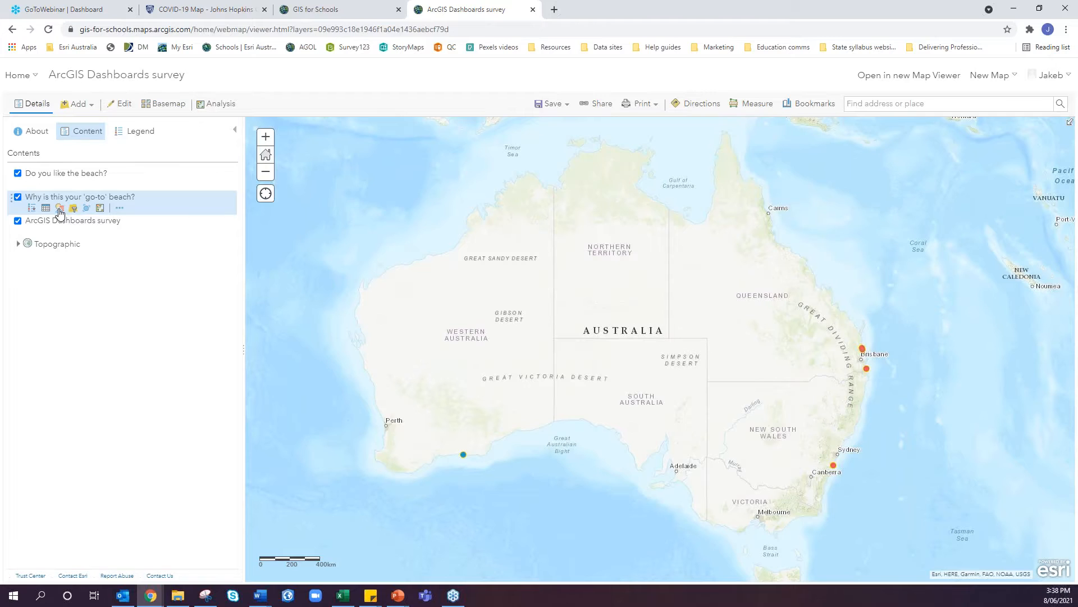
- Style the 'go-to' beach layer by the attribute "Why is this beach your 'go-to' beach?" with unique symbols
left_click(60, 208)
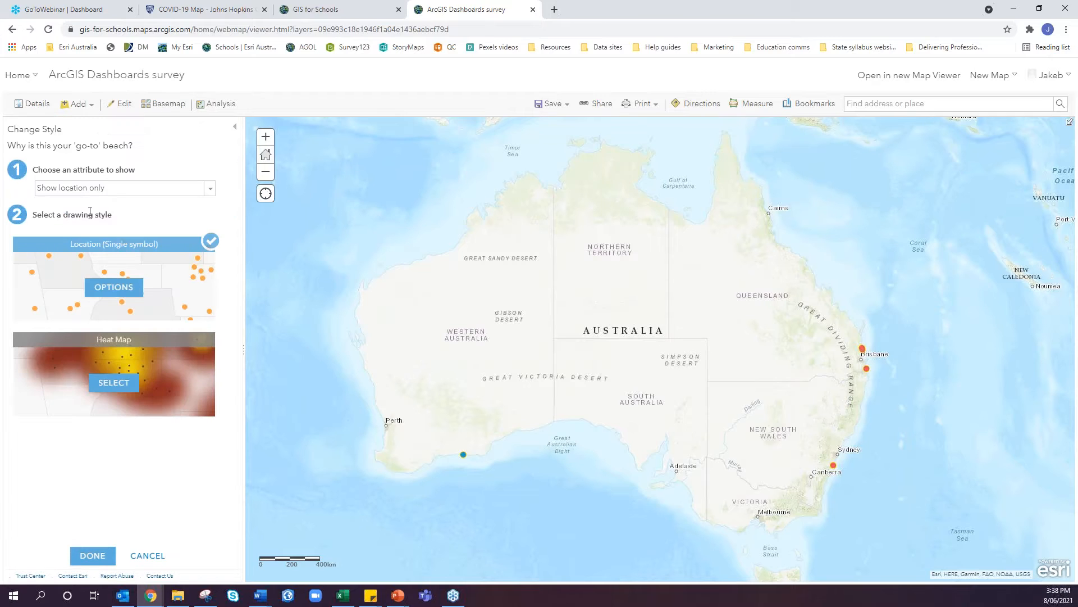
left_click(112, 189)
scroll(138, 258, "down", 2)
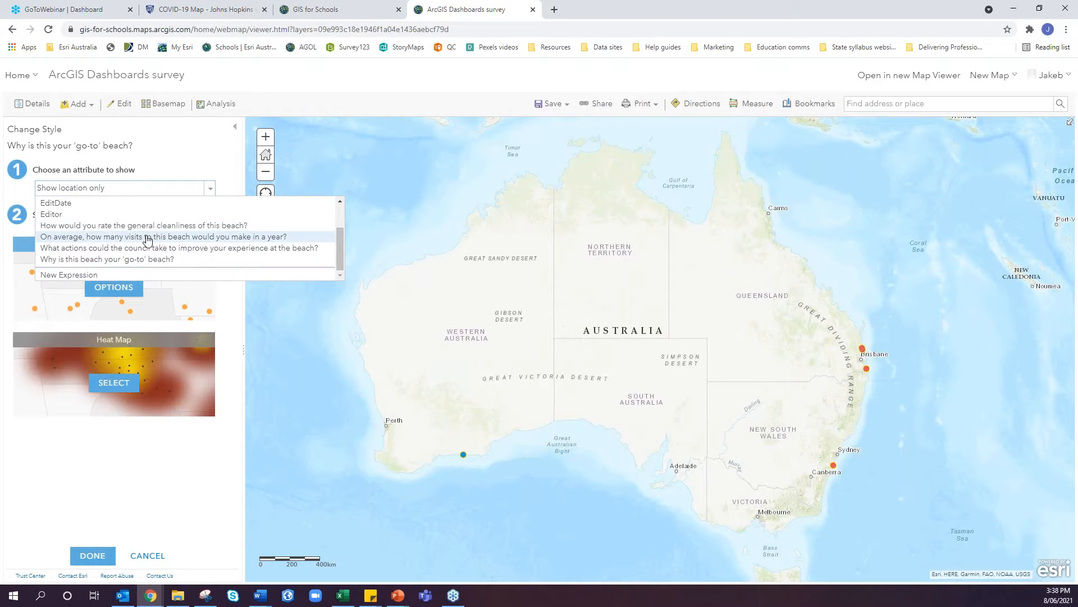
left_click(144, 259)
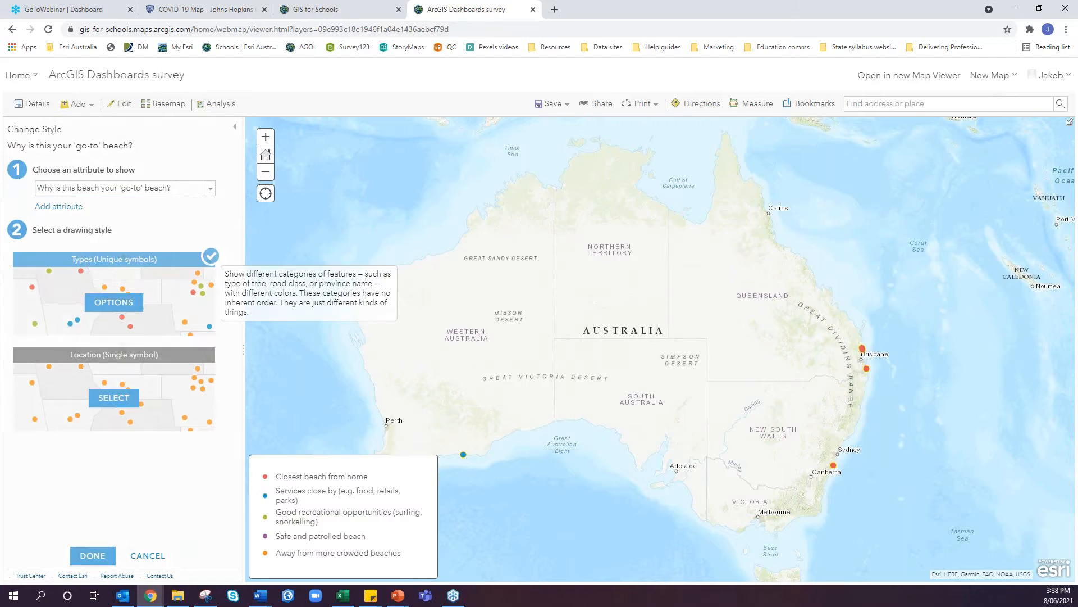
- Enlarge the "Closest beach from home" and "Services close by" symbols in the 'go-to' beach layer's style options
left_click(110, 296)
left_click(27, 207)
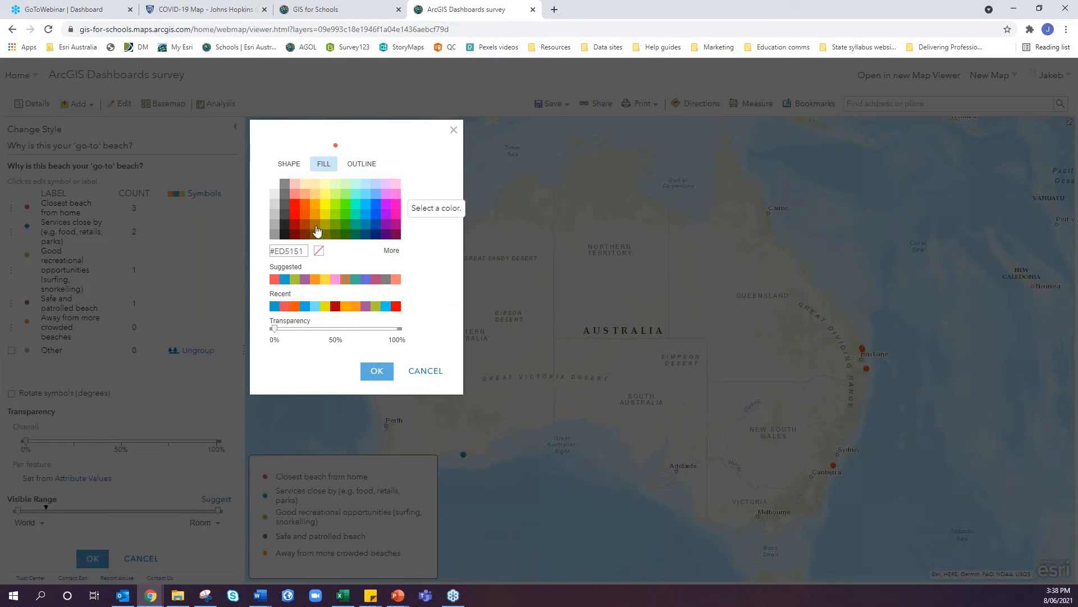
left_click(289, 165)
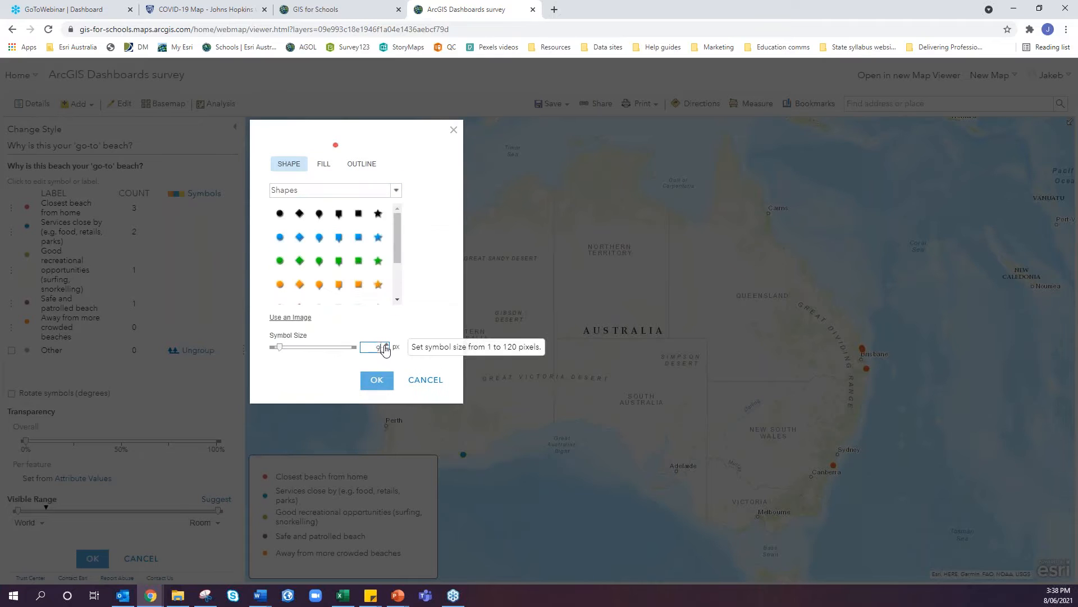
left_click(385, 386)
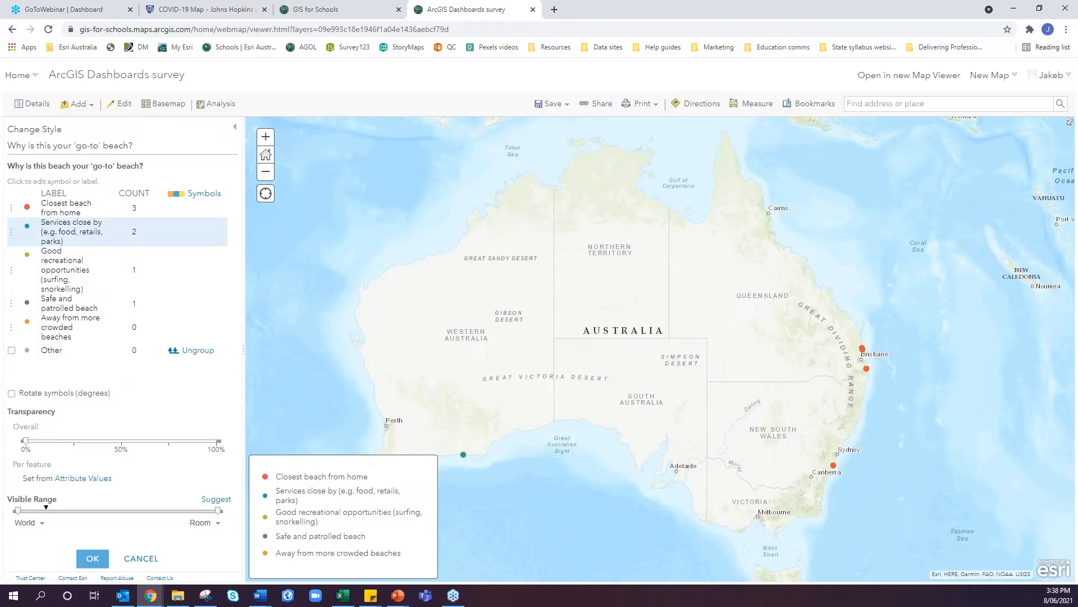
left_click(27, 226)
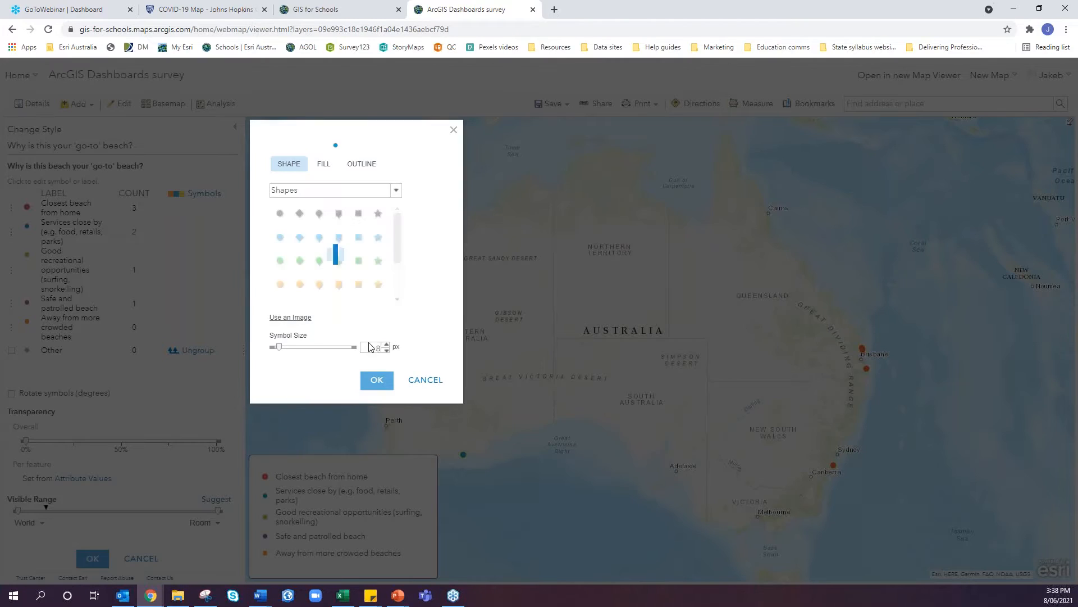
left_click(377, 380)
- Set the "Good recreational opportunities" symbol size to 10 px and enlarge the "Safe and patrolled beach" symbol
left_click(28, 256)
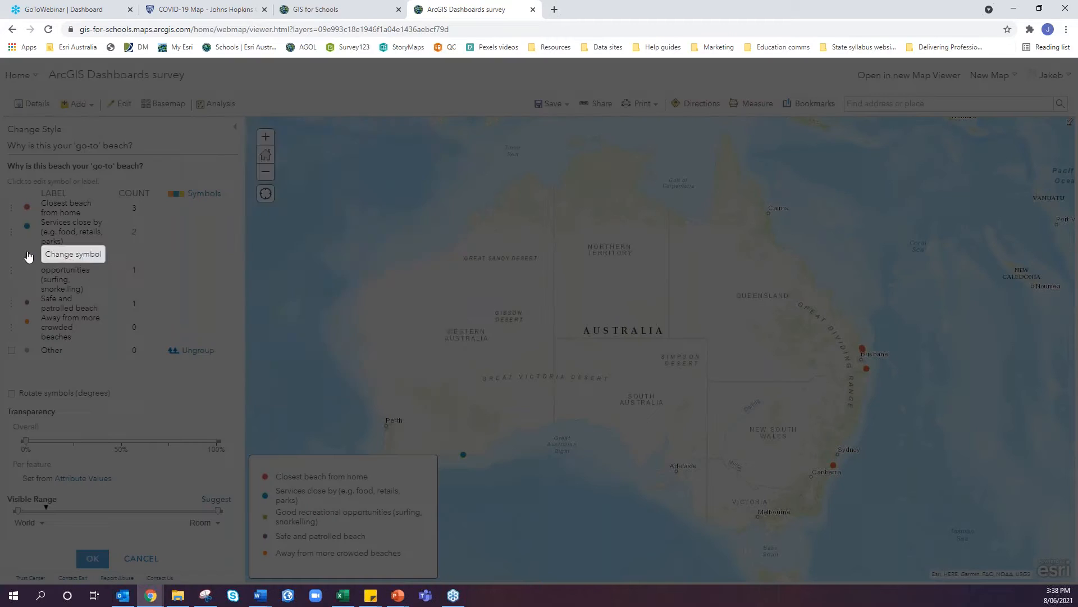
double_click(382, 347)
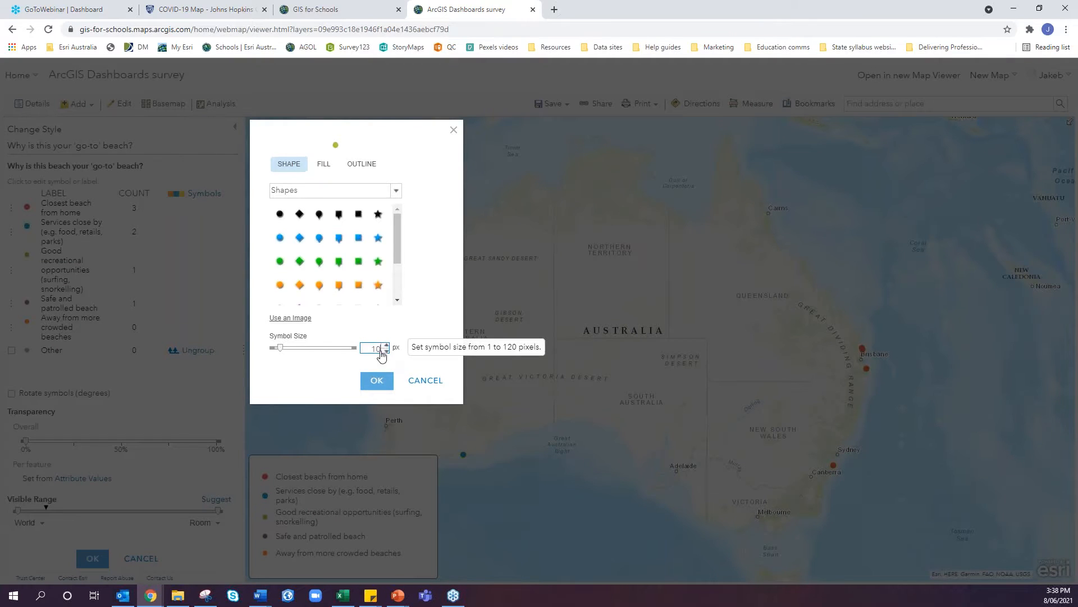
left_click(377, 380)
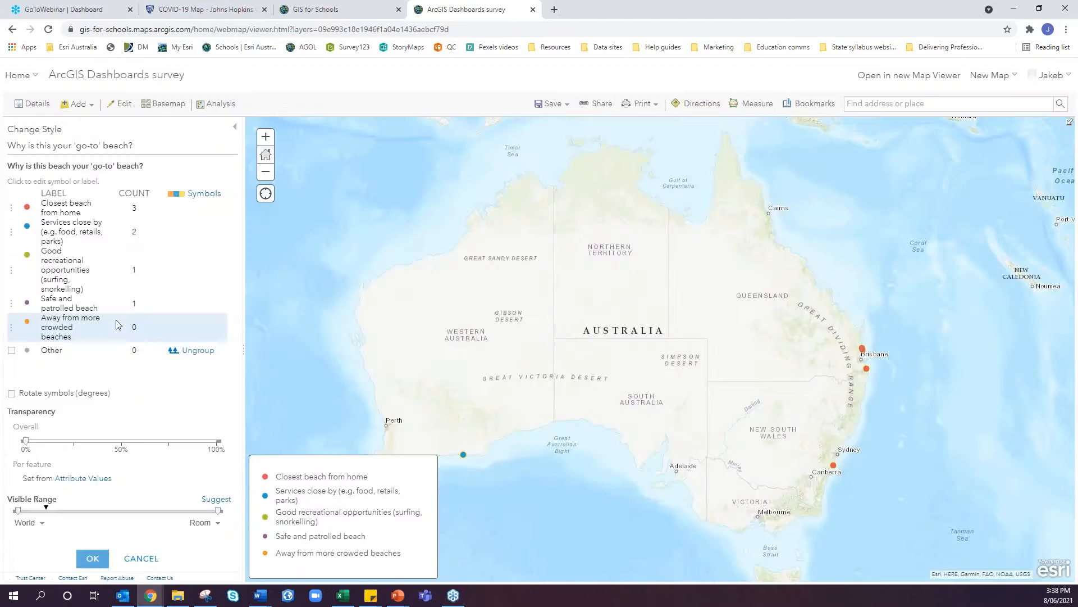
left_click(27, 302)
double_click(382, 347)
left_click(378, 379)
- Enlarge the "Away from more crowded beaches" symbol and apply the 'go-to' beach layer's style
left_click(27, 321)
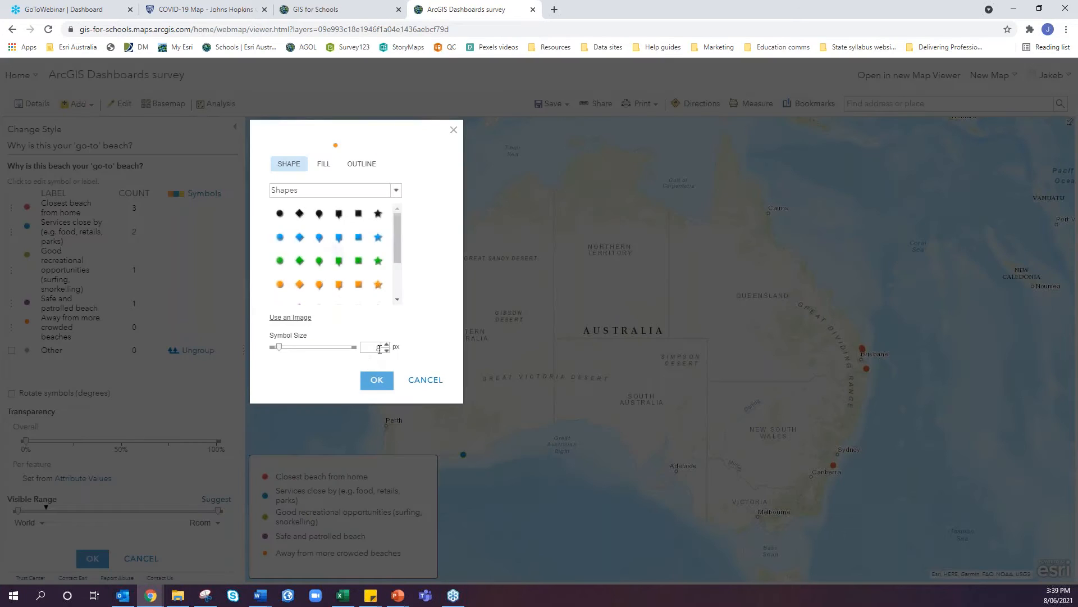
double_click(383, 348)
left_click(378, 382)
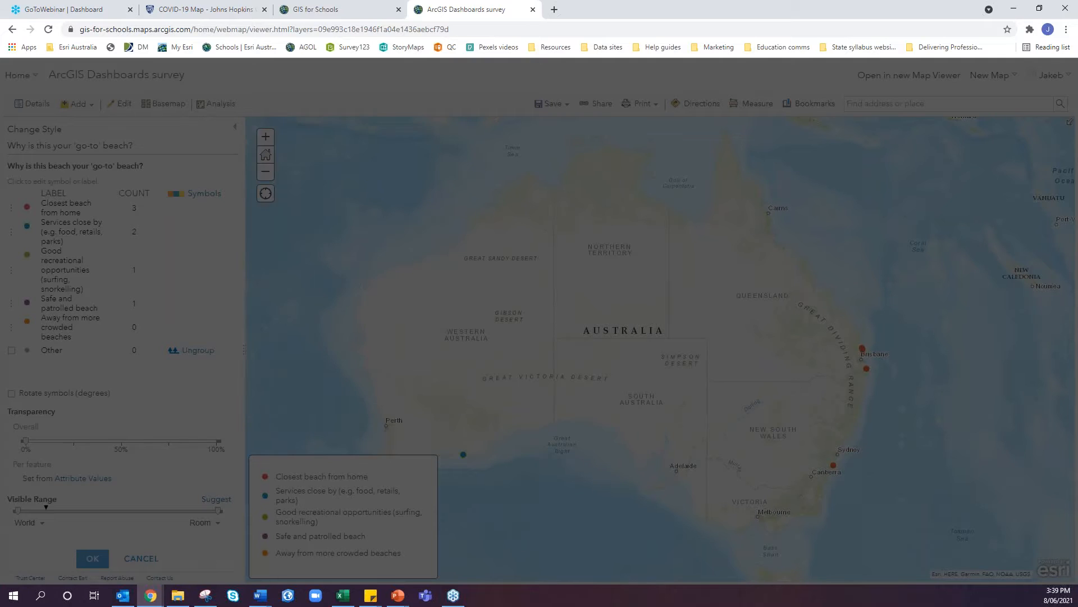
left_click(95, 558)
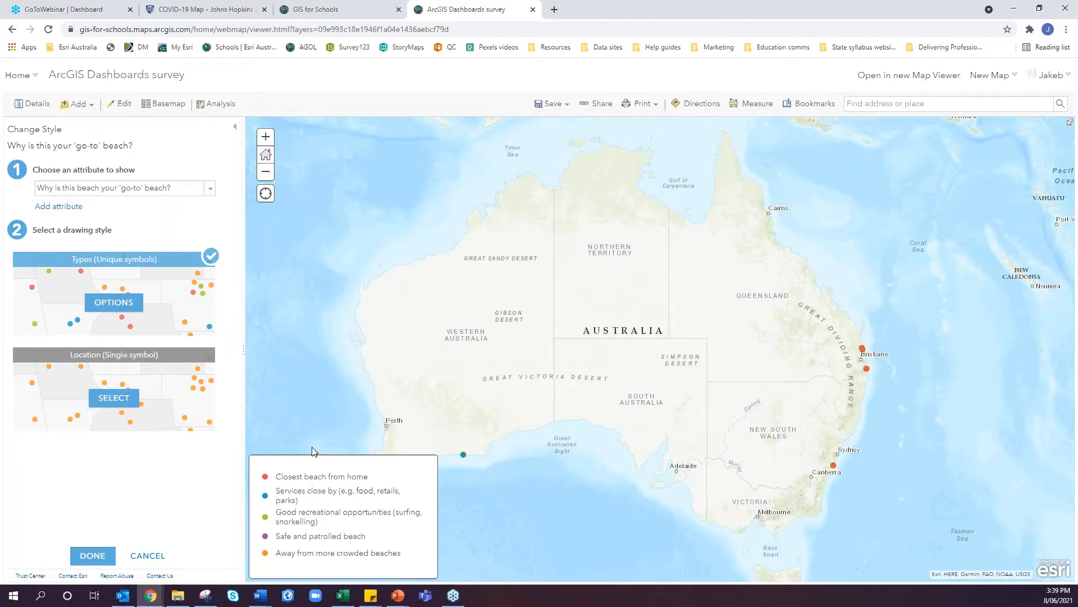
left_click(104, 557)
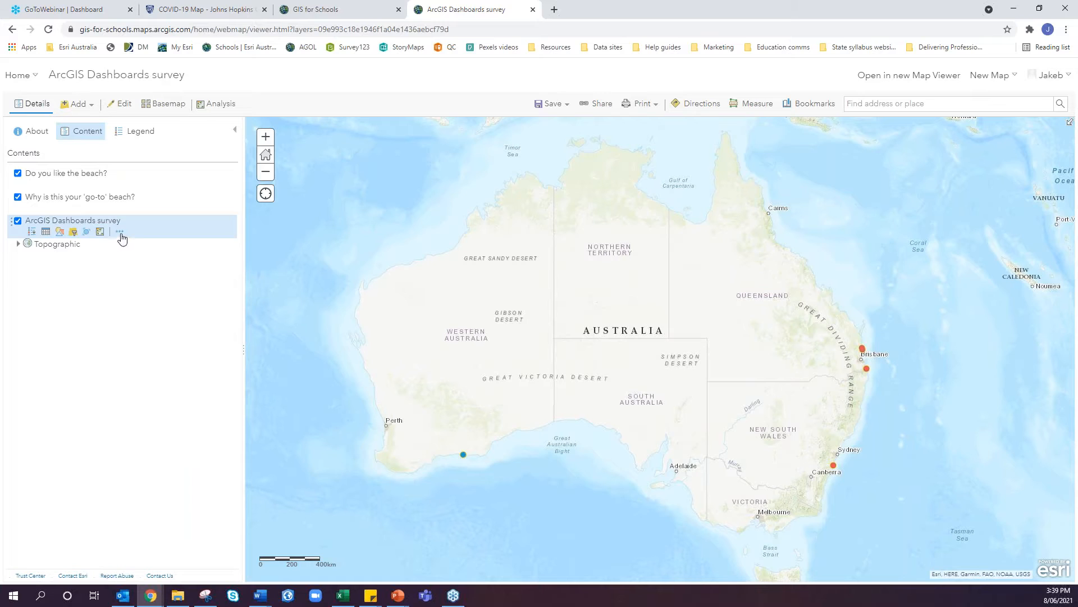
- Rename the 'ArcGIS Dashboards survey' layer as "How would you rate the cleanliness of the beach?"
left_click(120, 232)
left_click(147, 286)
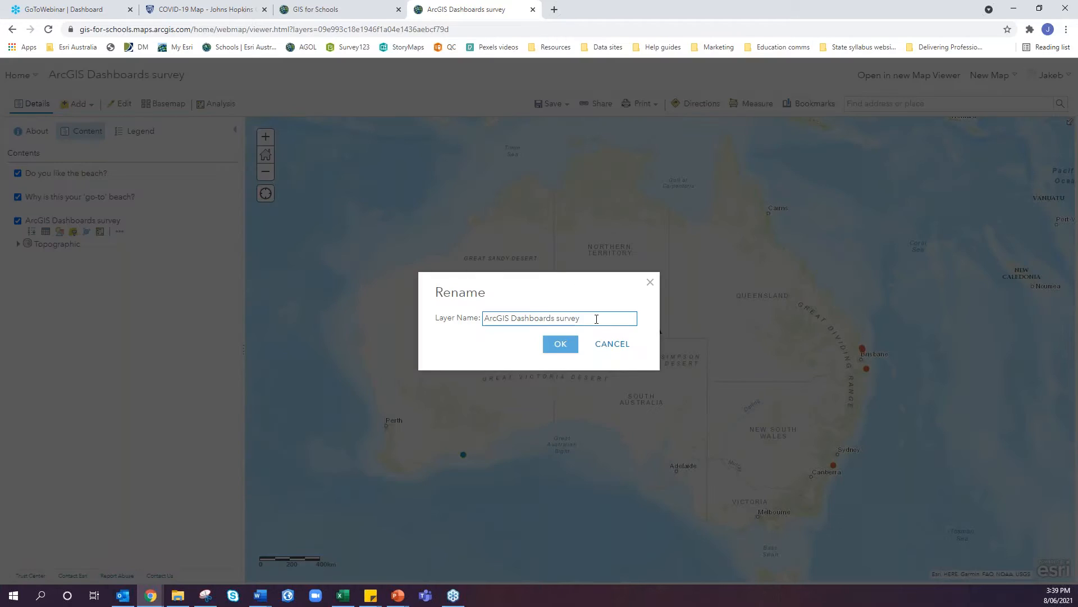
left_click_drag(597, 319, 267, 344)
type("How would you rate the cleanliness of the beach?")
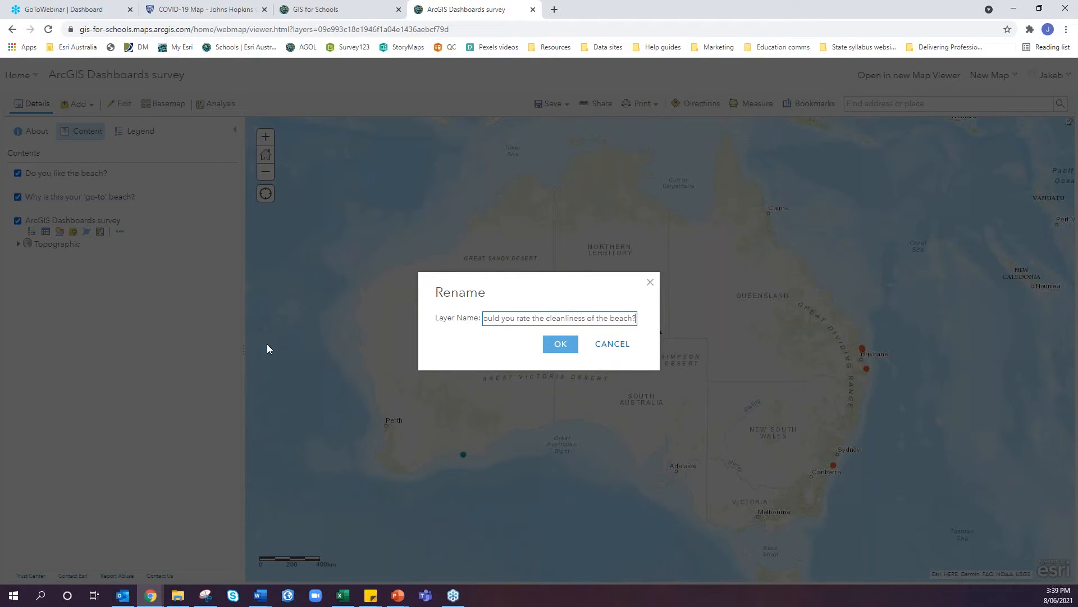
key("Return")
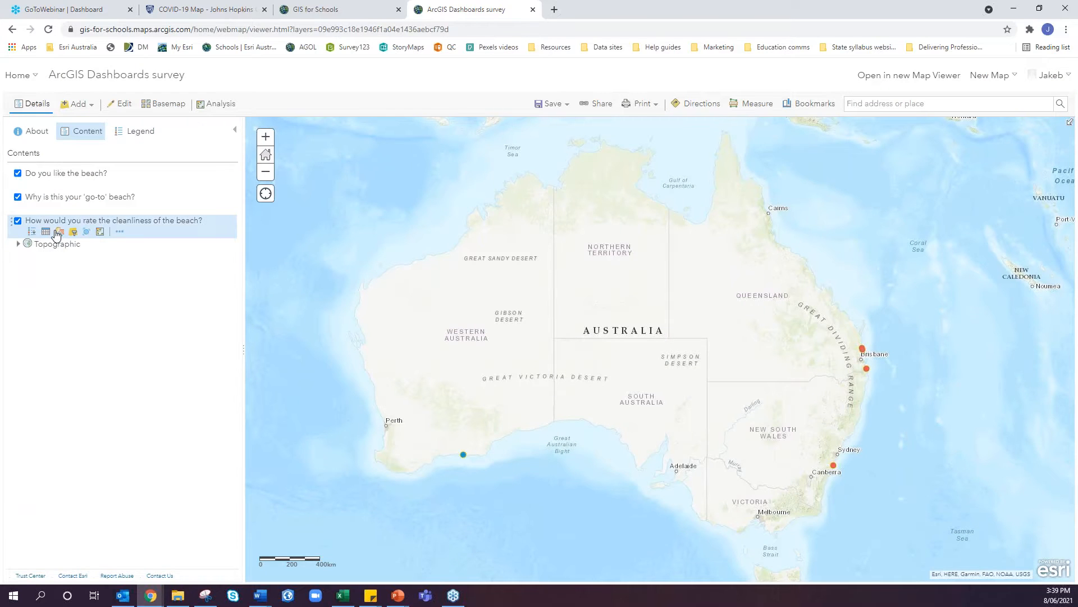
- Style the cleanliness layer by "How would you rate the general cleanliness of this beach?" with unique symbols, ordering categories from Very unclean to Very clean
left_click(59, 232)
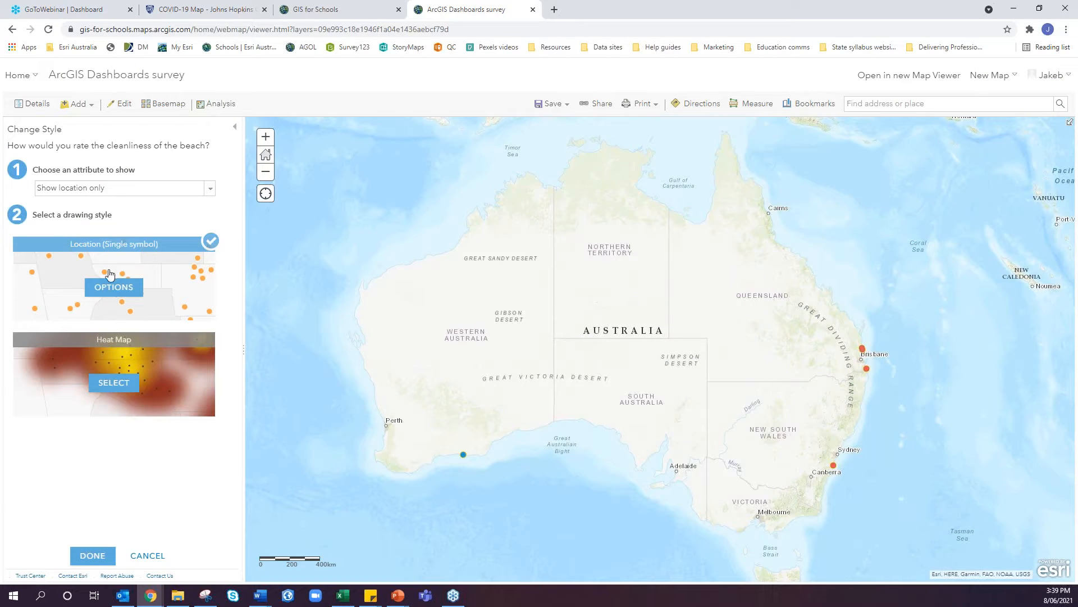
left_click(137, 188)
scroll(137, 238, "down", 1)
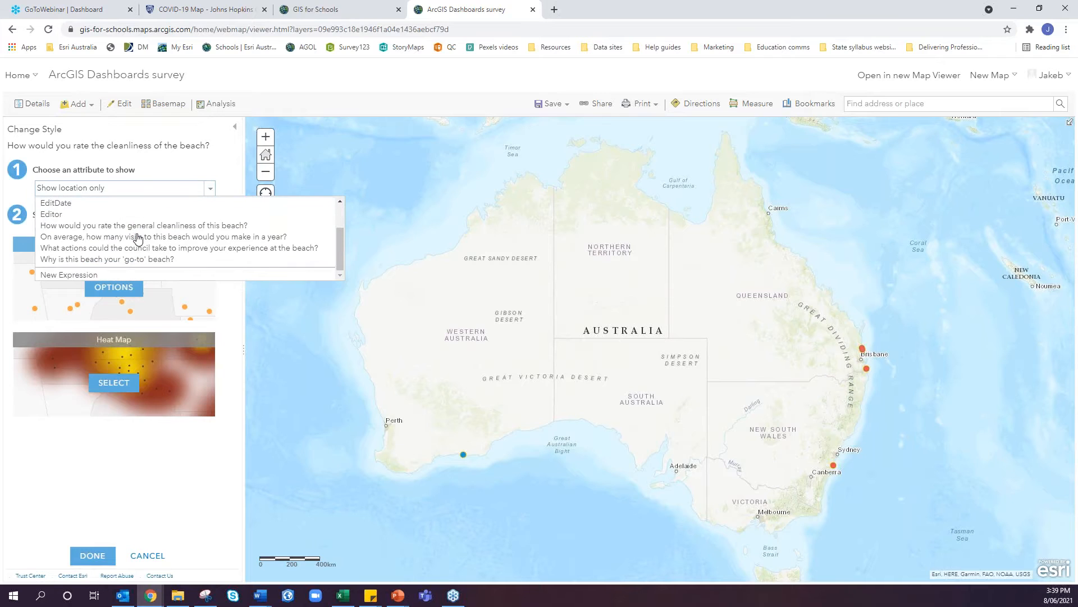
left_click(142, 225)
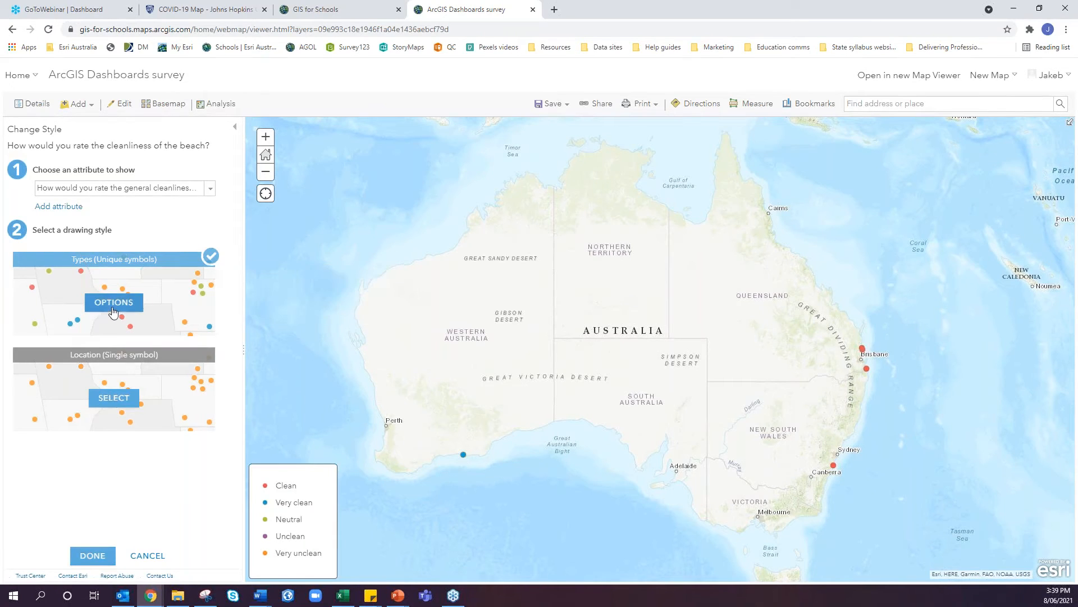
left_click(114, 303)
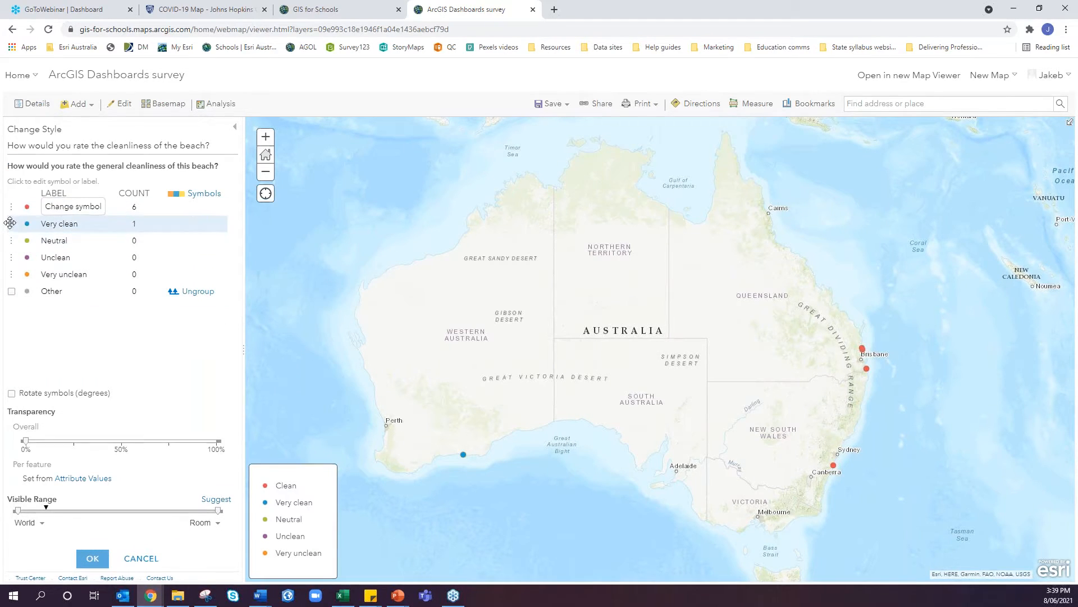
mouse_move(11, 232)
left_mouse_down()
mouse_move(14, 282)
mouse_move(12, 207)
mouse_move(12, 263)
mouse_move(12, 223)
left_mouse_up()
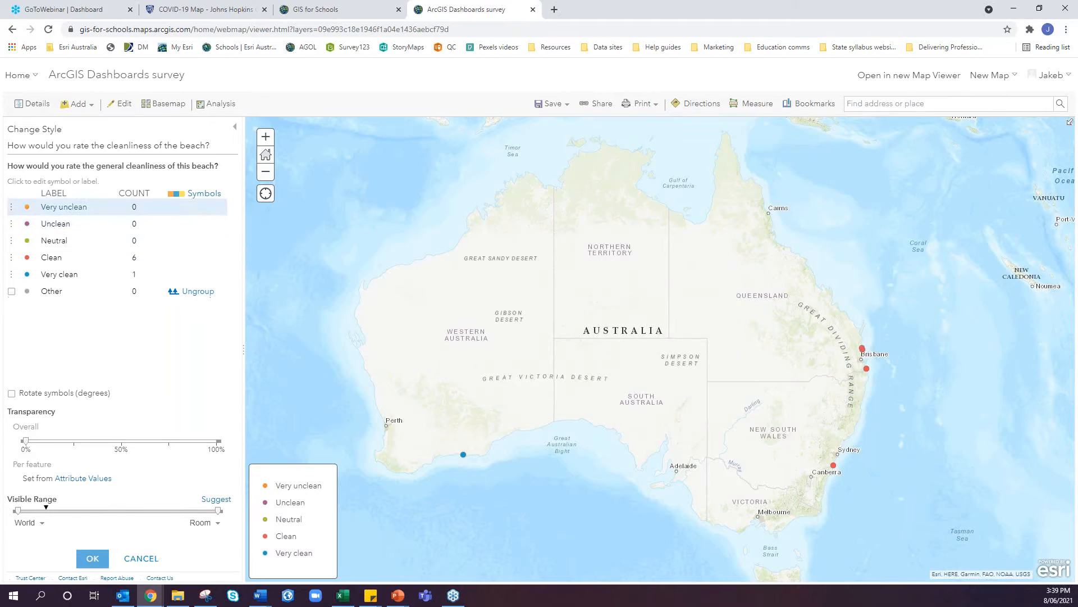
- Make the Very unclean symbol red at 10 px, and make the Unclean symbol orange and larger
left_click(27, 208)
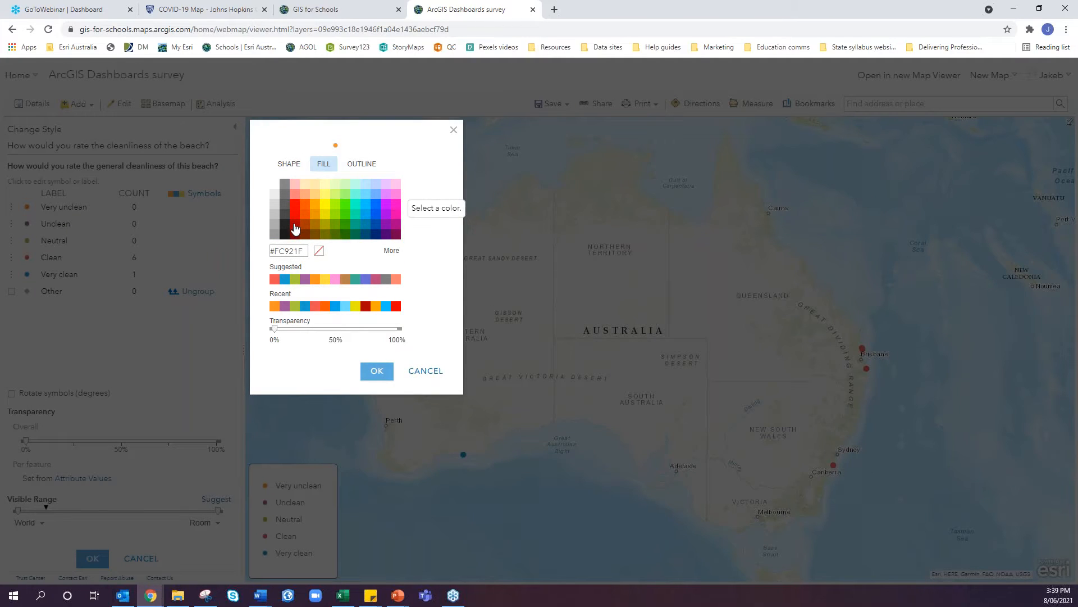
left_click(289, 163)
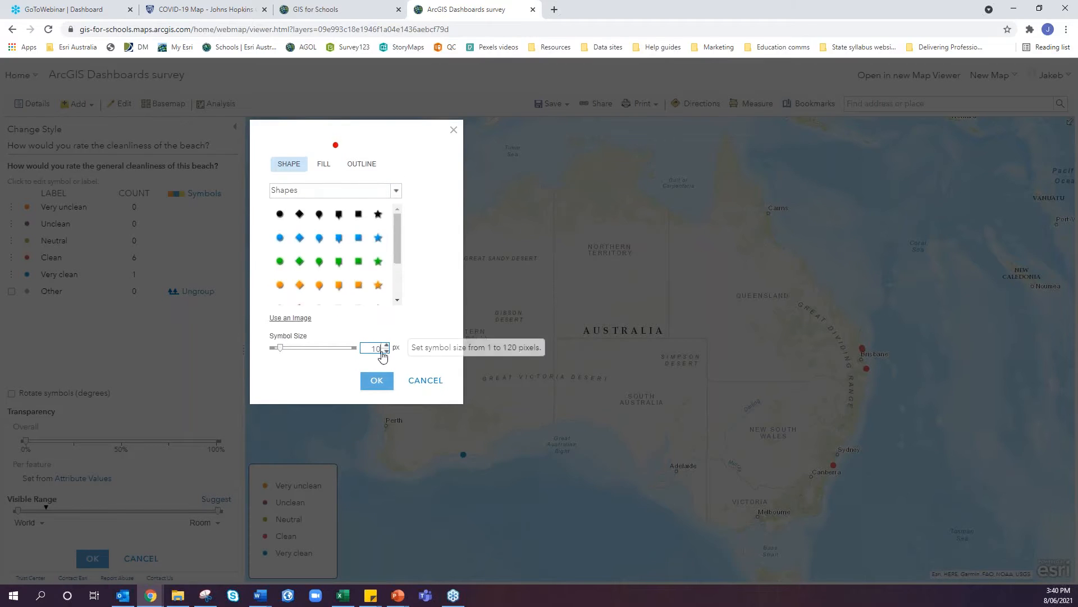
left_click(377, 380)
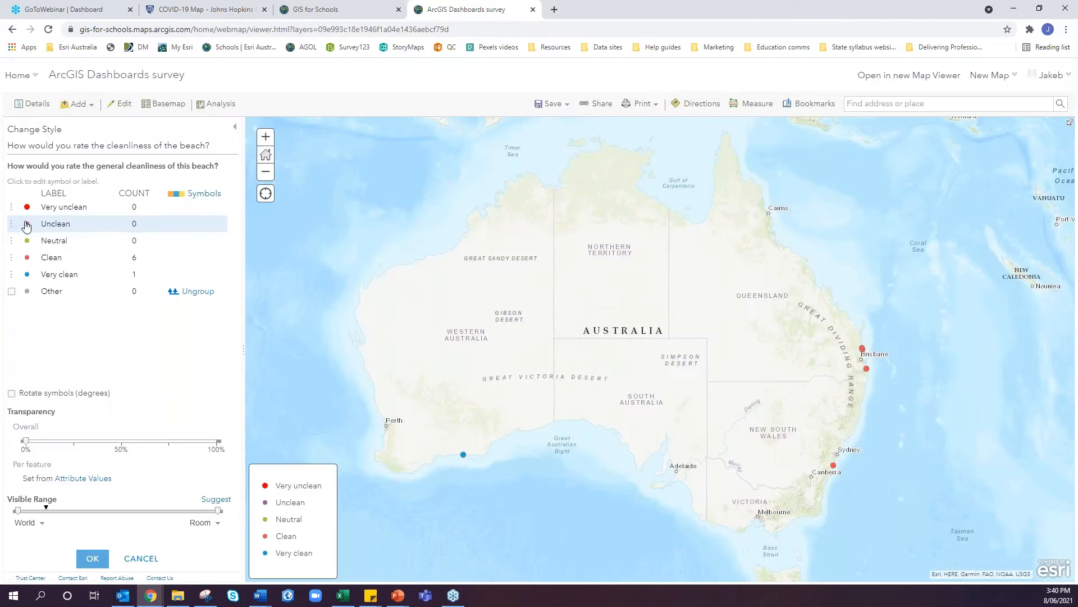
left_click(27, 223)
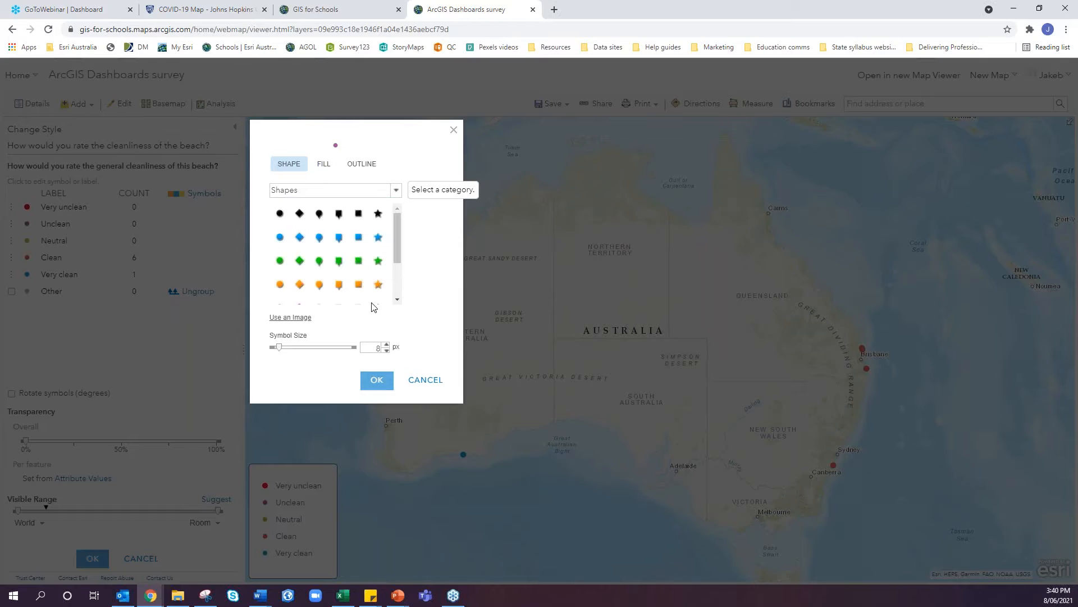
left_click(324, 164)
left_click(376, 371)
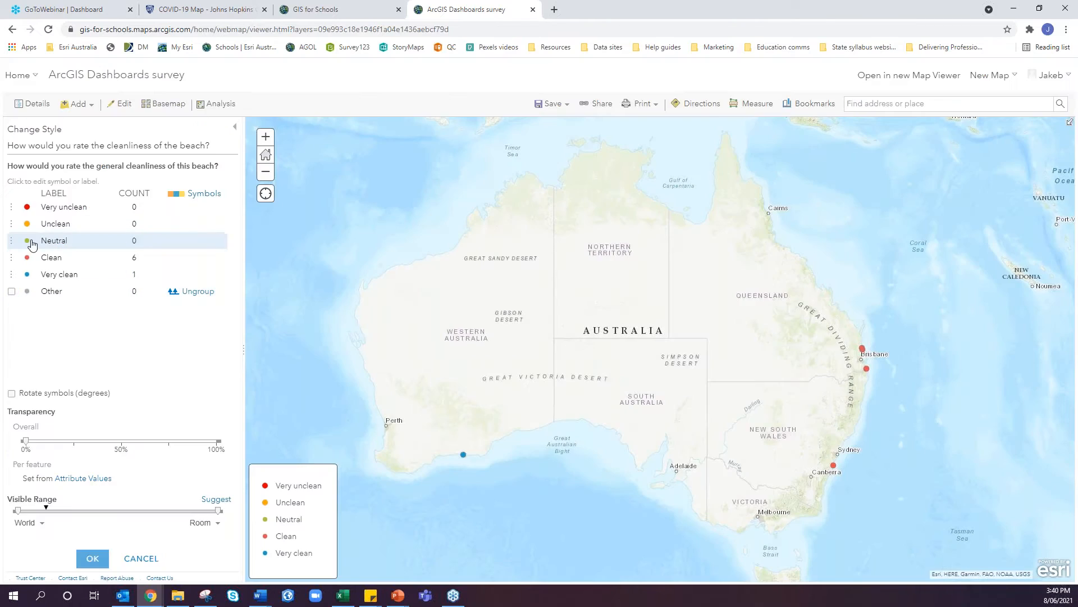
- Give the Neutral cleanliness symbol a yellow fill and enlarge it
left_click(28, 241)
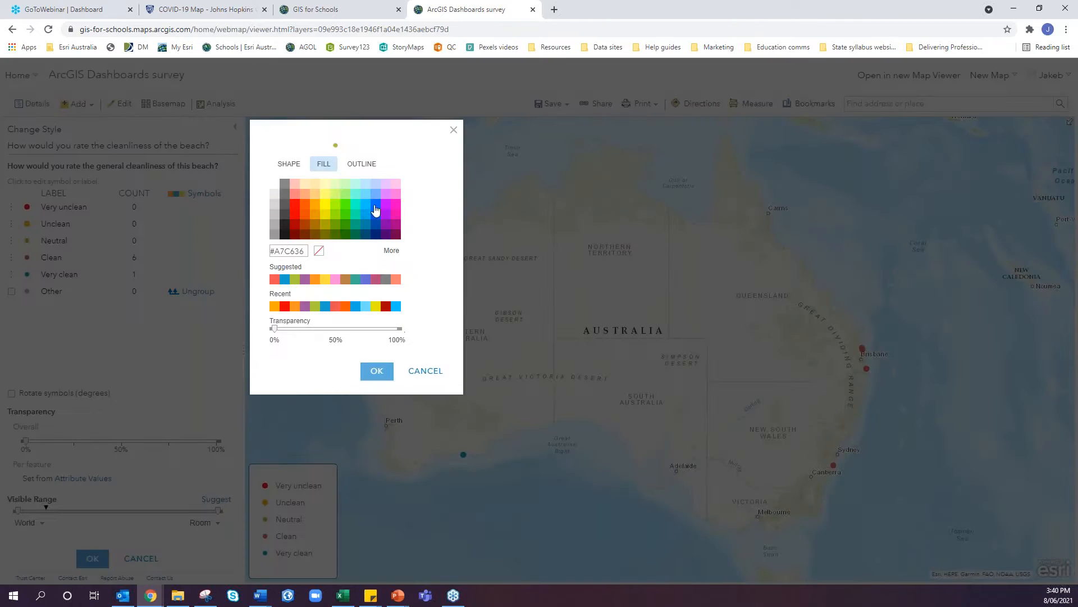
left_click(327, 205)
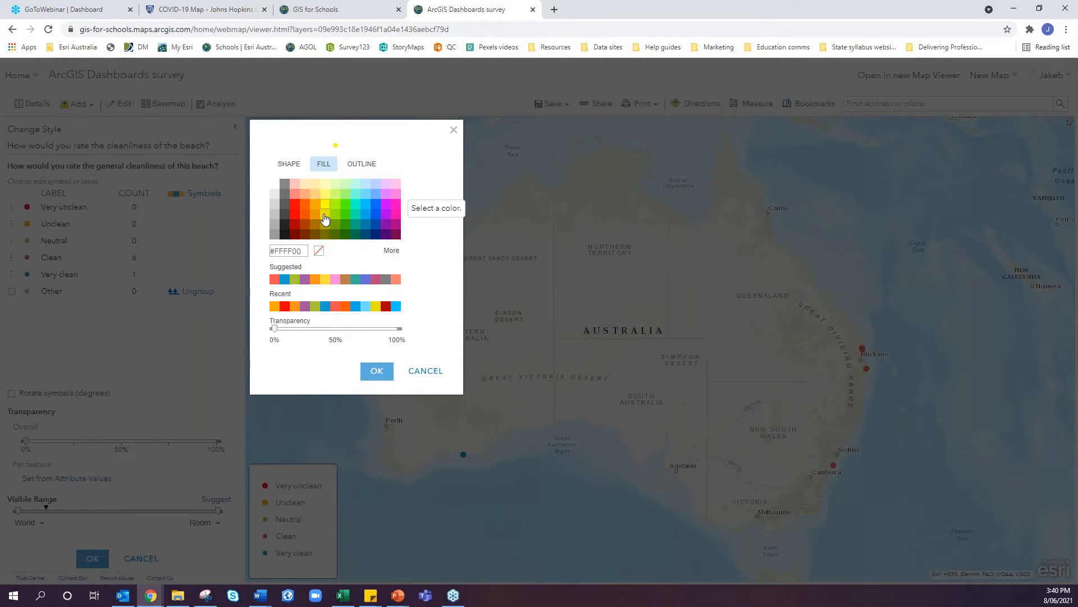
left_click(289, 164)
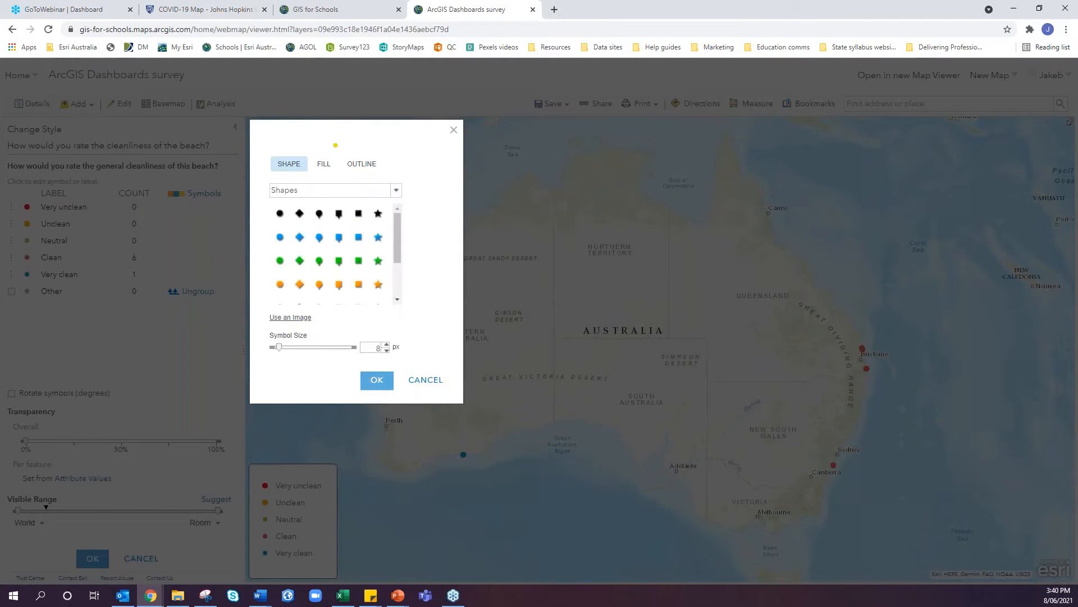
left_click(377, 381)
- Set the Clean symbol's size to 10 px and its fill to light blue
left_click(27, 258)
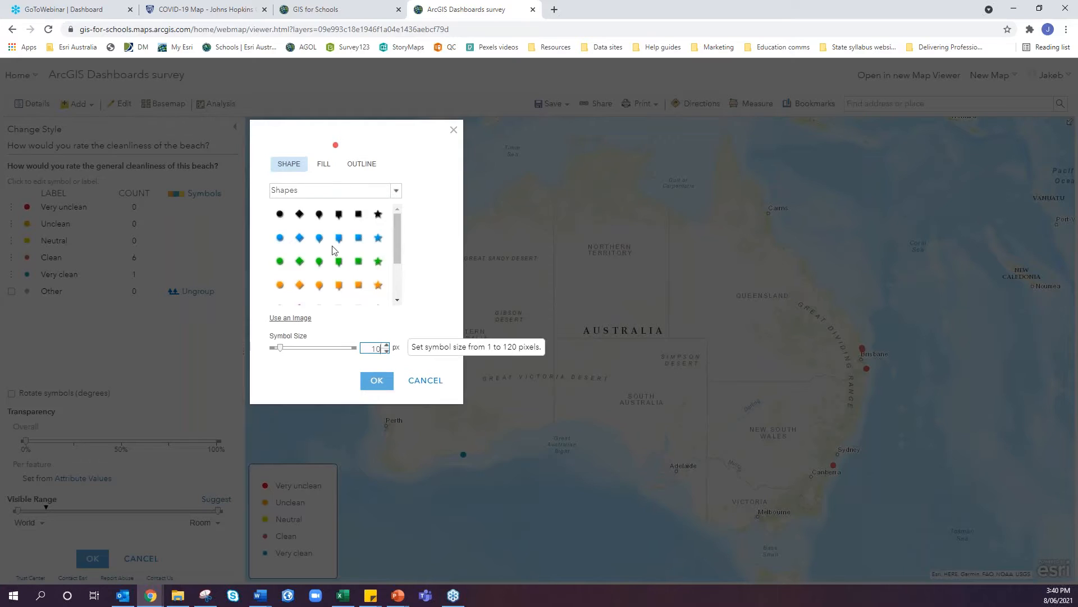
left_click(323, 163)
left_click(367, 220)
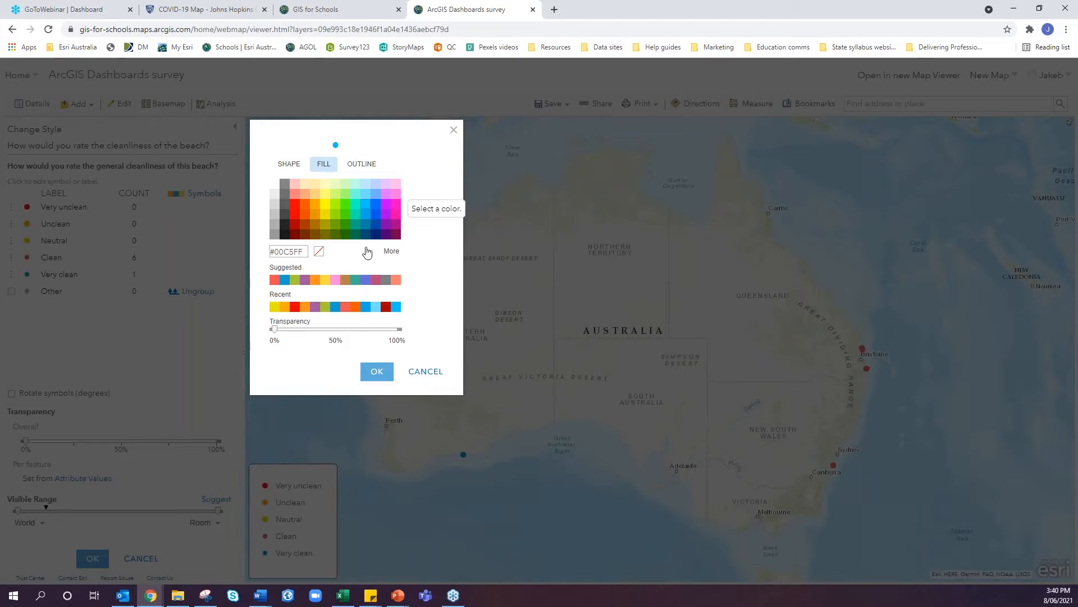
left_click(375, 371)
- Give the Very clean symbol a dark blue fill, enlarge it, and apply the cleanliness layer's style
left_click(27, 274)
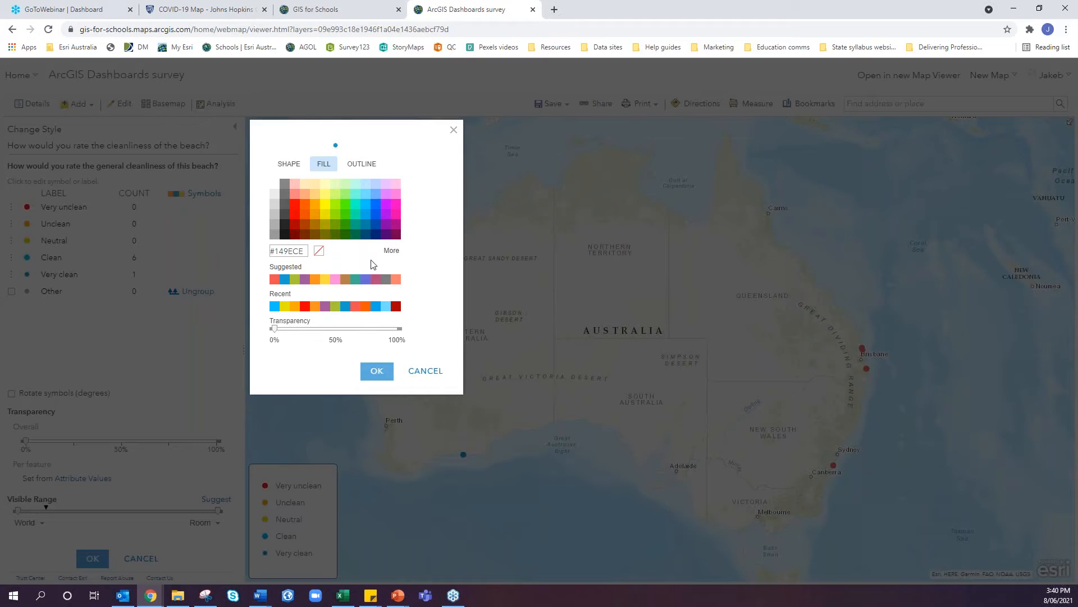
left_click(376, 214)
left_click(302, 168)
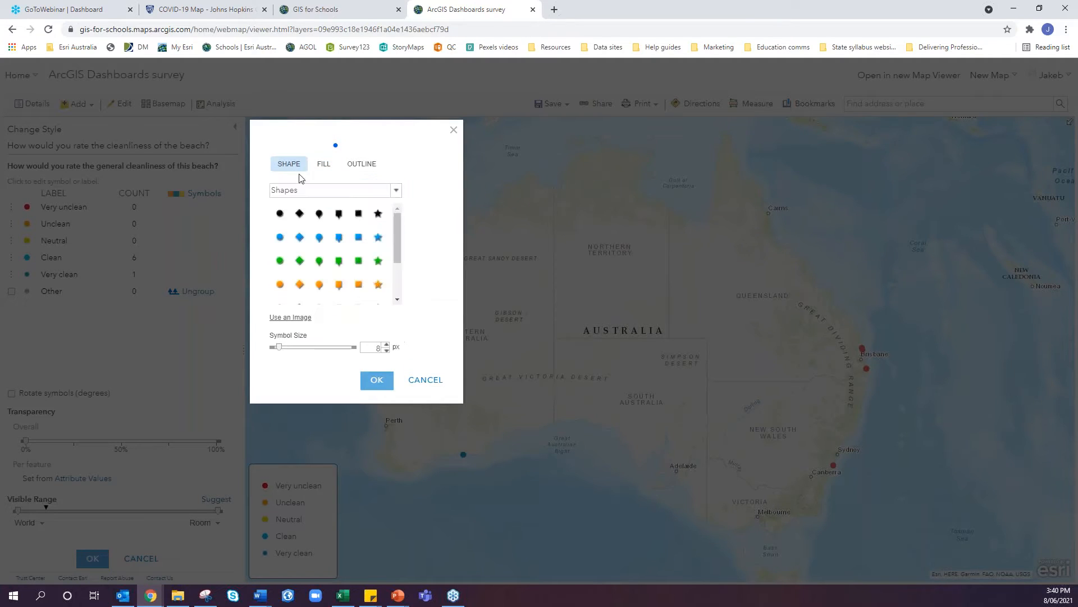
left_click(376, 380)
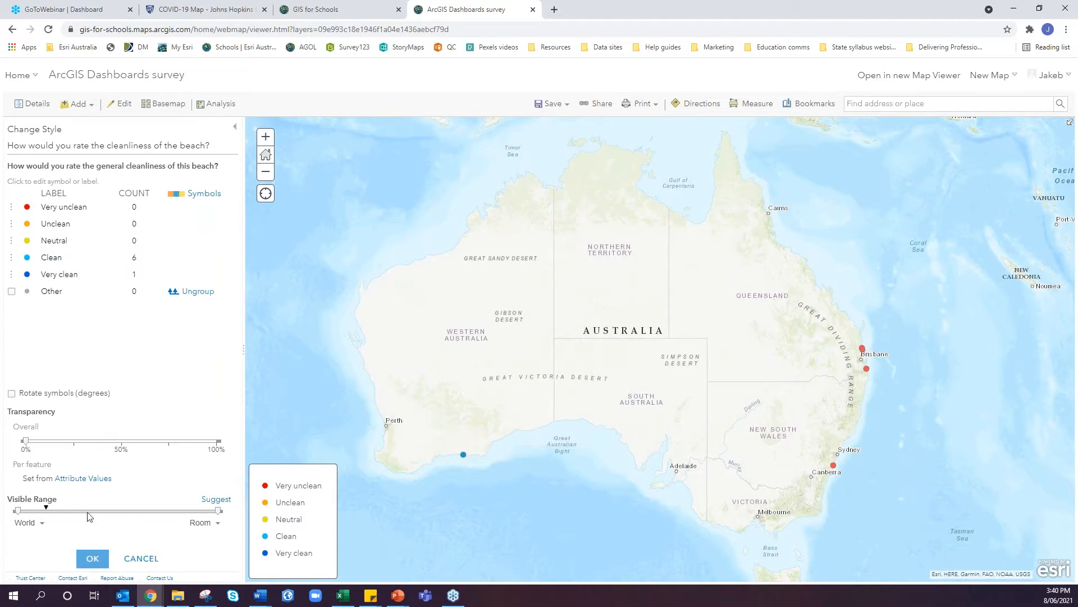
left_click(91, 558)
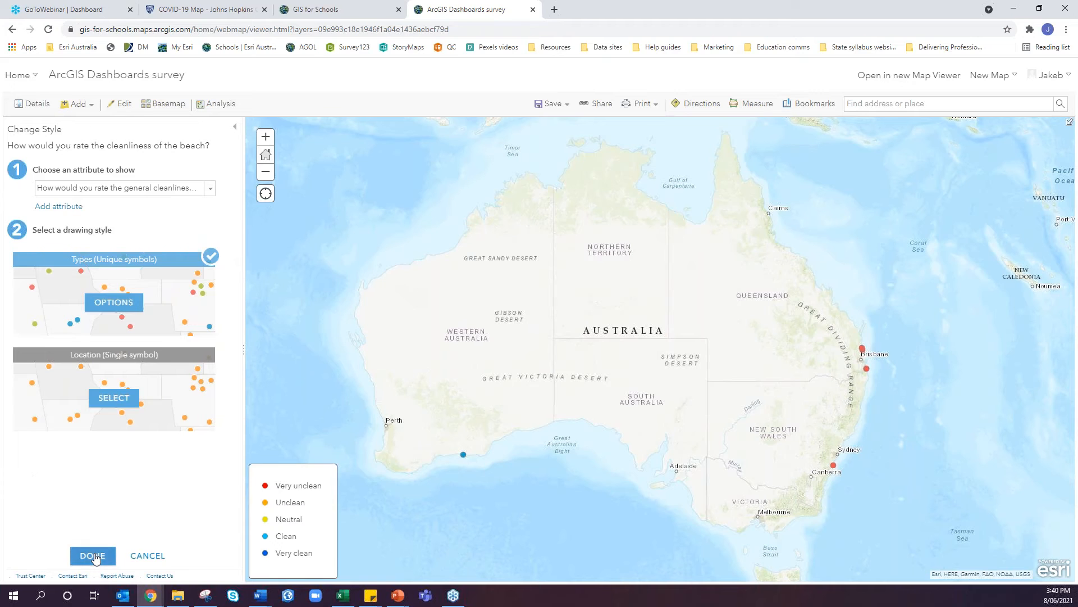
left_click(93, 556)
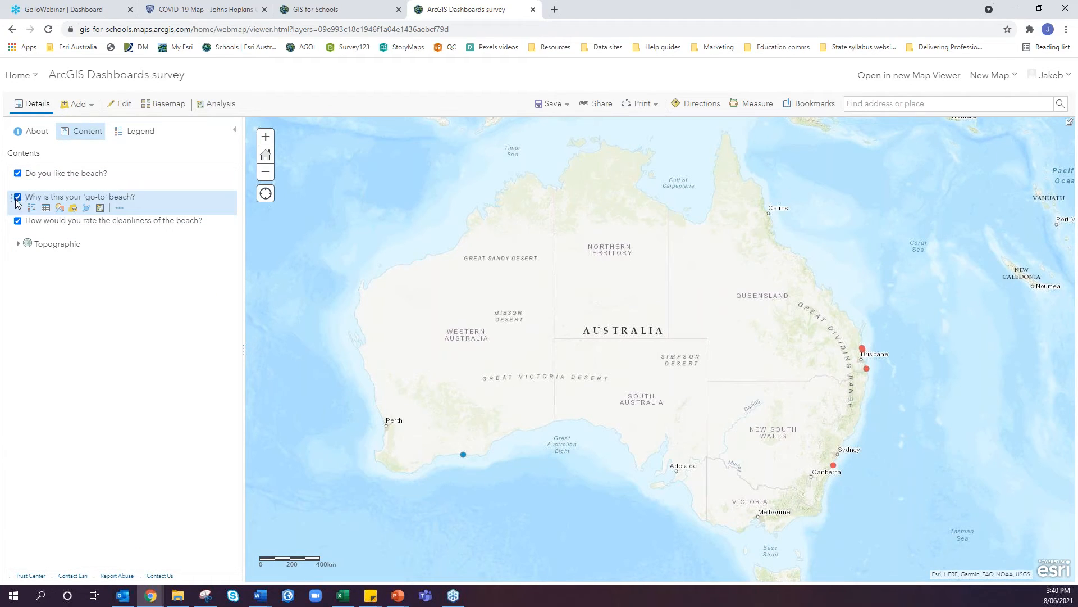
- Hide the cleanliness and 'go-to' beach layers, leaving only the "Do you like the beach?" layer visible on the map
left_click(18, 220)
left_click(18, 197)
left_click_drag(580, 325, 552, 294)
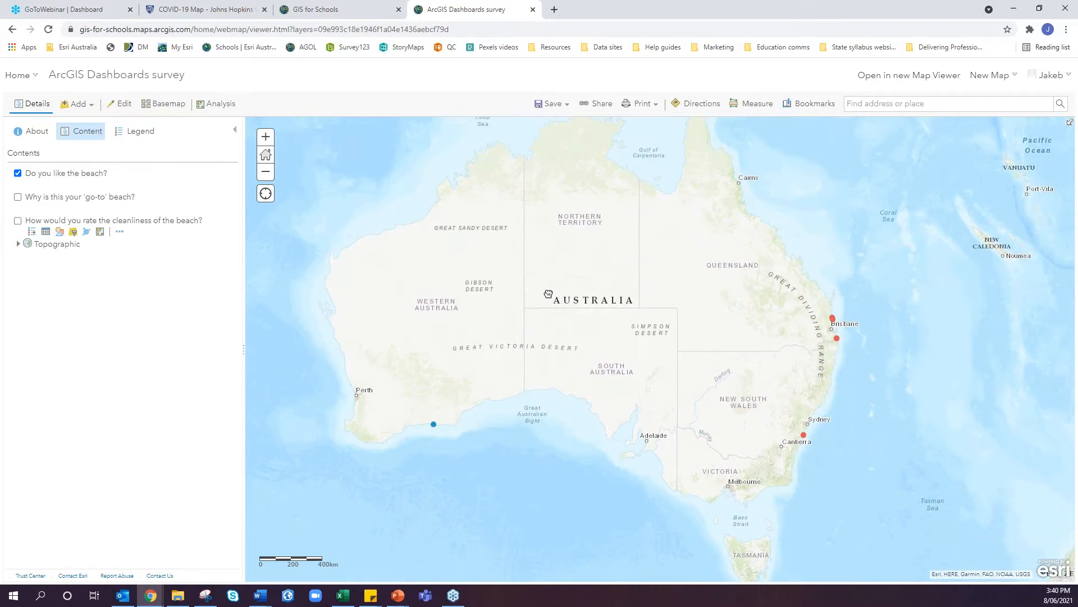
mouse_move(62, 183)
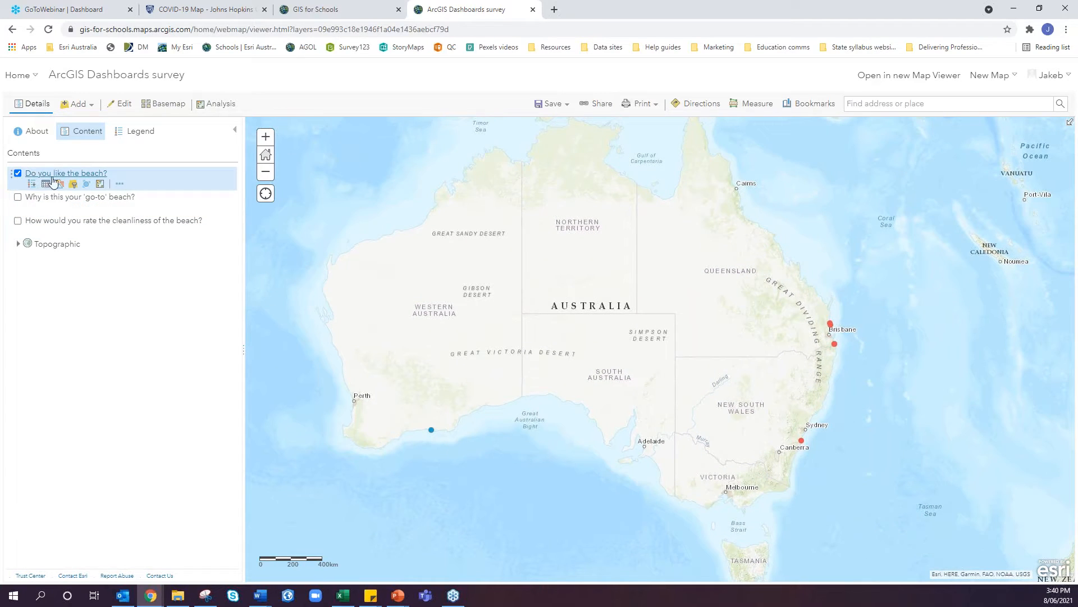
left_click_drag(590, 311, 648, 323)
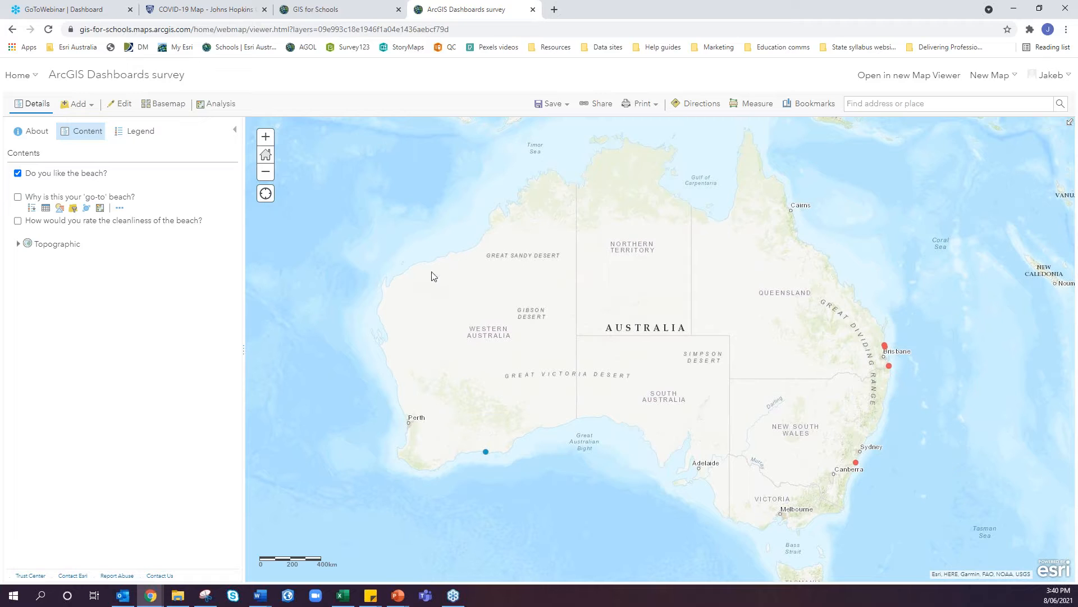
- Save the map as "Webinar Dashboards Map" with the tag "Esri AUstralia" in the Survey-ArcGIS Dashboards survey folder
left_click(563, 109)
left_click(561, 124)
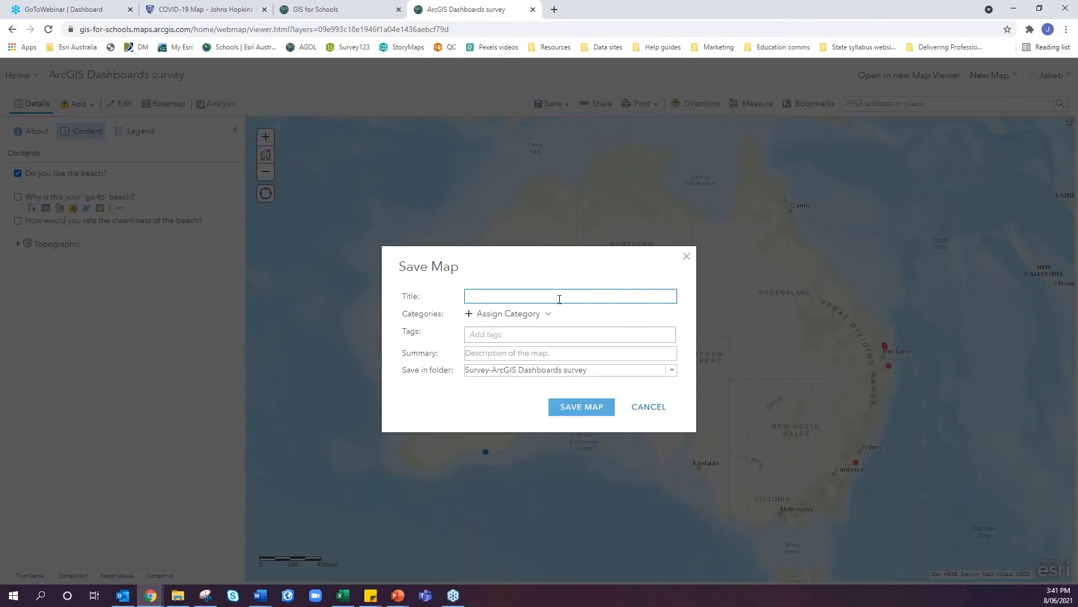
type("Webinar Dashboards Map")
left_click(529, 334)
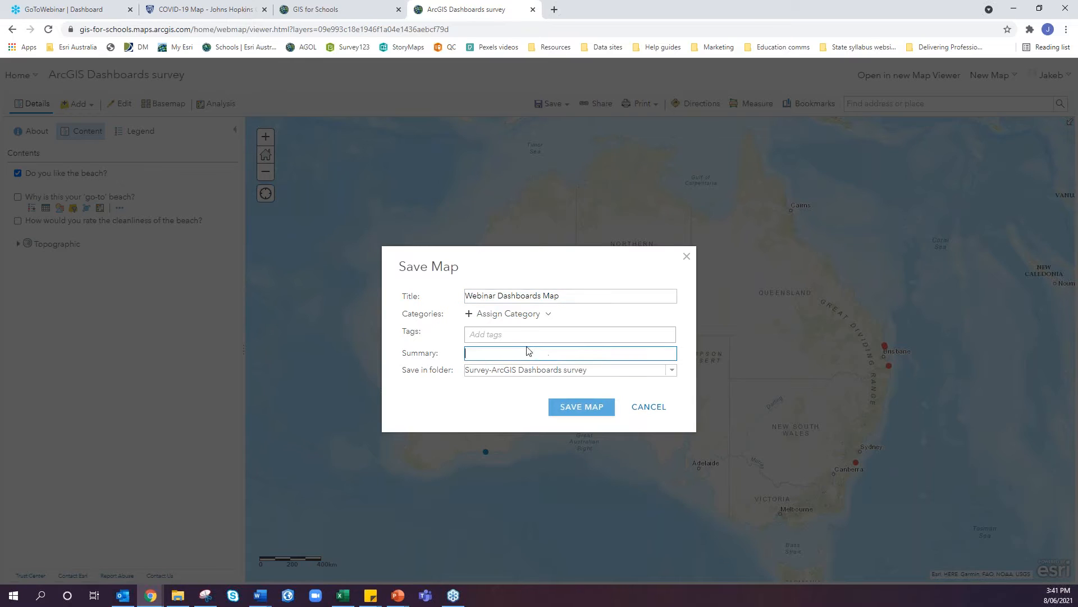
type("Esri AUstralia")
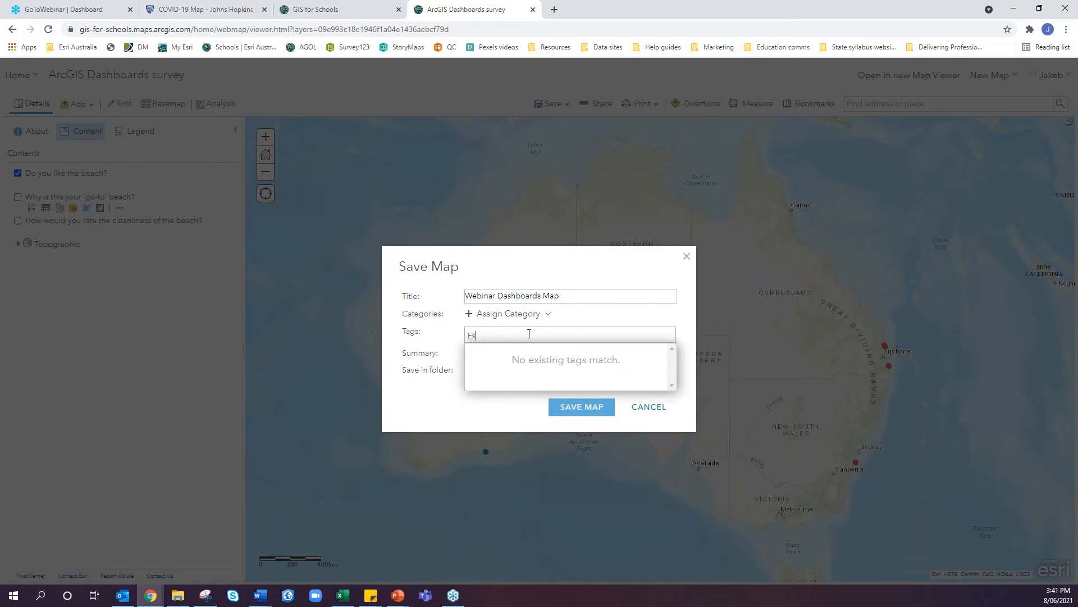
key("Return")
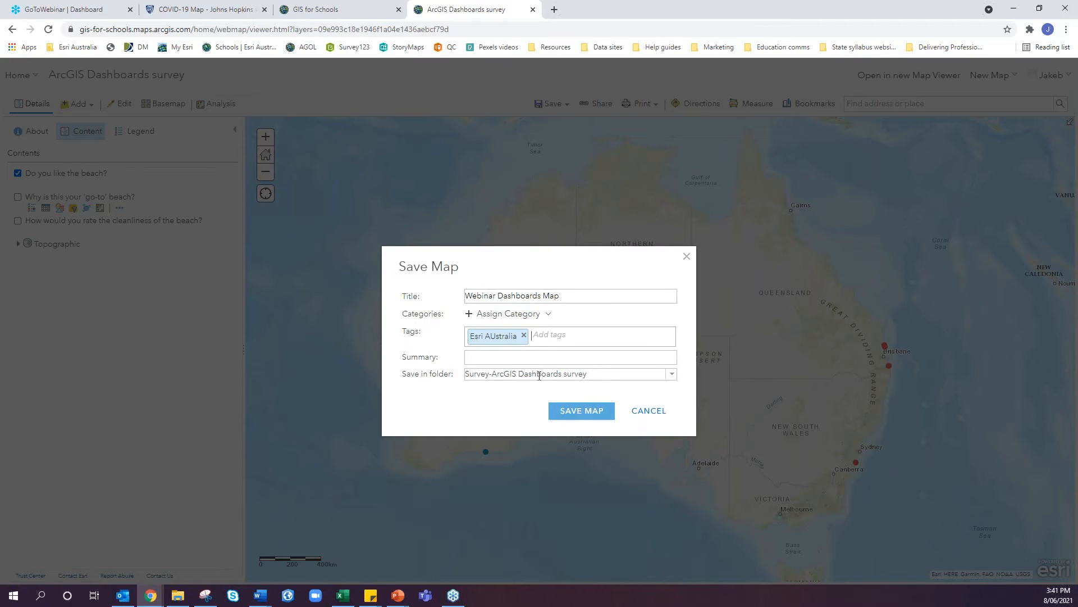
left_click(578, 418)
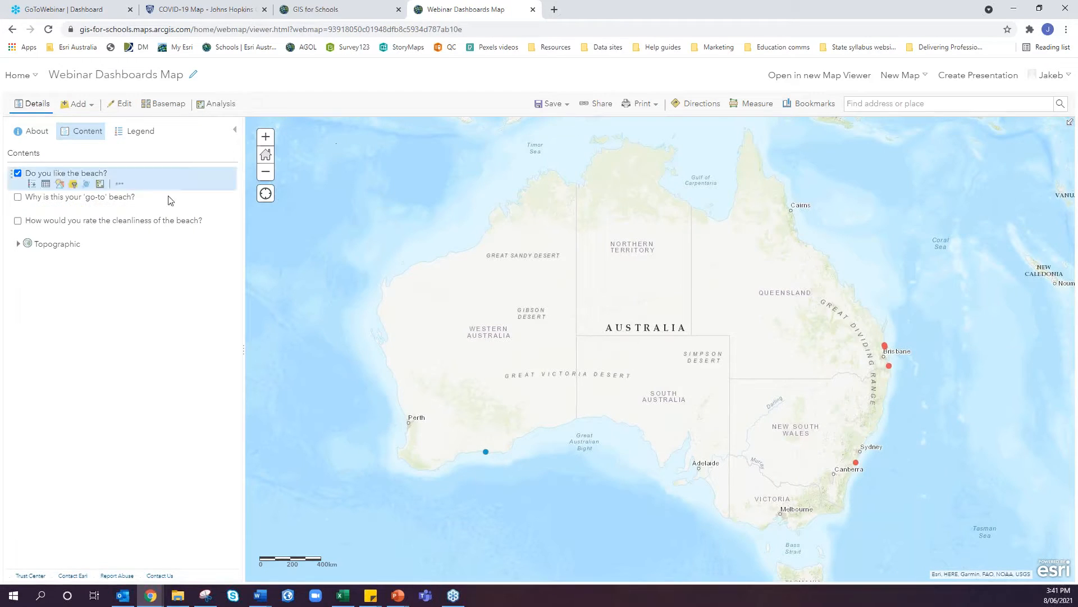
- Start creating a web app from the shared map, choosing ArcGIS Dashboards as the app type
left_click(588, 112)
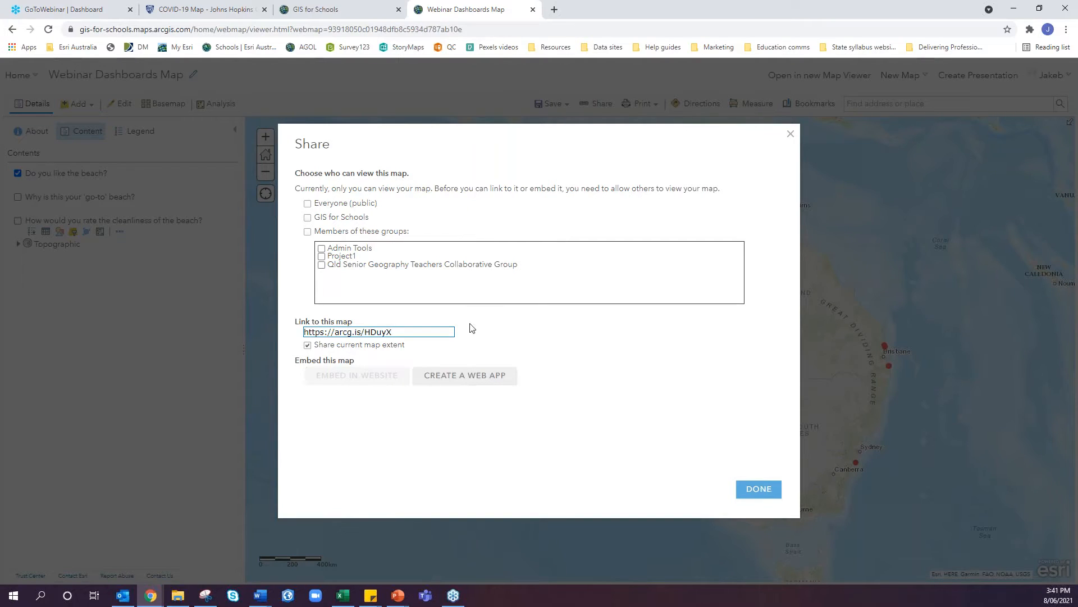
left_click(453, 381)
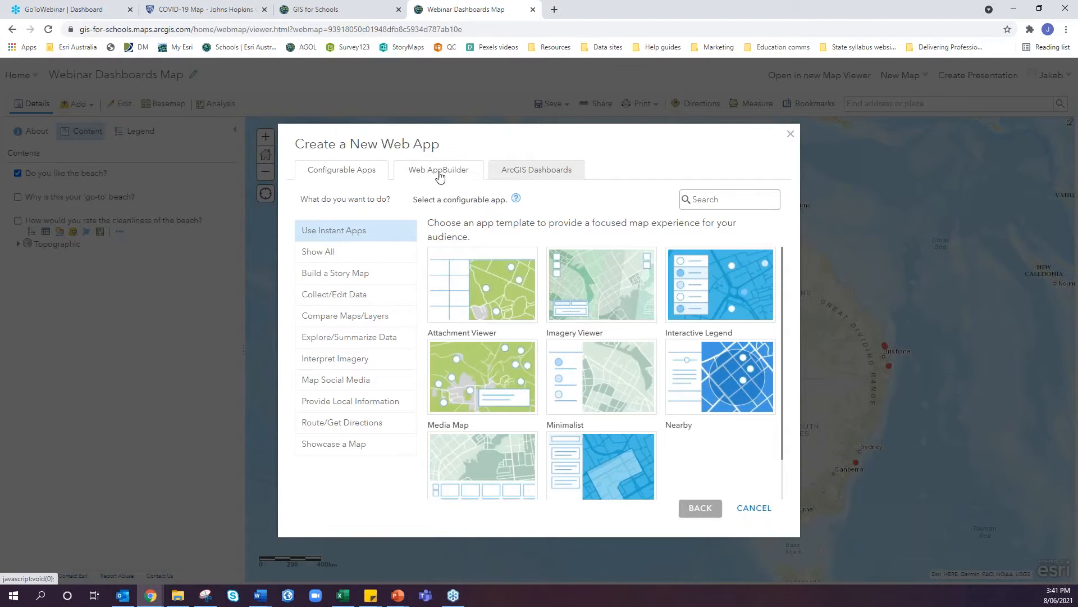
left_click(533, 173)
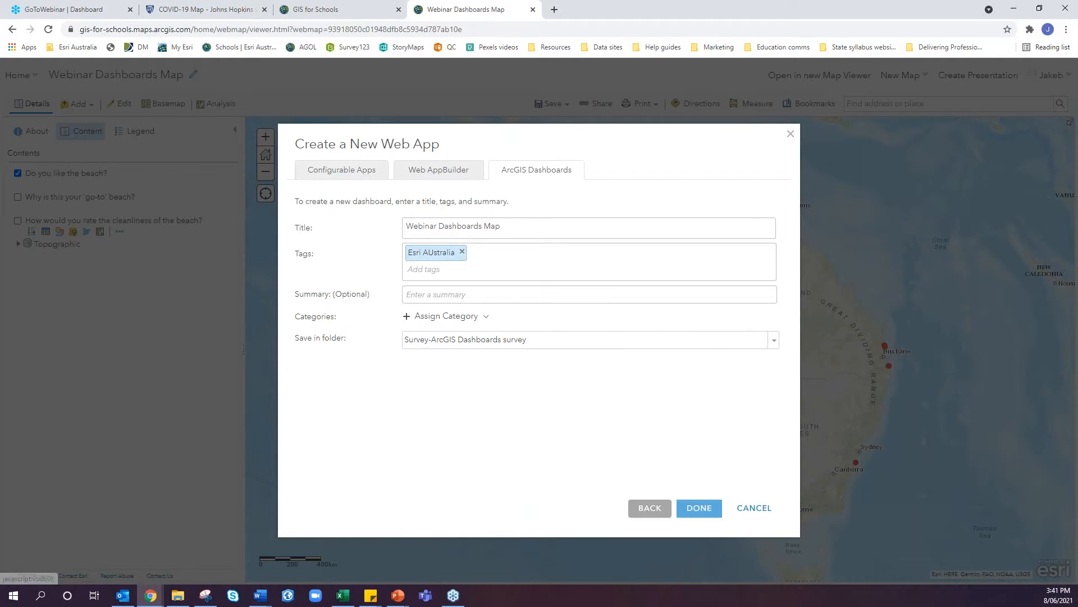
- Title the new dashboard "Webinar DASHBOARD" and create it in the Survey-ArcGIS Dashboards survey folder
left_click(502, 226)
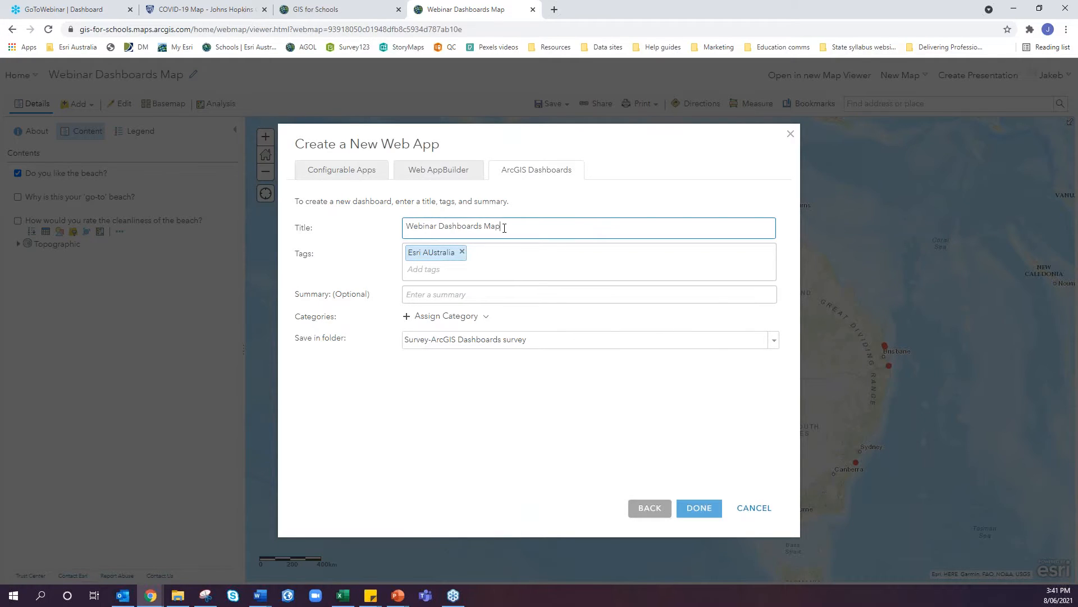
key("BackSpace")
key("BackSpace")
key("BackSpace")
key("BackSpace")
key("BackSpace")
key("BackSpace")
key("BackSpace")
key("BackSpace")
key("BackSpace")
key("BackSpace")
key("BackSpace")
type("ASHBOARD")
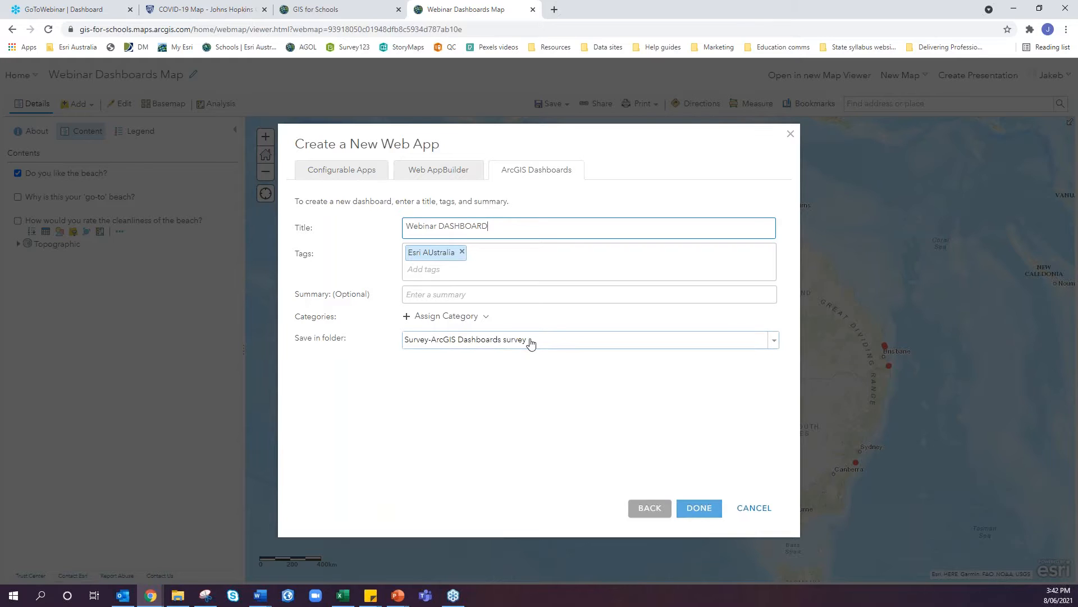
left_click(697, 509)
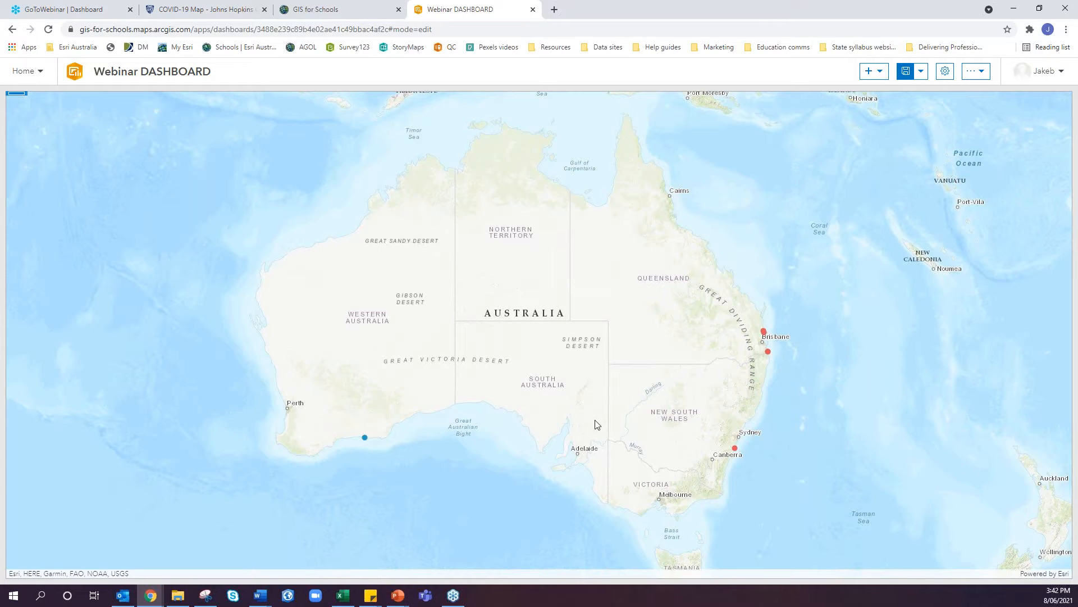
- Switch the dashboard's layout theme to Dark in the dashboard settings
left_click_drag(600, 422, 632, 416)
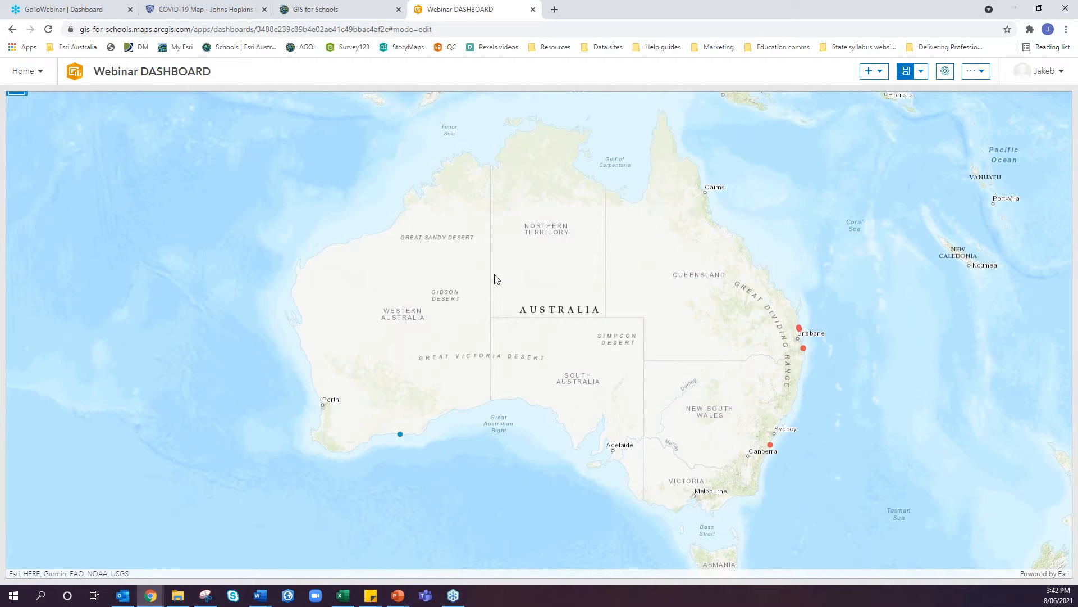
left_click(946, 72)
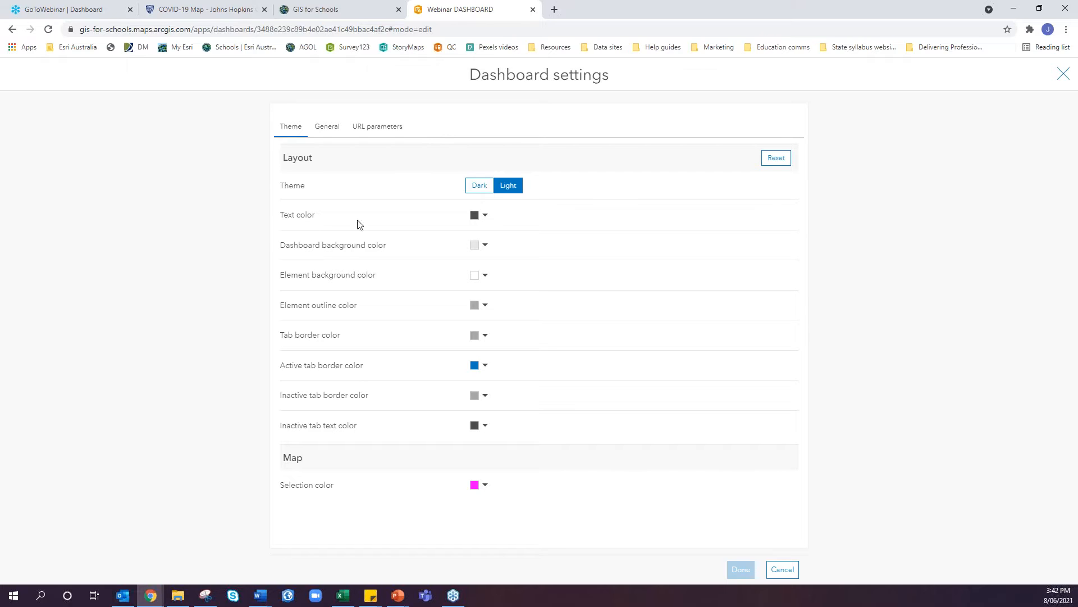
left_click(472, 191)
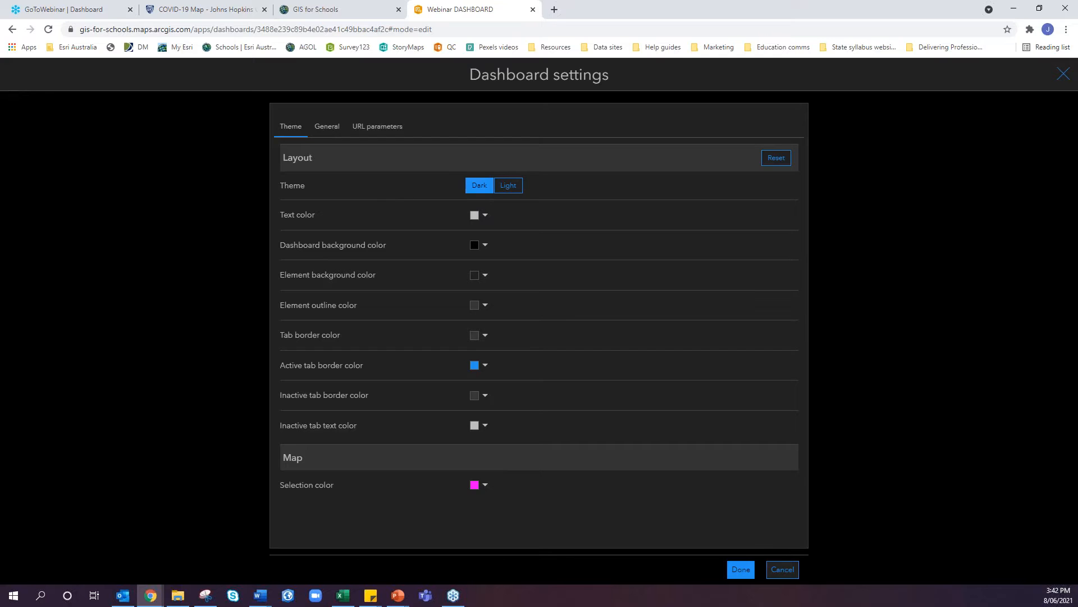
- Examine the Johns Hopkins COVID-19 dashboard as a dark theme example and return to the dashboard settings
left_click(175, 11)
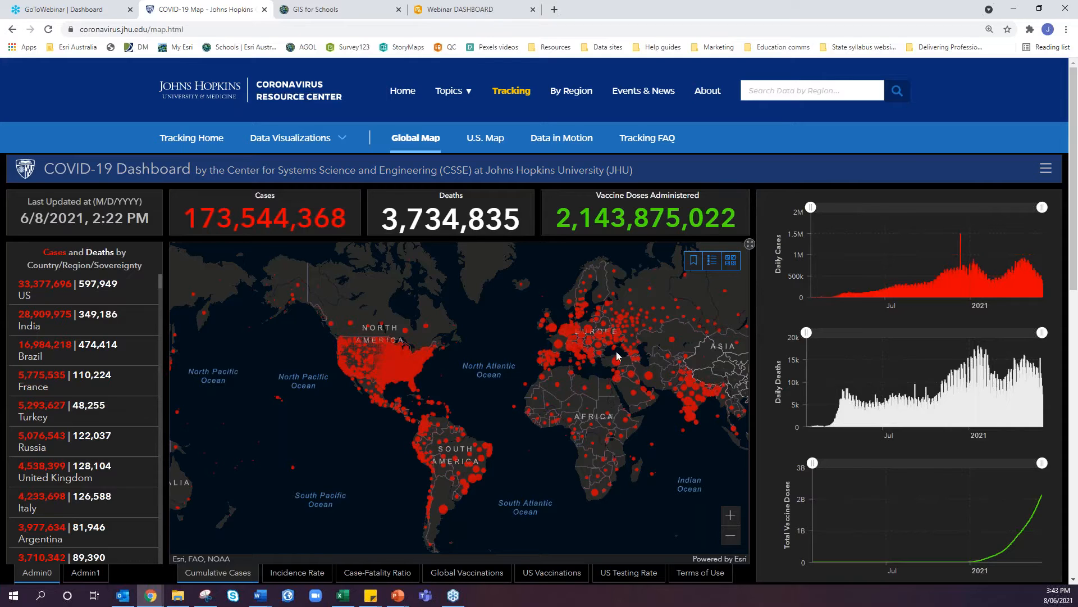
left_click_drag(607, 364, 542, 352)
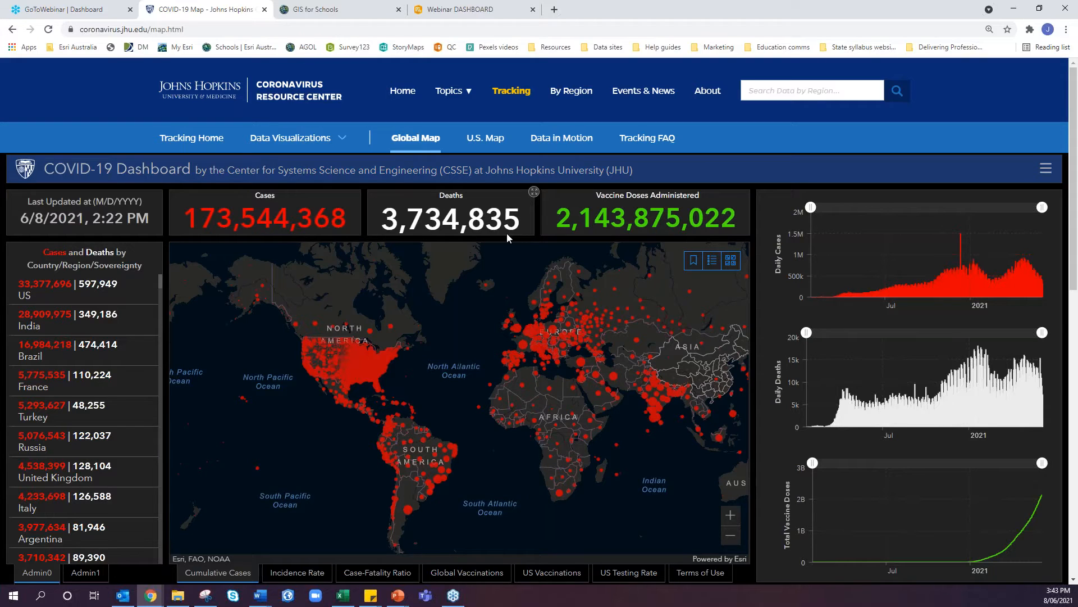
left_click(349, 13)
left_click(460, 9)
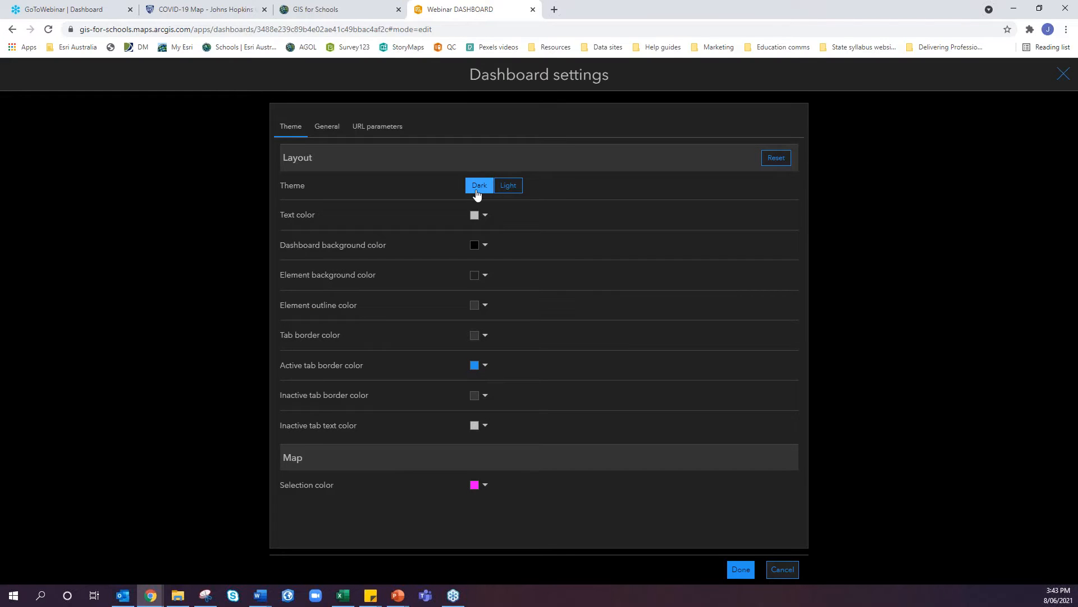
- Set the dashboard theme's text color to turquoise (#00ffc5)
left_click(485, 218)
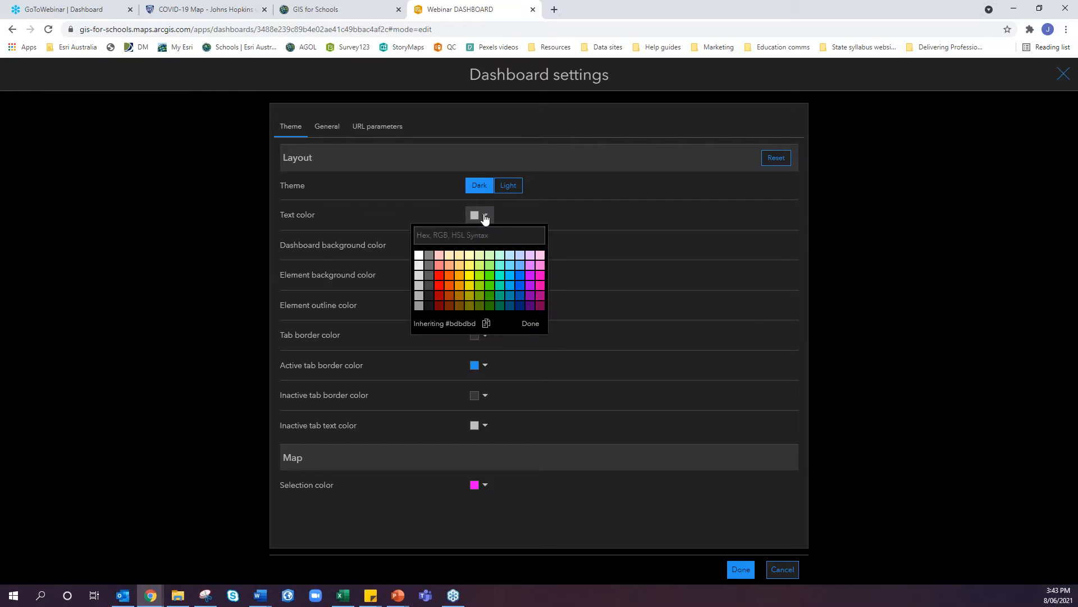
left_click(500, 279)
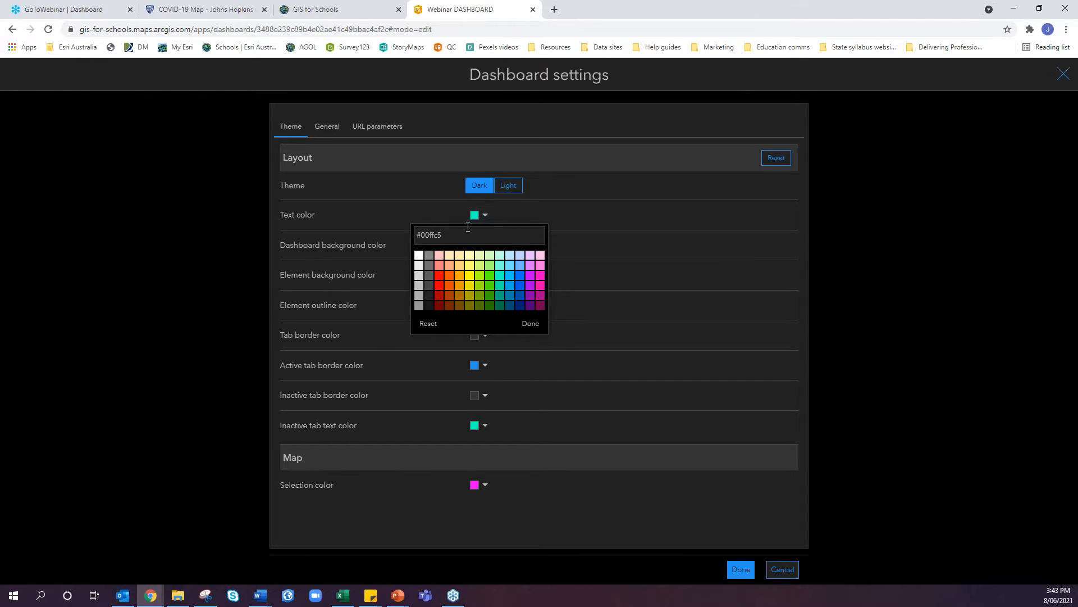
left_click(647, 225)
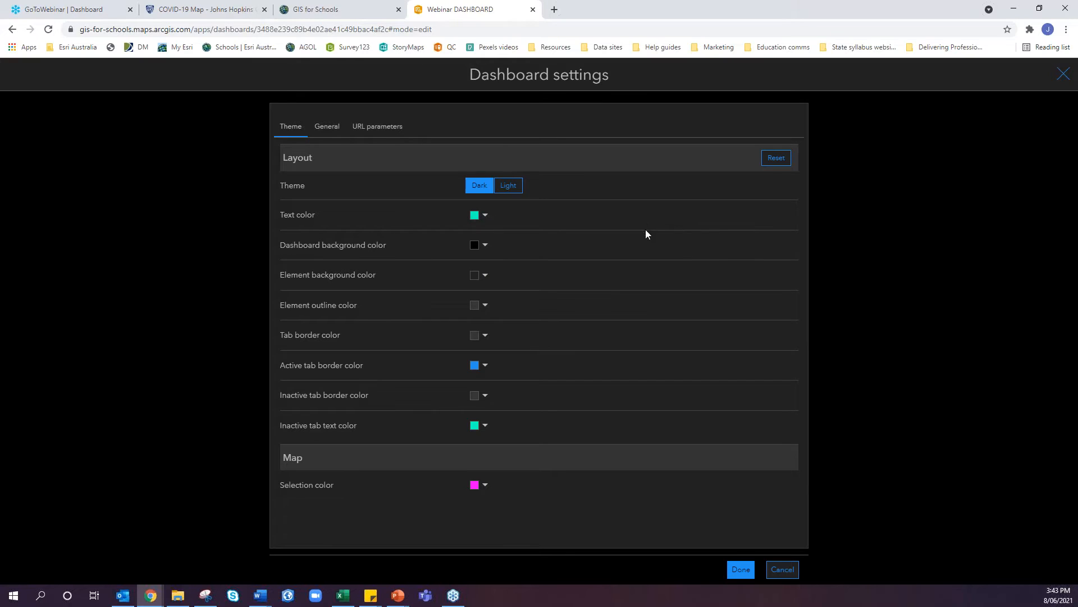
- Try bright green (#55ff00) as the dashboard background color and reset it to the theme default
left_click(484, 245)
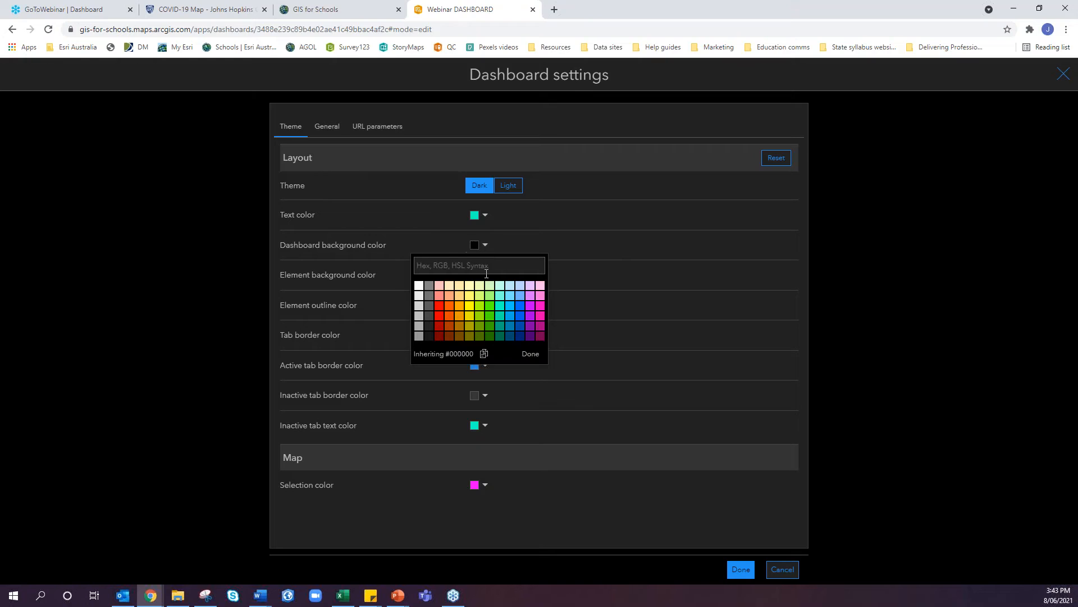
left_click(491, 309)
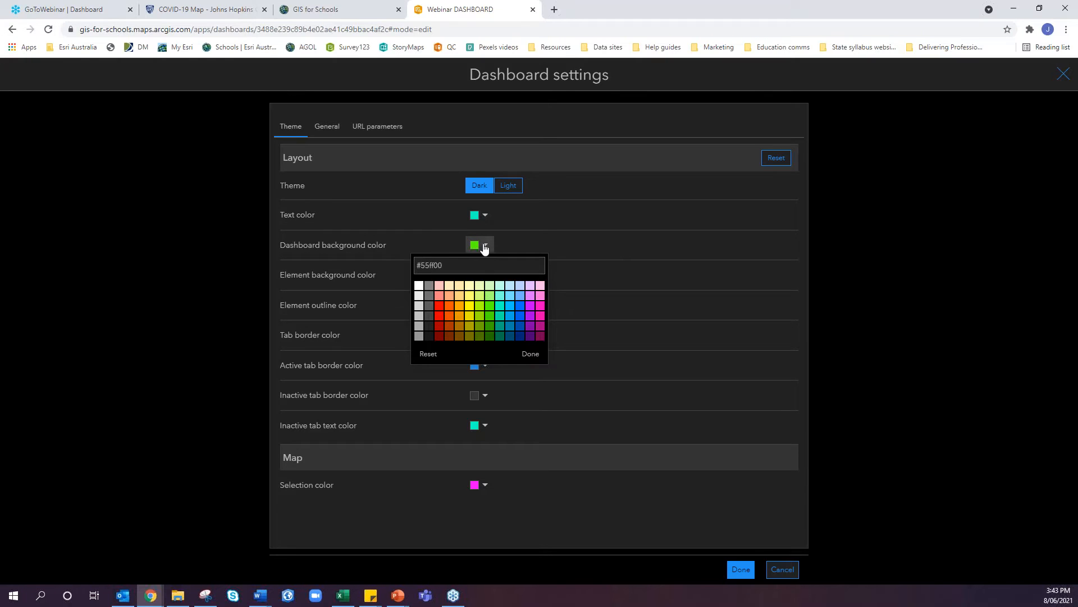
left_click(431, 354)
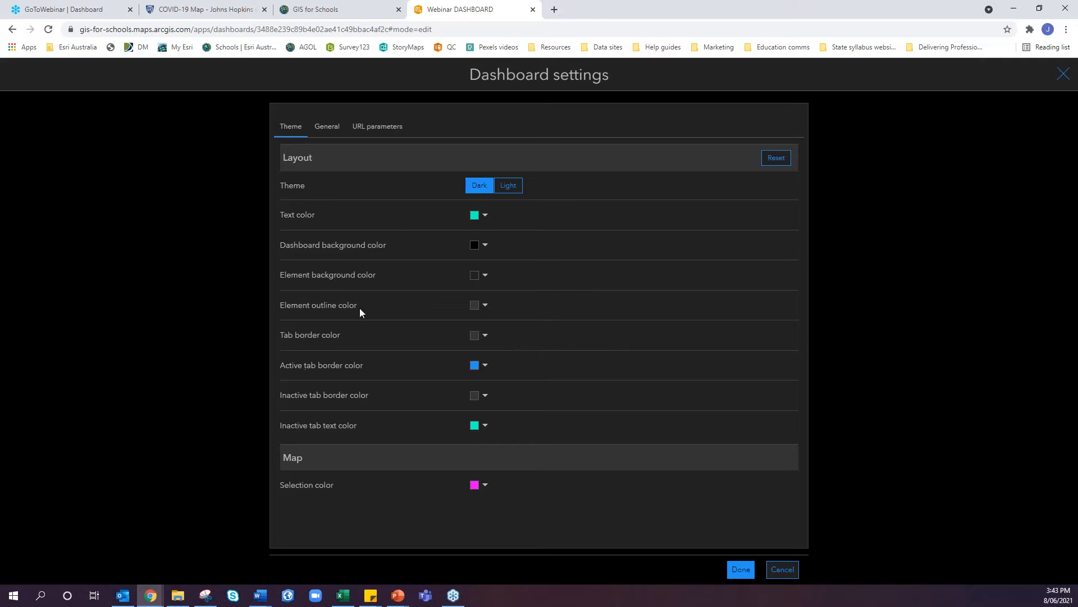
- Apply the theme settings and save the dashboard
left_click(741, 570)
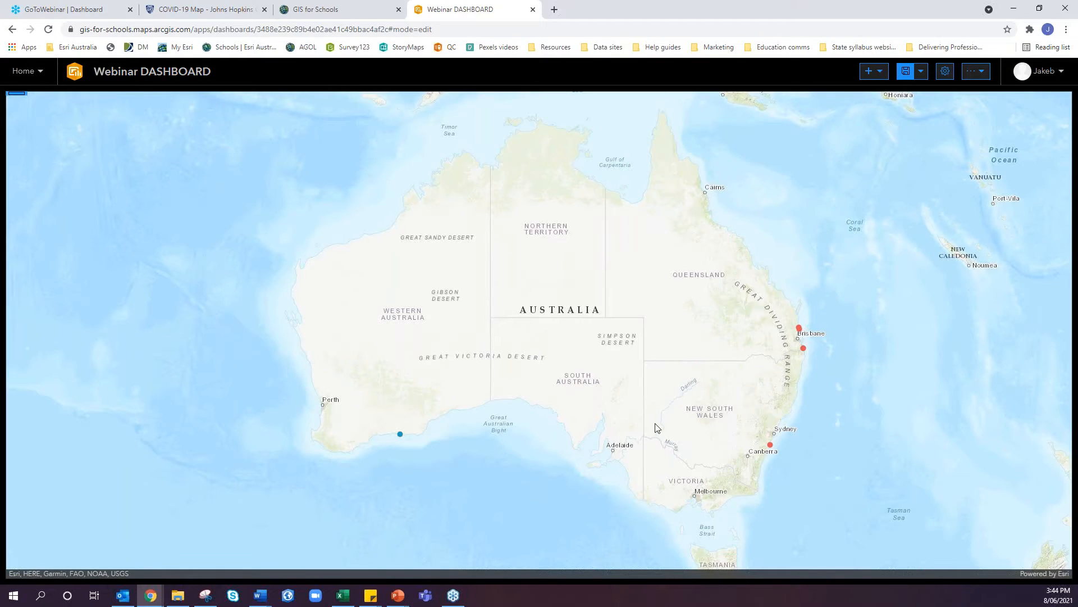
left_click(903, 74)
- Configure the map element with a Ruler scalebar, and enable its legend, layer visibility, basemap switcher, search and zoom in/out tools
mouse_move(18, 100)
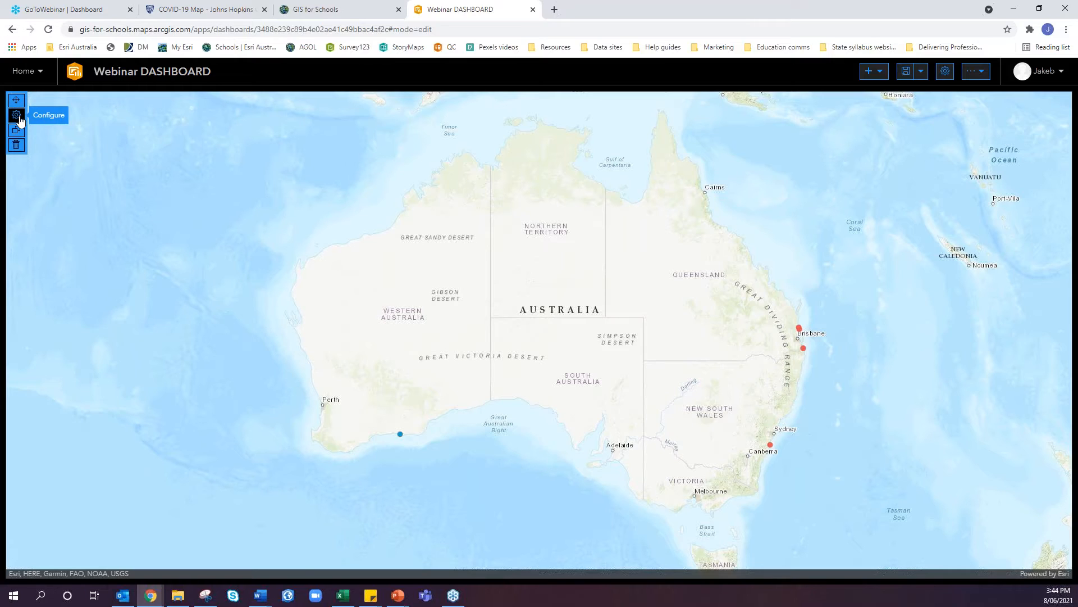
left_click(17, 117)
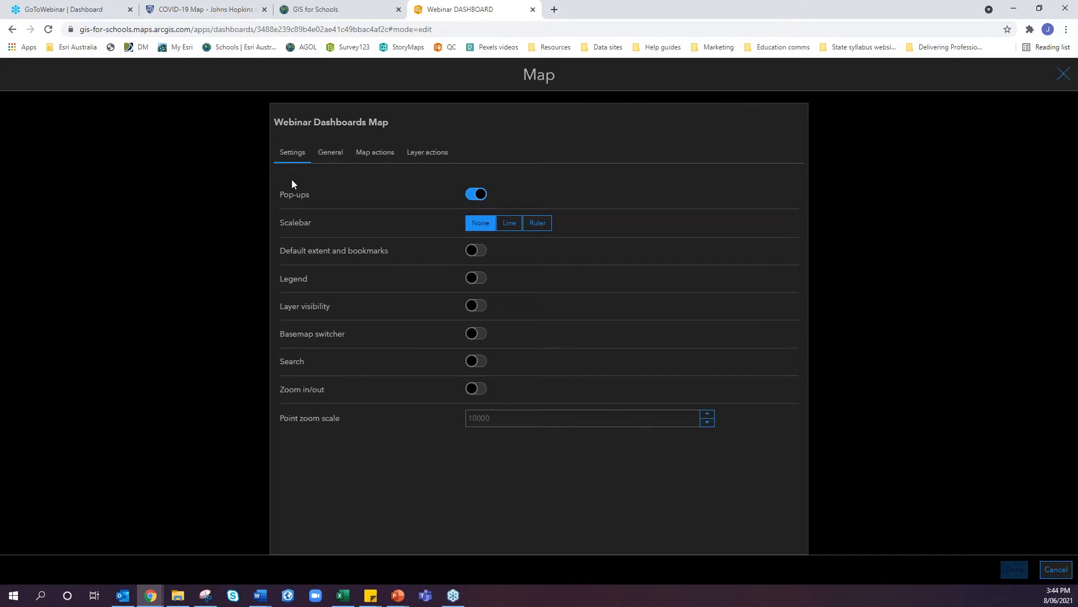
left_click(477, 194)
left_click(476, 196)
left_click(541, 231)
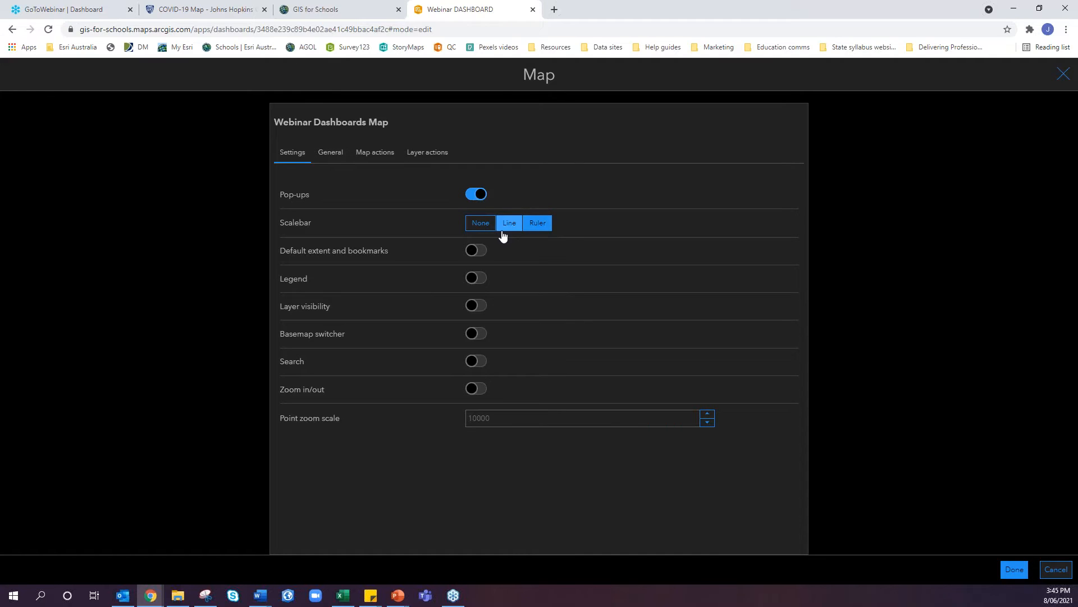
left_click(475, 281)
left_click(477, 307)
left_click(477, 335)
left_click(476, 362)
left_click(477, 398)
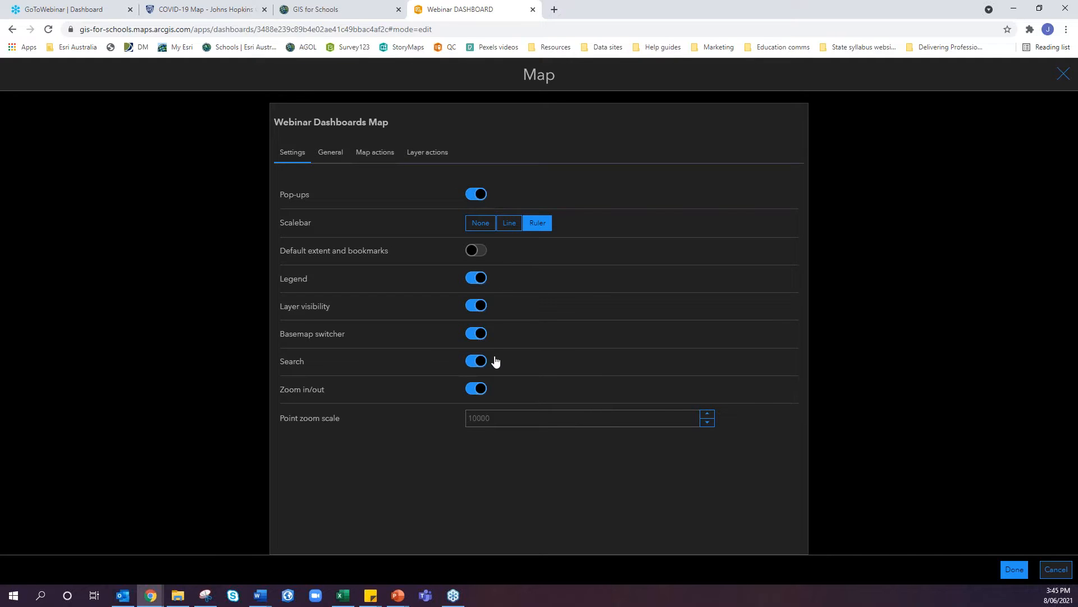
left_click(1015, 569)
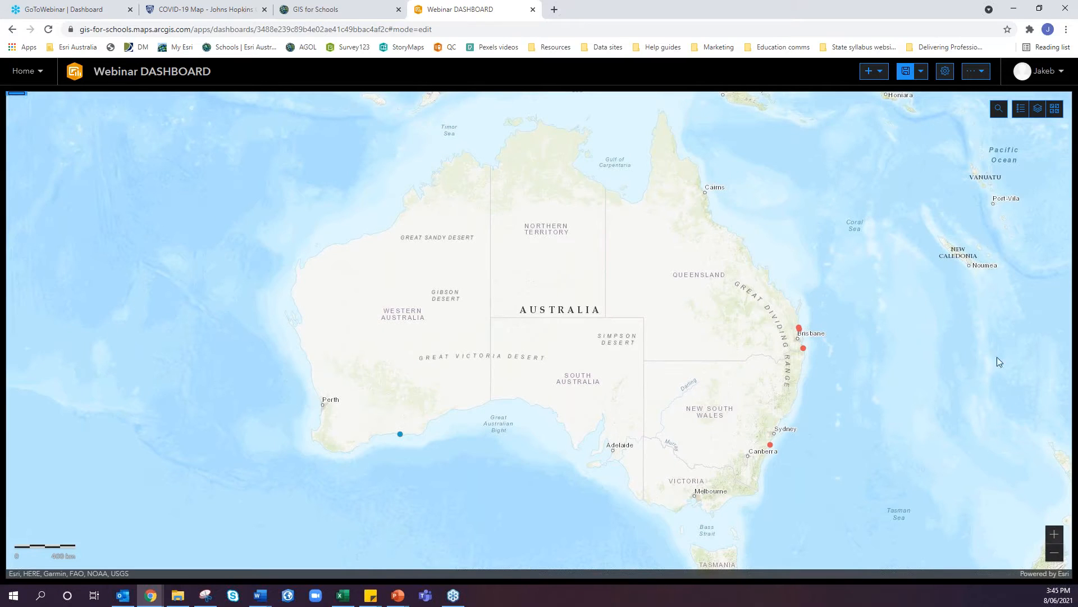
- Examine the map's legend, layer list and basemap choices, temporarily showing the 'go-to' beach layer instead of "Do you like the beach?"
left_click(1019, 113)
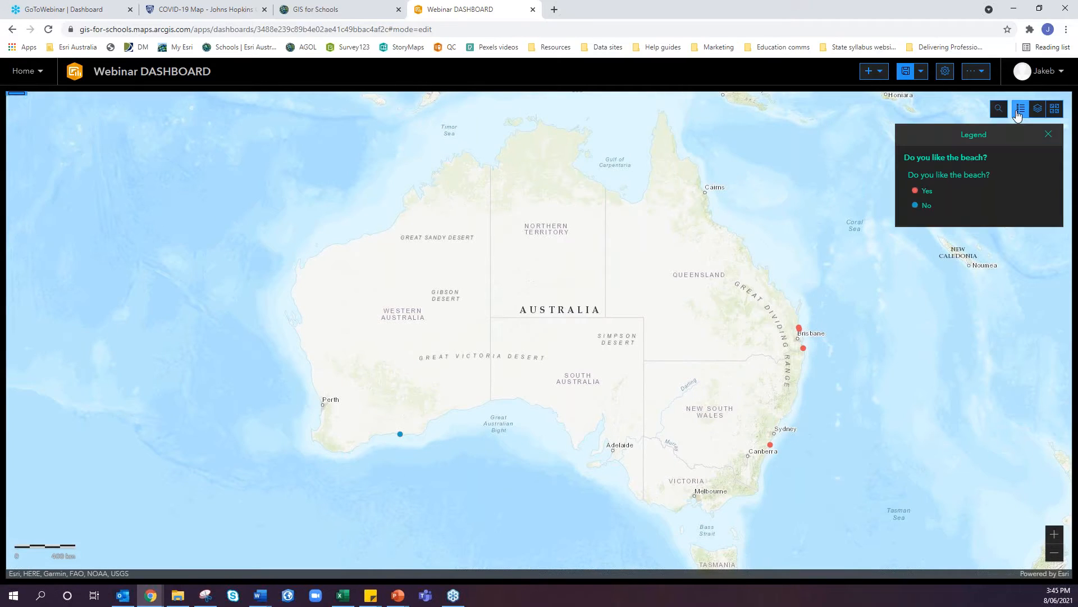
left_click(1038, 109)
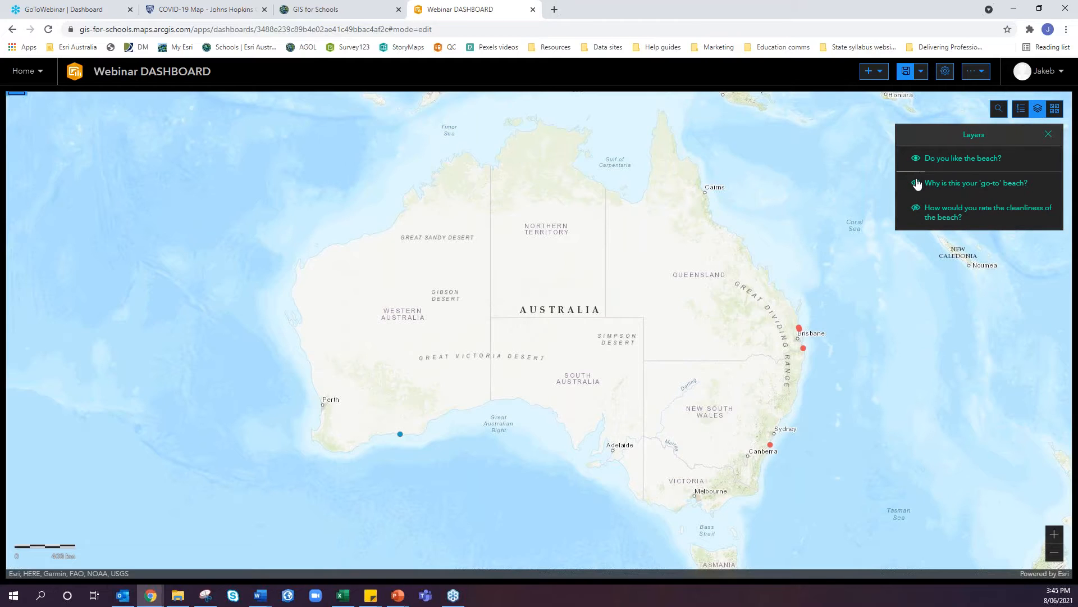
left_click(916, 159)
left_click(1021, 109)
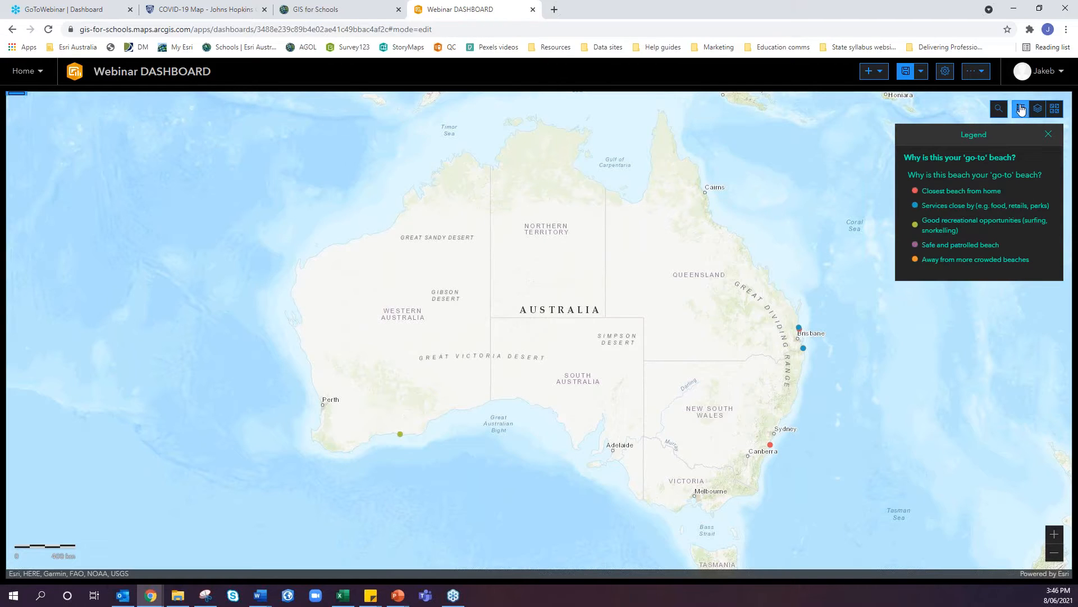
left_click(1038, 109)
left_click(916, 159)
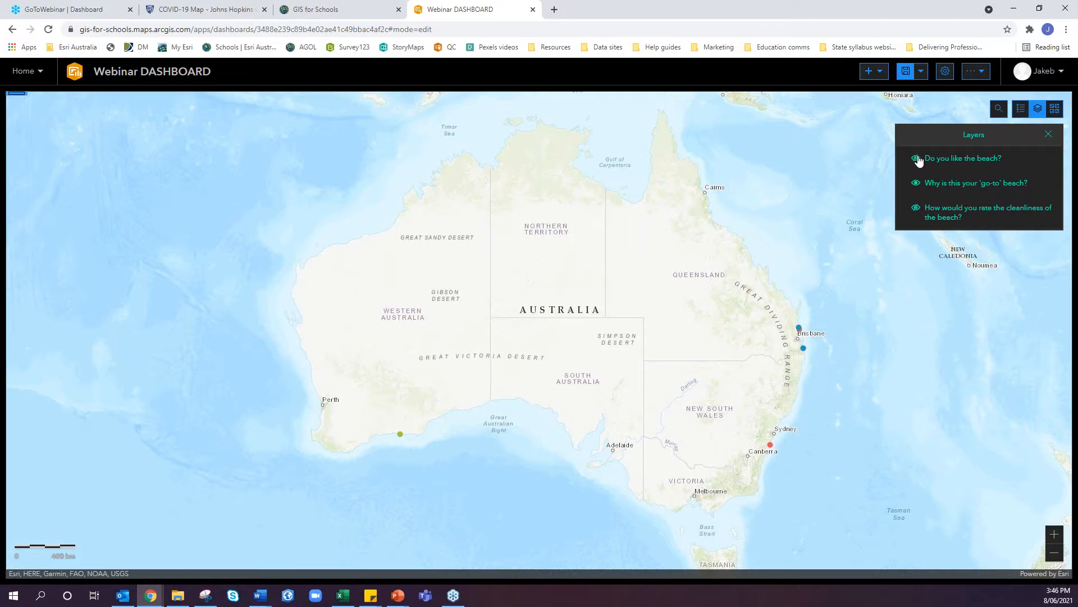
left_click(1048, 134)
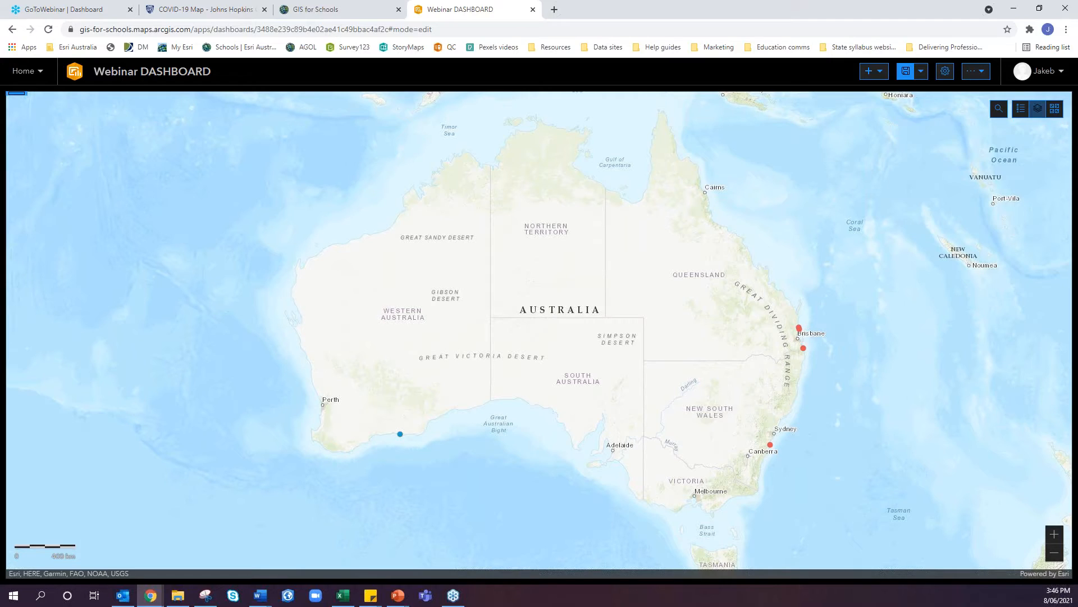
left_click(1051, 114)
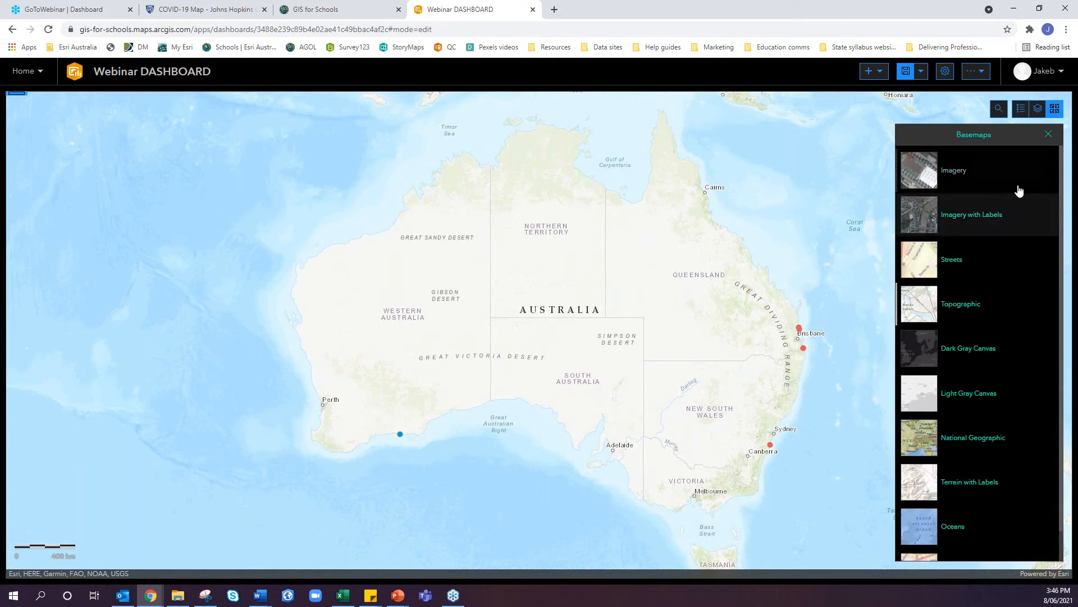
left_click(1048, 137)
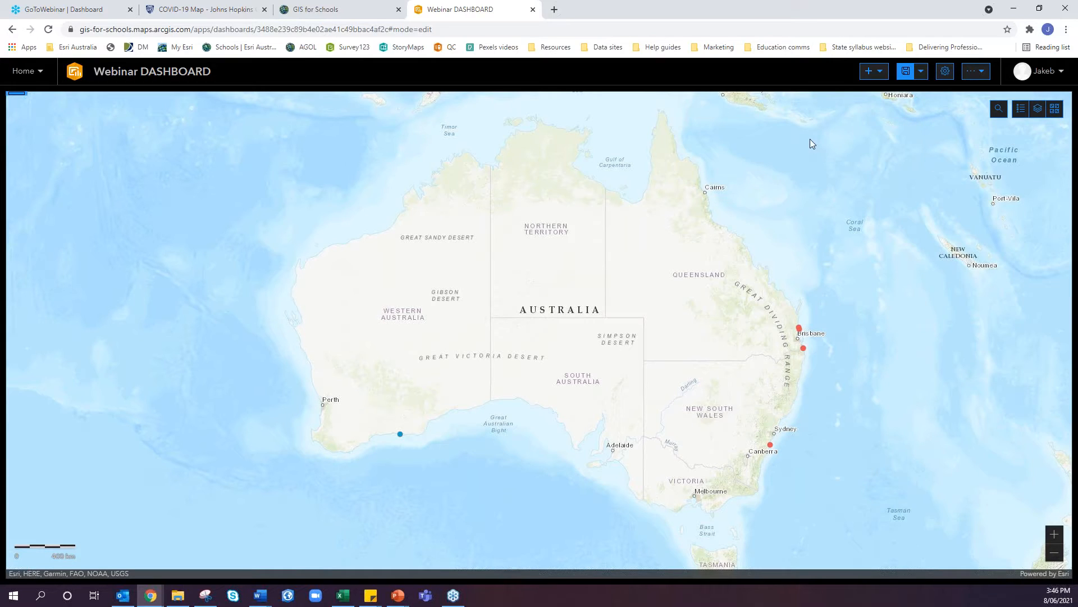
- Add a header element to the dashboard and title it "Beach-goer survey results"
left_click(876, 78)
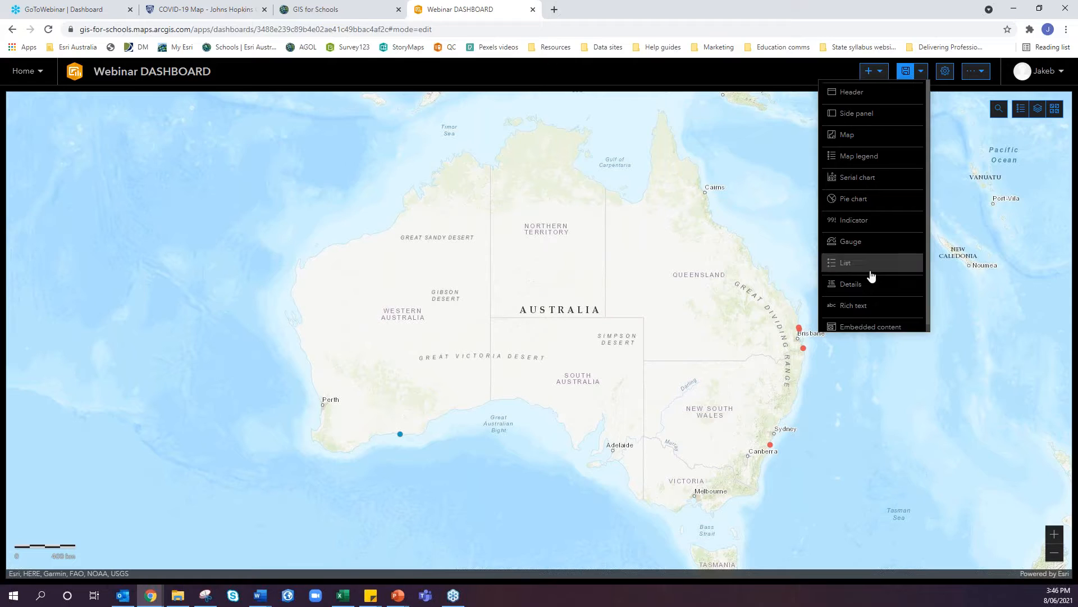
scroll(868, 312, "down", 1)
scroll(864, 224, "up", 1)
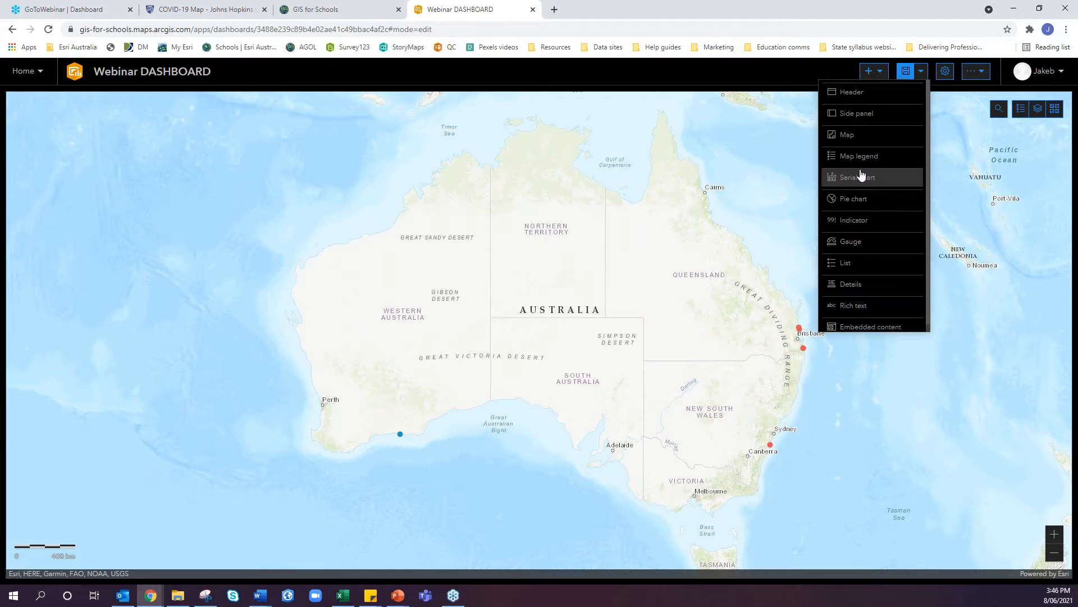
left_click(852, 98)
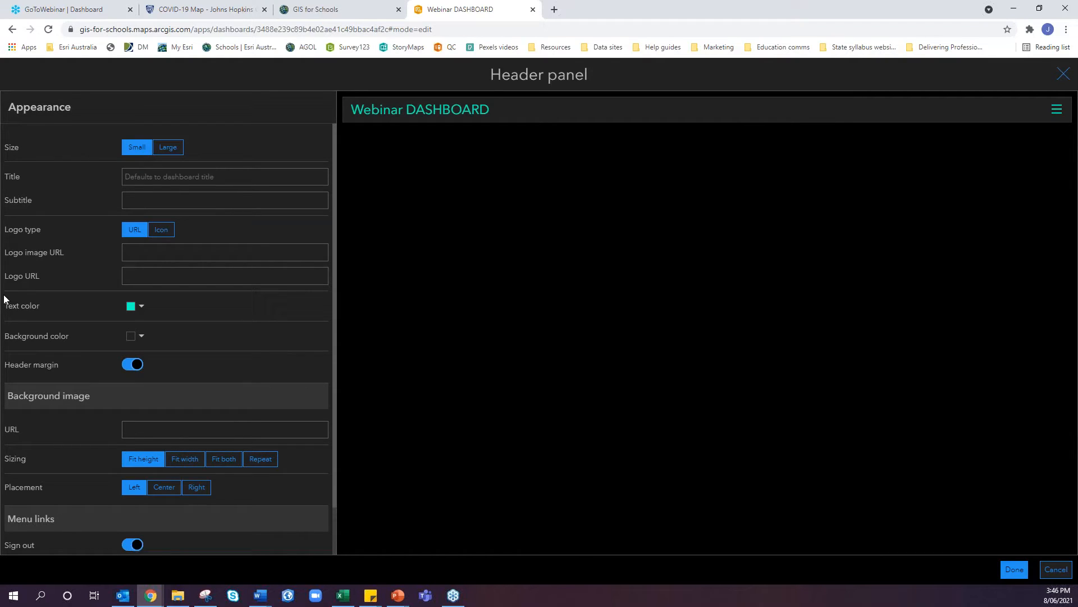
left_click(186, 176)
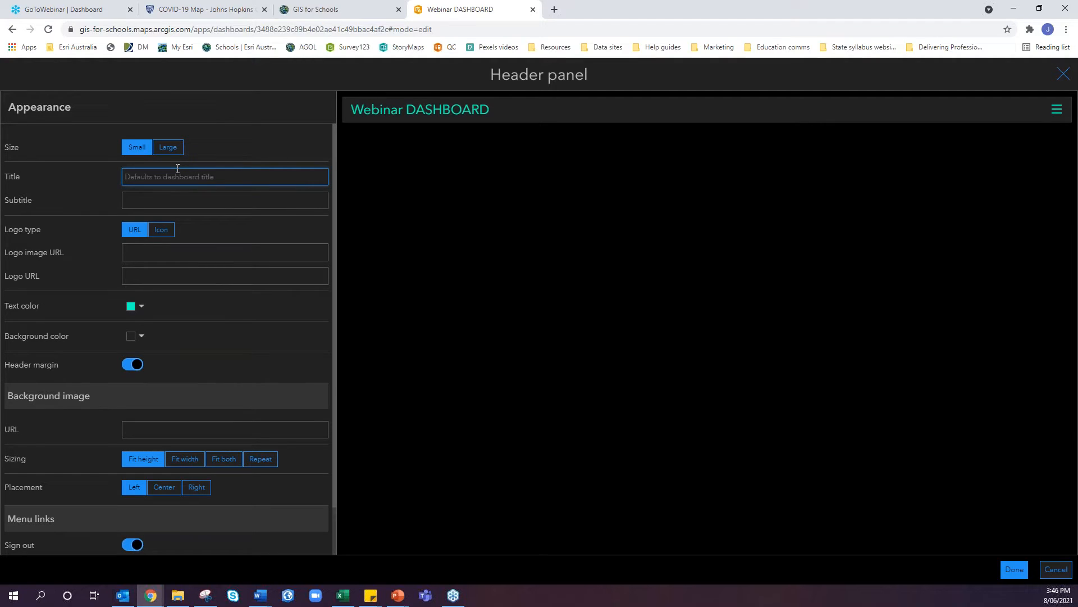
type("B")
key("BackSpace")
type("Beach-goer sur")
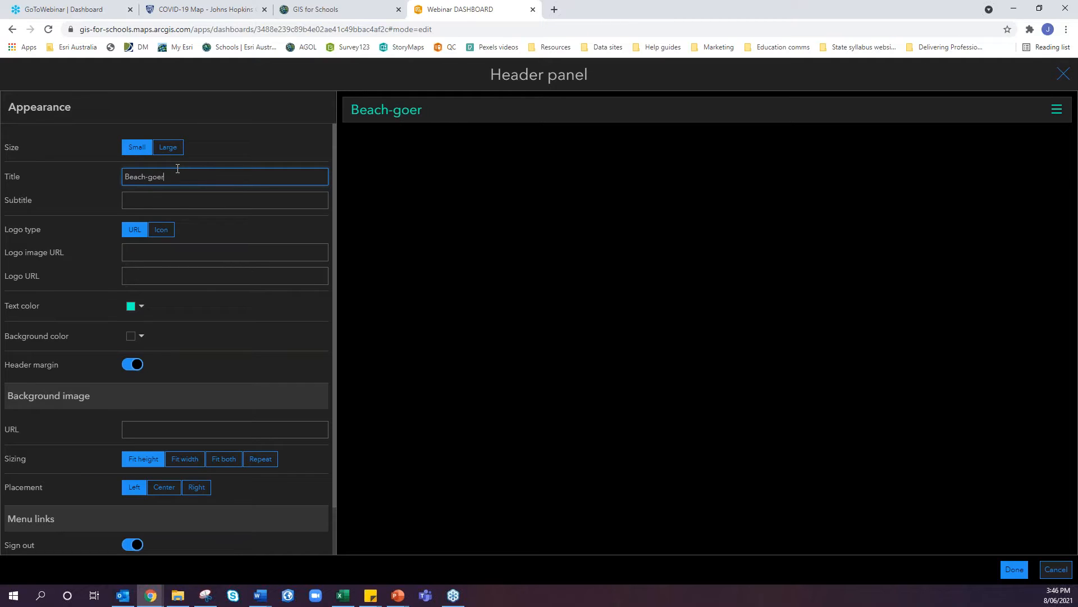
type("esults")
- Try the subtitle "Year 10 Geography" and the Large size on the header, and return to the Small size without a subtitle
left_click(164, 193)
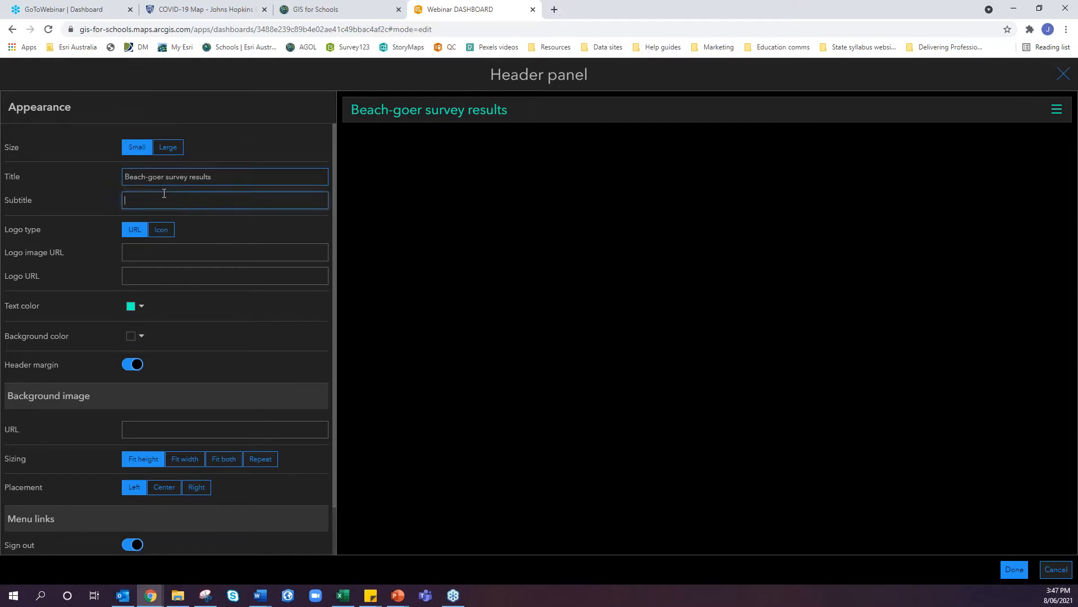
type("Year 10 Geography")
left_click(168, 147)
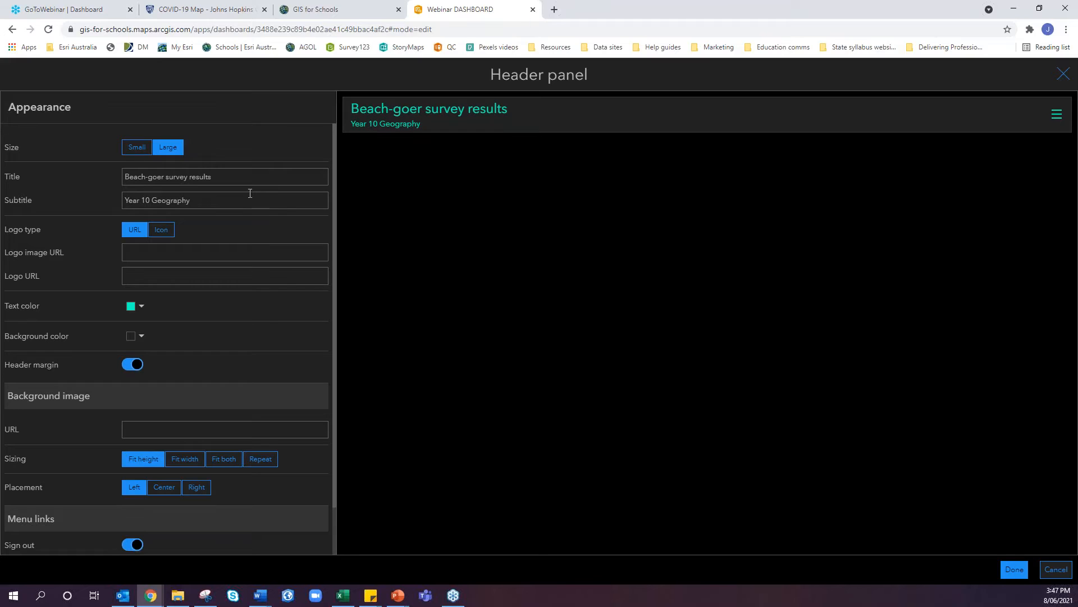
left_click_drag(247, 200, 82, 198)
key("BackSpace")
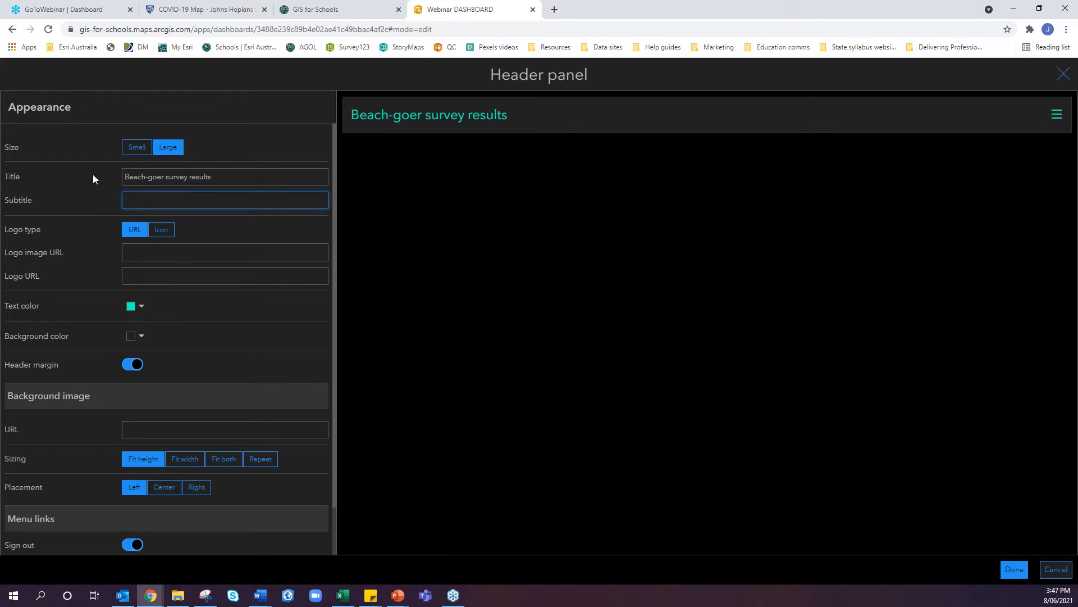
left_click(131, 148)
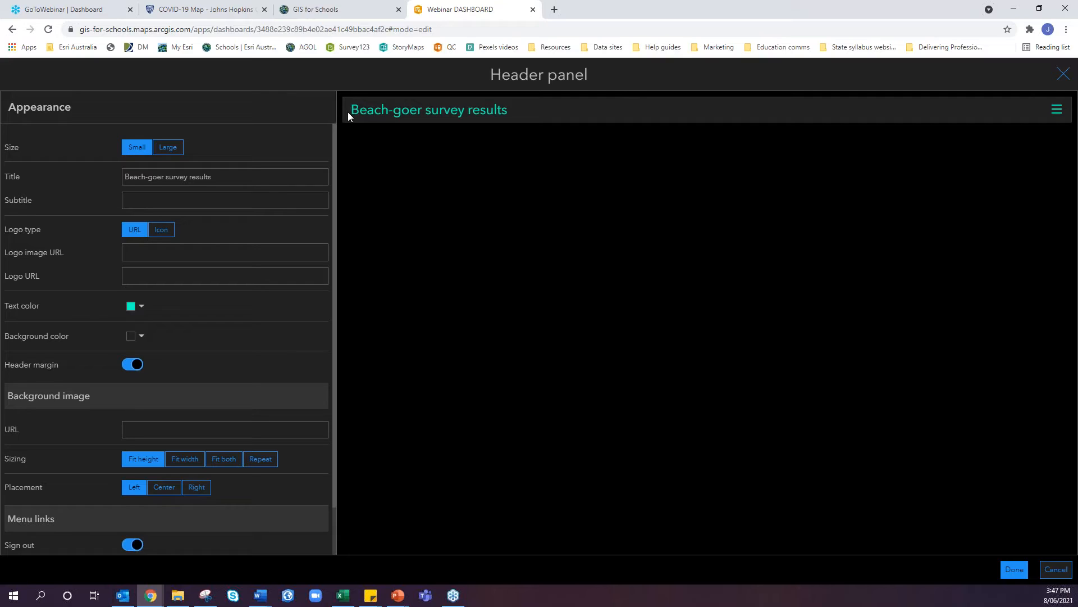
left_click(169, 147)
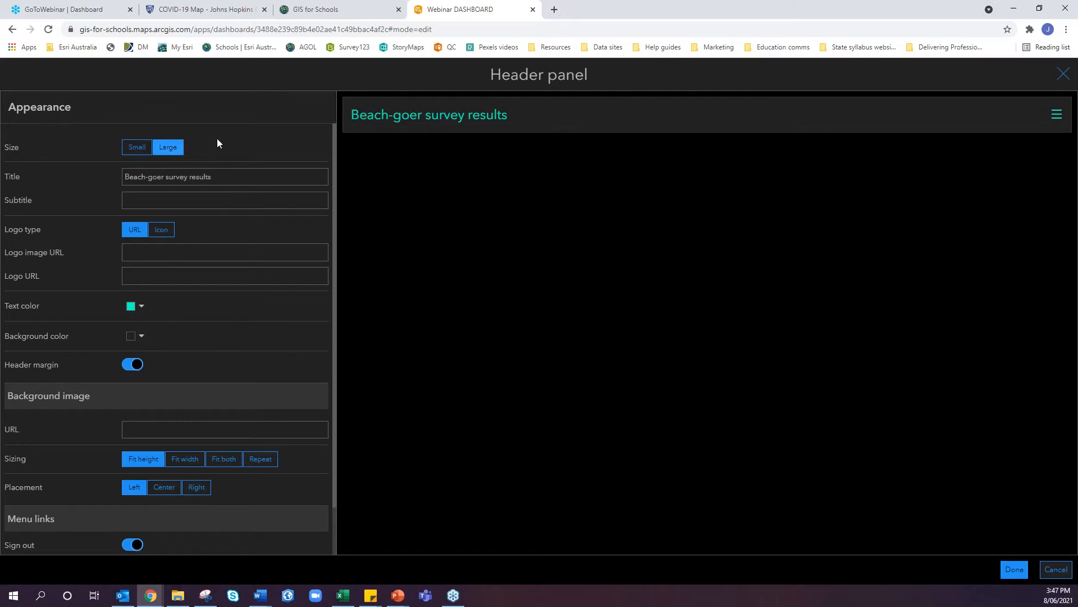
left_click(138, 150)
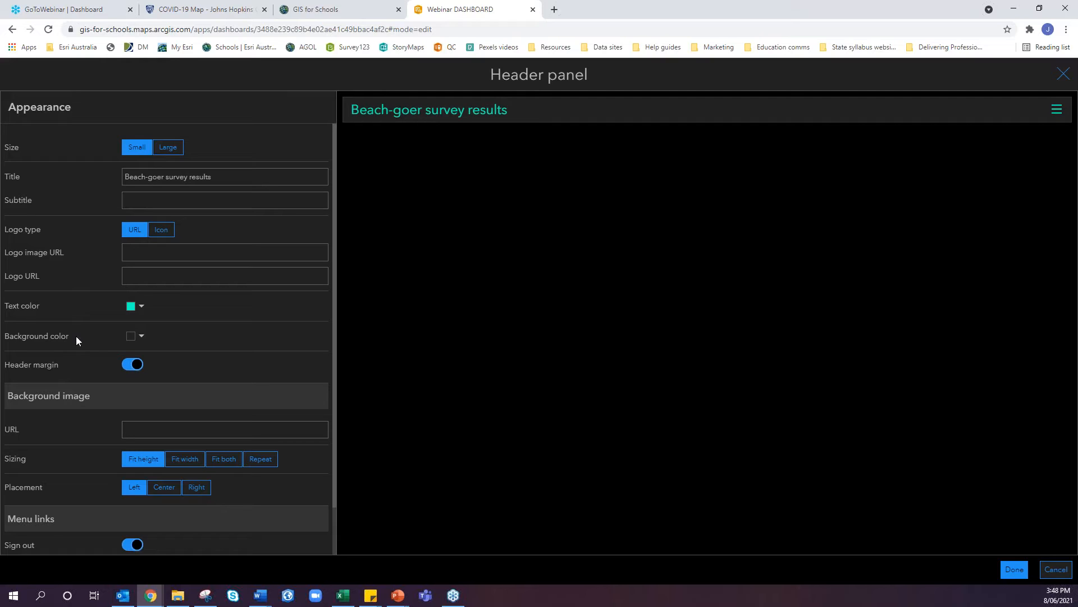
- Review the remaining header options and apply the header to the dashboard
scroll(99, 372, "down", 2)
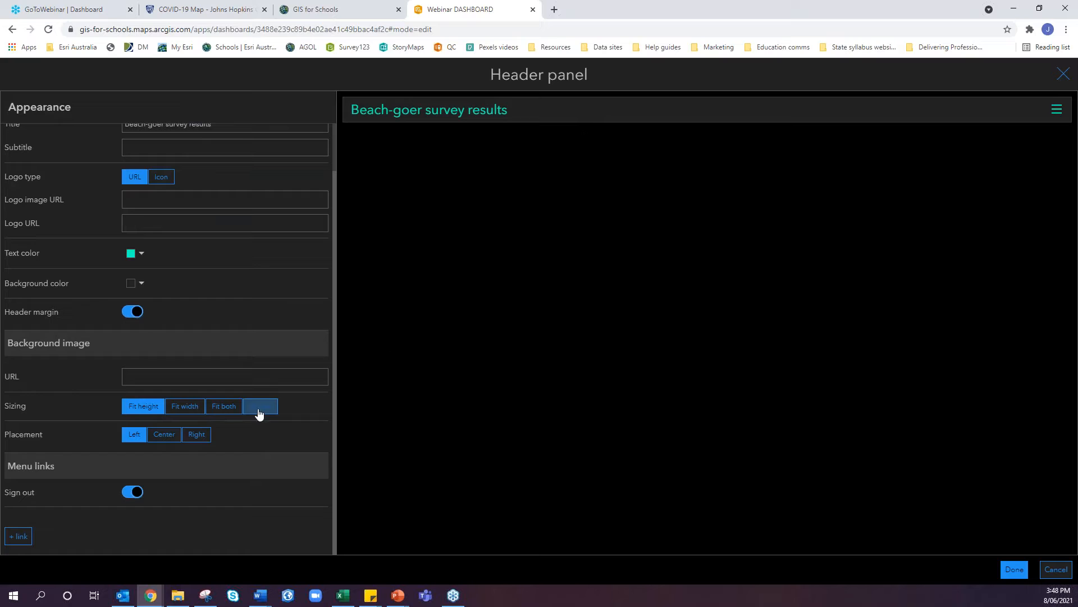
left_click(1014, 570)
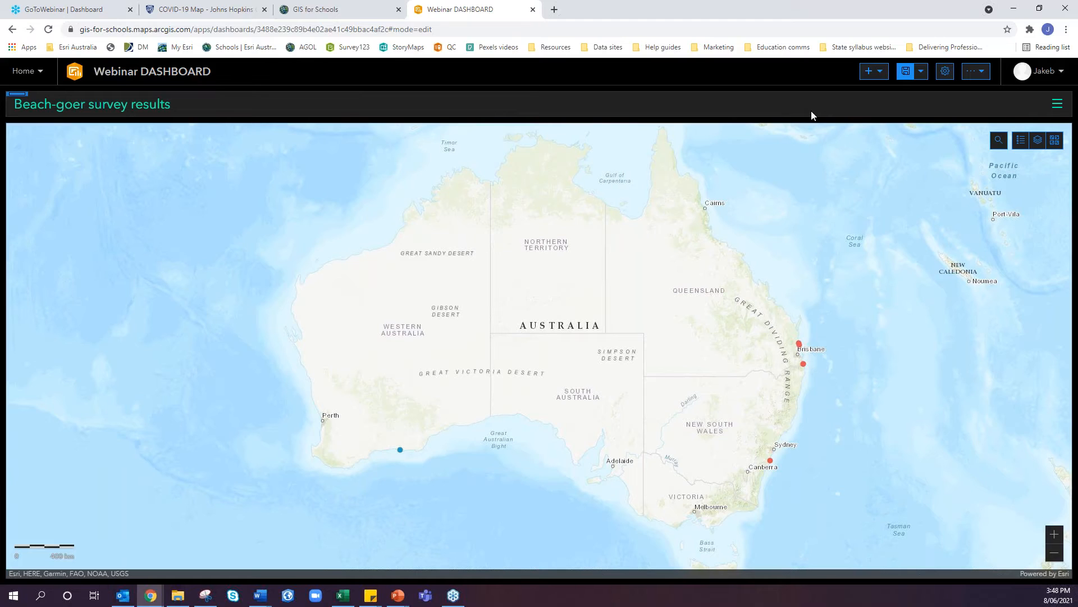
- Add a side panel with the placeholder title "aldsfjalsdfjlasdf" and description "sfdgadgadsg"
left_click(885, 75)
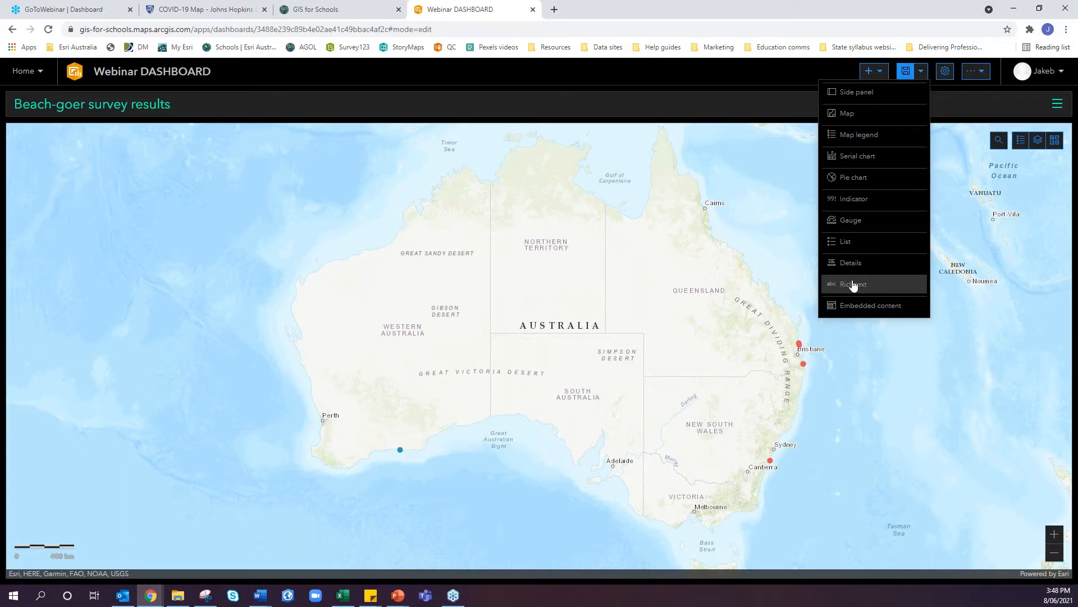
left_click(846, 96)
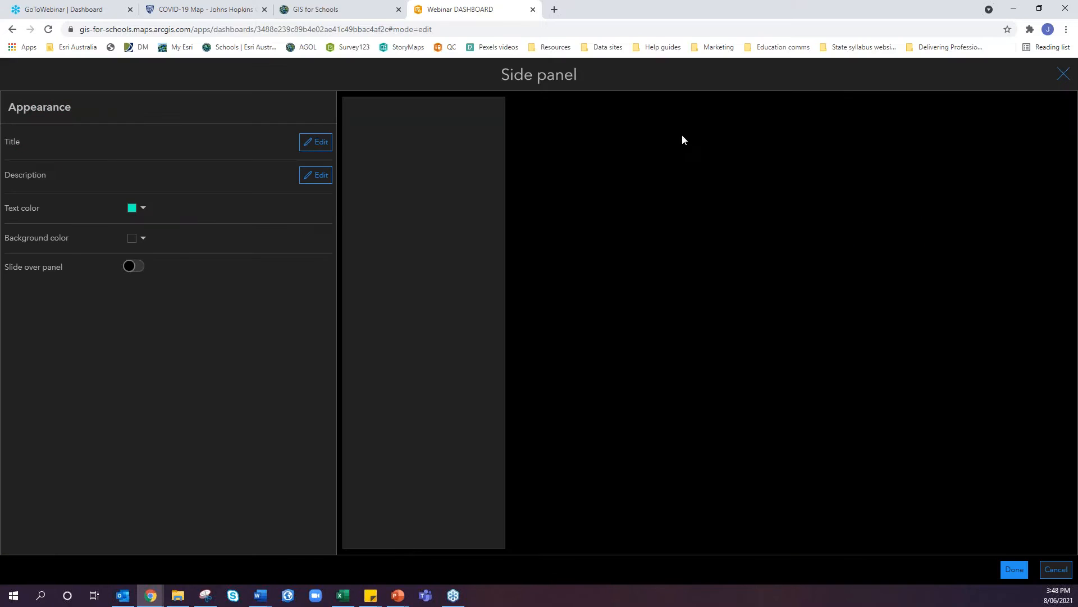
left_click(313, 143)
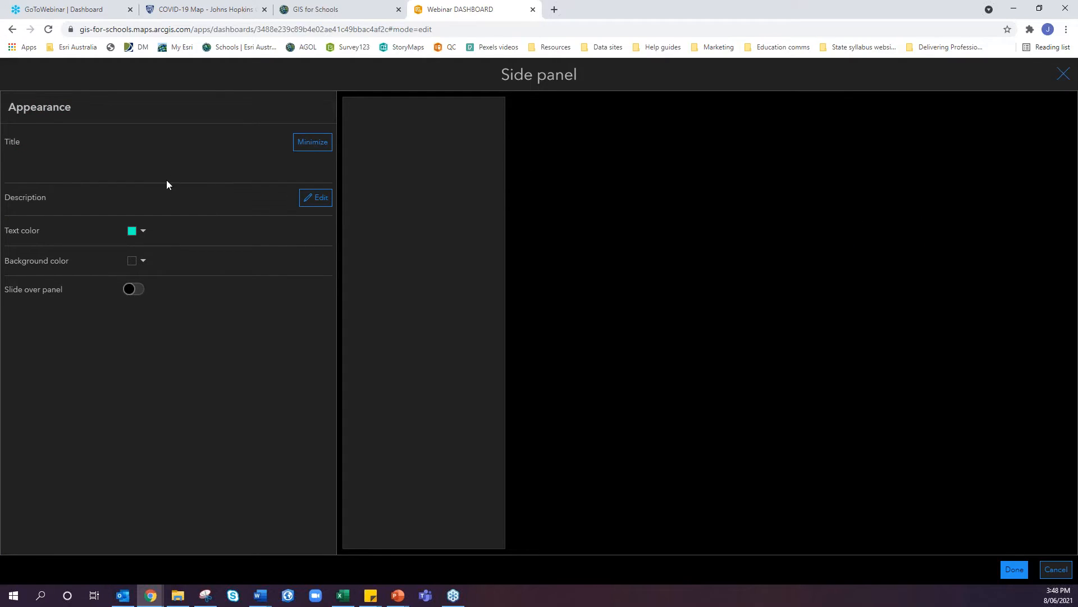
left_click(108, 230)
type("aldsfjalsdfjlasdf")
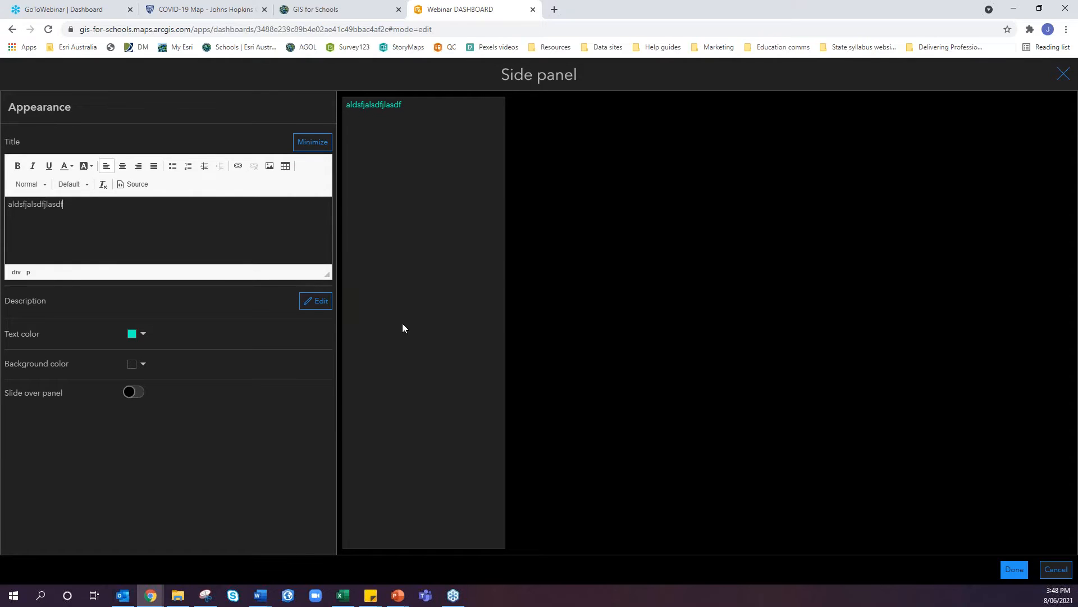
left_click(309, 301)
left_click(184, 369)
type("sfdgadgadsg")
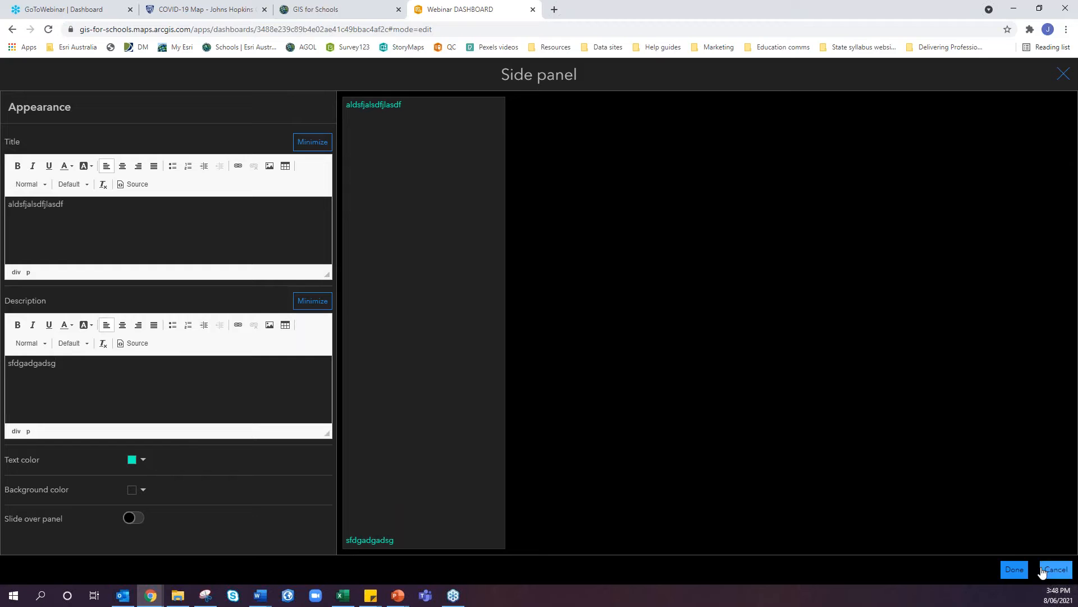
left_click(1019, 572)
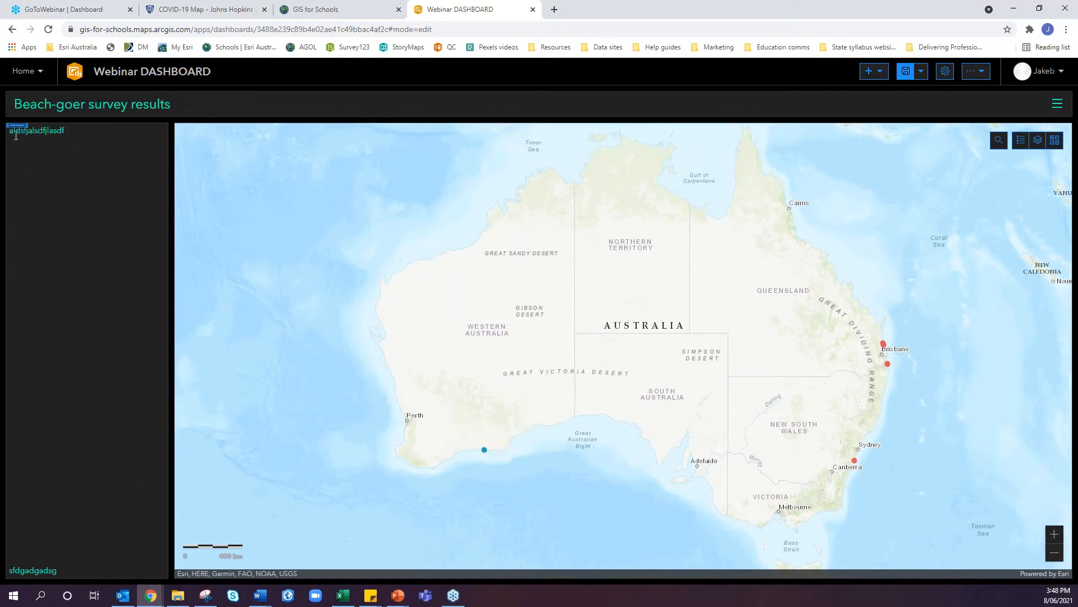
- Delete the placeholder side panel from the dashboard
mouse_move(16, 138)
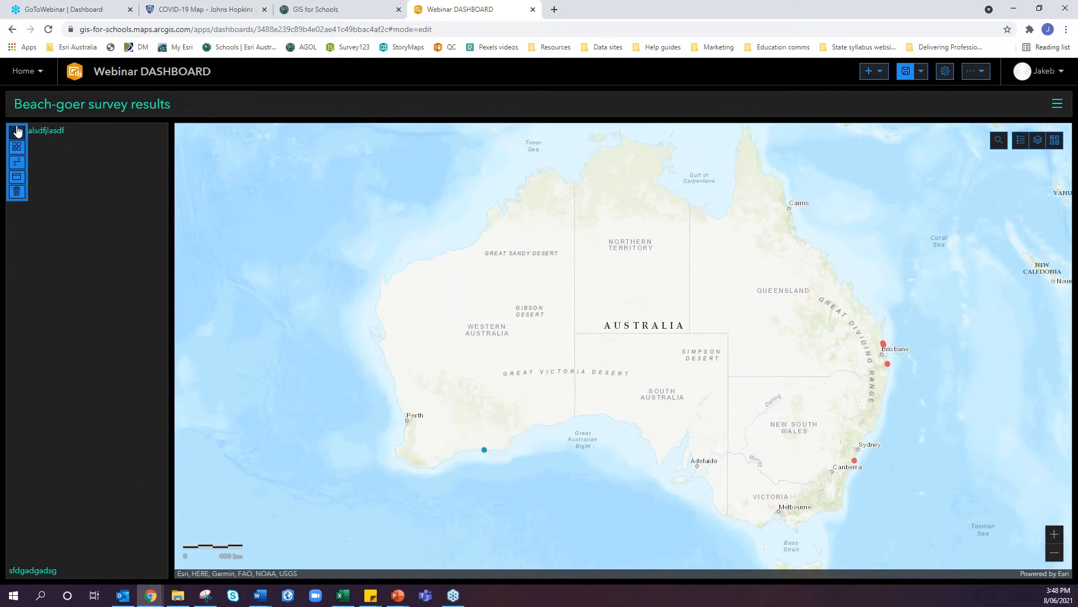
left_click(20, 197)
left_click(25, 165)
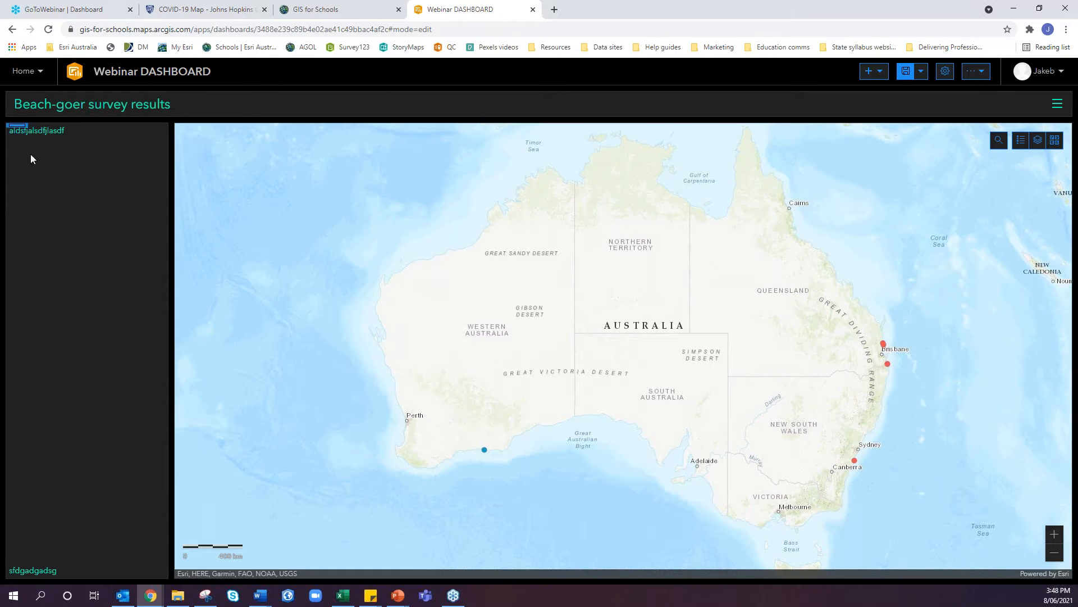
mouse_move(17, 134)
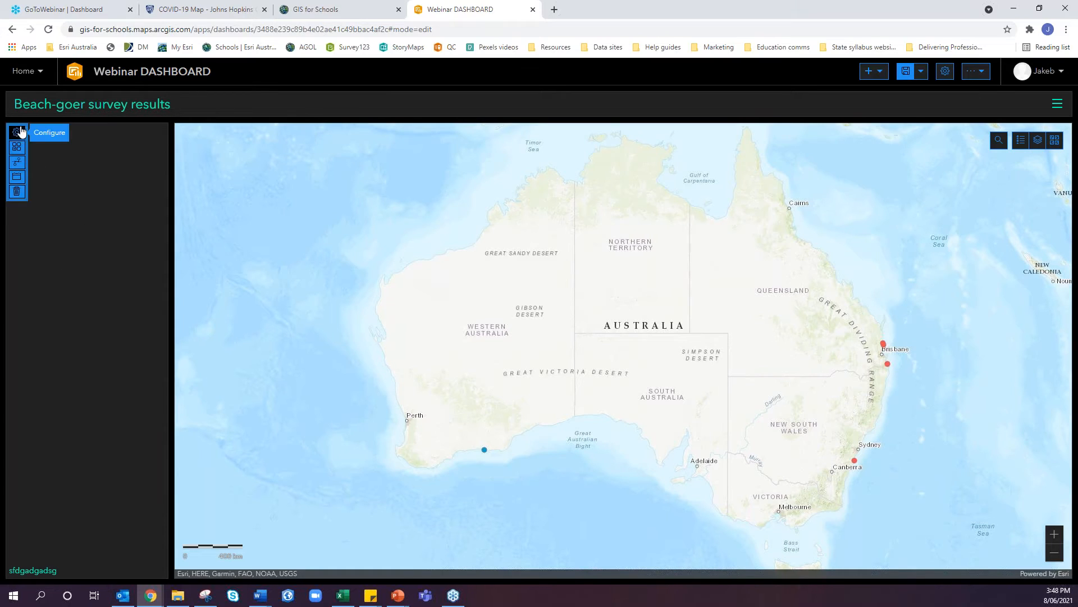
left_click(17, 192)
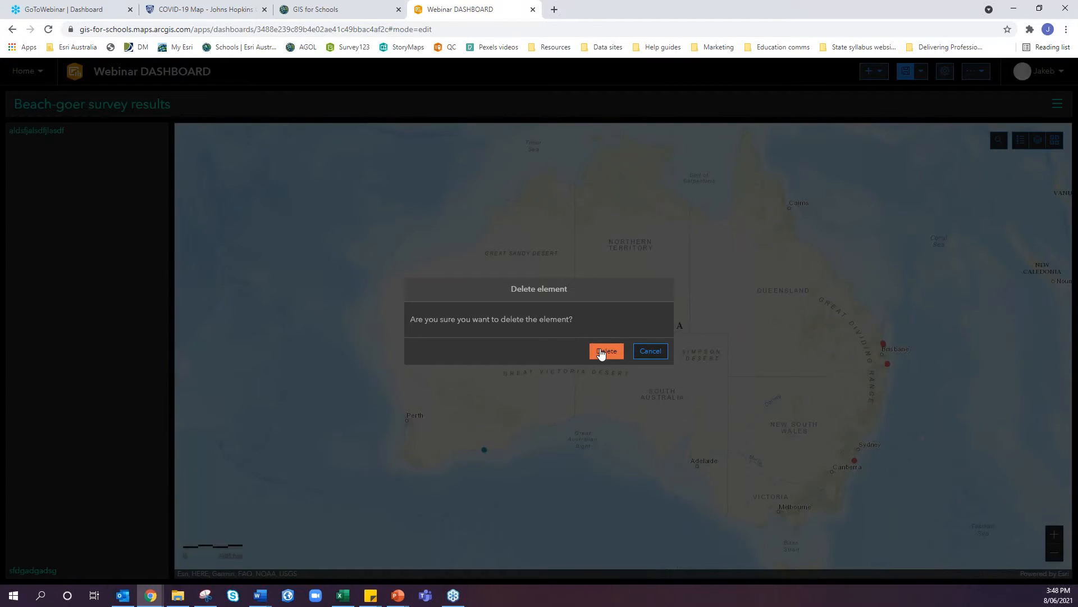
left_click(600, 351)
- Add a rich text element with the centered, bold, size 16 heading "About this dashboard"
left_click(886, 72)
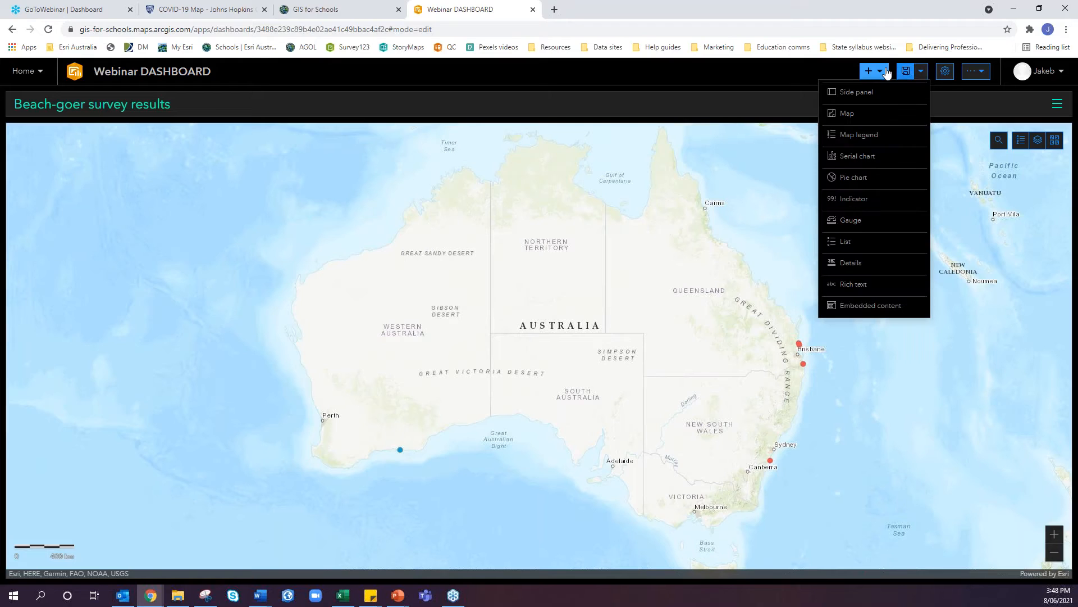
left_click(854, 284)
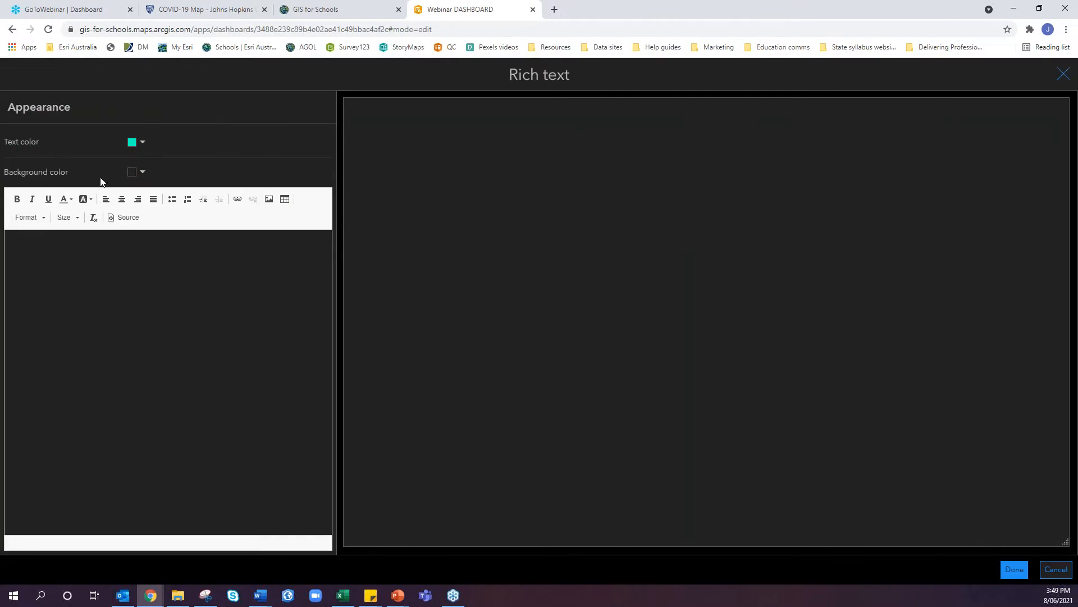
left_click(167, 254)
left_click(121, 198)
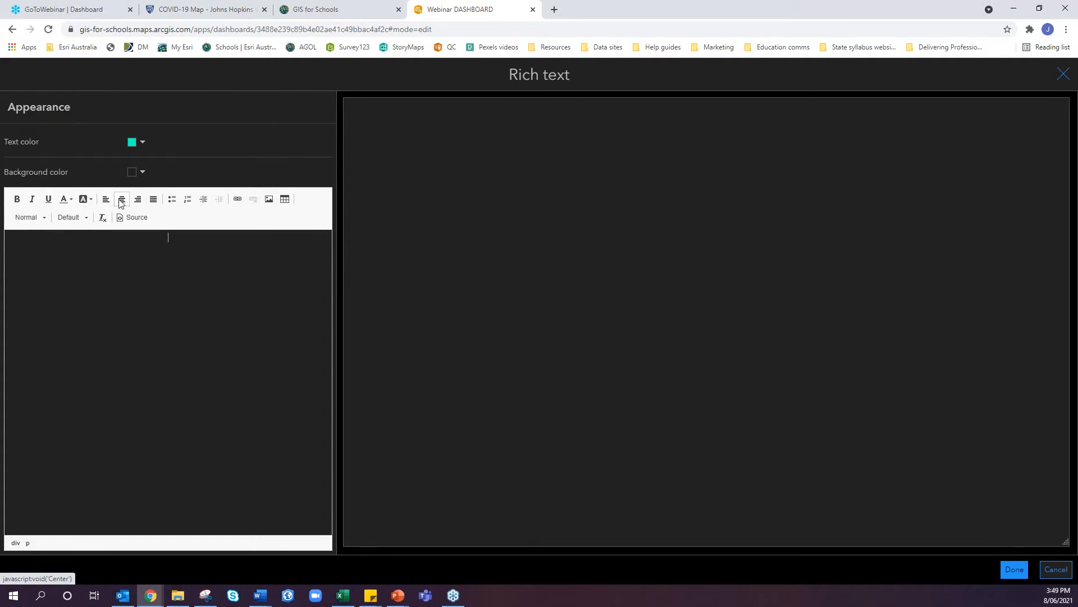
left_click(20, 199)
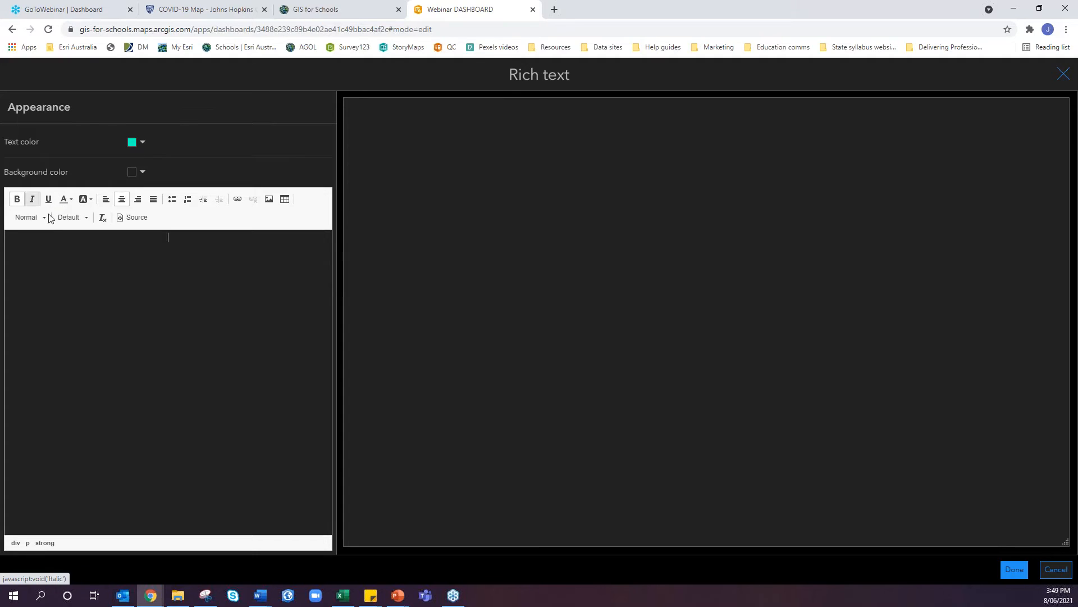
left_click(87, 219)
scroll(93, 276, "down", 3)
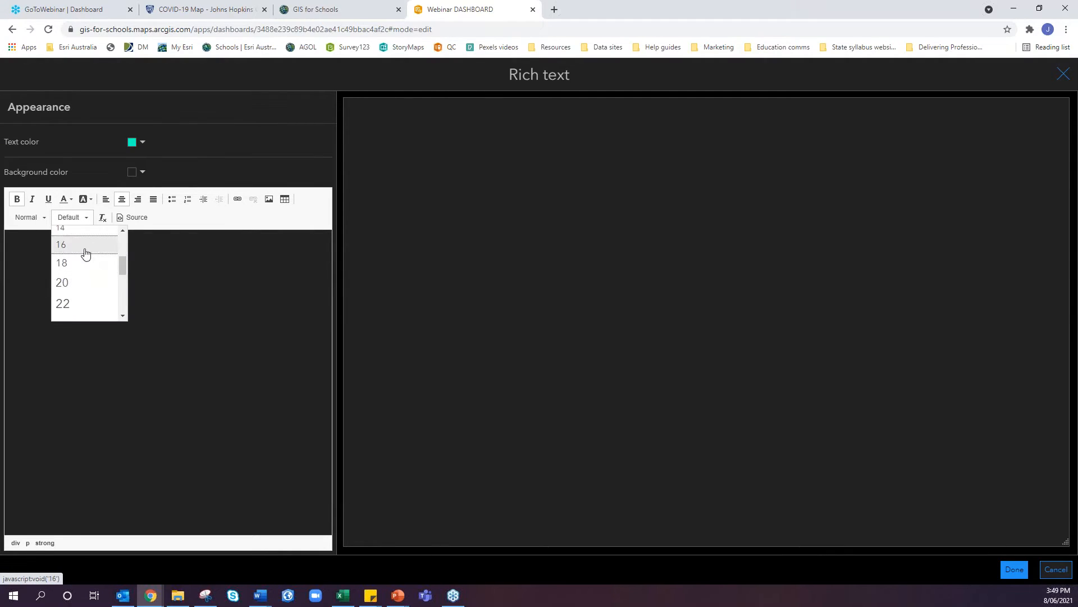
left_click(84, 246)
type("About")
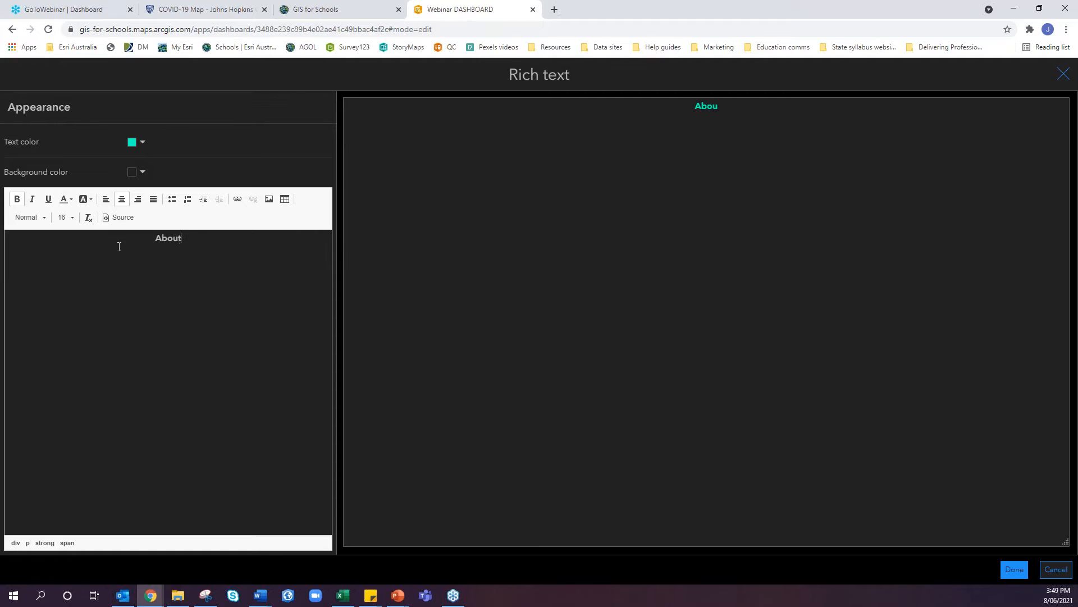
type(" this dashboard")
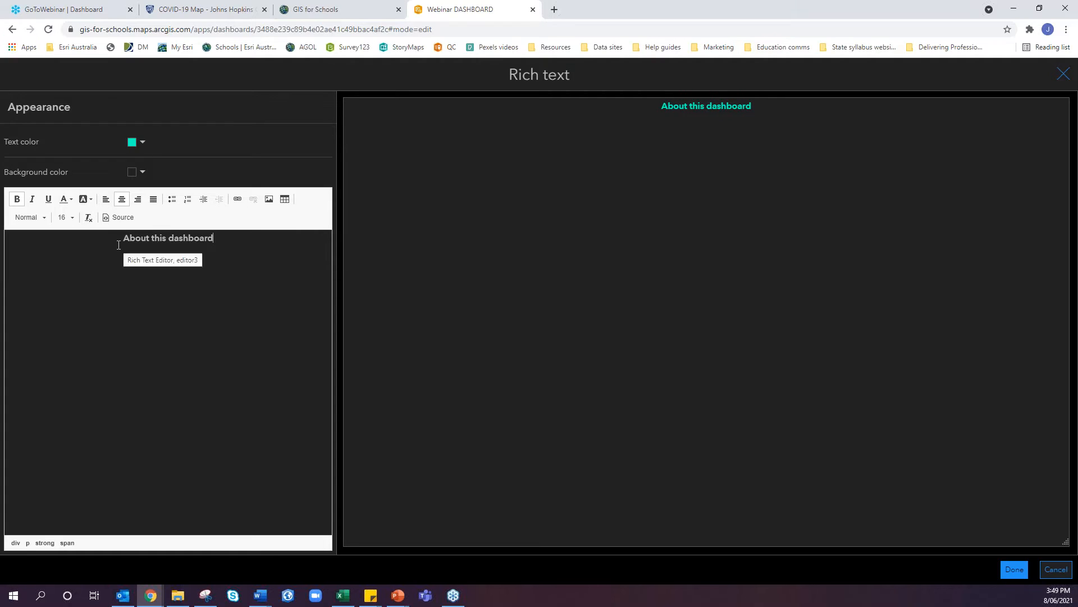
- Start a new line below the heading, formatted as left-aligned, non-bold text in size 14
key("Return")
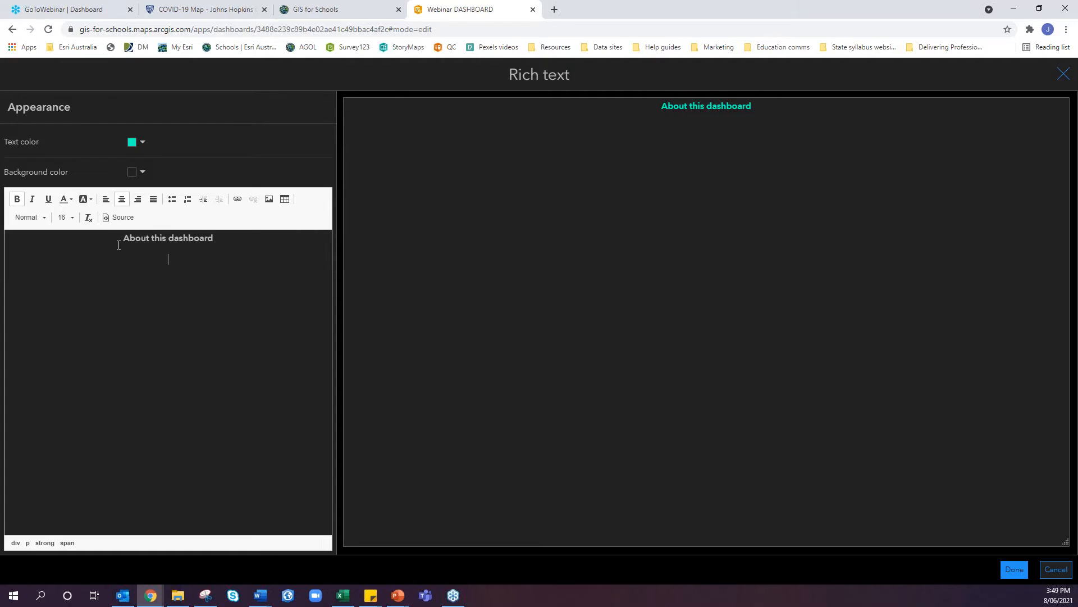
left_click(105, 199)
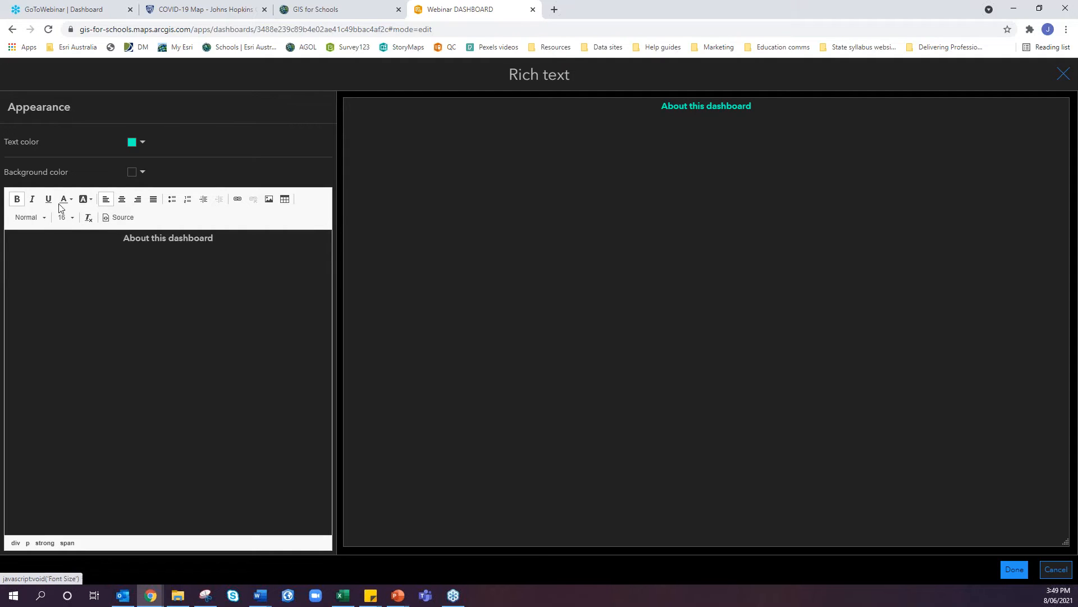
left_click(21, 202)
left_click(64, 217)
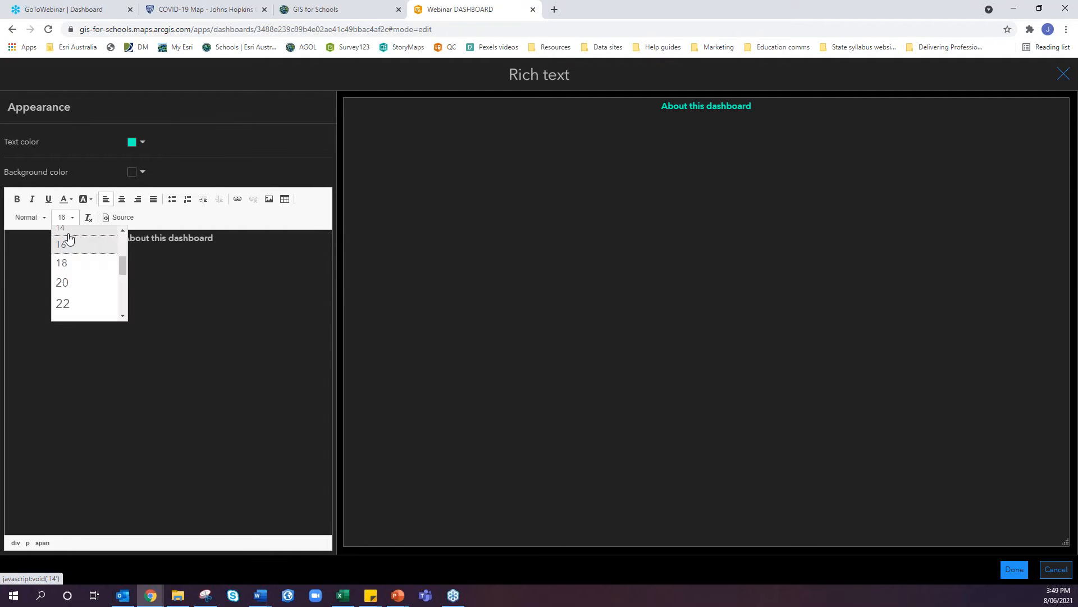
left_click(69, 240)
key("alt+Tab")
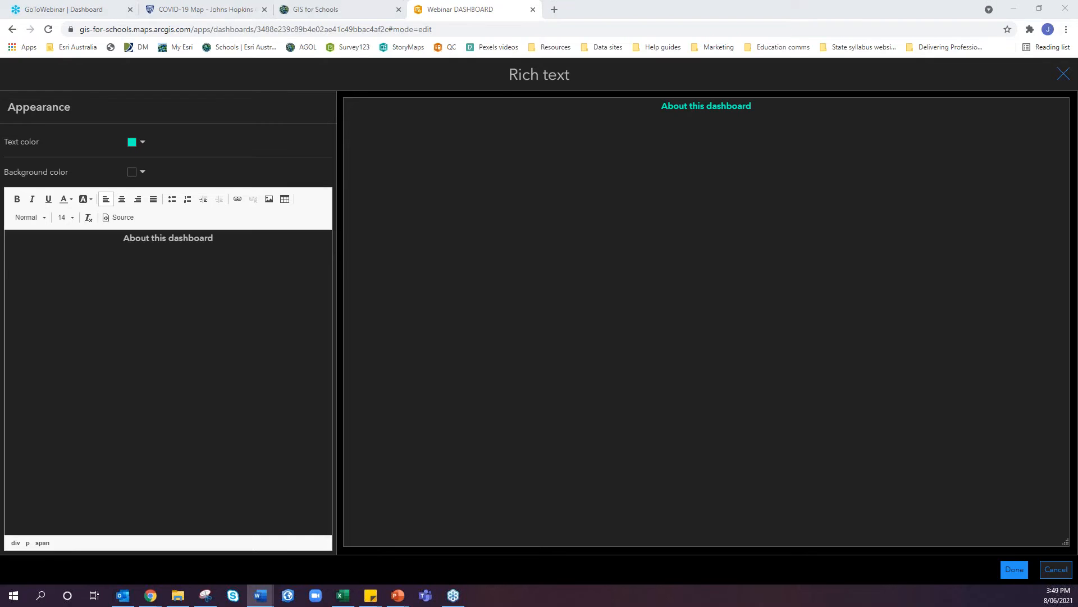
left_click(179, 301)
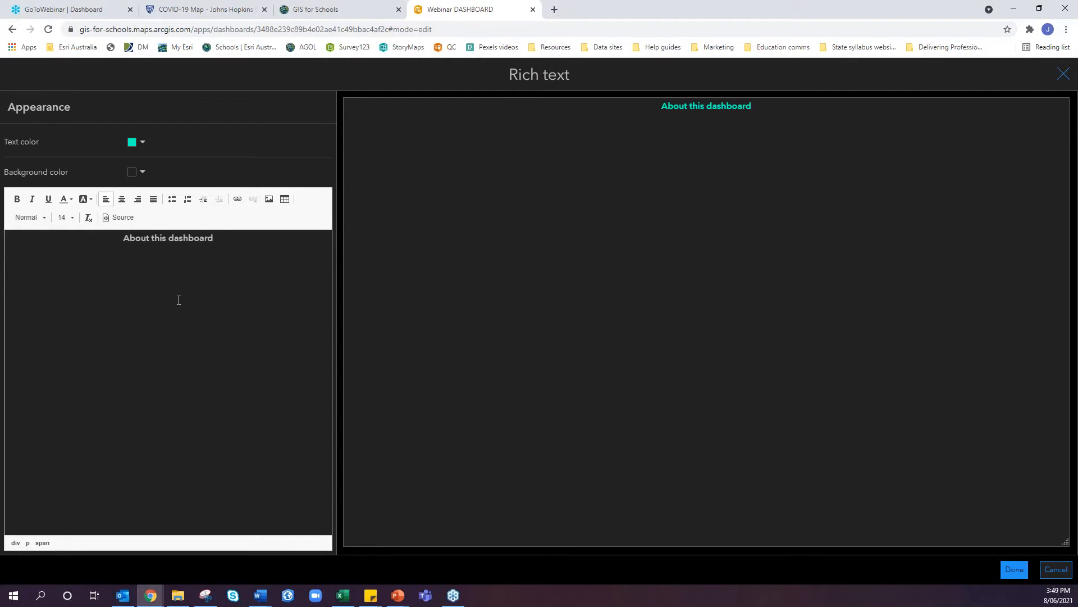
- Write a body paragraph saying the dashboard displays qualitative data from randomly approached beach-goers invited to a brief survey, and finish the rich text element
type("This dashboard displays qualitative data collected from people going to the beach. These people were from the public and were approached randomly, where they were invited to participate in a brief survey.")
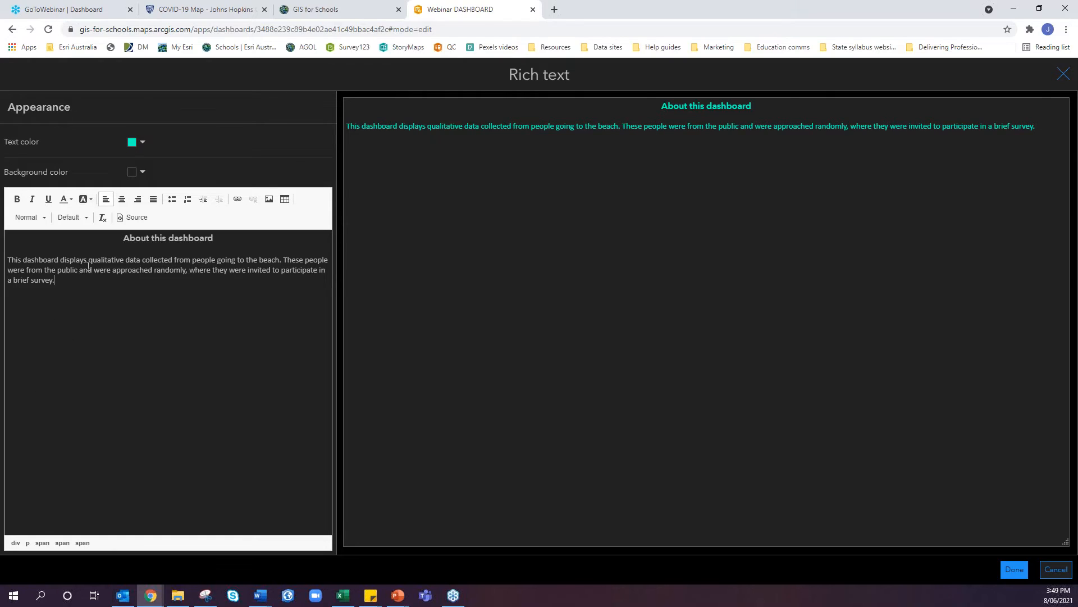
left_click(1020, 574)
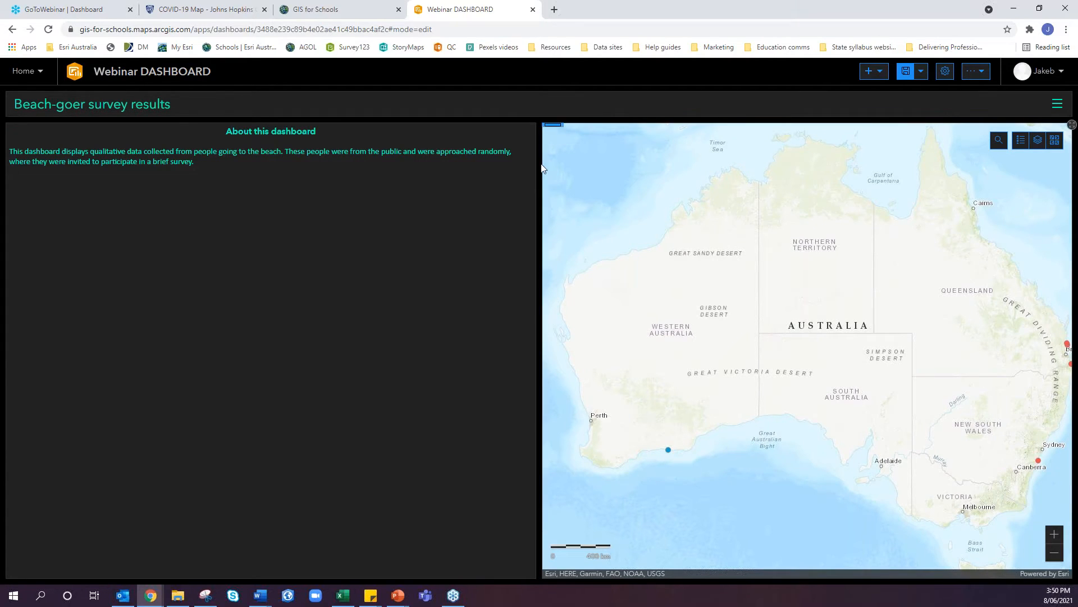
- Narrow the "About this dashboard" text element to a slim column beside the map and save the dashboard
left_click_drag(538, 163, 141, 201)
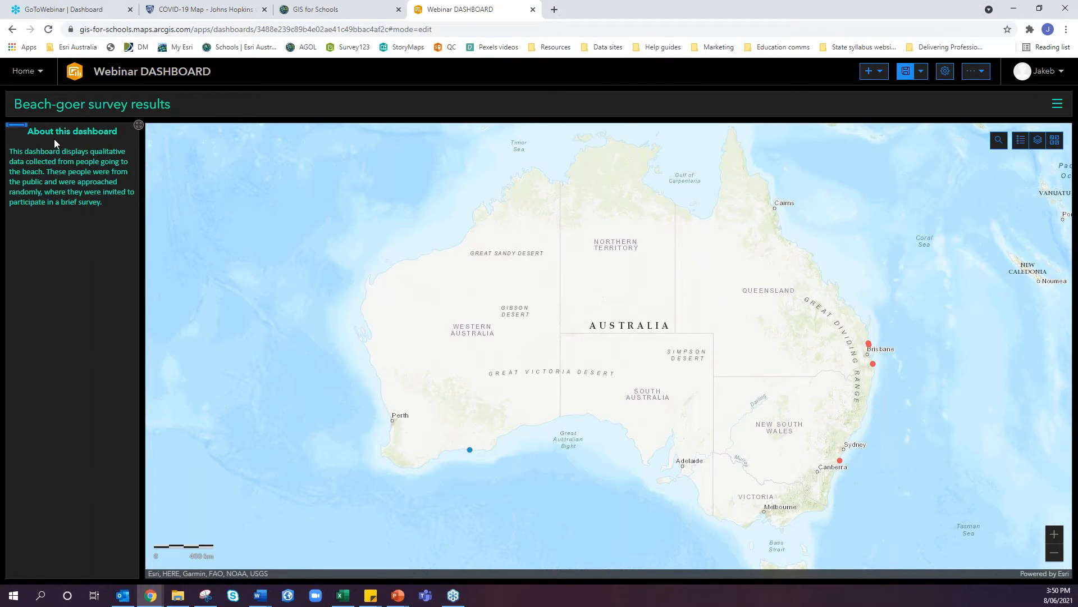
left_click(906, 70)
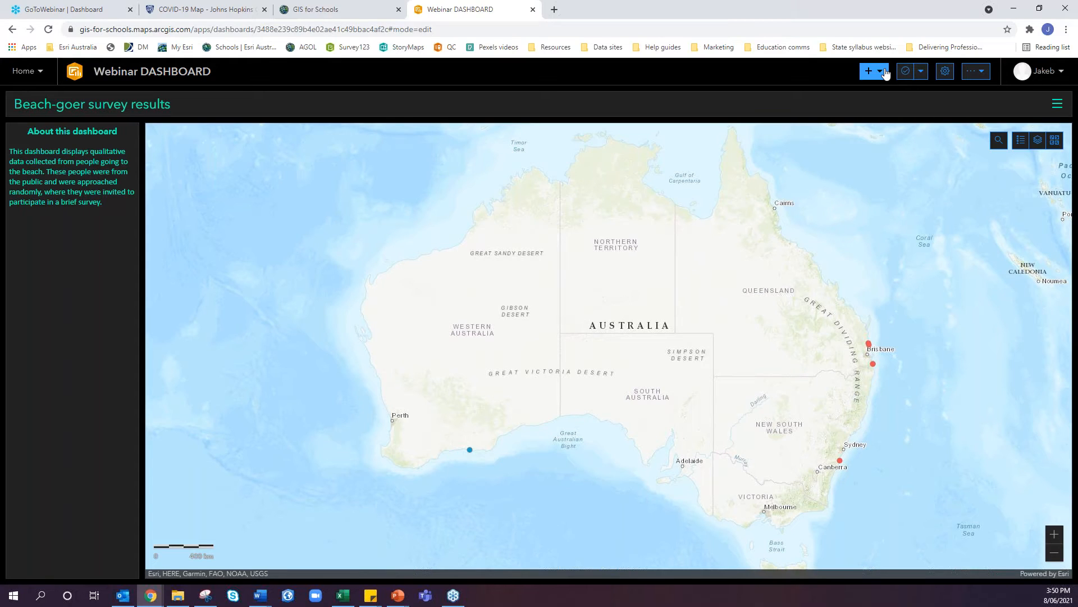
- Add an indicator element that uses the "ArcGIS Dashboards survey" layer from all available layers as its data source
left_click(885, 74)
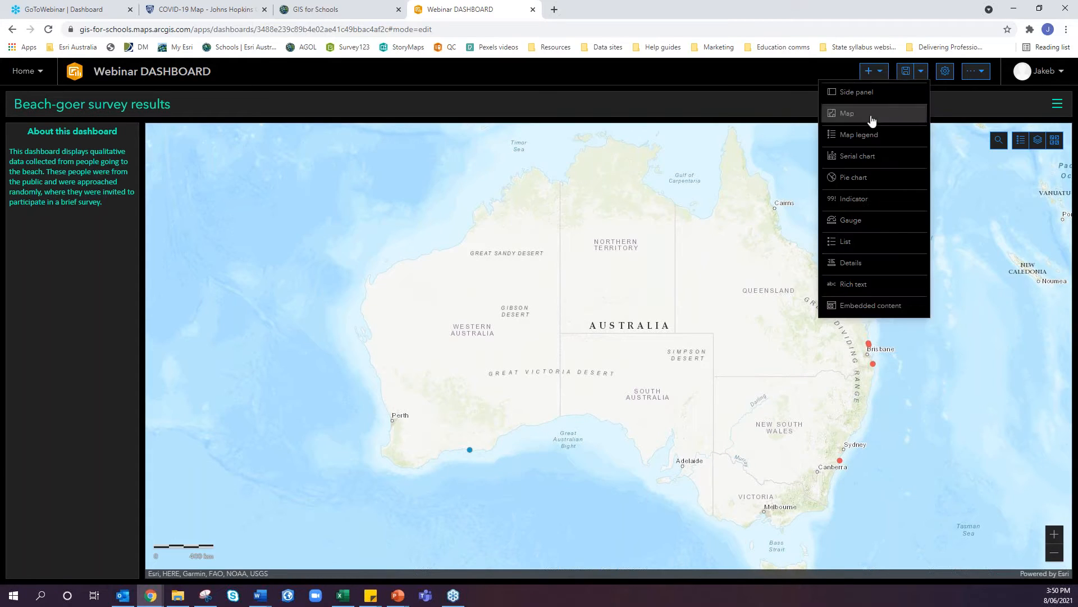
left_click(844, 206)
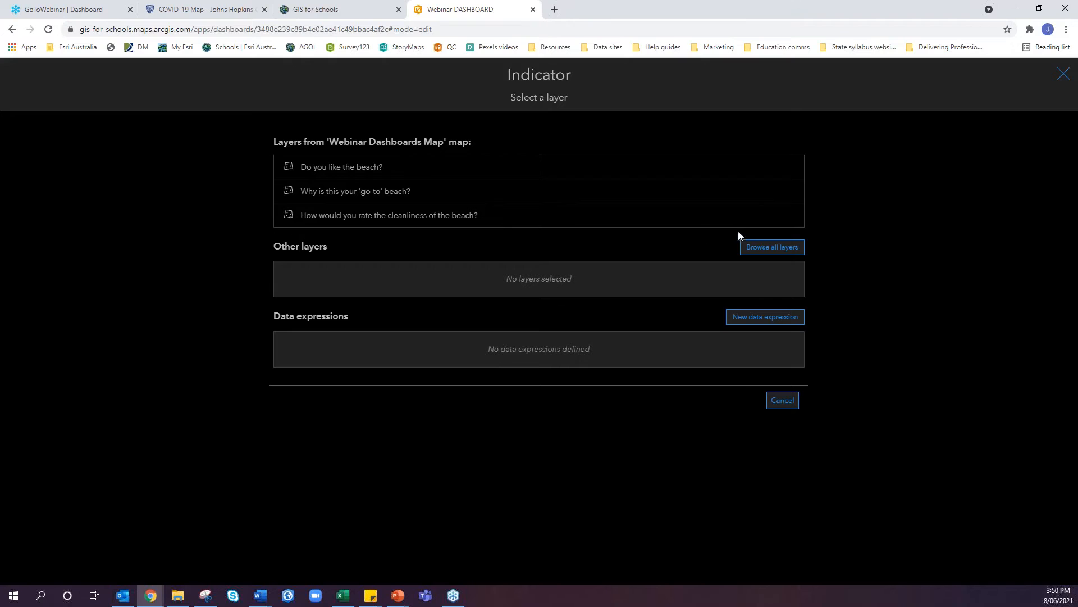
left_click(768, 250)
mouse_move(382, 244)
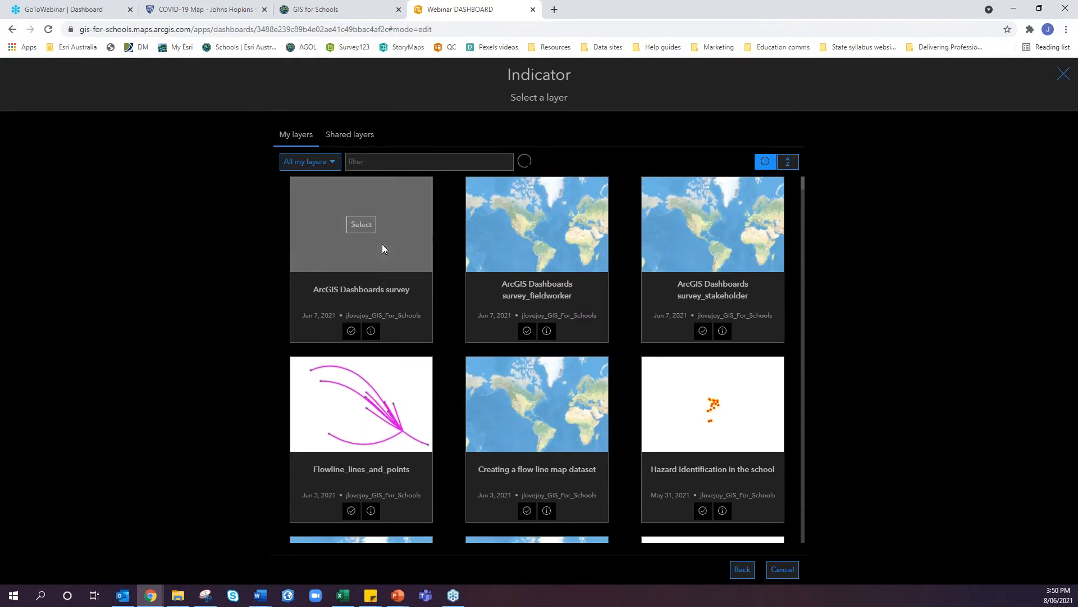
left_click(362, 224)
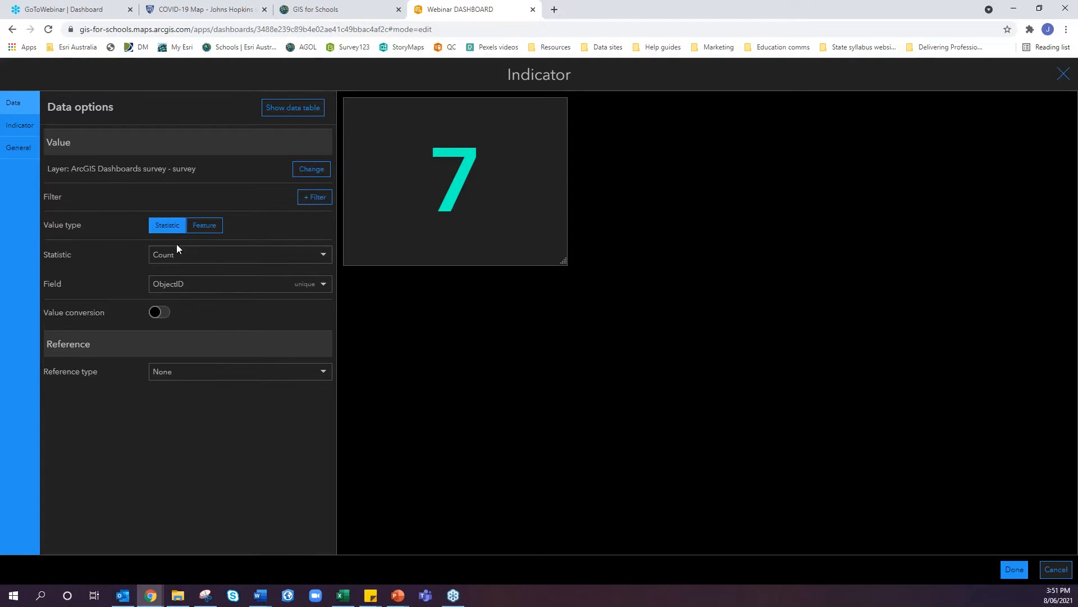
- Set the indicator's value to the Count statistic of the ObjectID field
left_click(178, 258)
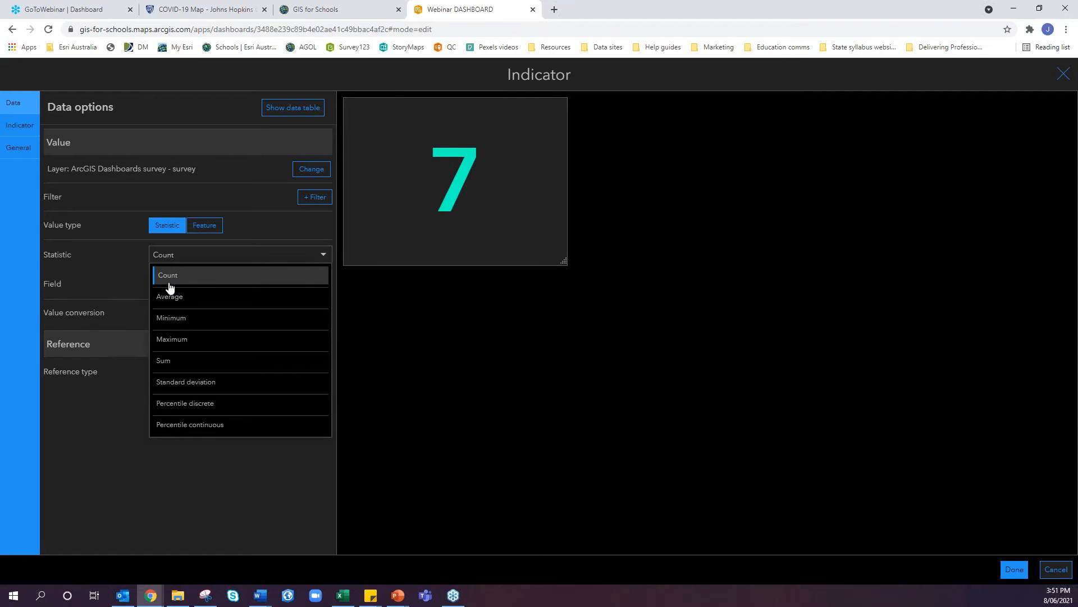
left_click(165, 280)
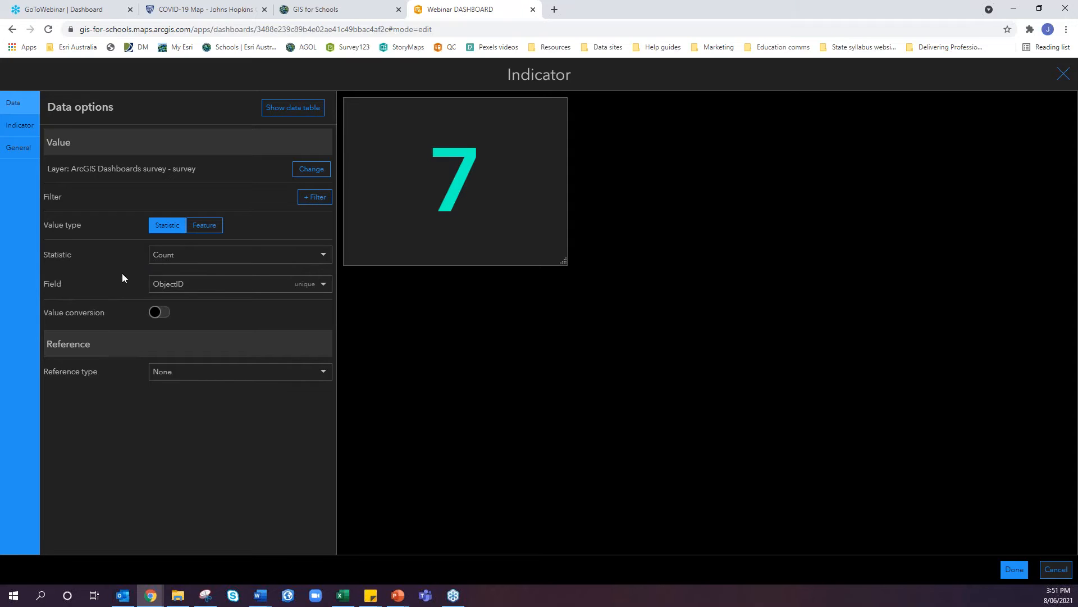
left_click(187, 289)
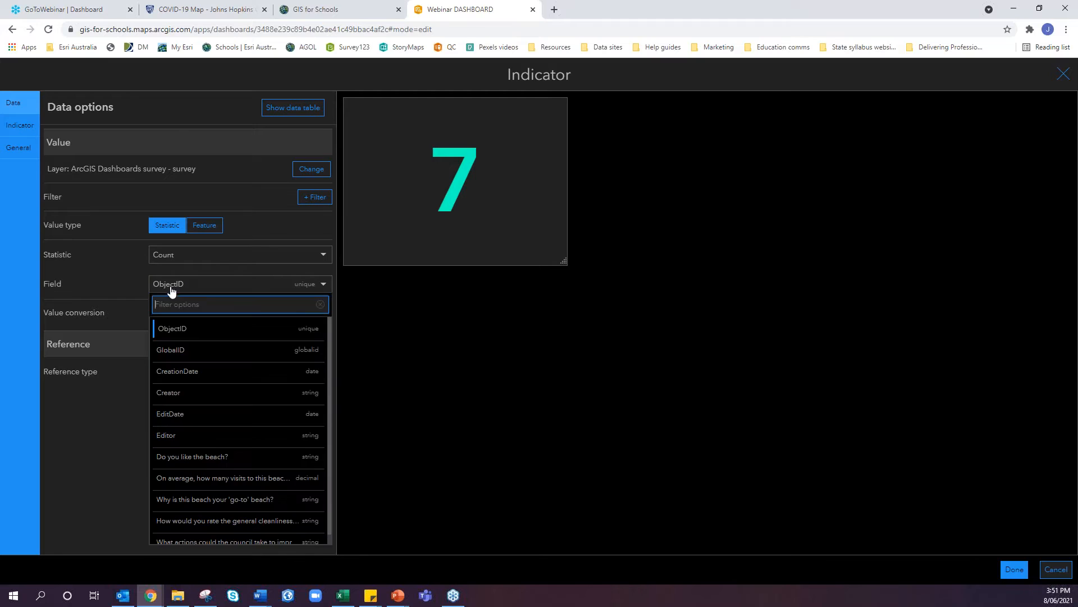
left_click(181, 335)
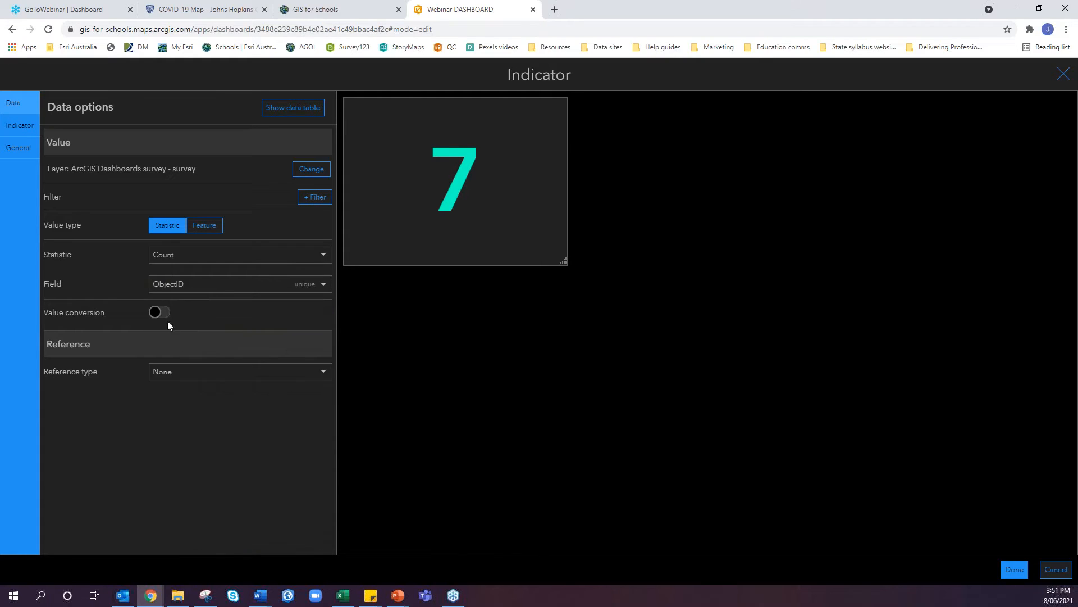
- Set the indicator's top text to "Number of people surveyed"
left_click(15, 129)
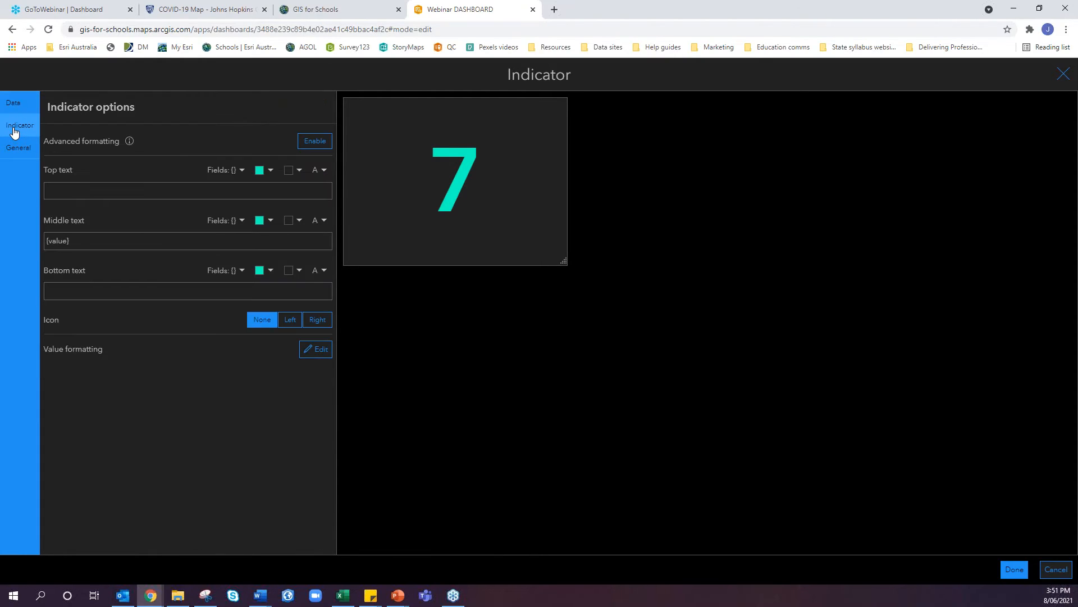
left_click(75, 193)
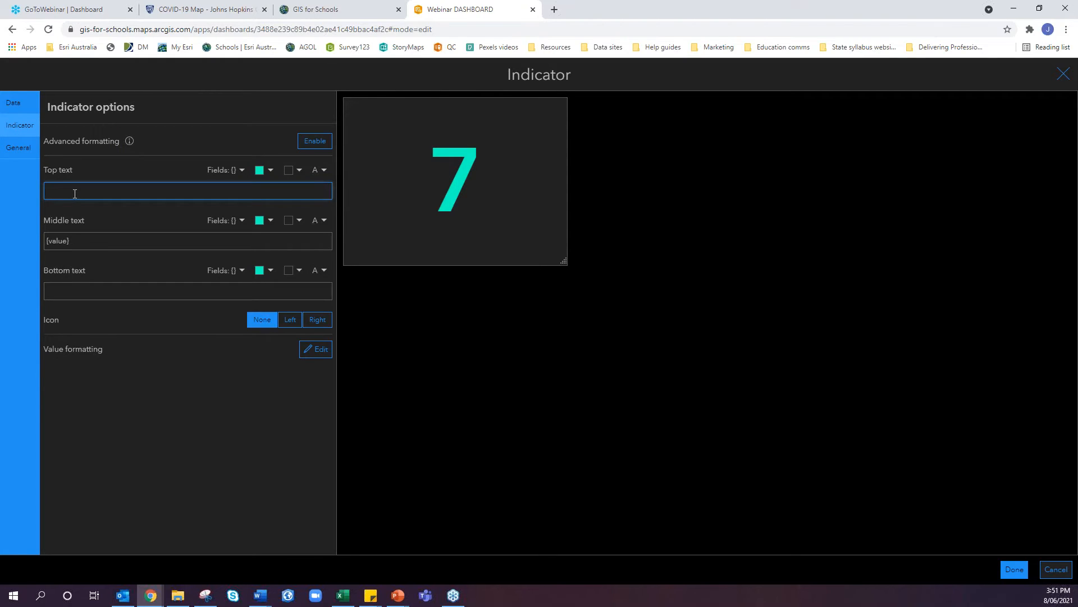
type("Number")
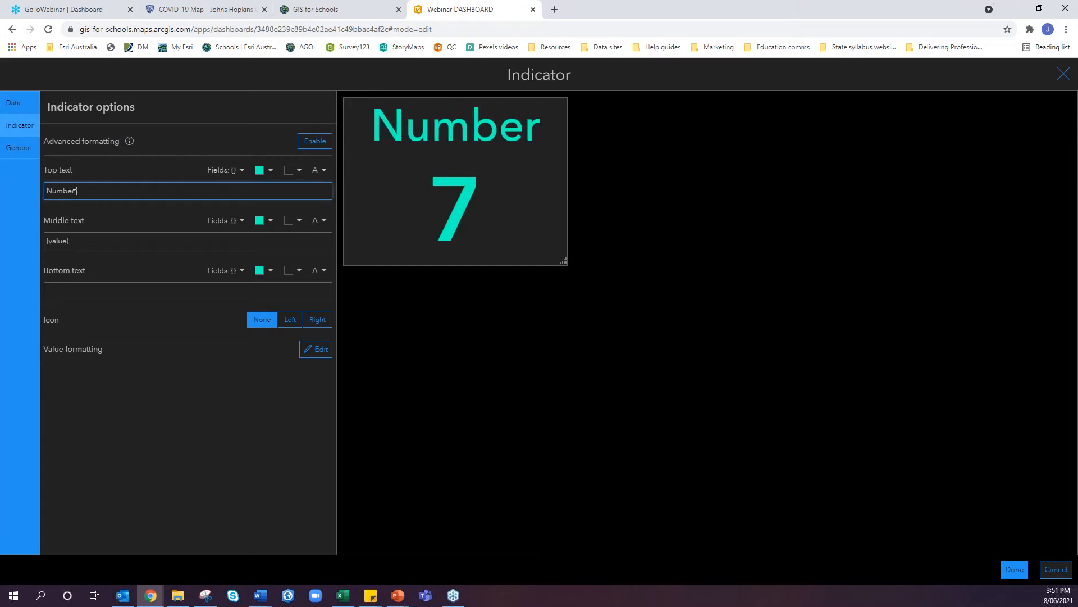
type(" of people surveyed")
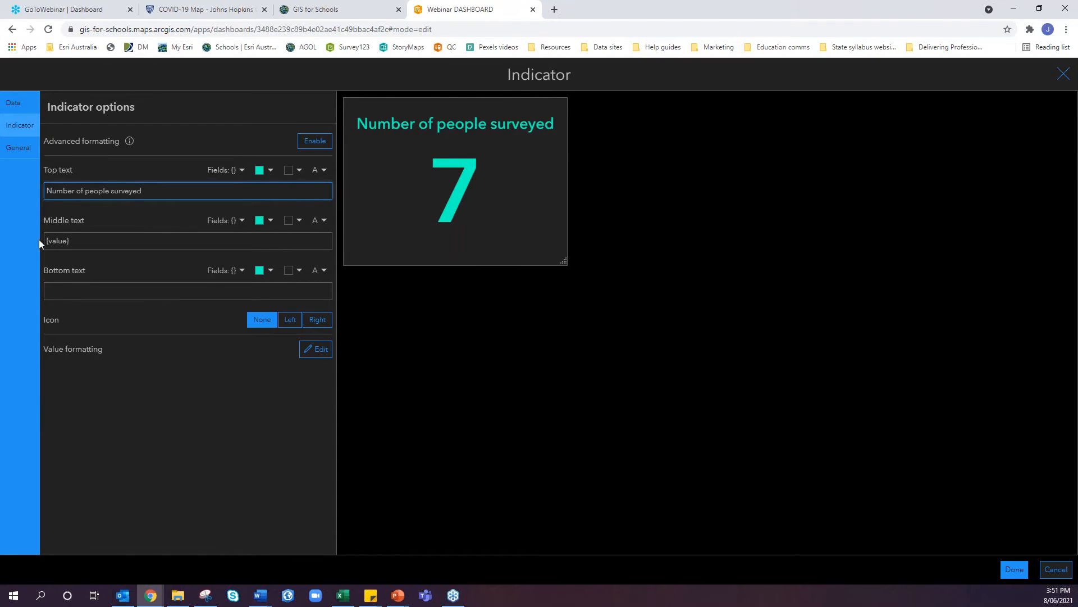
- Try "15 May 2020" as the indicator's bottom text and clear it again
left_click(82, 292)
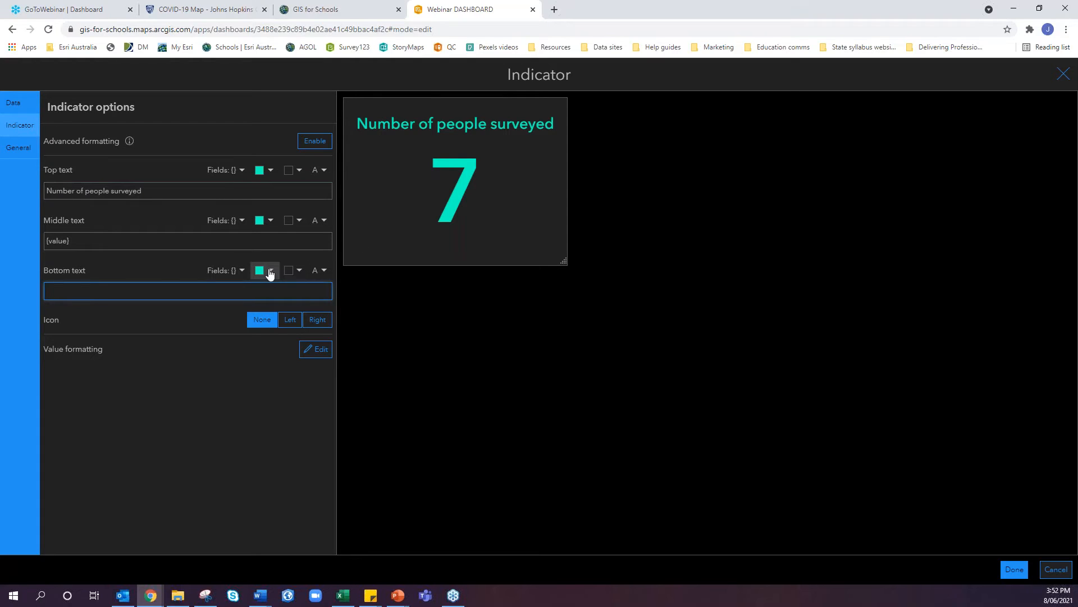
type("15 Ma")
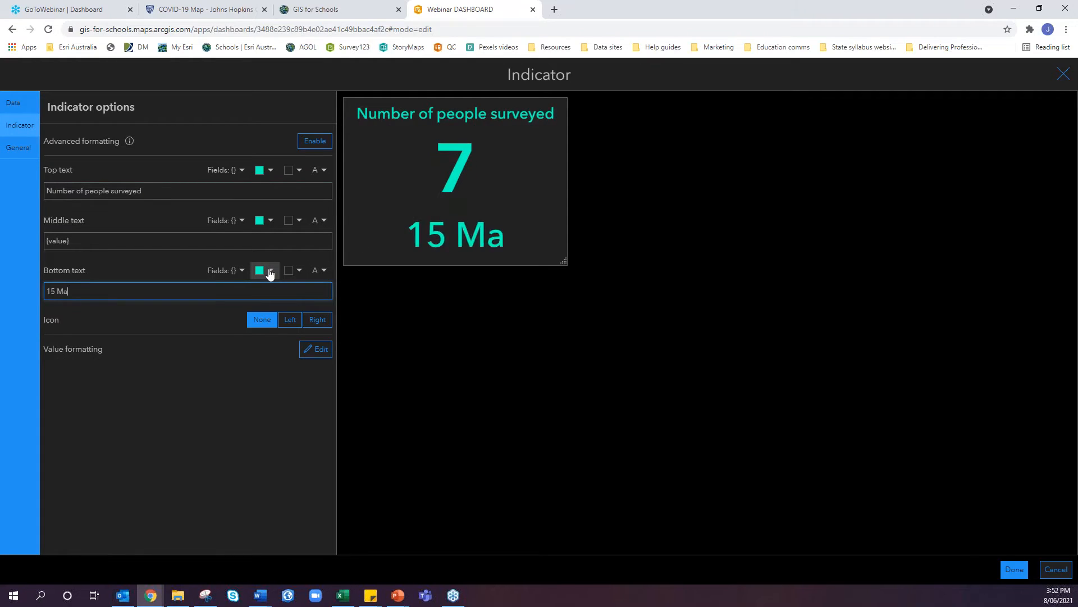
type("y 2020")
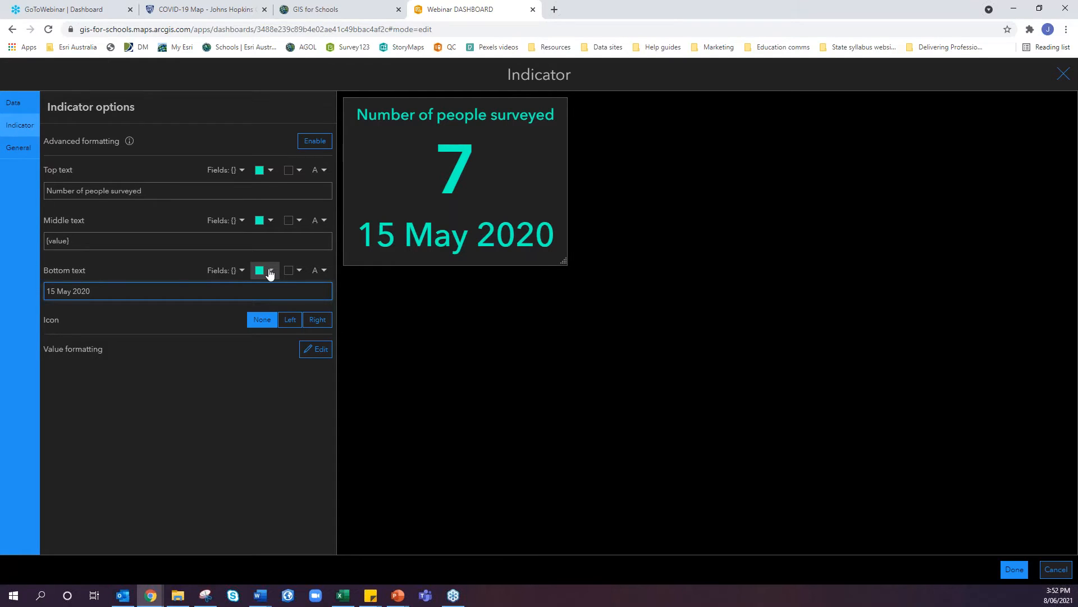
key("BackSpace")
key("BackSpace")
key("BackSpace")
key("BackSpace")
key("BackSpace")
key("BackSpace")
key("BackSpace")
key("BackSpace")
key("BackSpace")
key("BackSpace")
key("BackSpace")
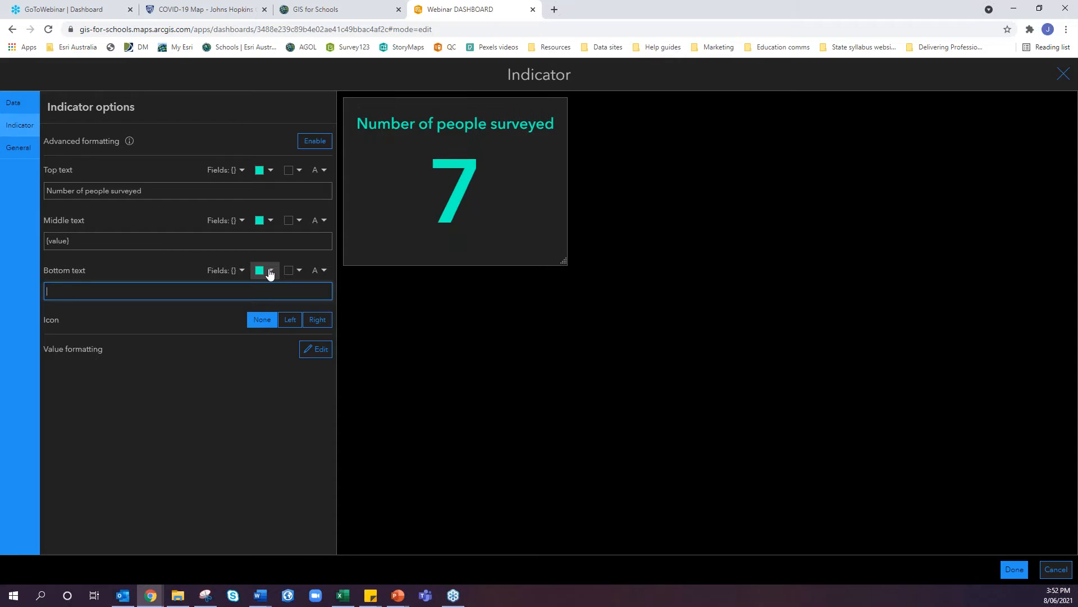
- Name the indicator "Count: Number of people surveyed" and finish adding it to the dashboard
left_click(24, 149)
left_click_drag(205, 141, 123, 138)
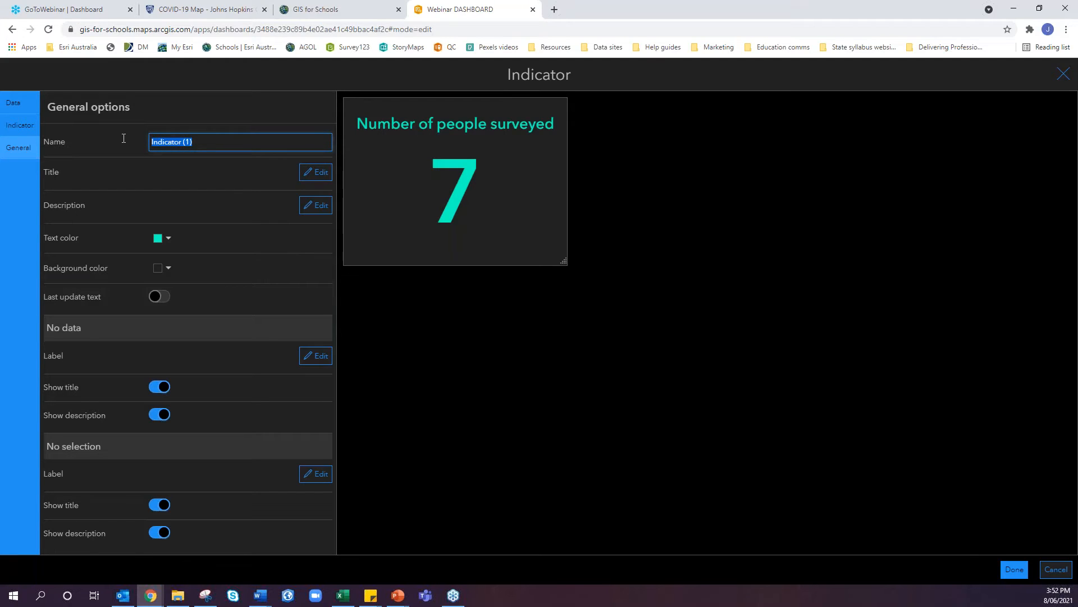
type("Count: Number of people surveyed")
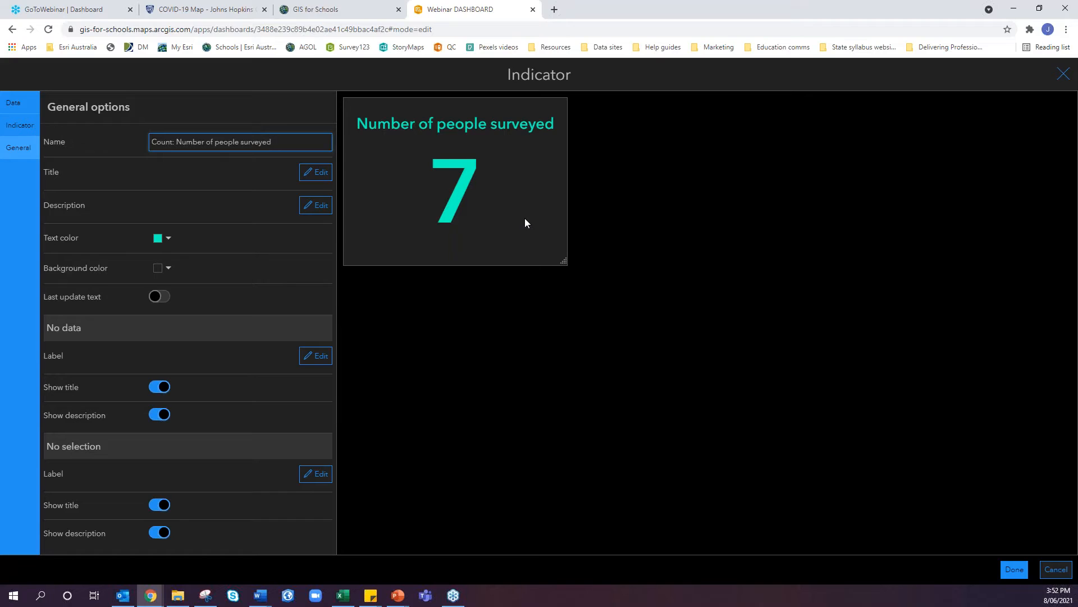
left_click(1026, 569)
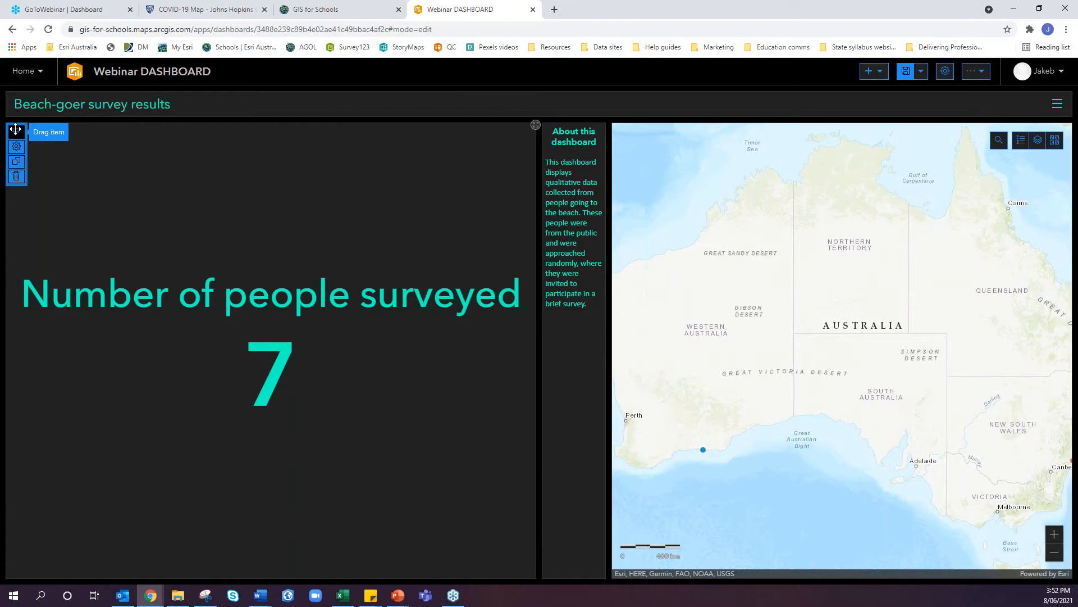
- Dock the people-surveyed indicator beneath the "About this dashboard" text and widen that column slightly
left_click_drag(21, 137, 577, 557)
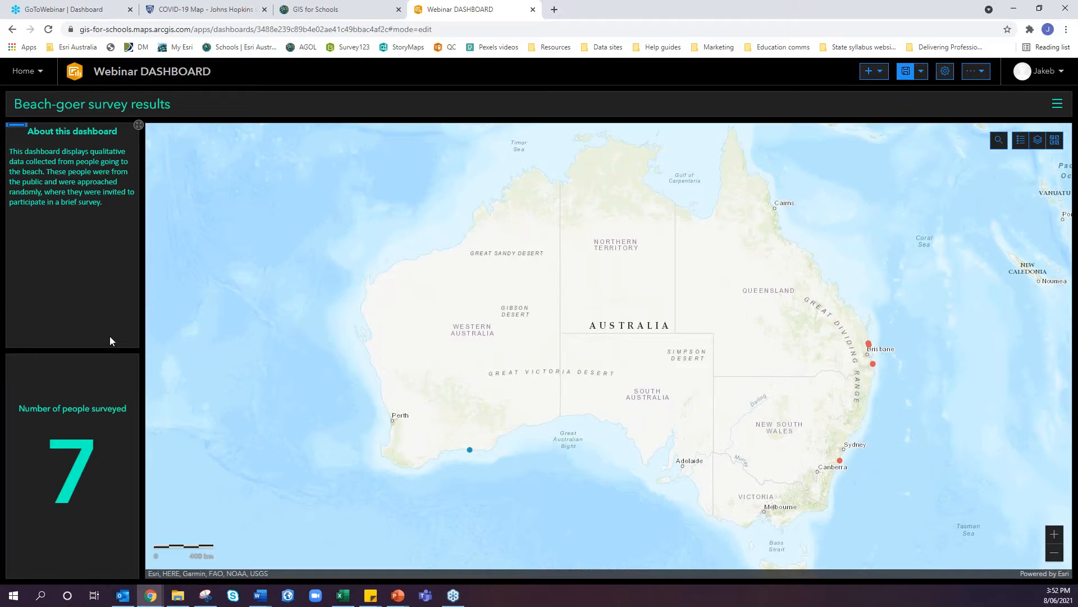
left_click_drag(140, 338, 148, 338)
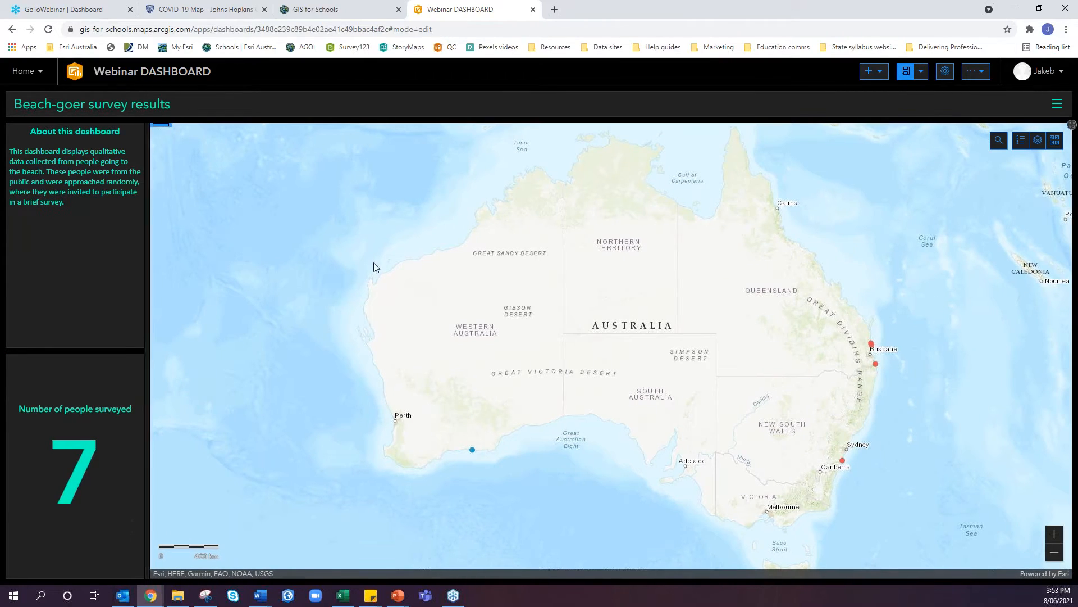
- Add a second indicator from the "ArcGIS Dashboards survey - survey" layer, showing the Average of the "On average, how many visits to this beach" field
left_click(868, 72)
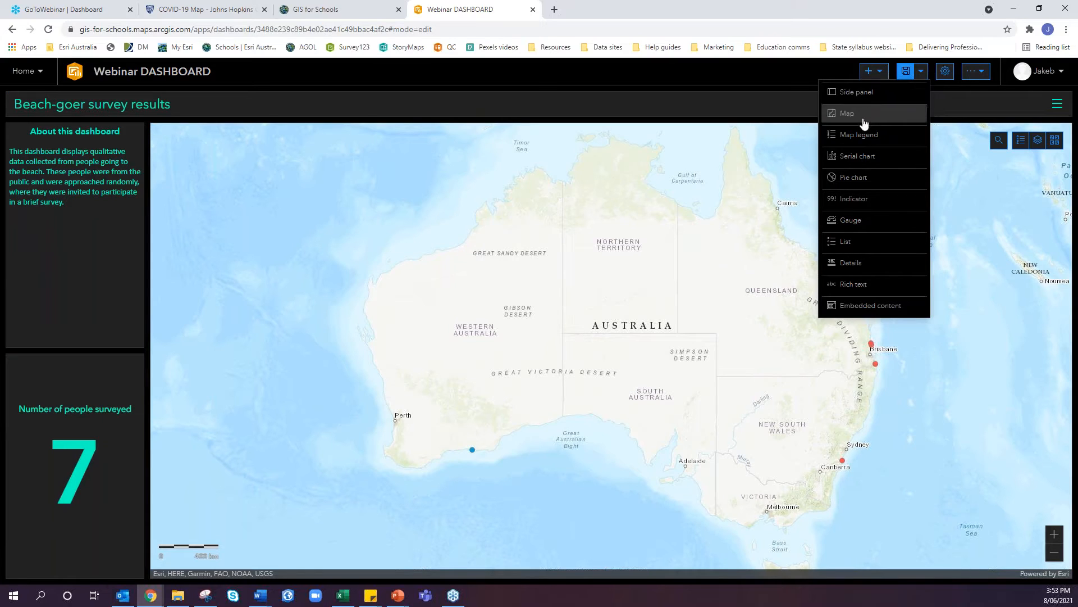
left_click(839, 200)
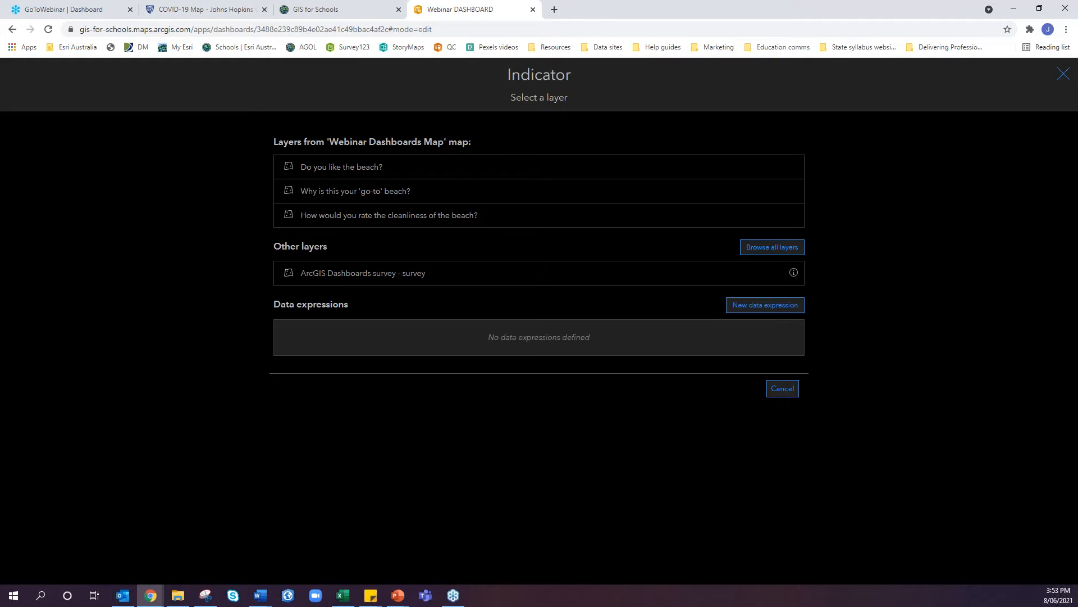
left_click(368, 280)
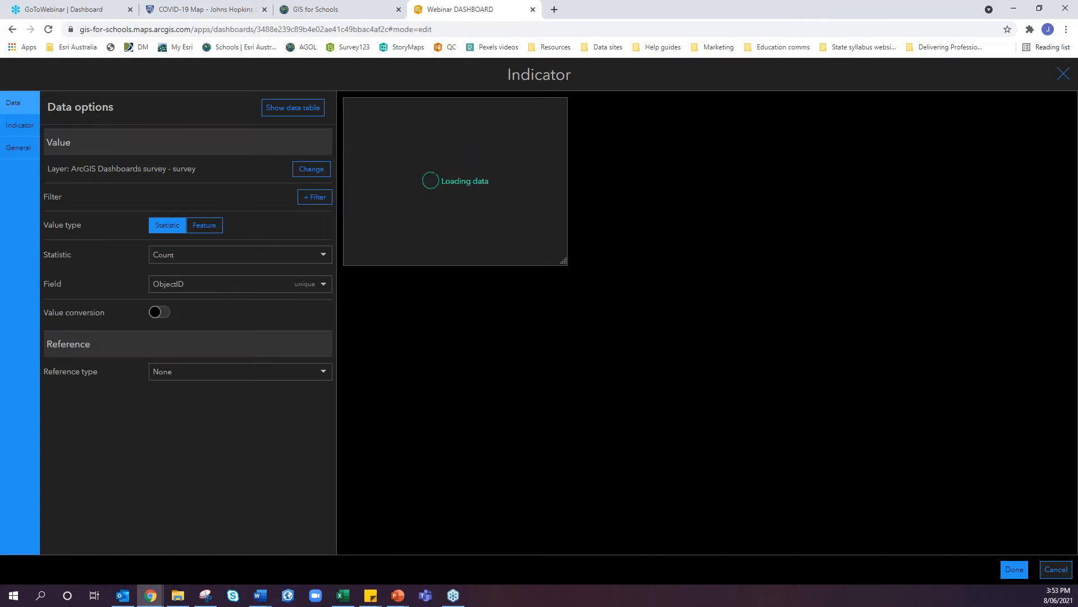
left_click(168, 257)
left_click(169, 296)
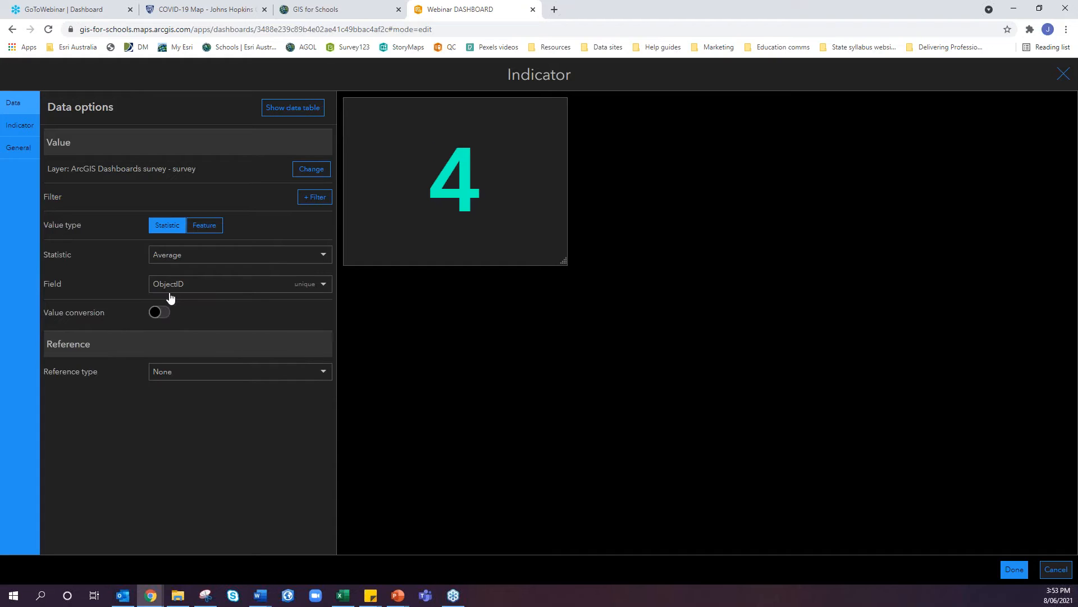
left_click(170, 287)
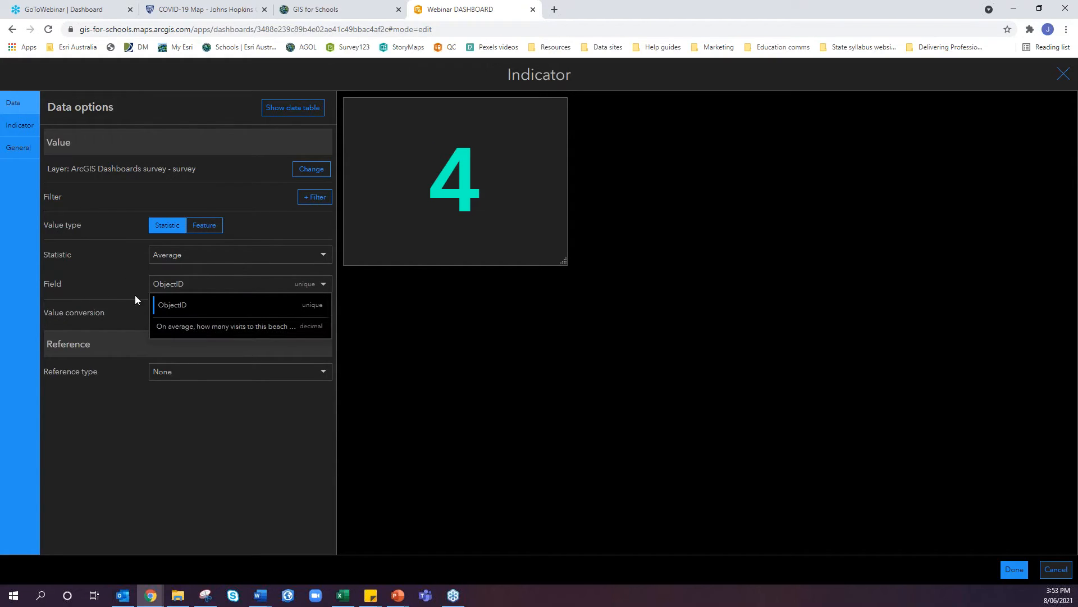
left_click(205, 332)
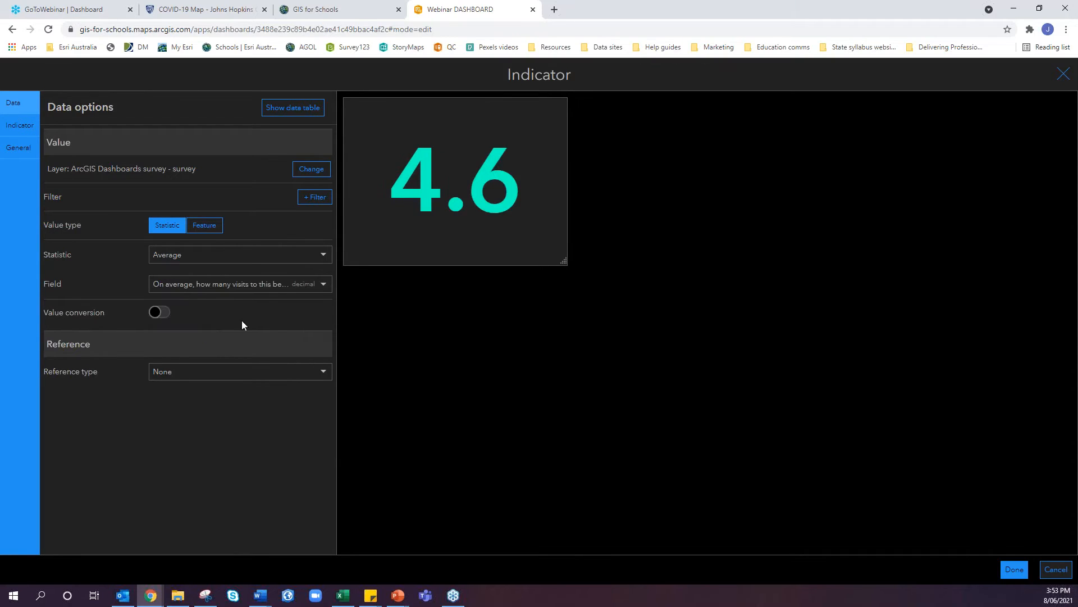
- Set the second indicator's top text to "How many times do you visit the beach per year" and its bottom text to "On average"
left_click(19, 137)
left_click(78, 193)
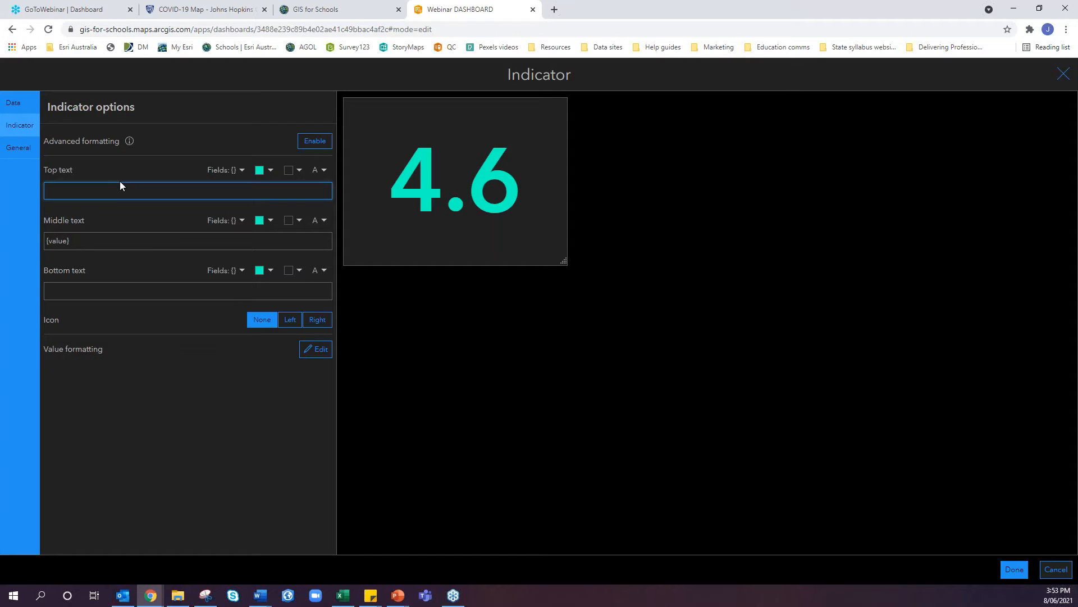
type("How many ")
type("times do you vi")
type("sit the beach ")
type("per ye")
type("(")
key("BackSpace")
key("BackSpace")
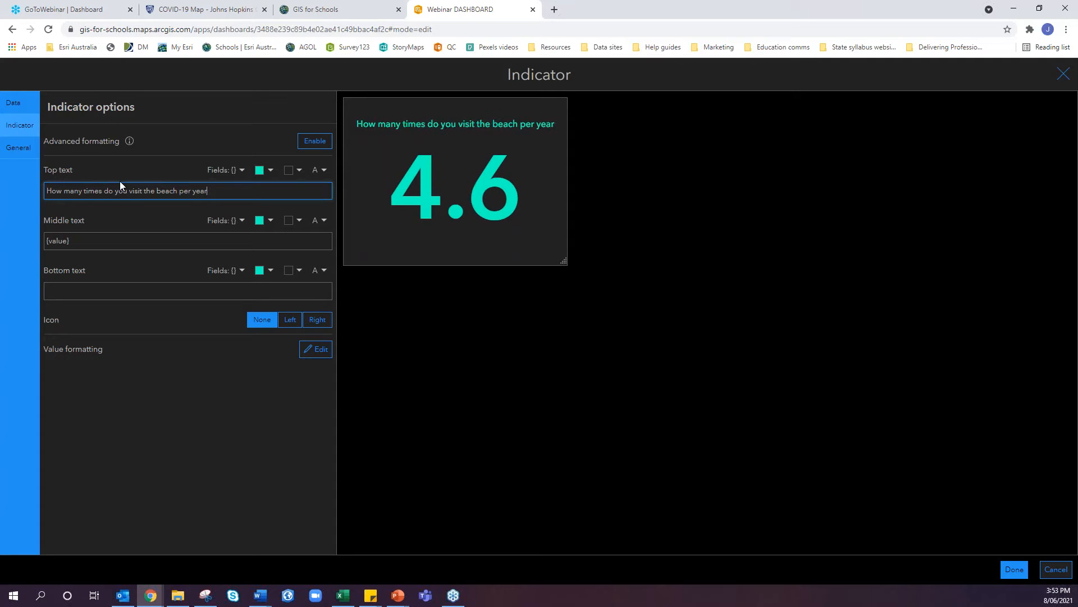
left_click(114, 290)
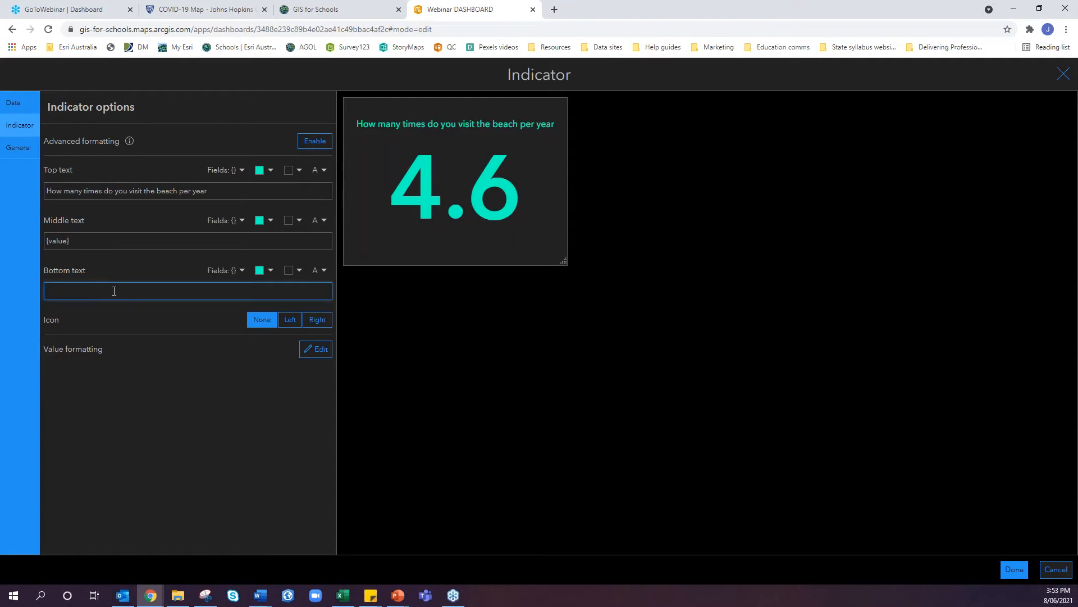
type("On average")
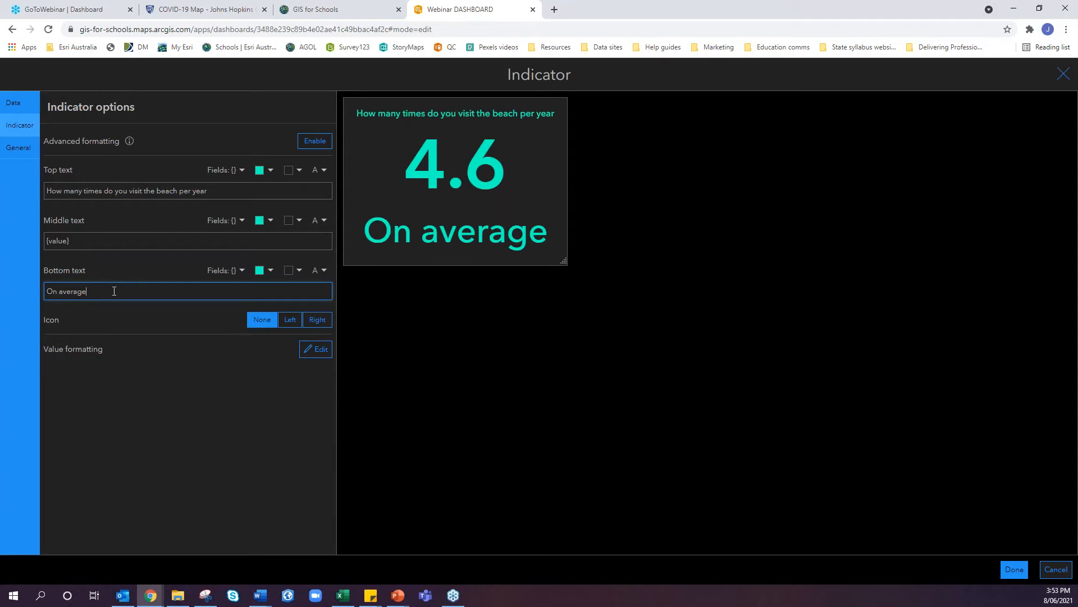
- Name the second indicator "Count: average visits to beach per year" and finish adding it to the dashboard
left_click(18, 148)
left_click(78, 138)
type("Count")
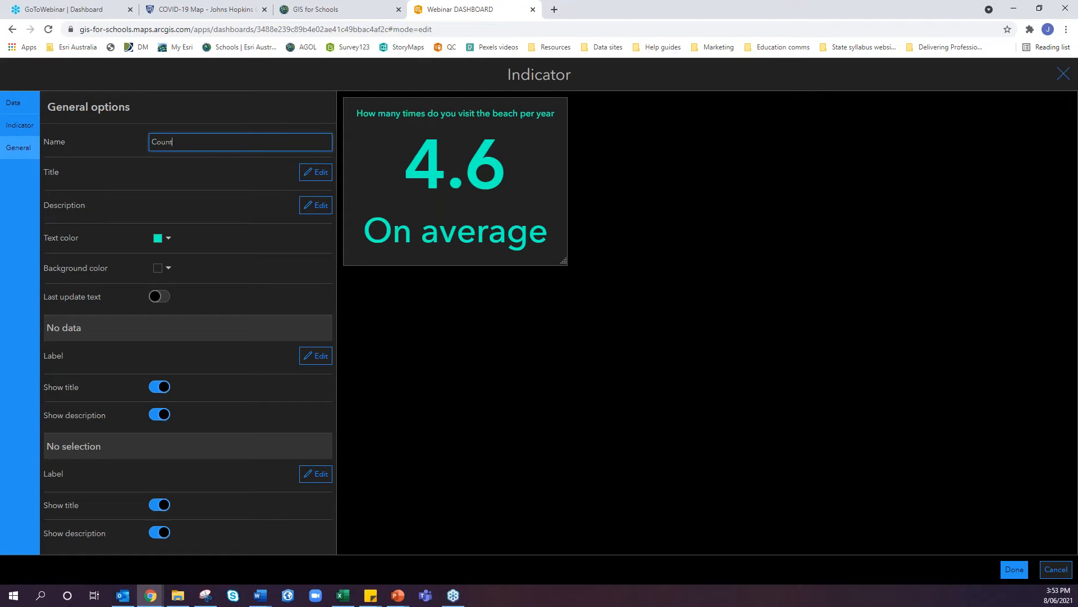
type(": average visits to beach per year")
left_click(1014, 571)
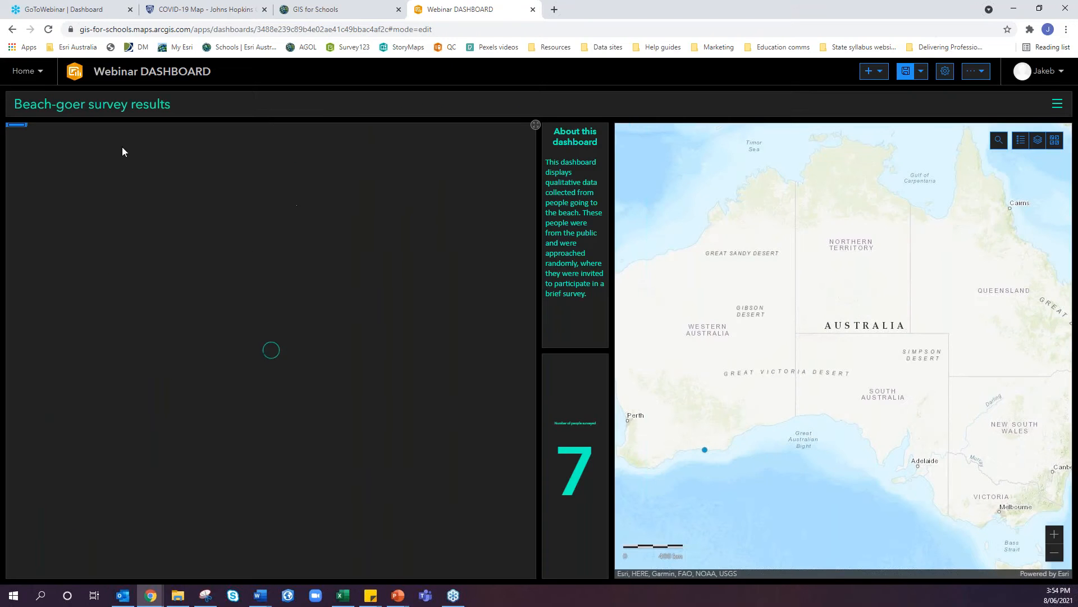
- Dock the average-visits indicator beneath the people-surveyed indicator and shorten both so the "About this dashboard" text fills most of the column
left_click_drag(16, 130, 572, 556)
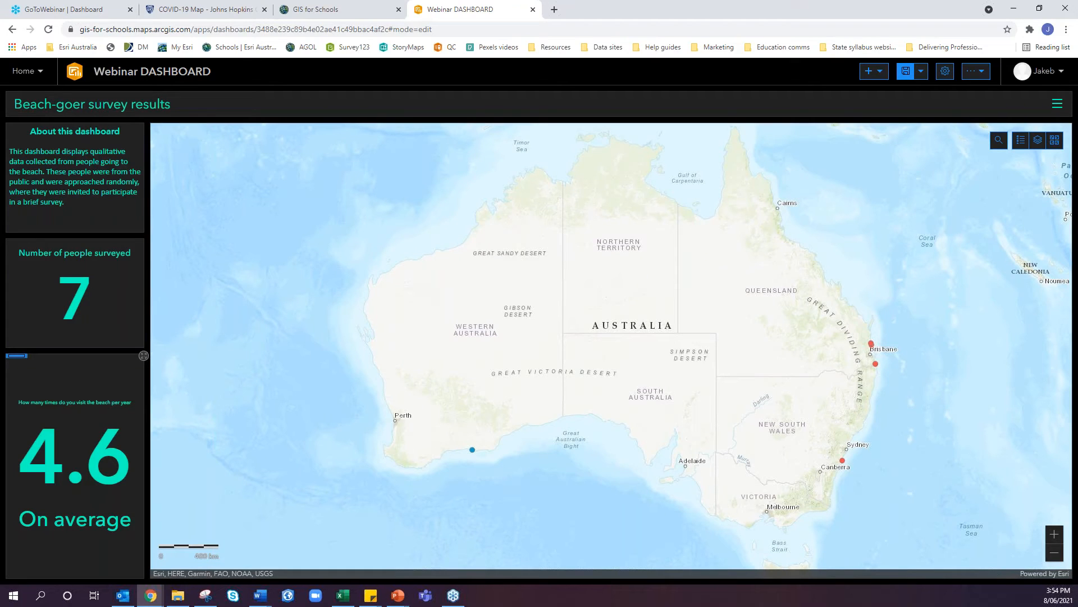
left_click_drag(62, 351, 62, 414)
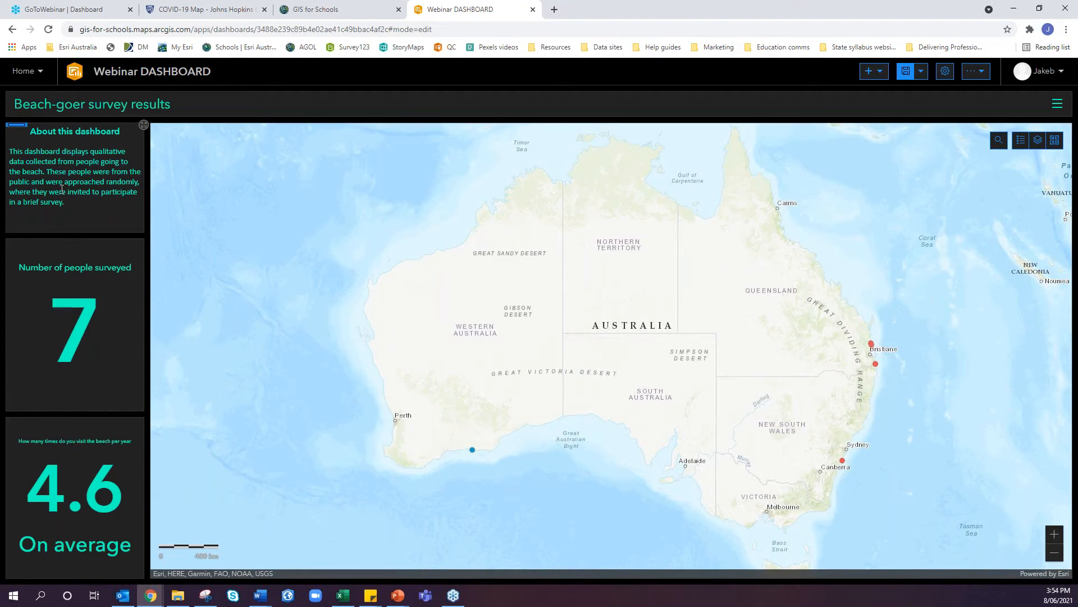
left_click_drag(68, 235, 67, 342)
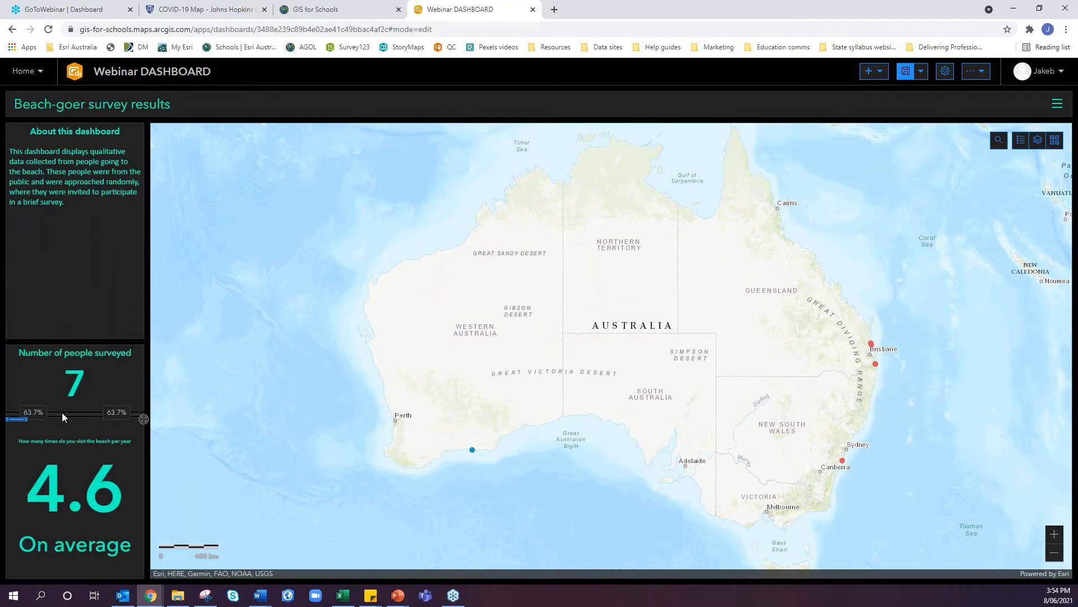
left_click_drag(60, 413, 69, 512)
left_click_drag(92, 342, 92, 431)
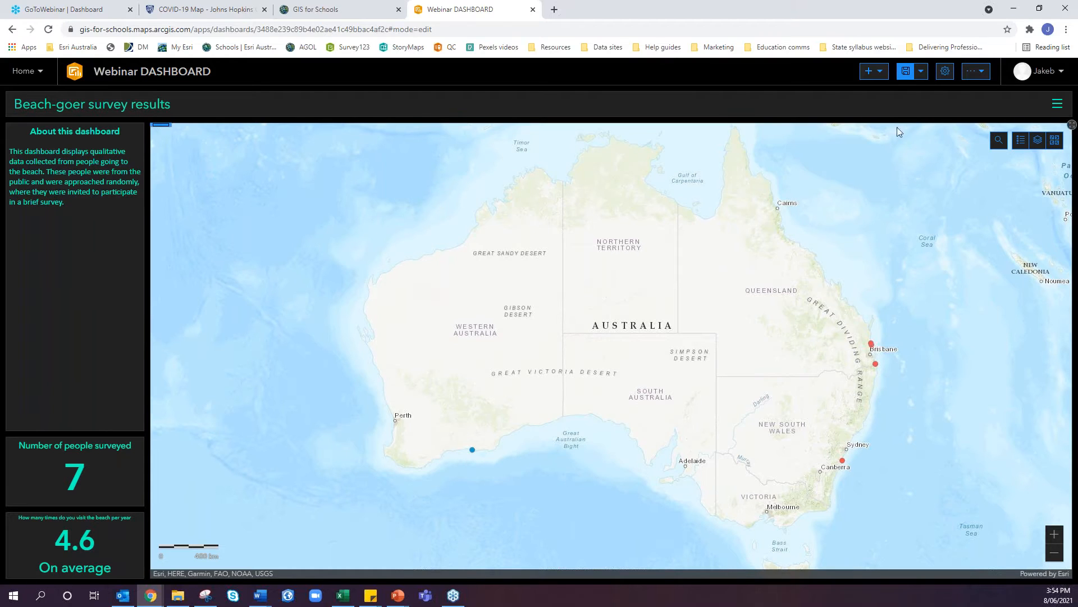
- Add a pie chart from the "How would you rate the cleanliness of the beach?" layer, categorised by the general cleanliness field with the Count statistic
left_click(876, 71)
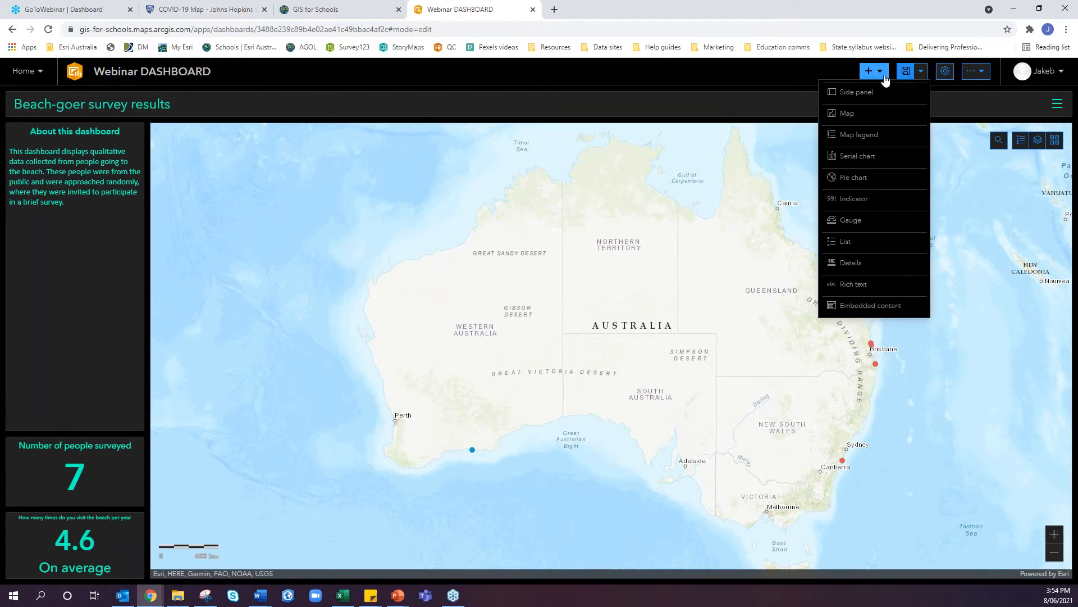
left_click(869, 179)
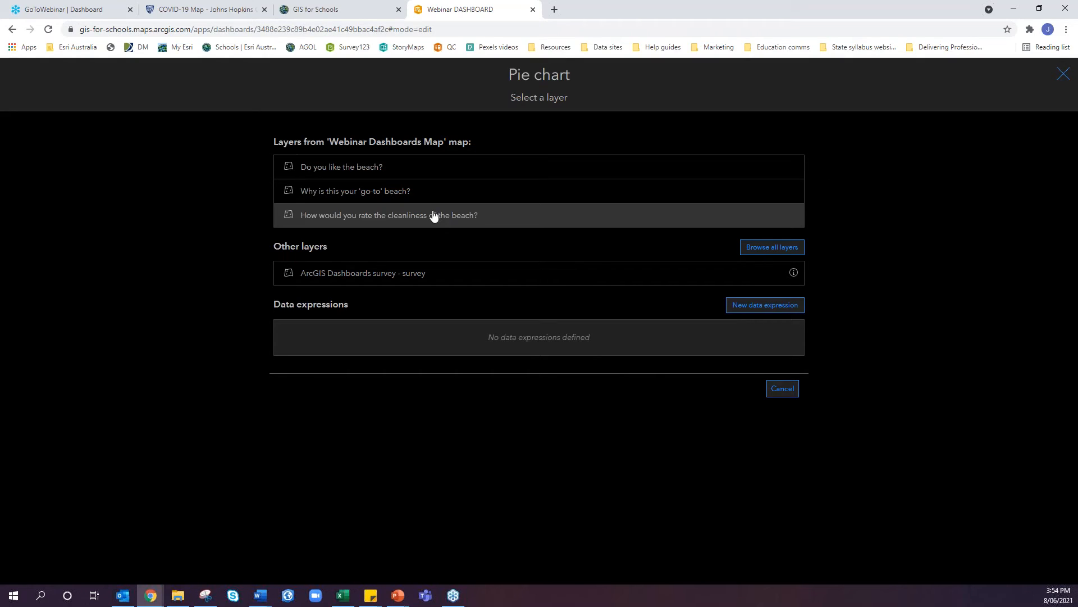
left_click(418, 219)
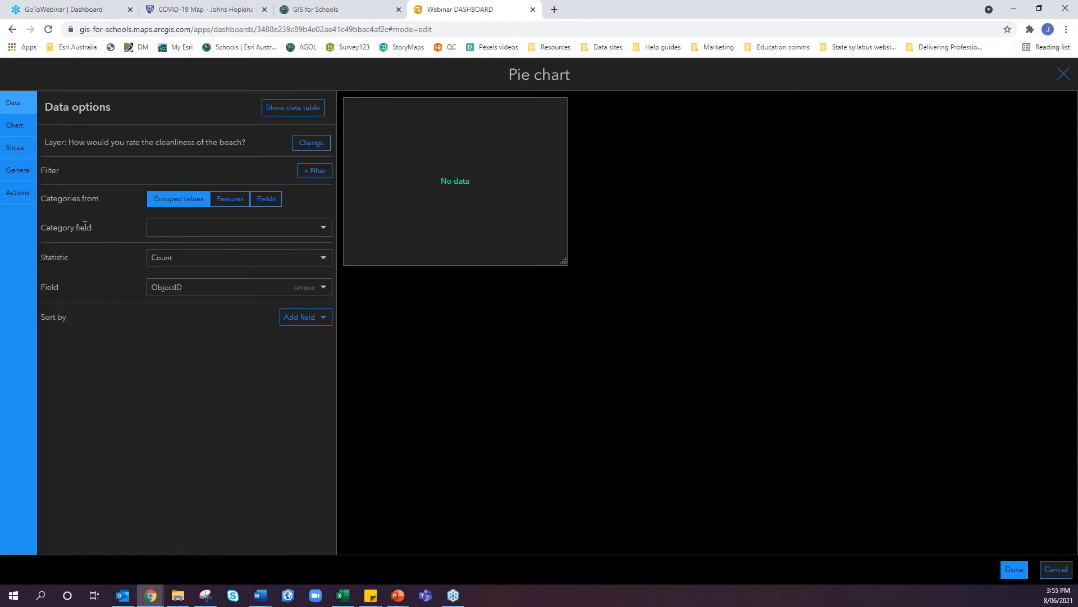
left_click(161, 233)
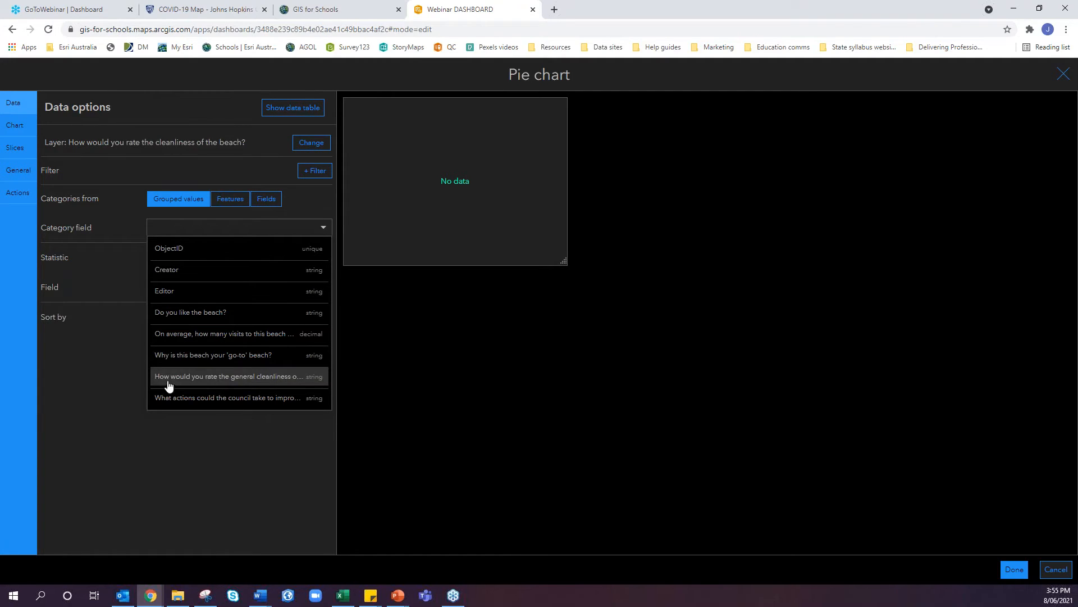
left_click(261, 380)
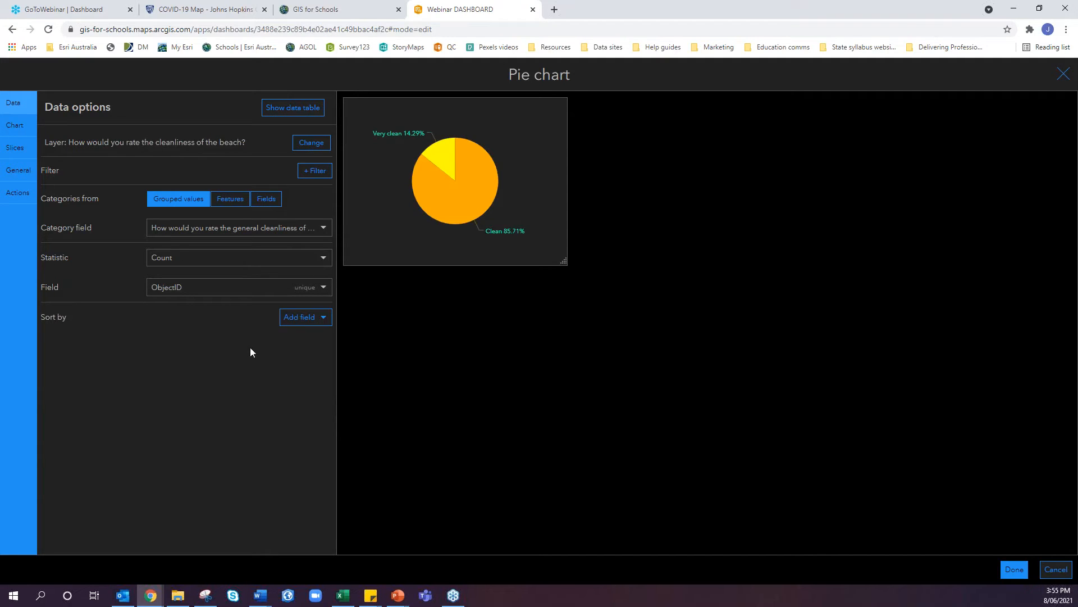
left_click(158, 264)
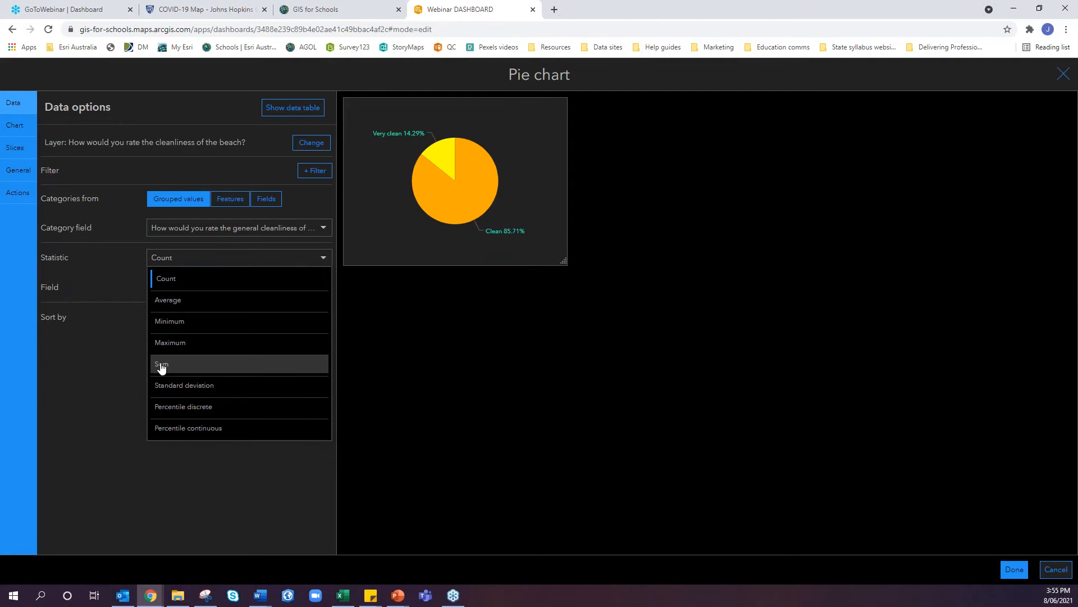
left_click(183, 270)
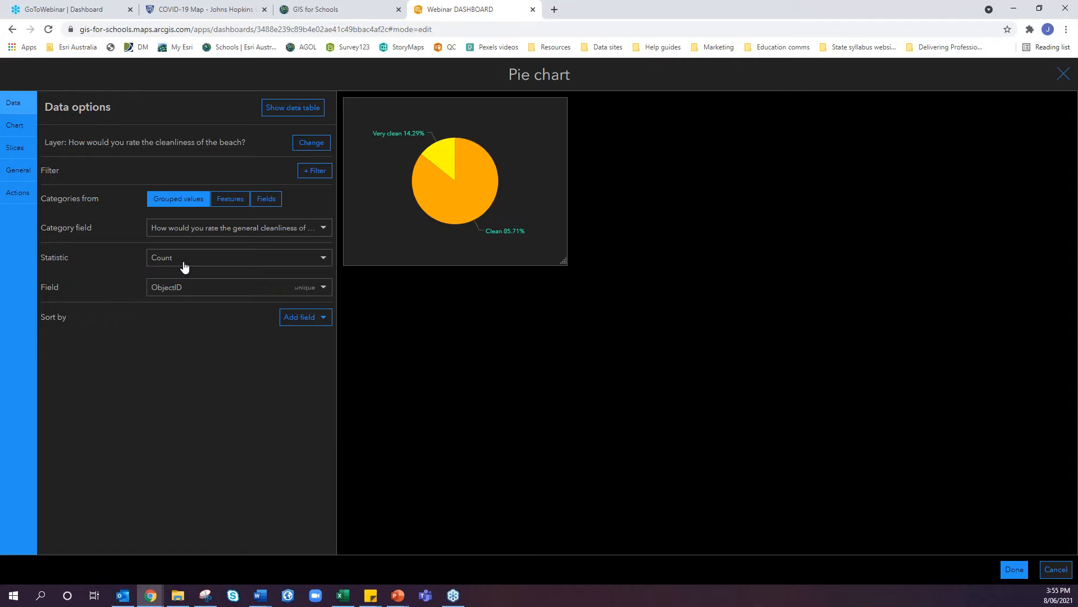
- Set the pie chart's labels to show values, keeping the start angle at 90 and the inner radius at 0%
left_click(19, 126)
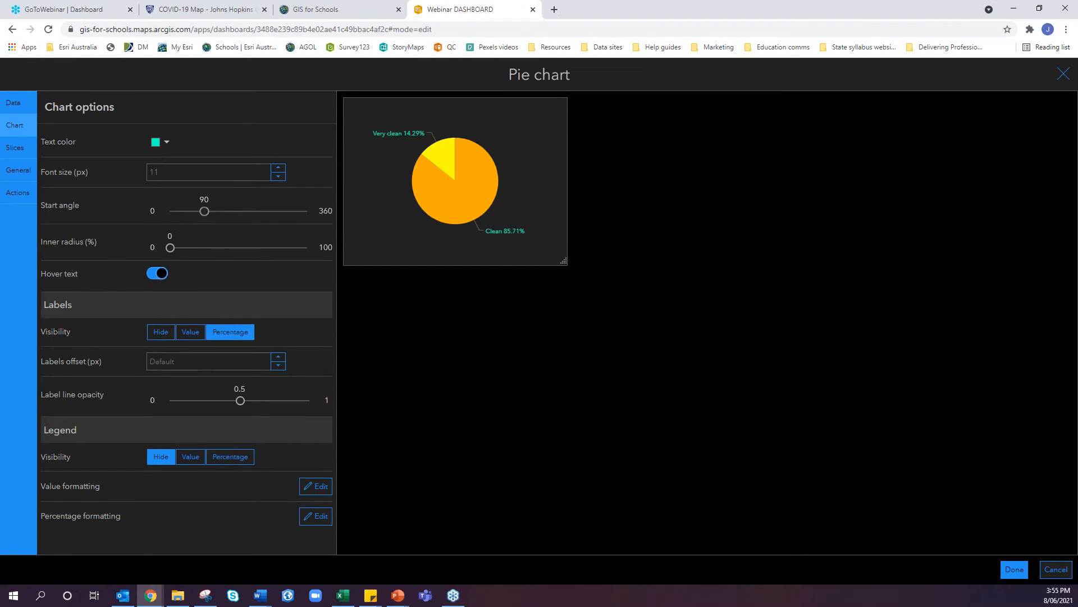
mouse_move(203, 212)
left_mouse_down()
mouse_move(246, 211)
mouse_move(204, 210)
left_mouse_up()
mouse_move(167, 247)
left_mouse_down()
mouse_move(212, 248)
mouse_move(170, 247)
left_mouse_up()
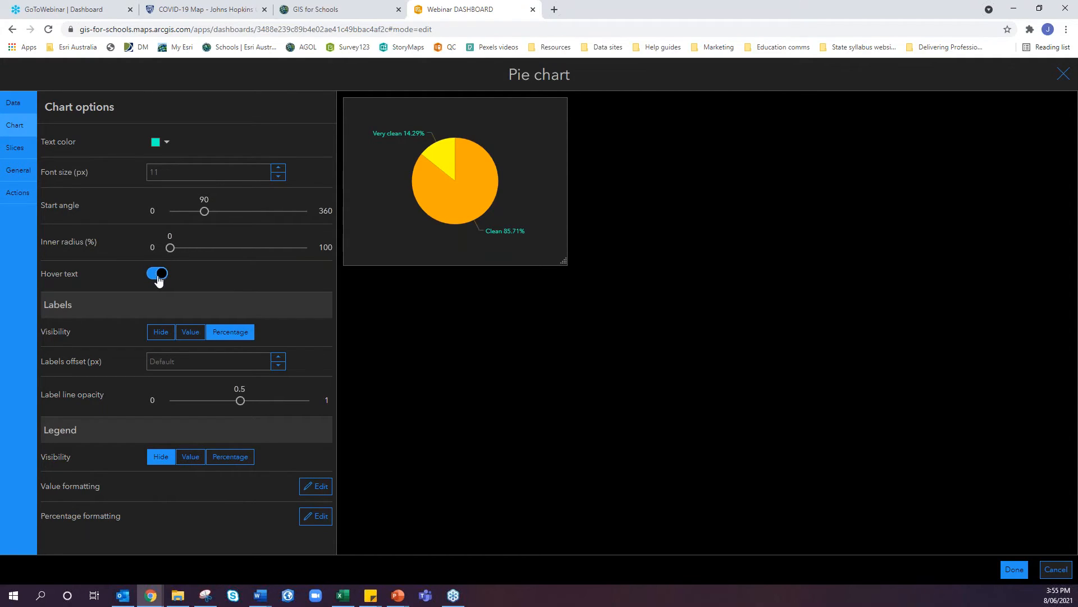
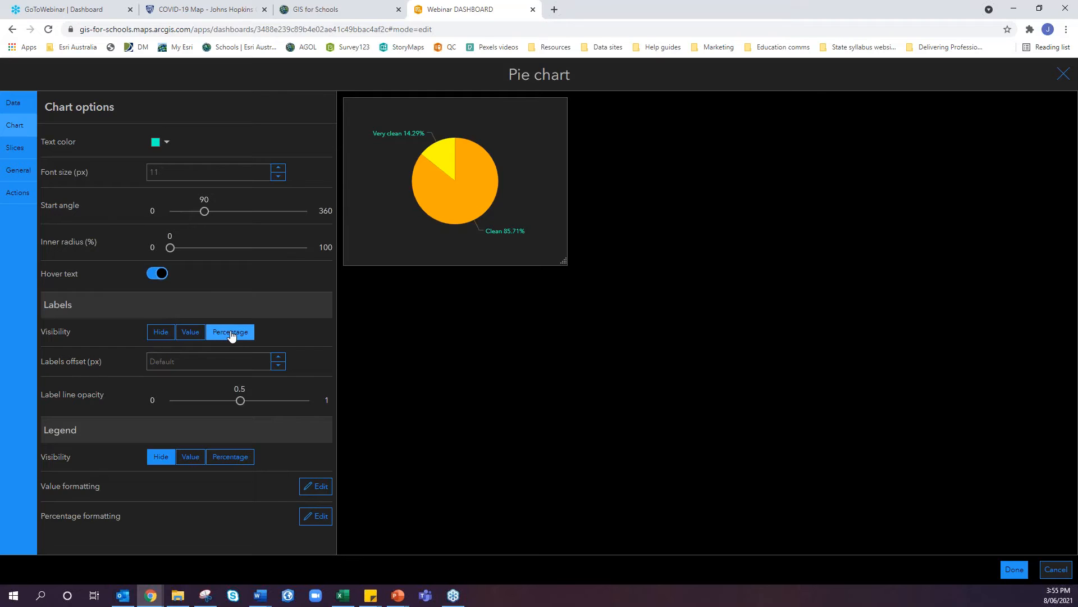
mouse_move(409, 136)
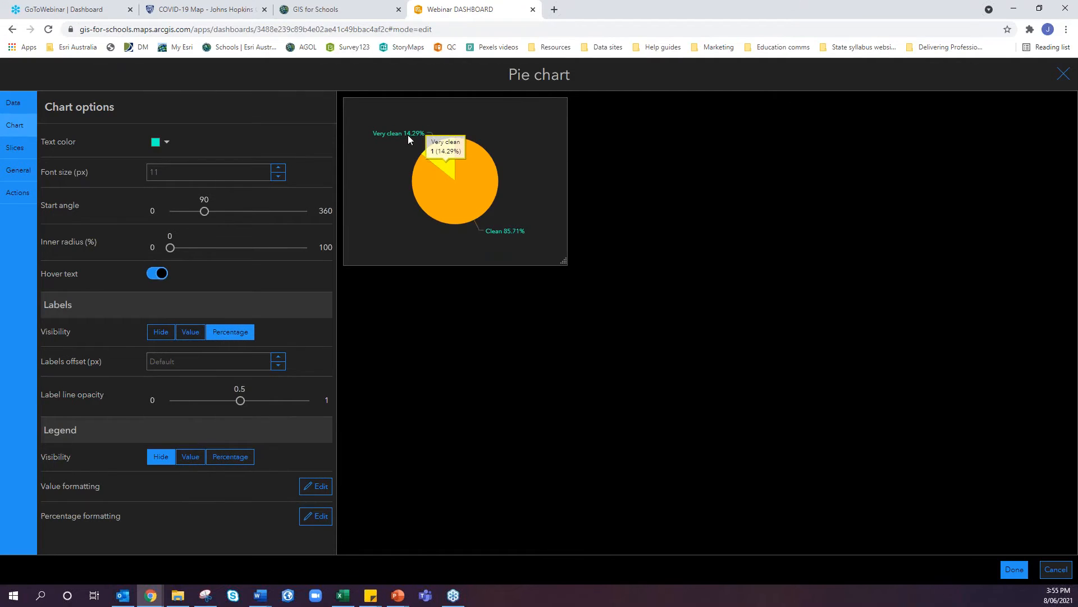
left_click(191, 332)
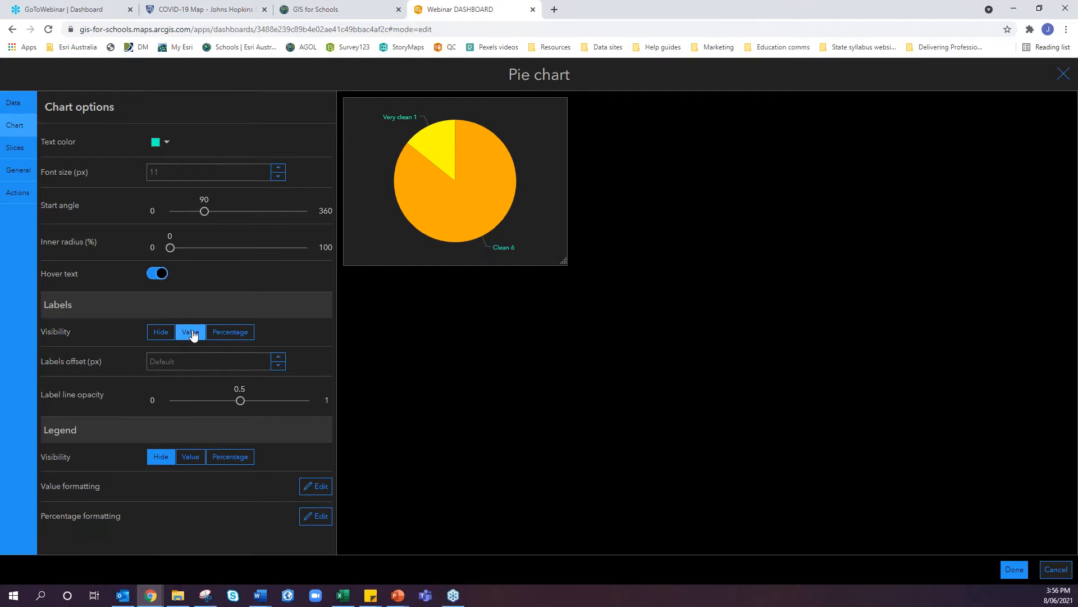
- Show the pie chart's slice labels as percentages and set the labels offset to 2 px
mouse_move(512, 247)
left_click(212, 335)
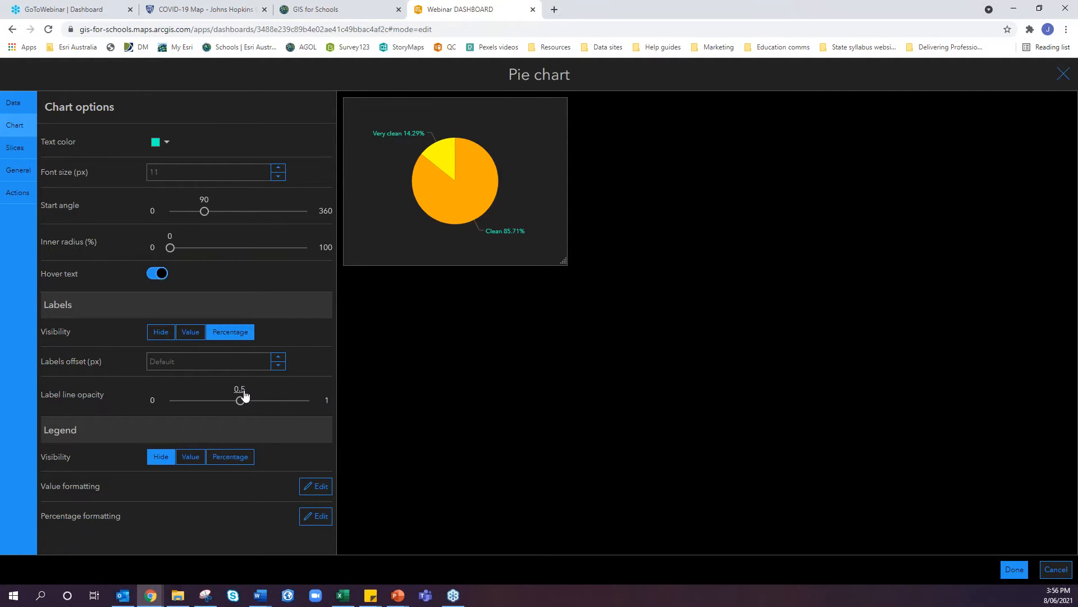
left_click(243, 356)
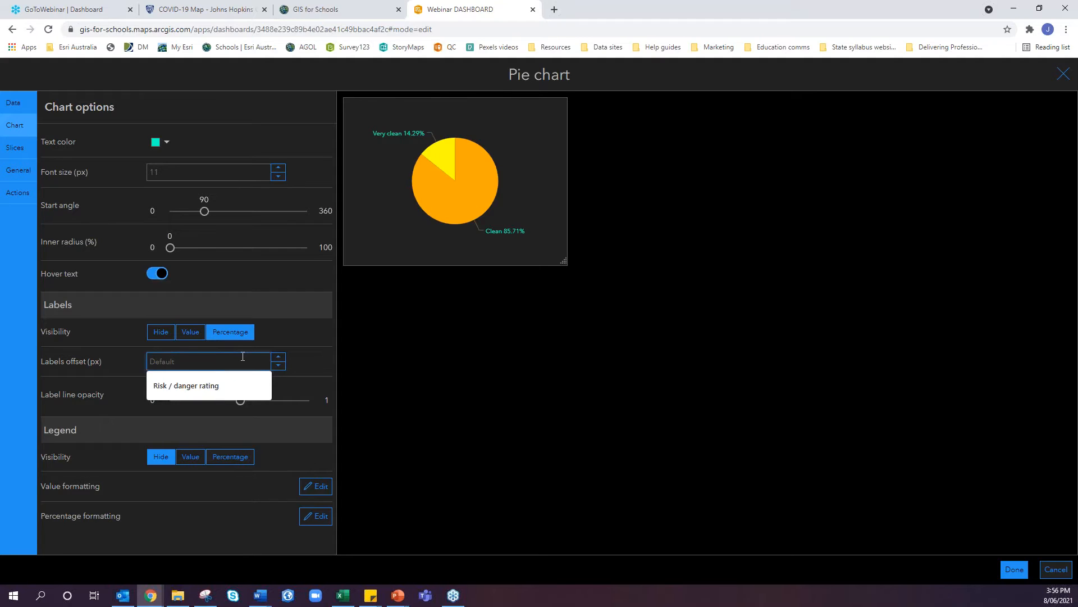
type("1")
left_click_drag(243, 356, 92, 364)
type("2")
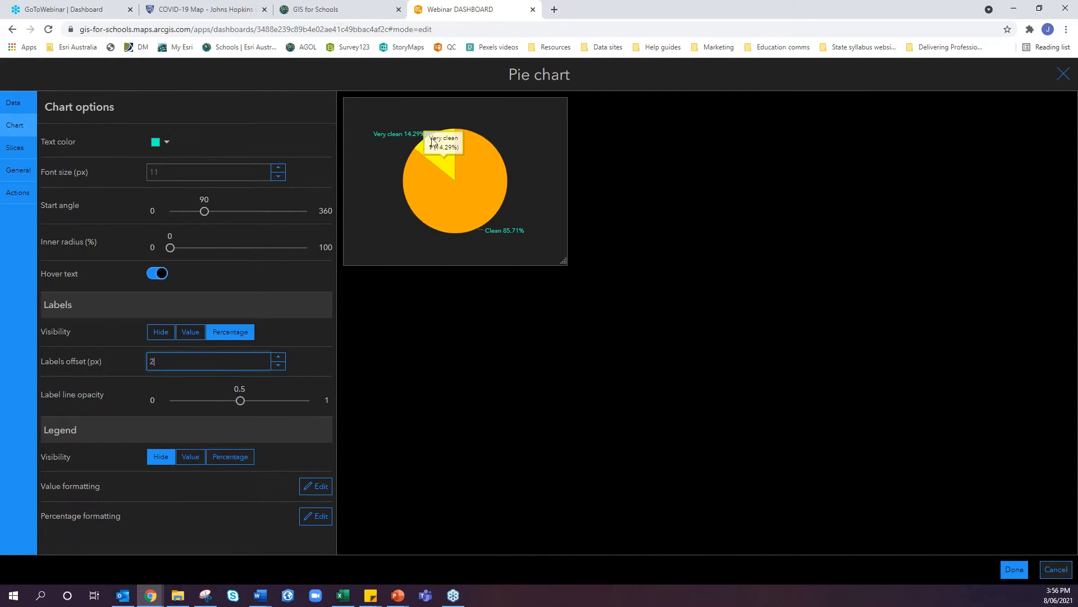
- Try a labels offset of 10 px and return it to 2 px
mouse_move(483, 231)
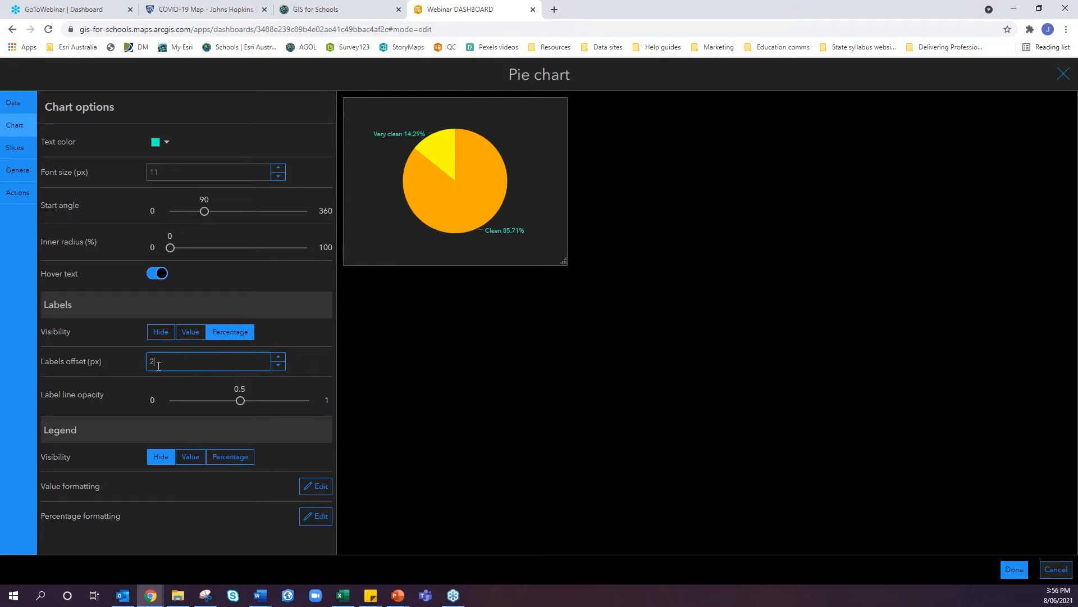
key("BackSpace")
type("10")
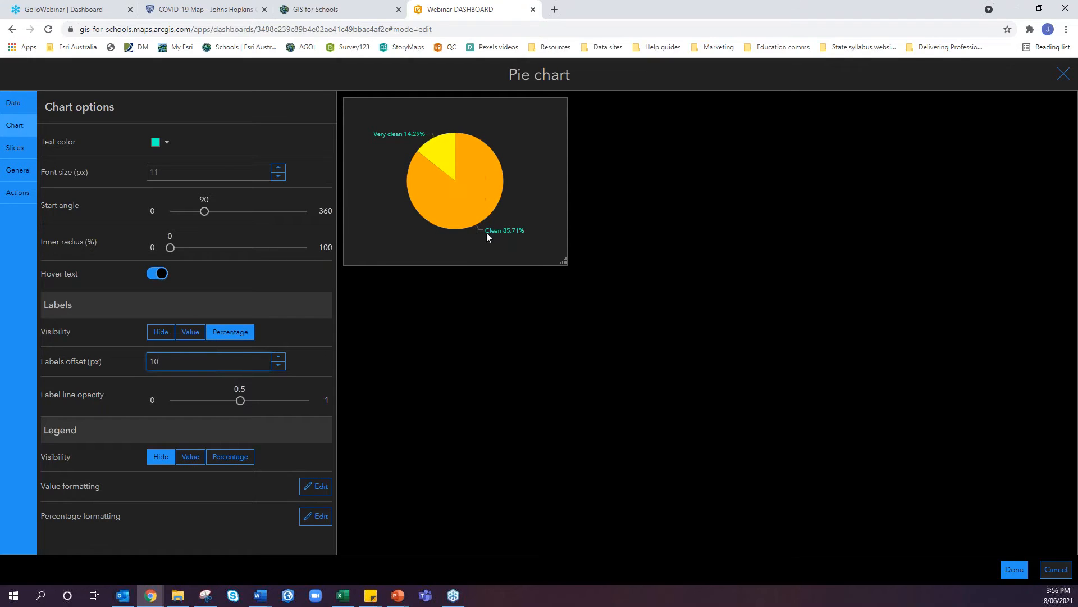
left_click_drag(219, 359, 88, 363)
type("2")
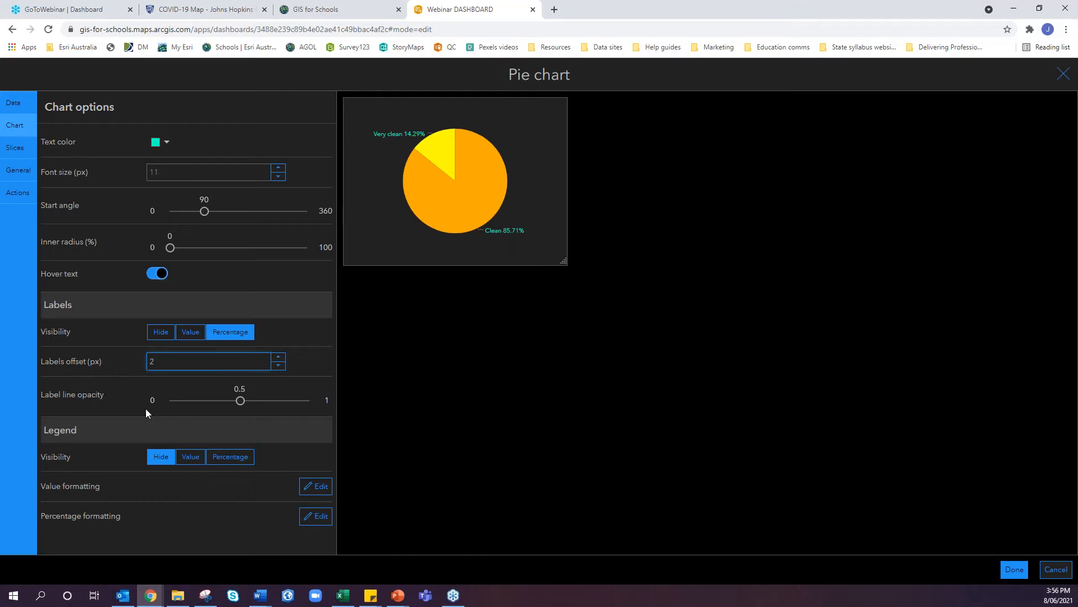
- Show the legend with values, compare Side placement before restoring Bottom, and open the slice settings
left_click(188, 457)
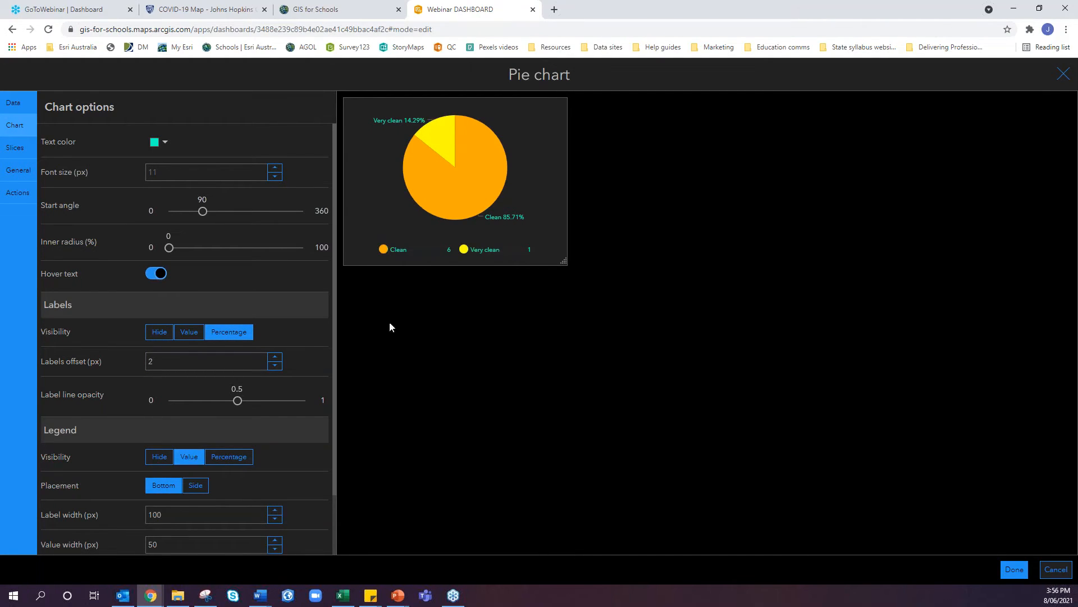
left_click(190, 489)
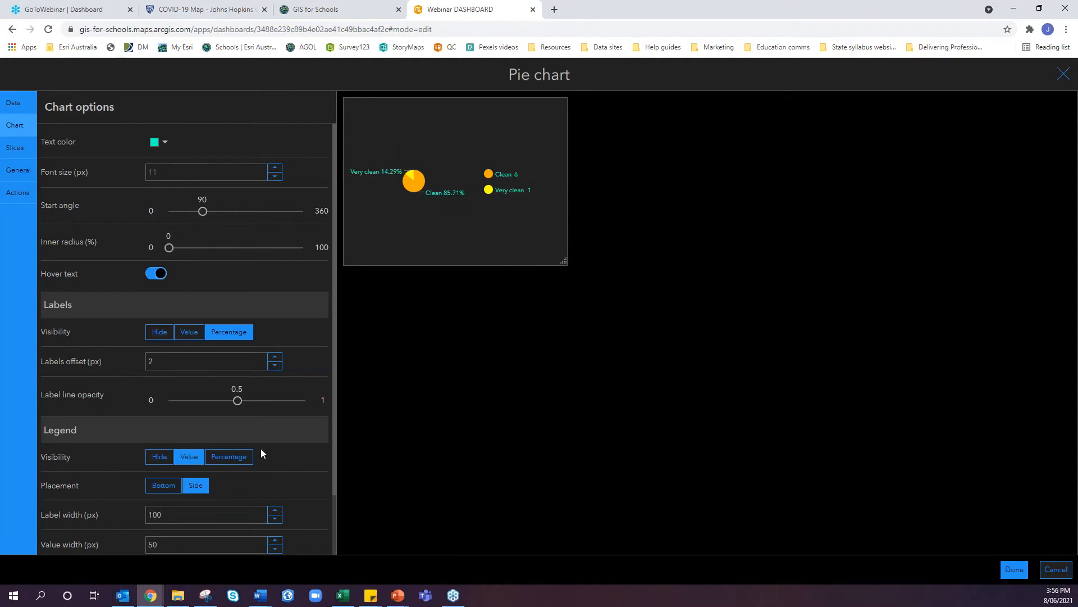
left_click(164, 486)
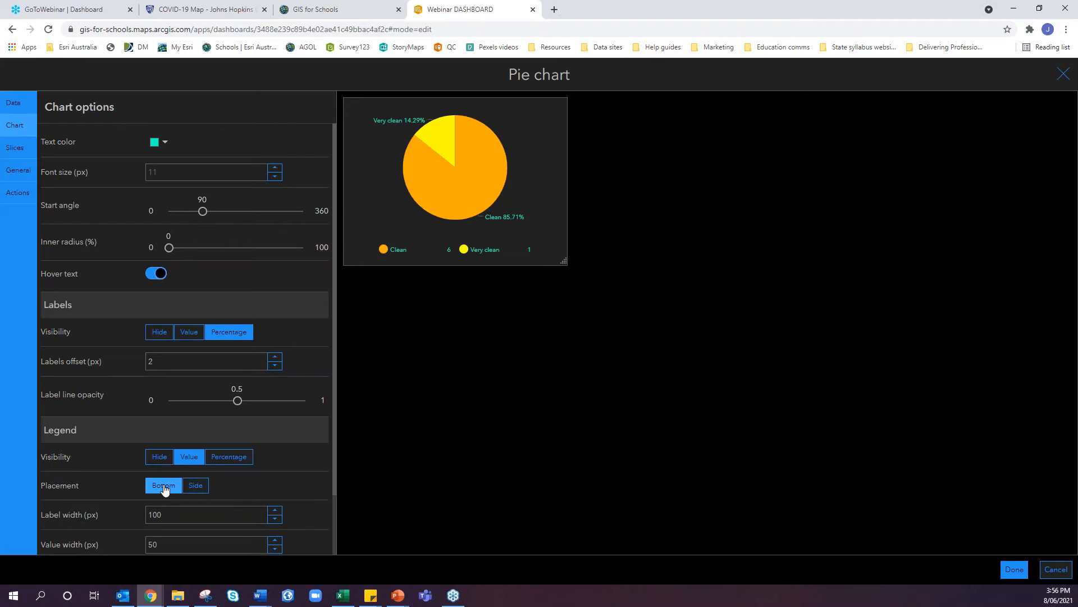
left_click(32, 158)
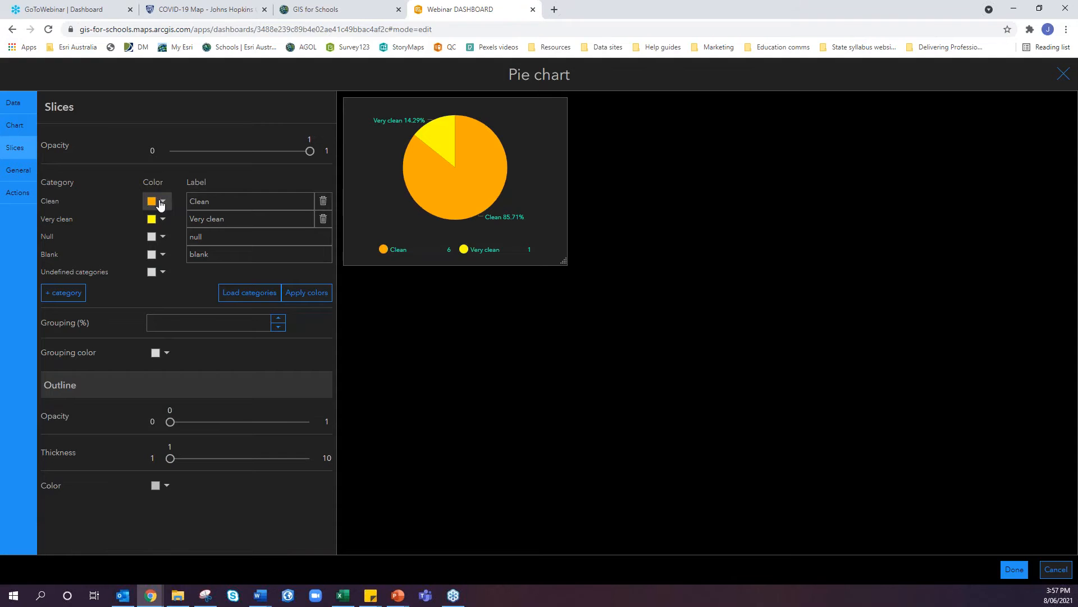
- Switch to the GIS for Schools site and view the contents of the map in its map viewer
left_click(318, 10)
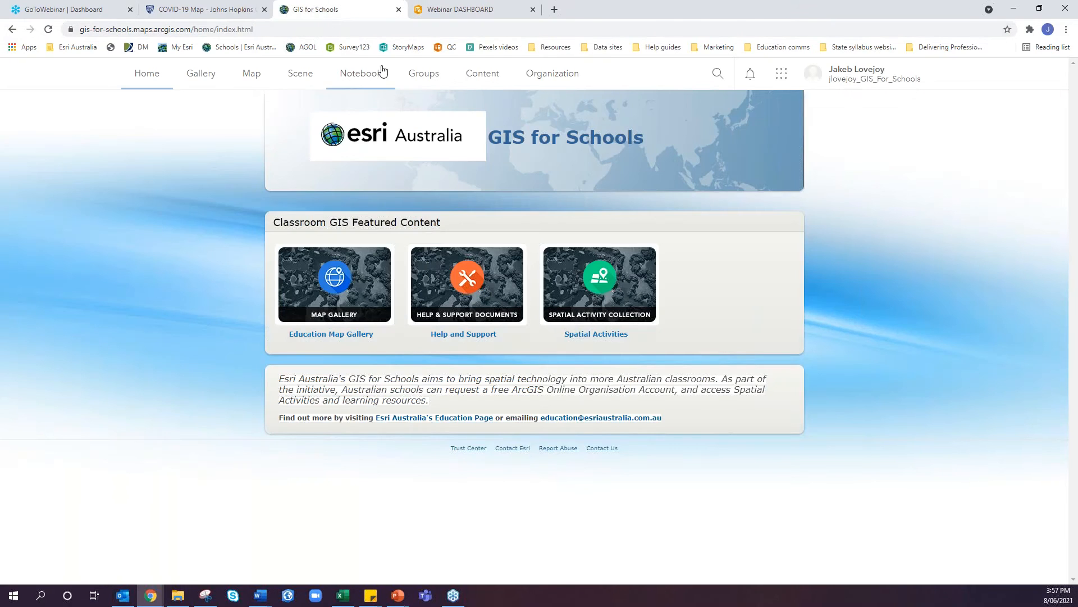
left_click(259, 78)
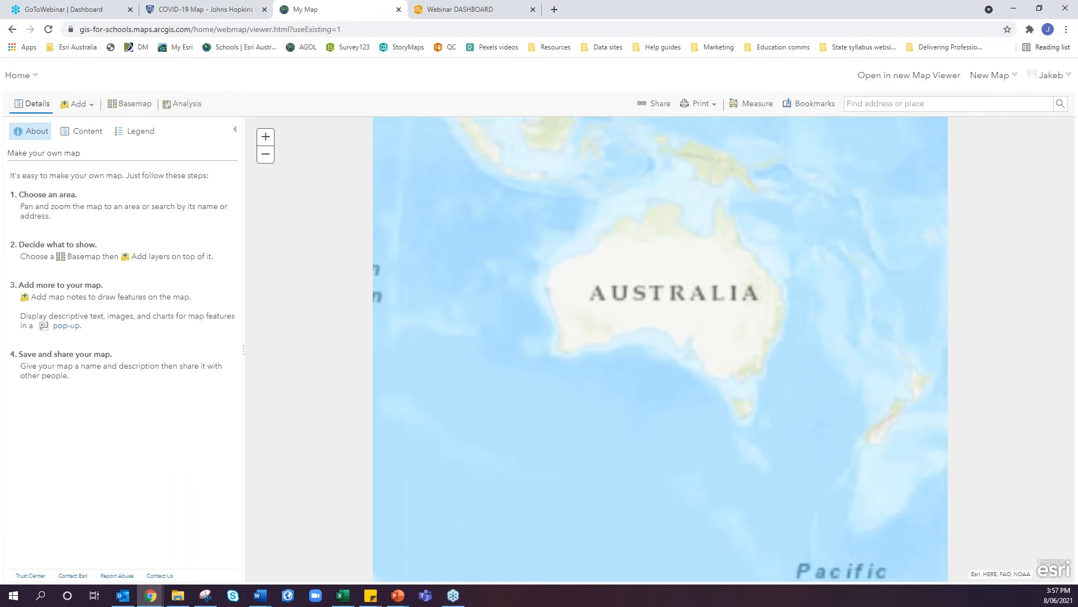
left_click(74, 135)
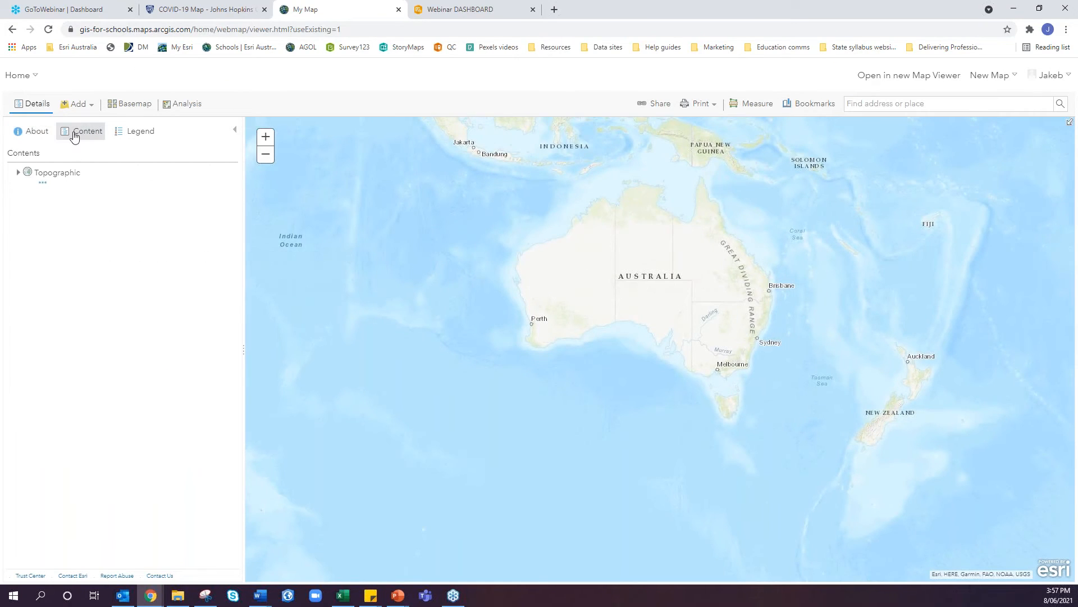
left_click(76, 136)
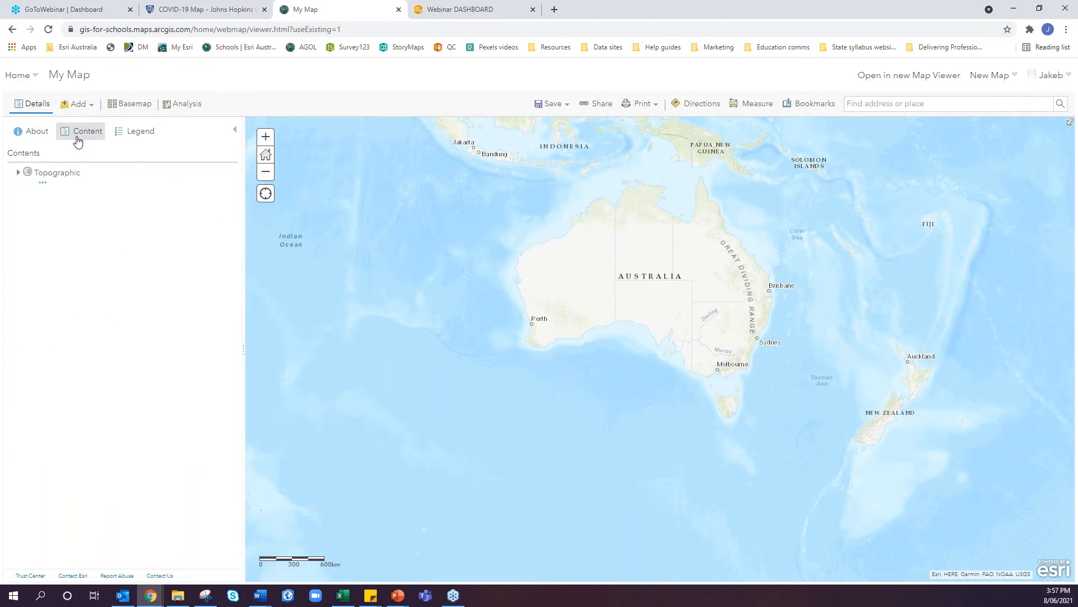
- Open the Webinar Dashboards Map from the account's own content in the map viewer
left_click(35, 77)
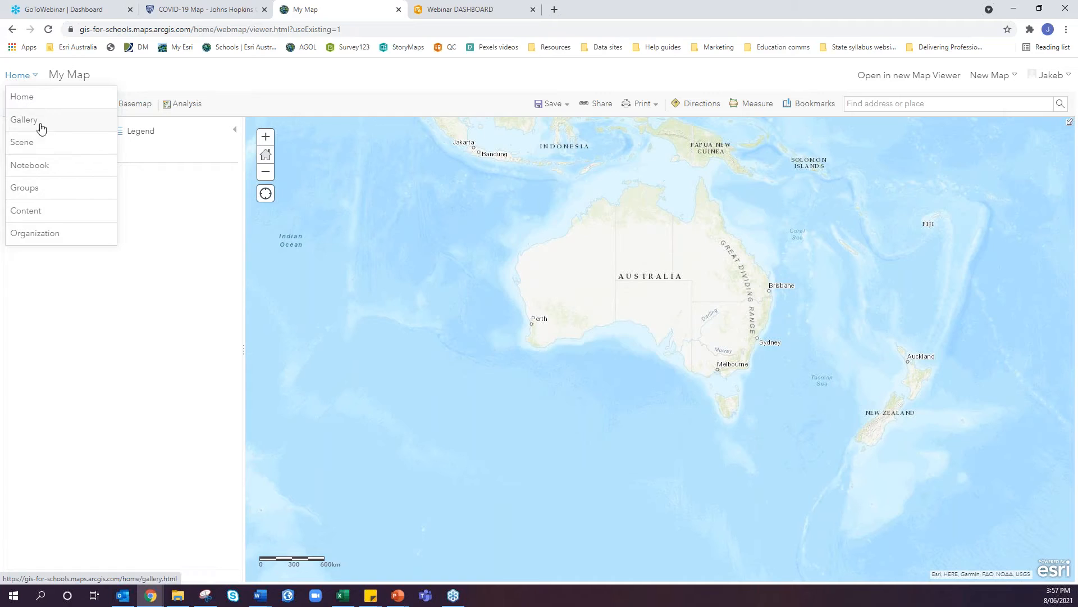
left_click(25, 211)
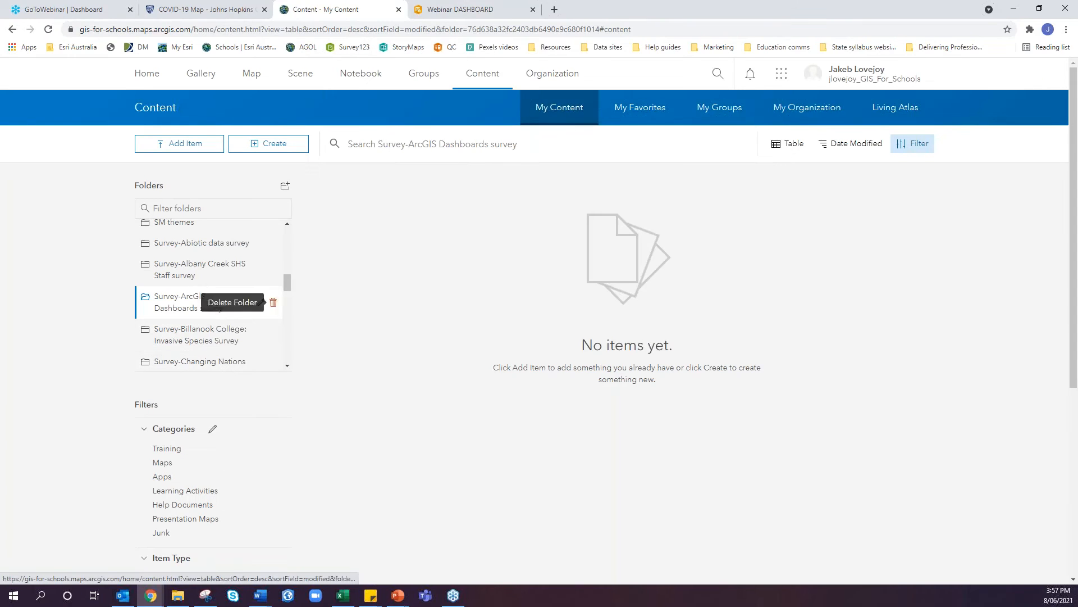
left_click(408, 264)
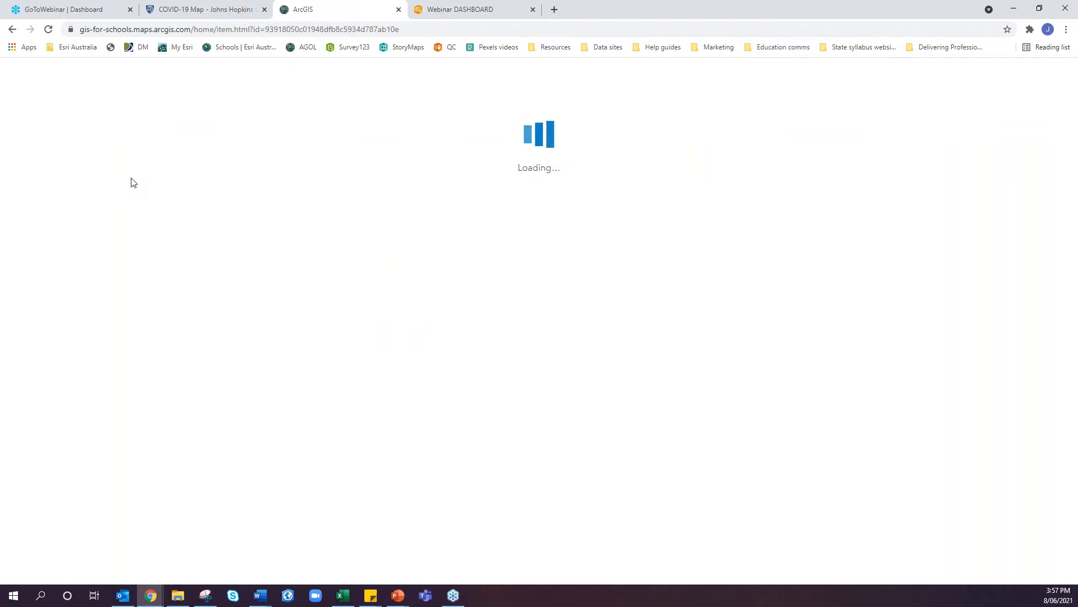
left_click(183, 202)
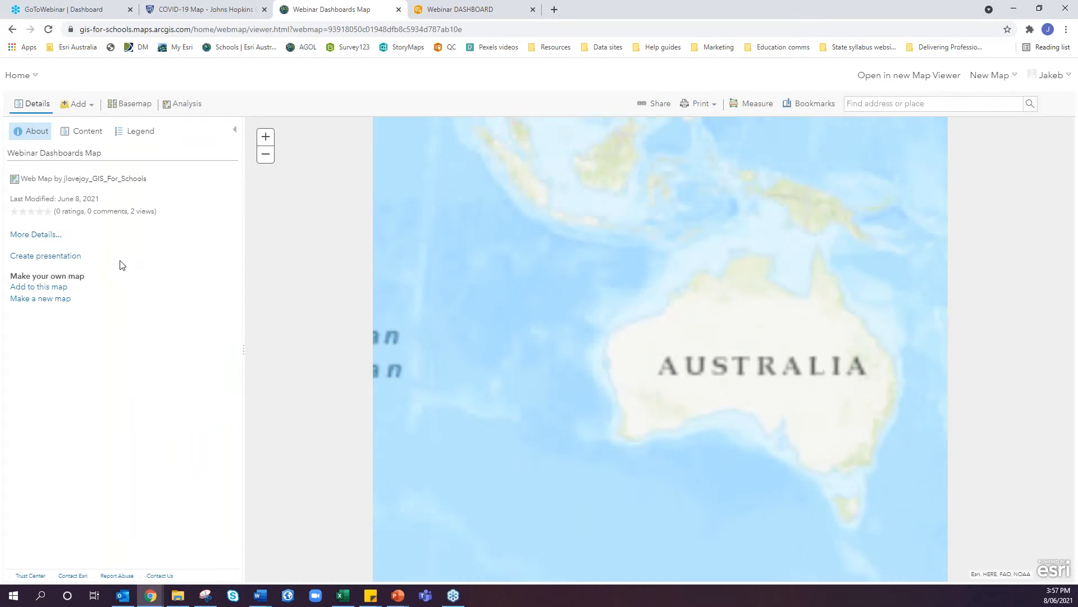
- Display only the beach cleanliness layer instead of "Do you like the beach?" and examine its legend colours
left_click(81, 131)
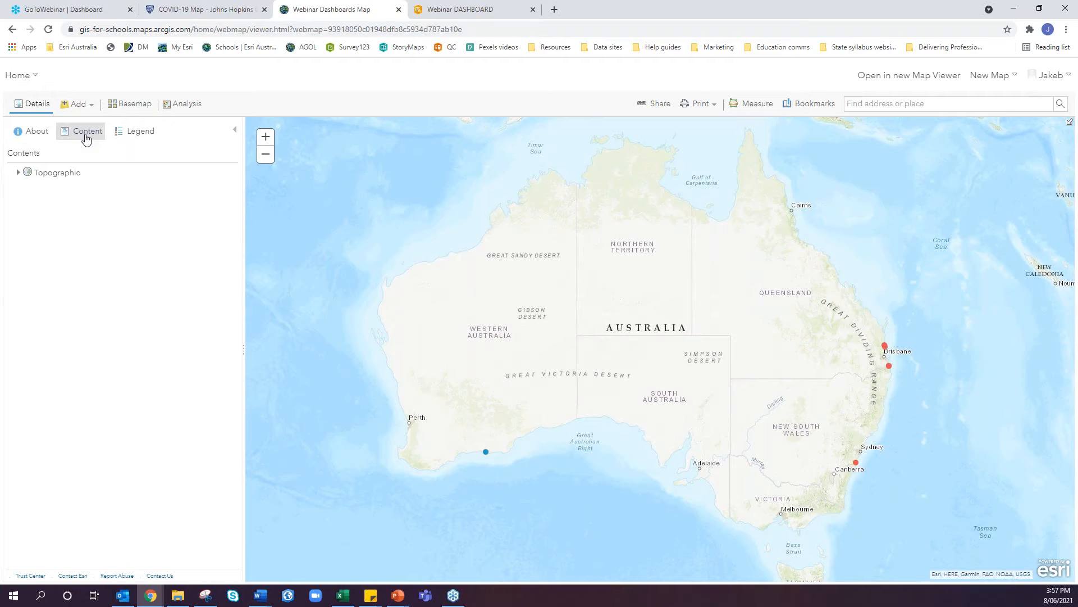
left_click(18, 173)
left_click(18, 221)
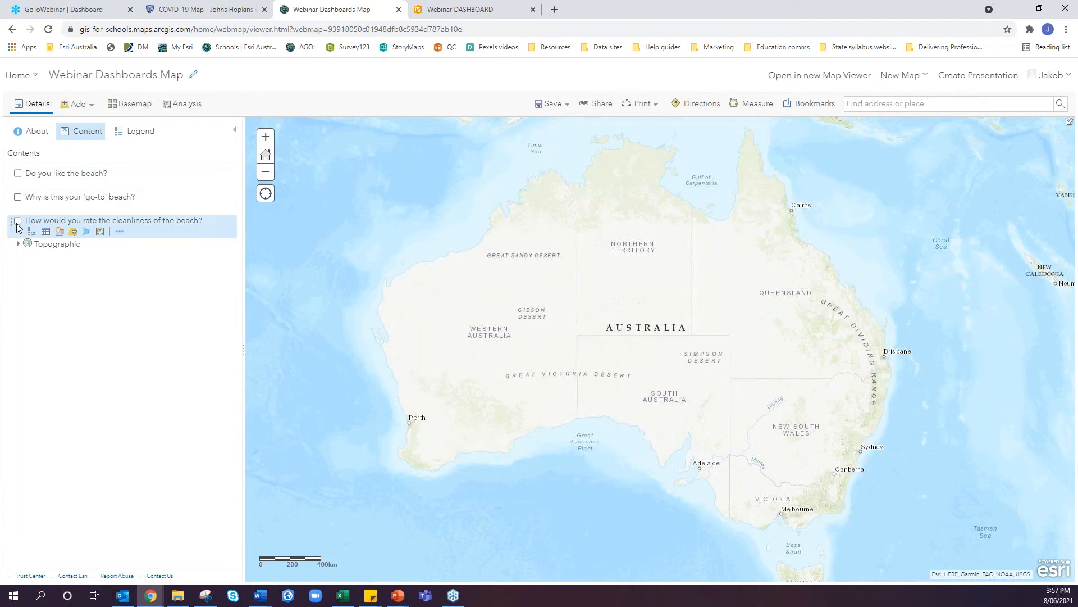
left_click(136, 130)
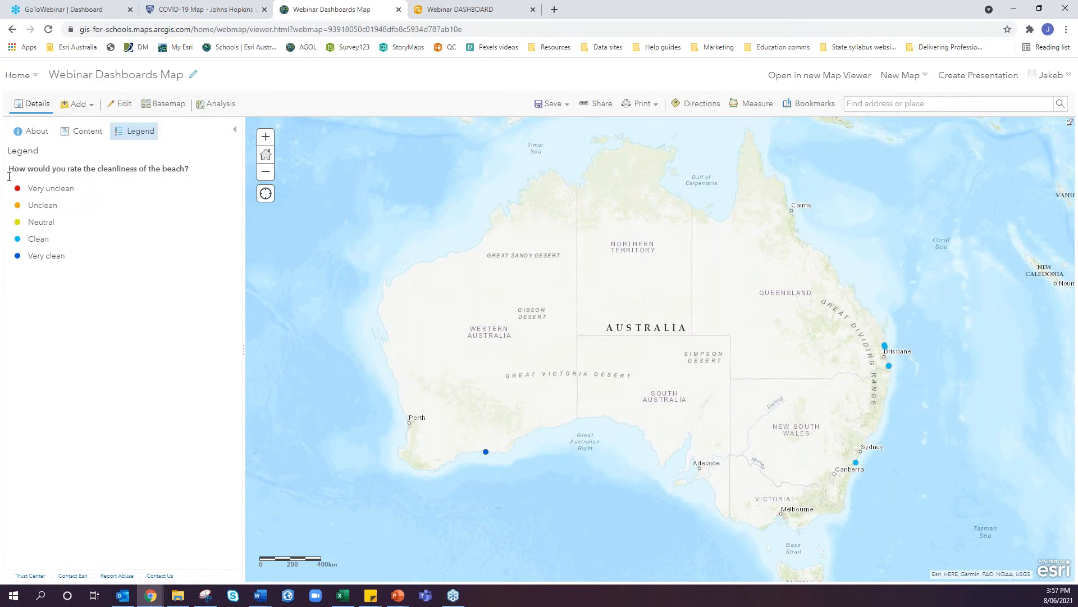
- Back in the Webinar DASHBOARD pie chart, colour the Very clean slice dark blue and the Clean slice light blue (#00c5ff)
left_click(452, 11)
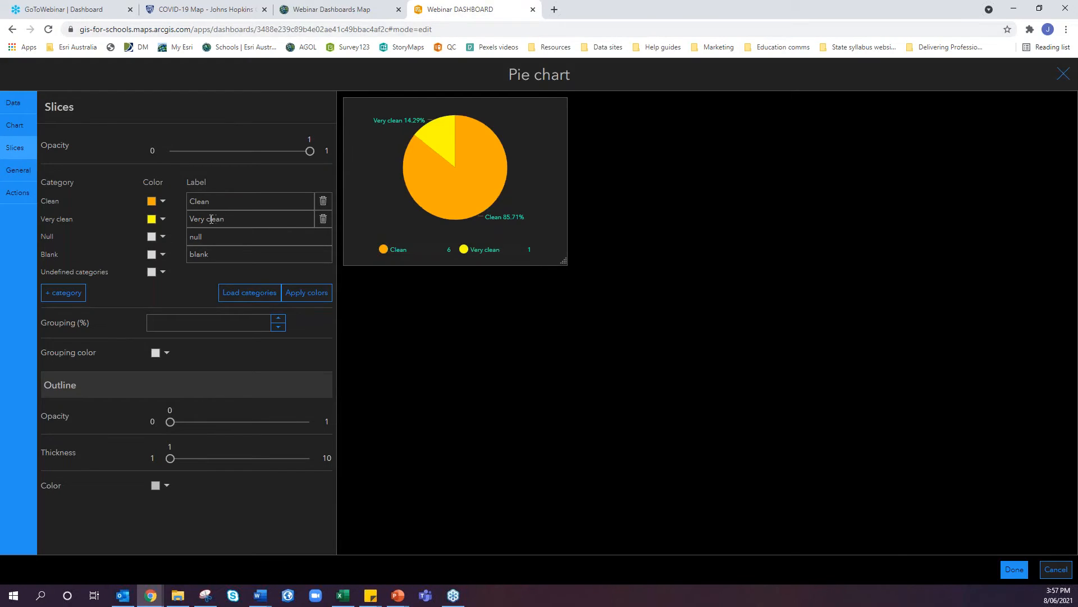
left_click(153, 219)
left_click(200, 298)
left_click(169, 207)
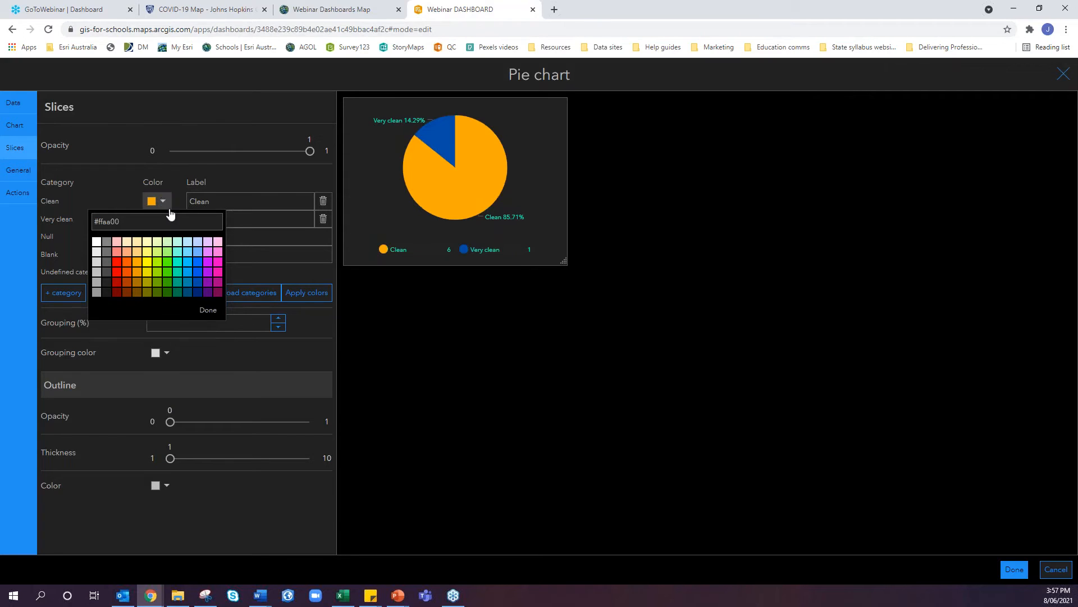
left_click(190, 267)
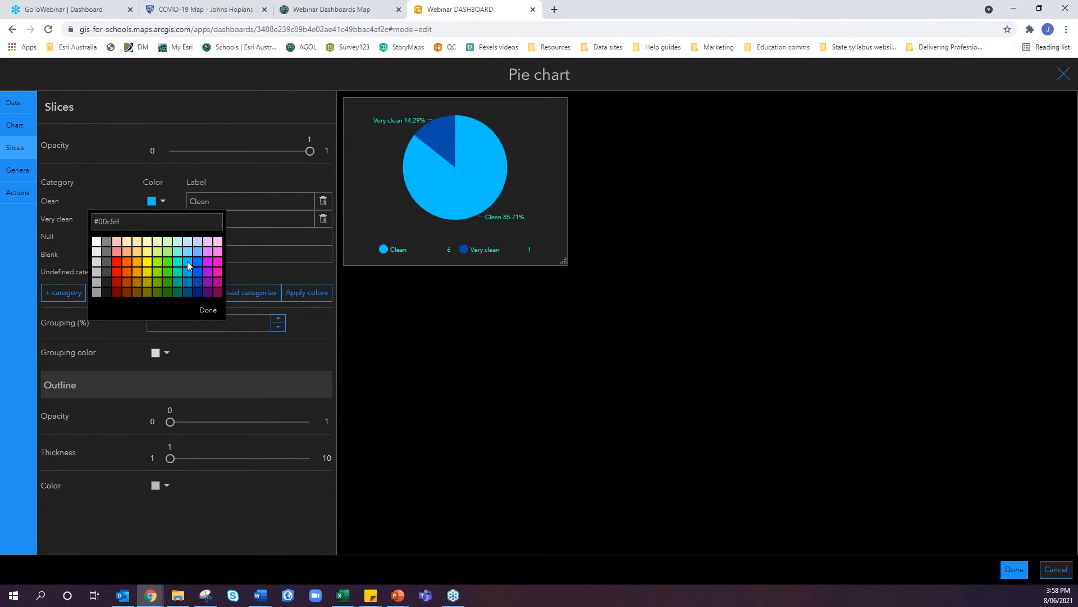
left_click(174, 191)
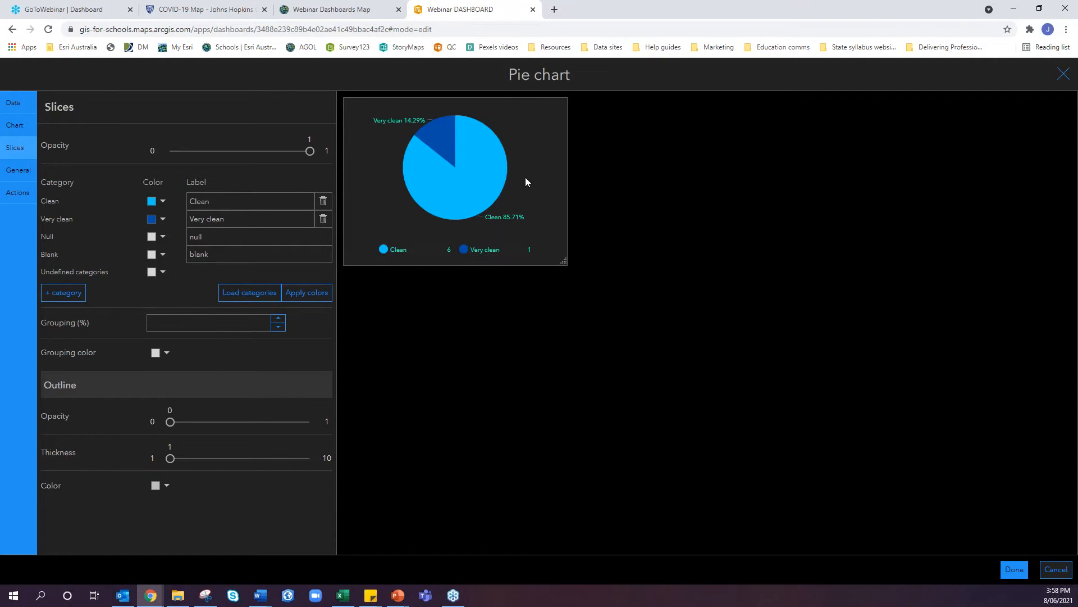
- Add the slice categories Very Unclean, Neutral and Unclean to the pie chart
left_click(79, 292)
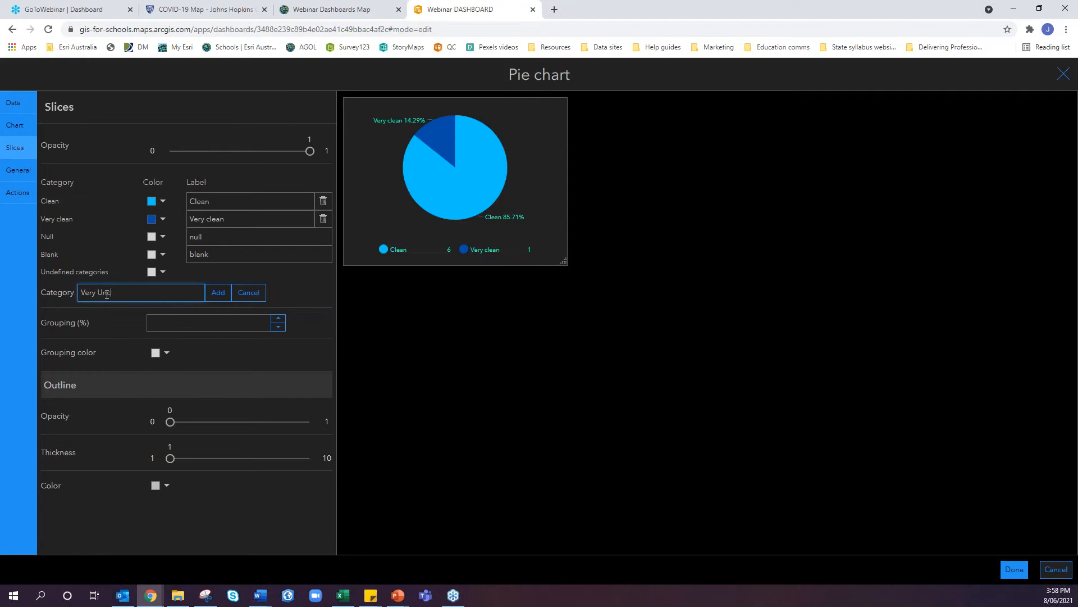
left_click(220, 297)
left_click(66, 314)
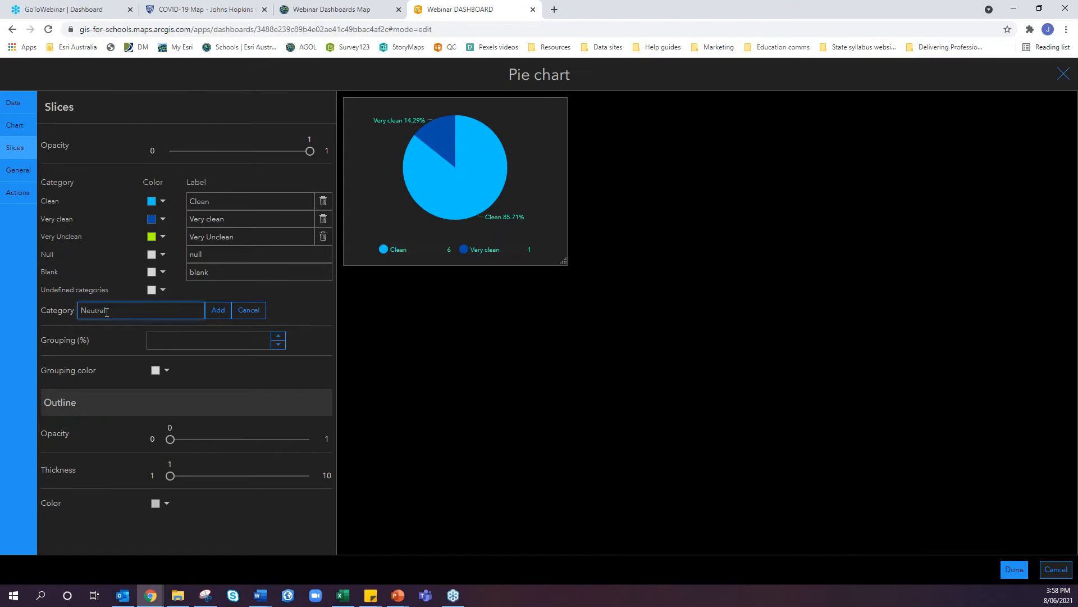
left_click(220, 311)
left_click(84, 328)
left_click(104, 334)
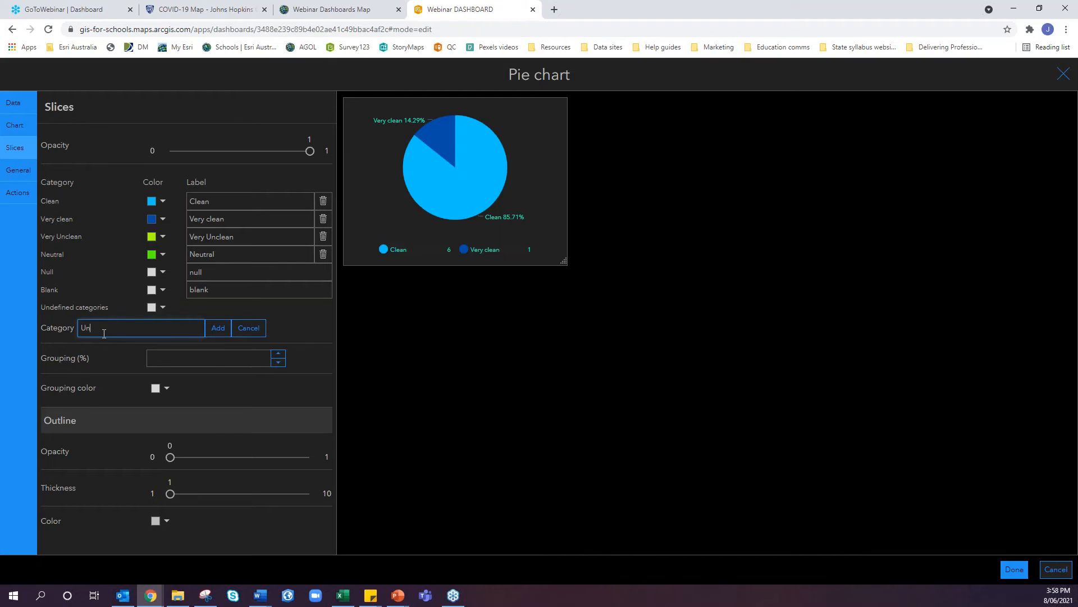
type("Unclean")
left_click(218, 328)
- Colour the Neutral category yellow (#e6e600), Very Unclean dark red (#a80000) and Unclean orange
left_click(160, 254)
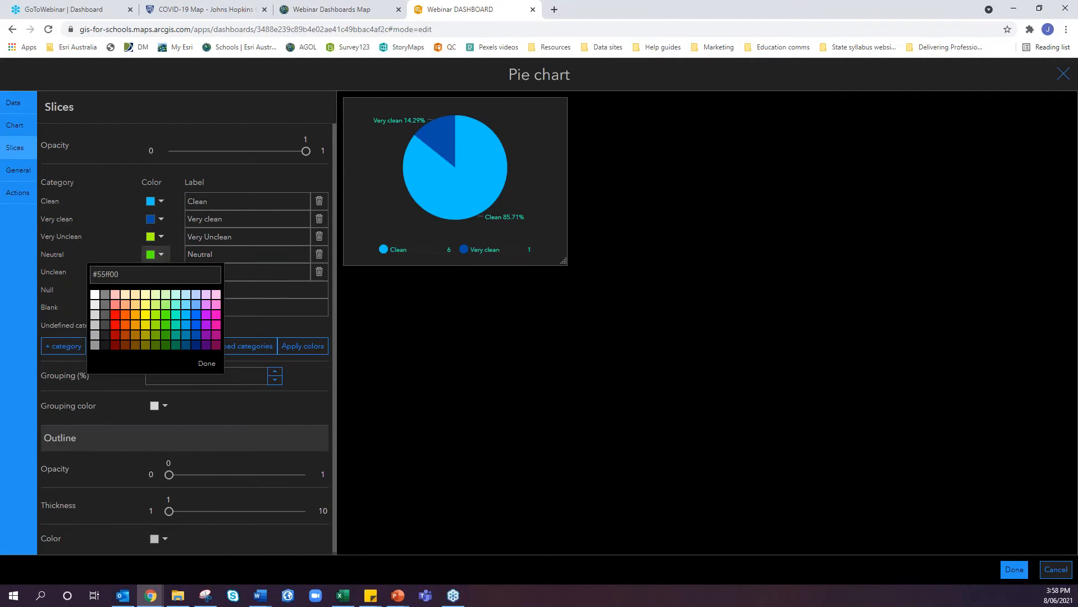
left_click(145, 325)
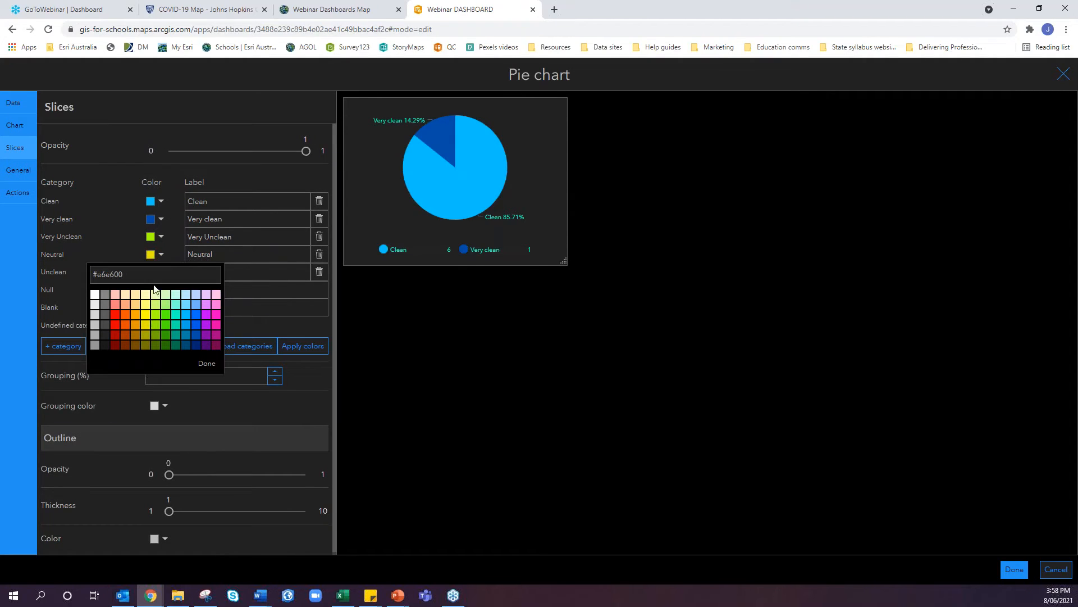
left_click(161, 237)
left_click(115, 316)
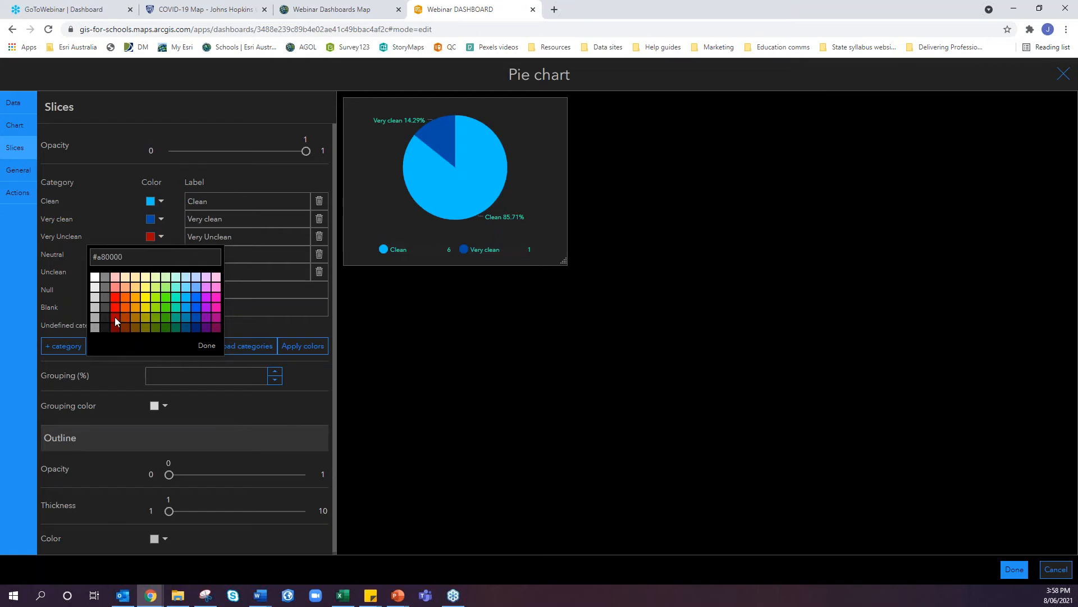
left_click(136, 238)
left_click(160, 272)
left_click(140, 333)
left_click(123, 255)
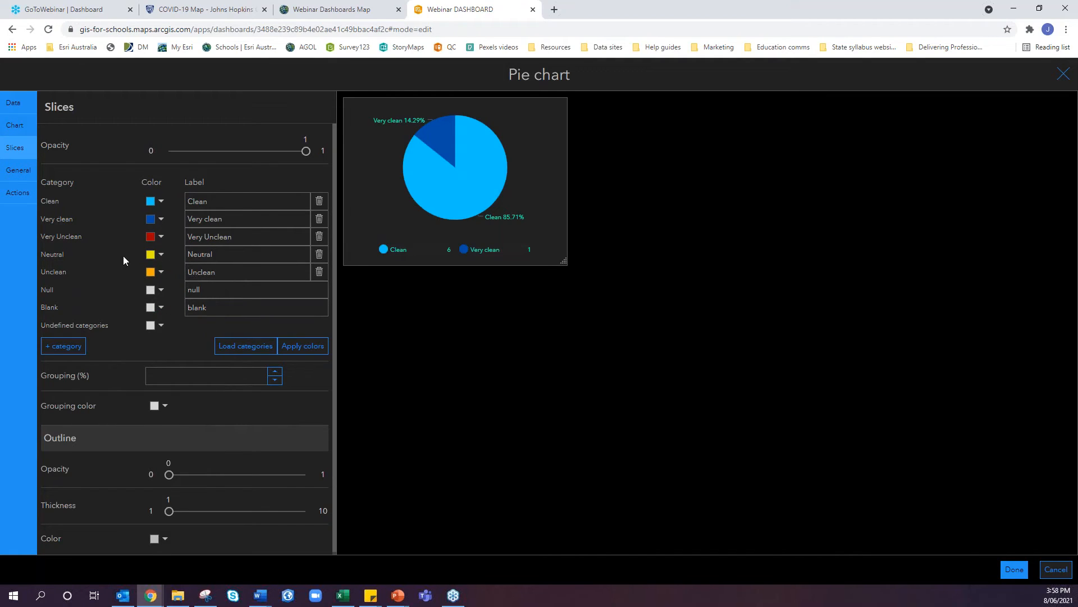
scroll(183, 466, "down", 1)
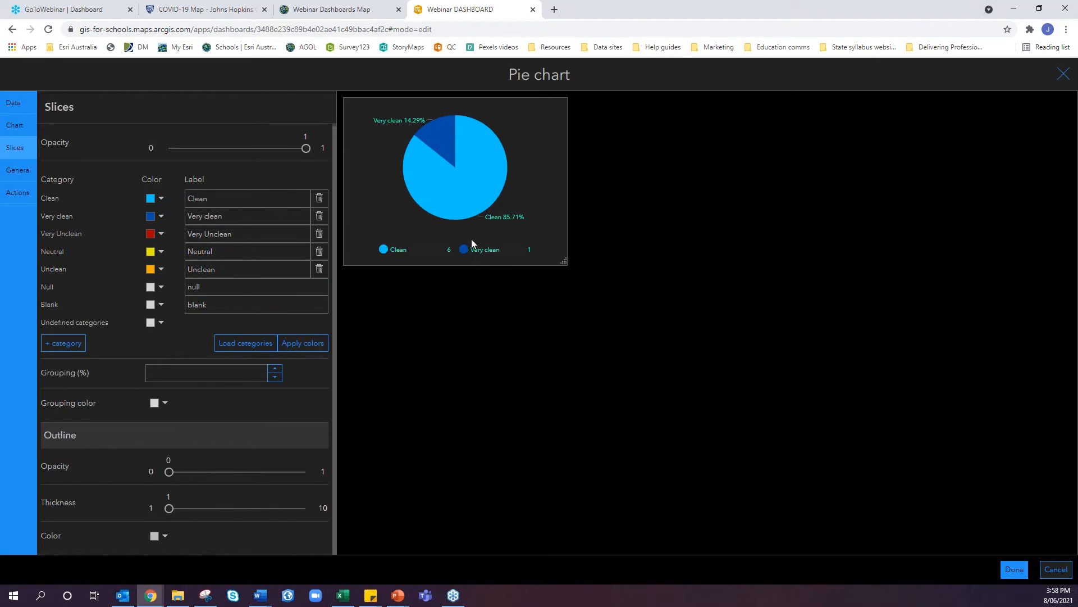
- Rename the pie chart element as "Pie chart: Cleanliness of beach"
left_click(17, 170)
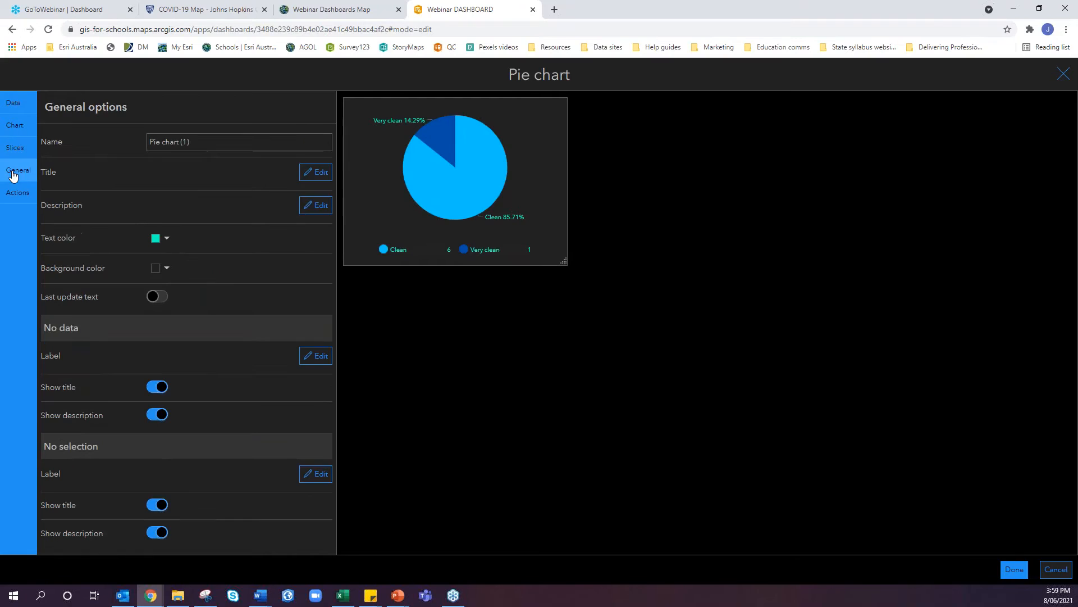
left_click(205, 142)
left_click_drag(206, 143, 180, 141)
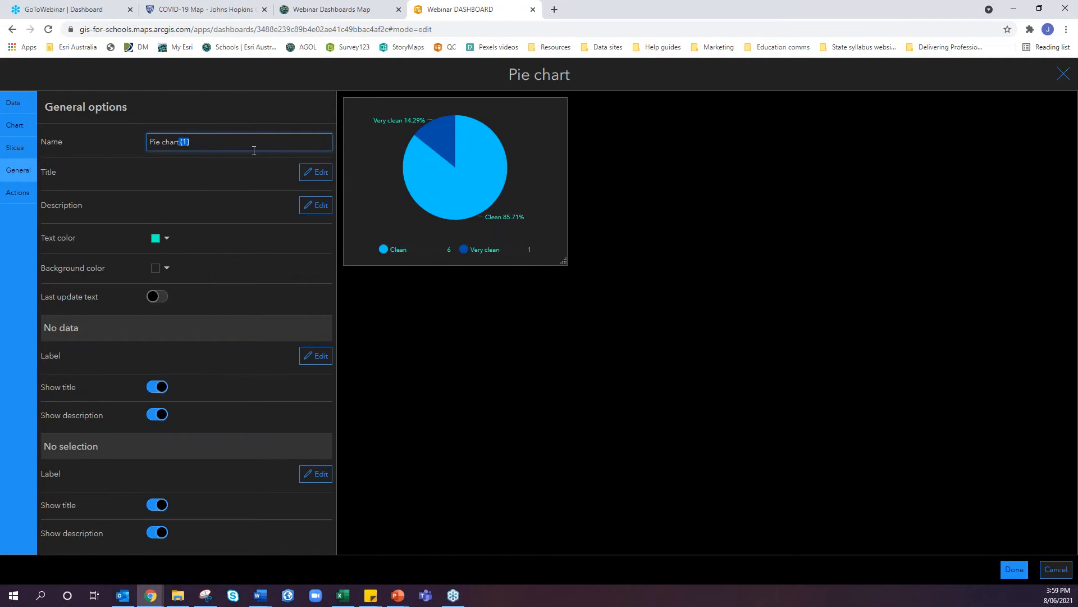
key("BackSpace")
type(": Cleanliness of beach")
- Give the pie chart a bold, centred, size 16 title reading "General cleanliness of beach"
left_click(309, 172)
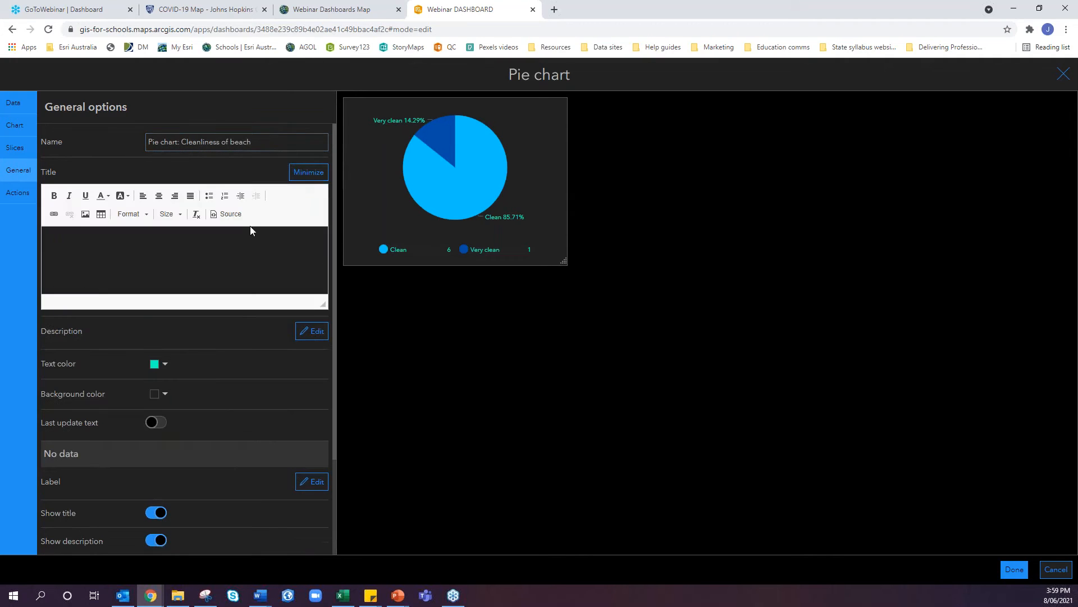
left_click(53, 195)
left_click(159, 195)
left_click(133, 214)
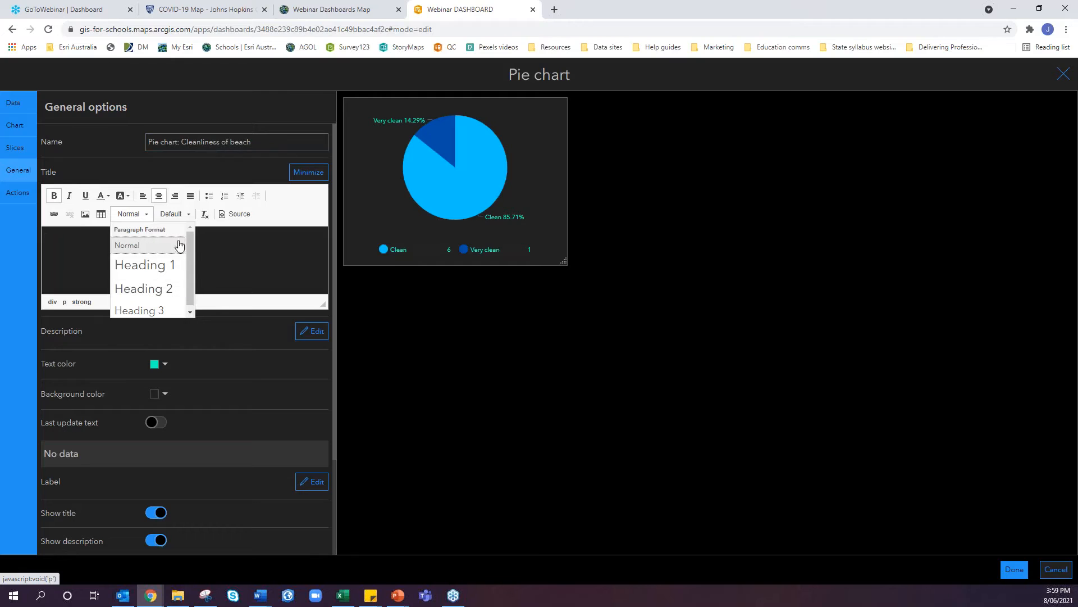
left_click(171, 214)
scroll(181, 282, "down", 2)
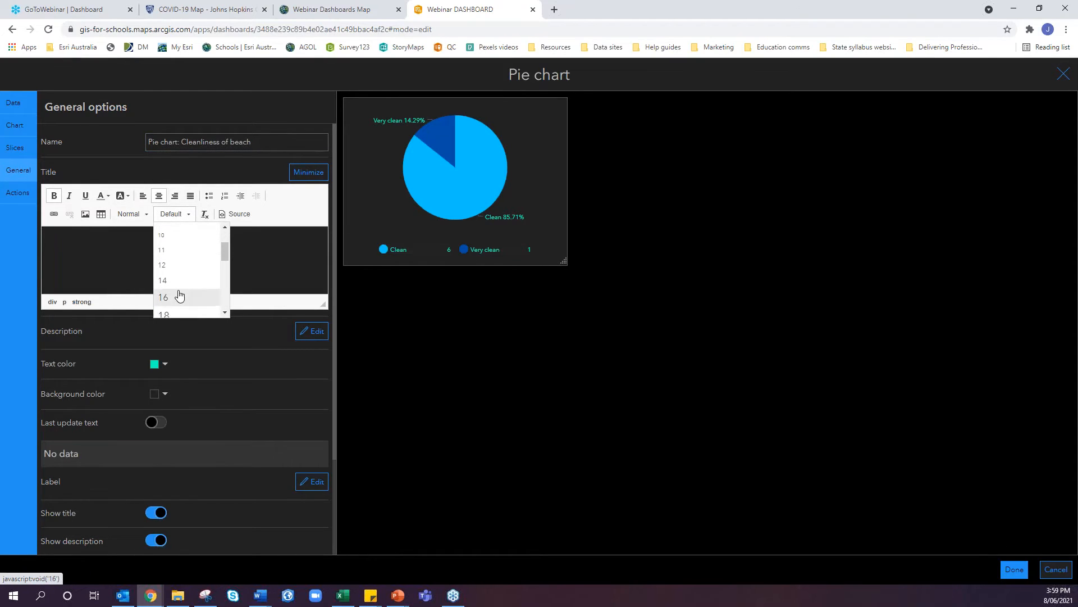
left_click(179, 296)
type("General cleanliness of beach")
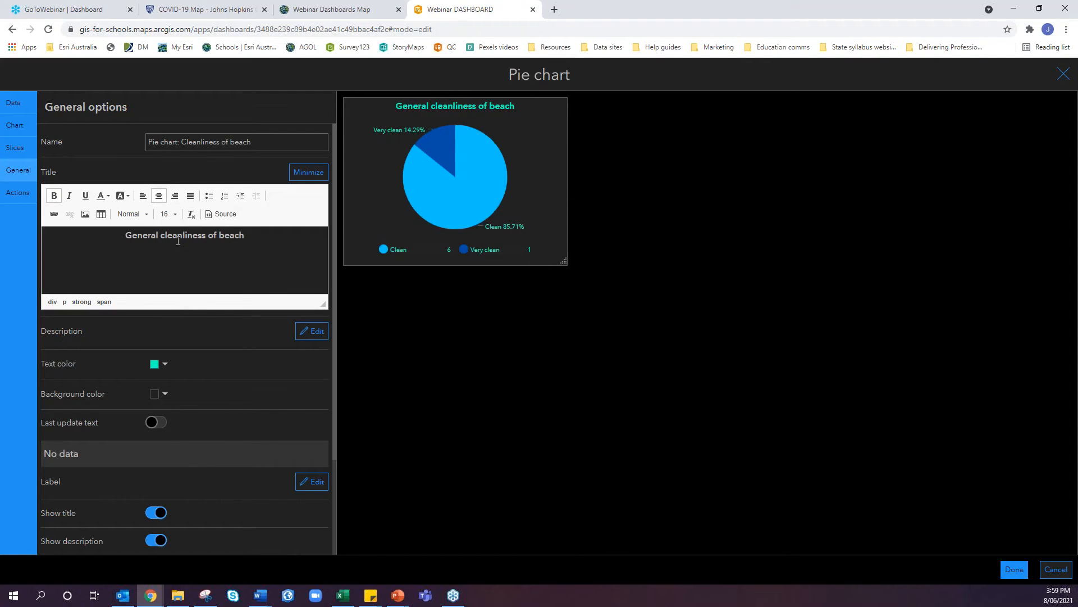
- Finish the pie chart's general options, keeping the no-data title shown, and add the chart to the dashboard
scroll(230, 380, "down", 2)
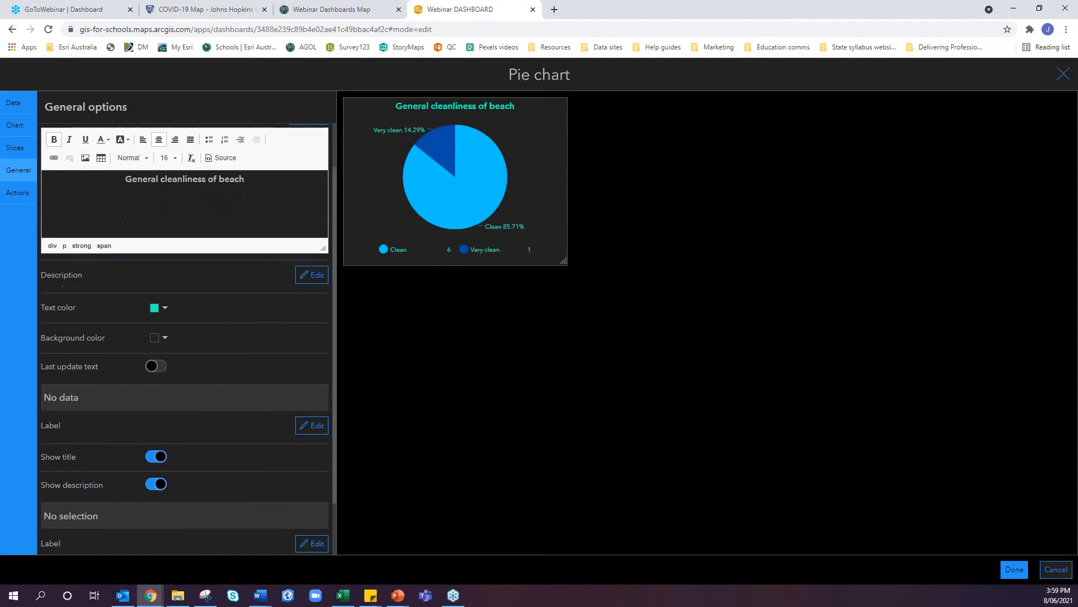
scroll(194, 330, "down", 1)
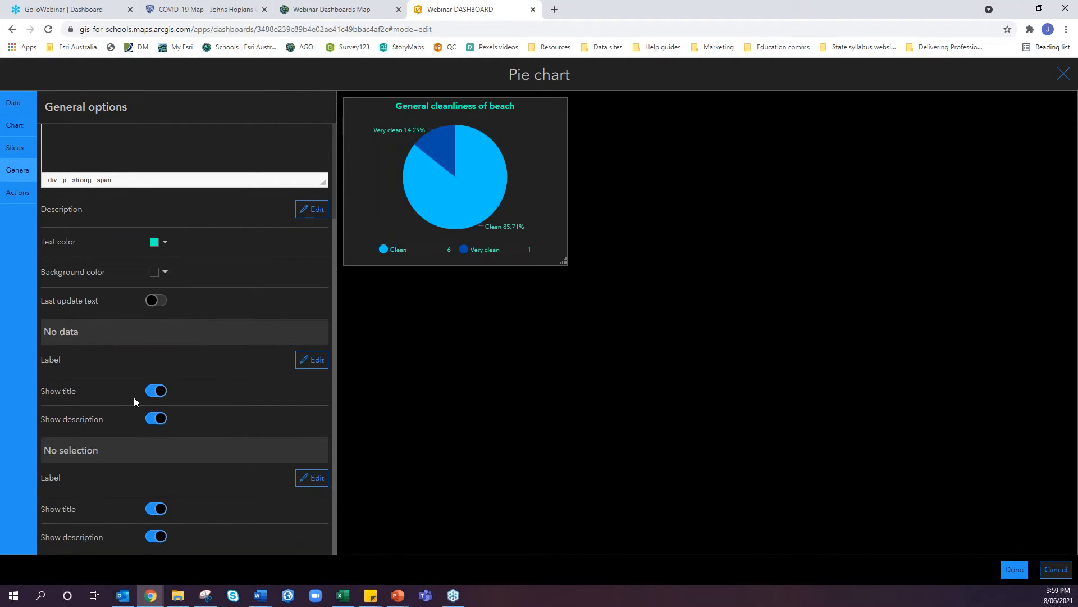
left_click(151, 391)
left_click(151, 391)
left_click(1014, 569)
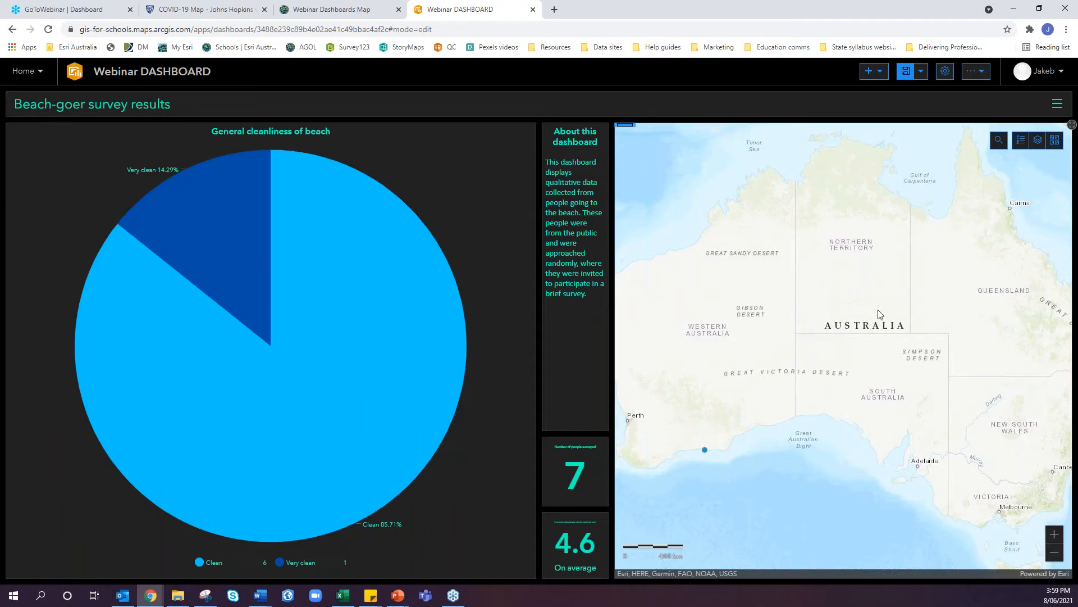
- Dock the cleanliness pie chart east of the map, narrow it, and slightly widen the column holding the description and indicators
mouse_move(17, 130)
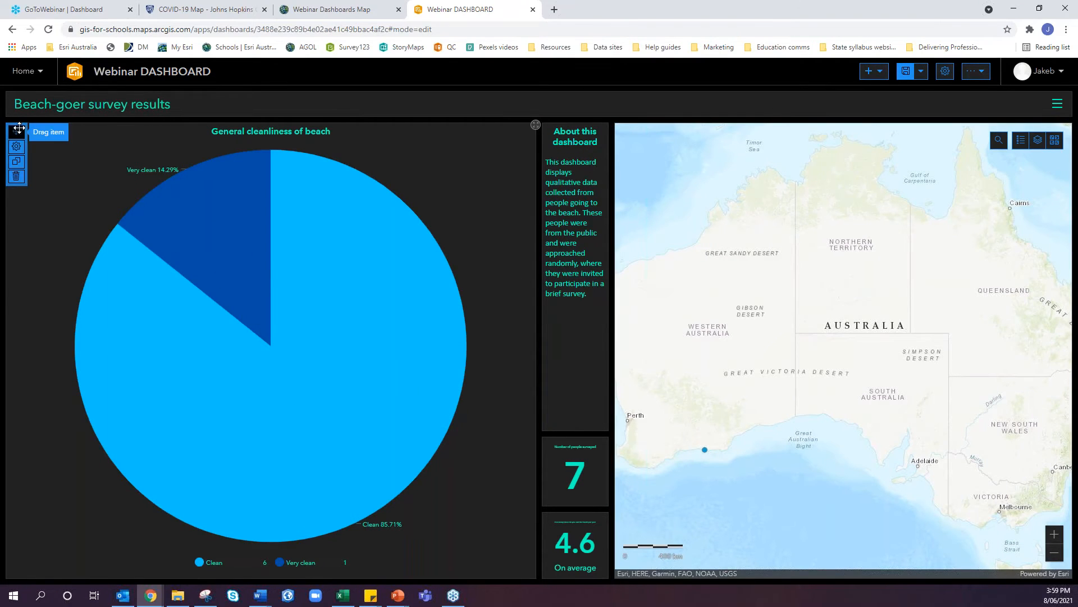
left_click_drag(17, 130, 910, 340)
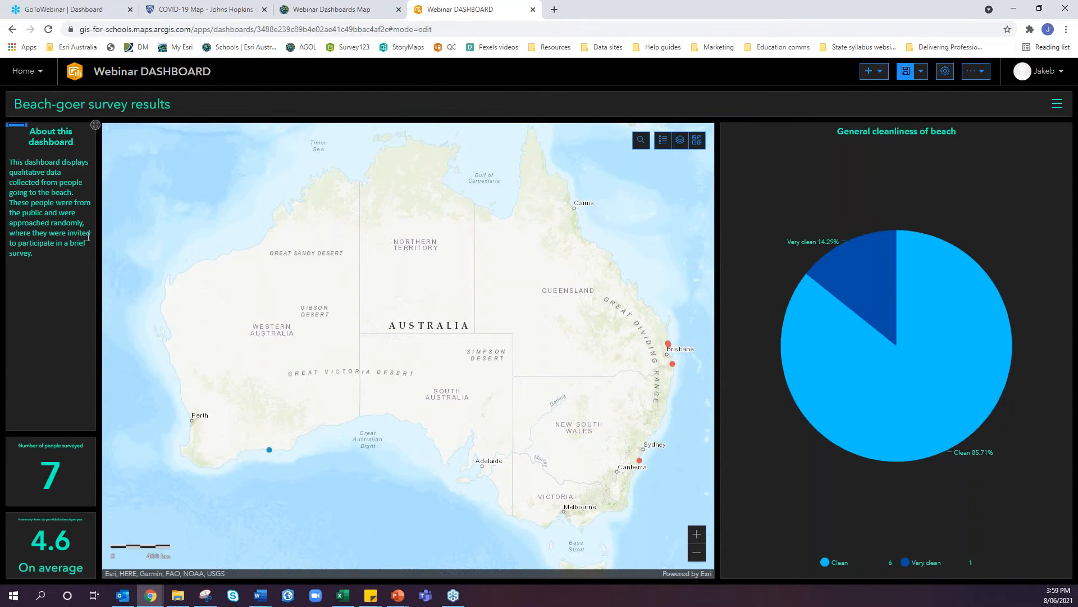
left_click_drag(718, 316, 849, 320)
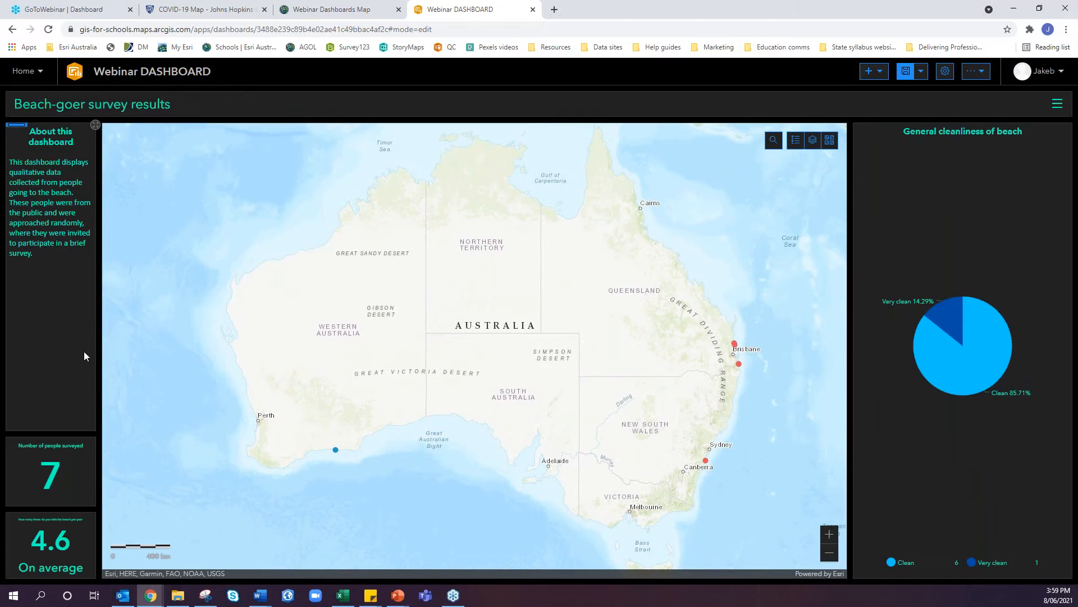
left_click_drag(99, 358, 128, 362)
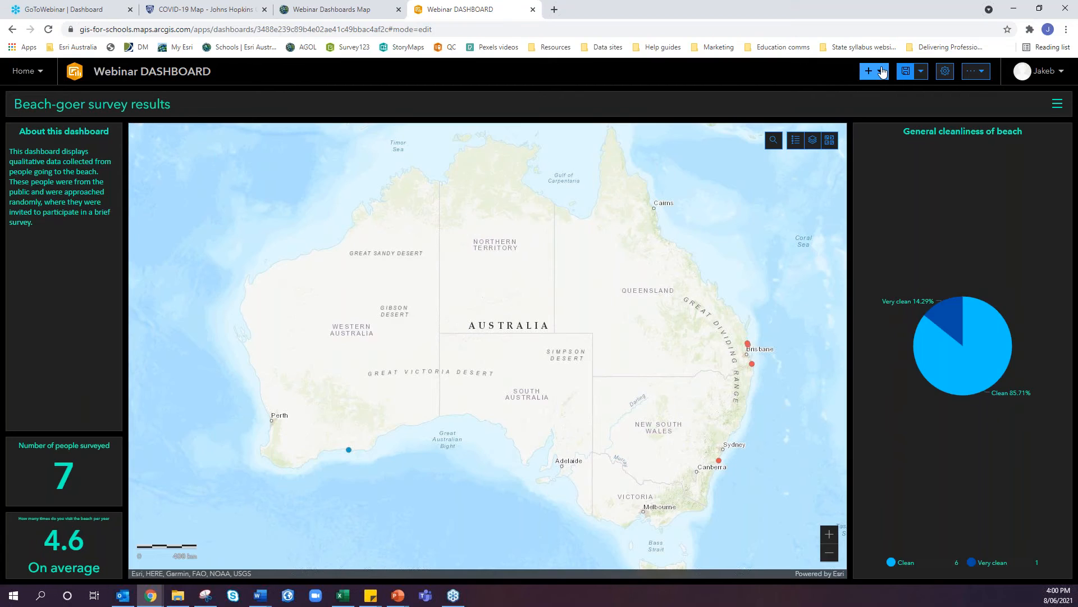
- Add a serial chart from the "Why is this your 'go-to' beach?" layer, categorised by the "Why is this beach your 'go-to' beach?" field
left_click(881, 71)
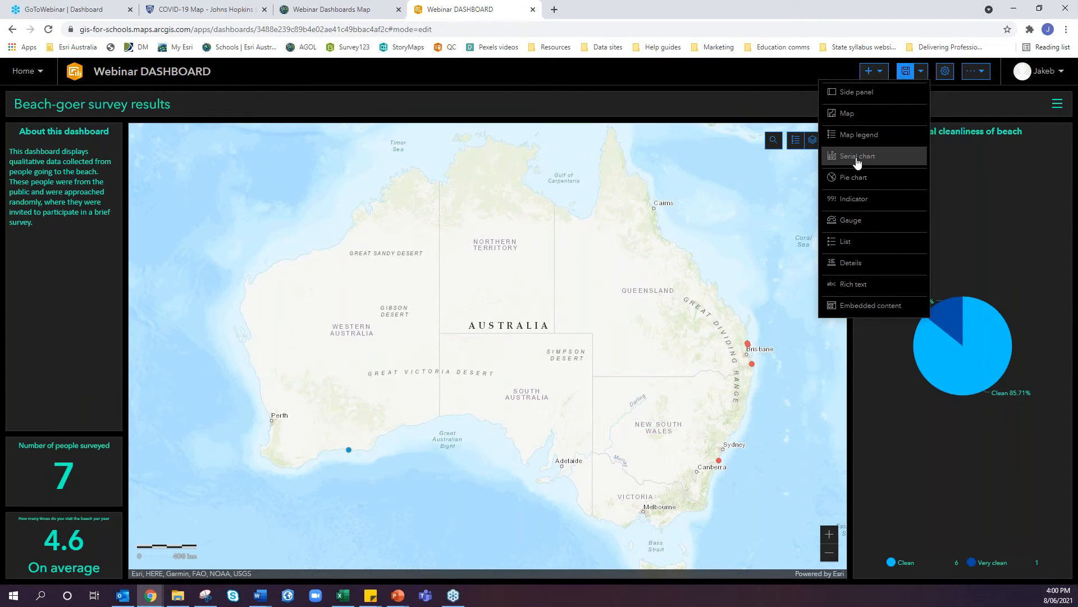
left_click(858, 156)
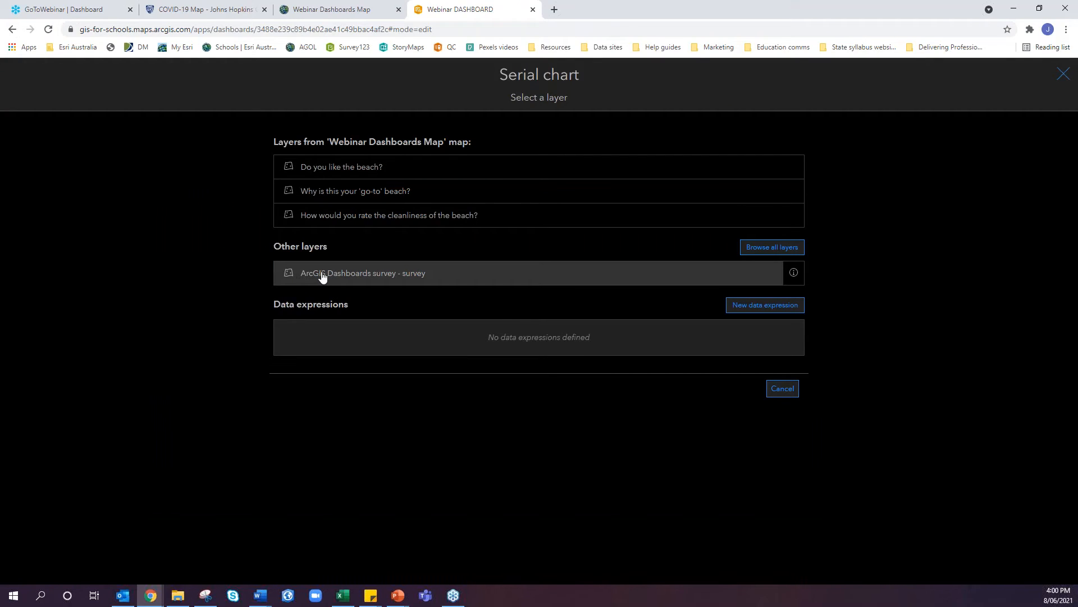
left_click(366, 197)
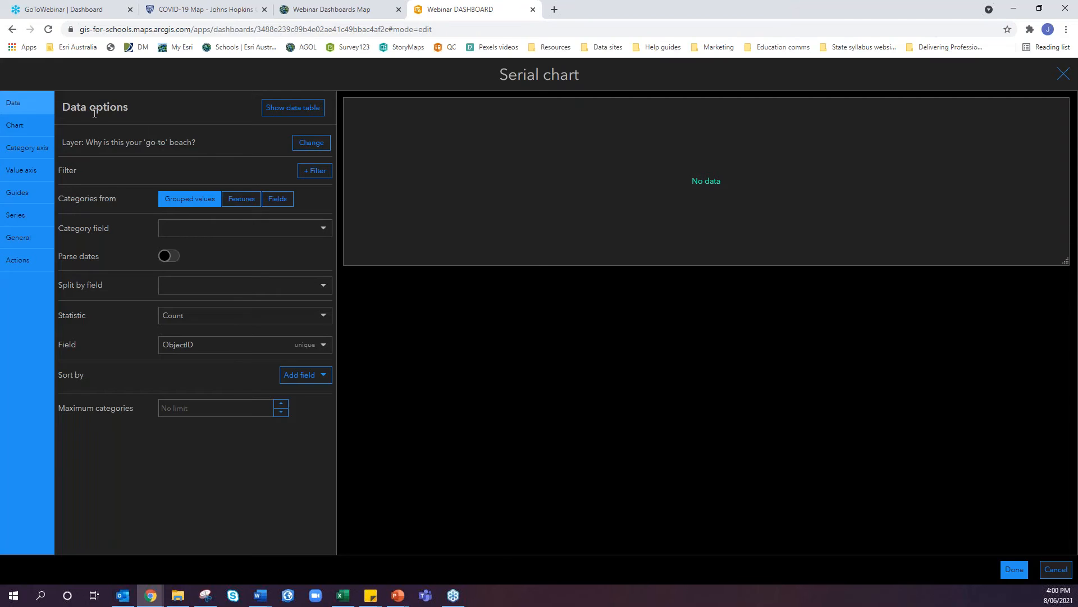
left_click(174, 230)
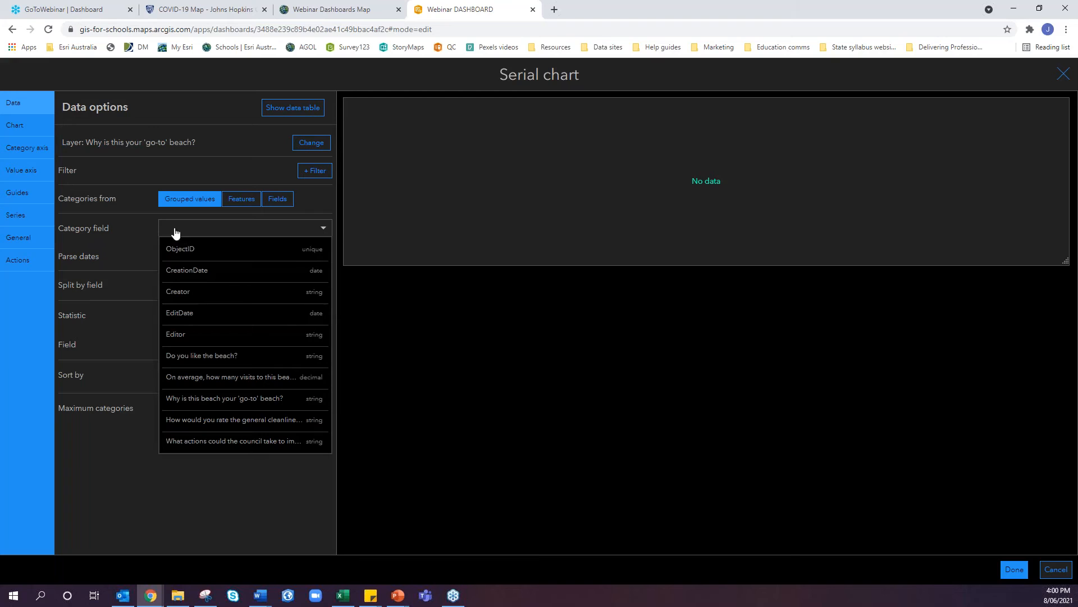
left_click(256, 400)
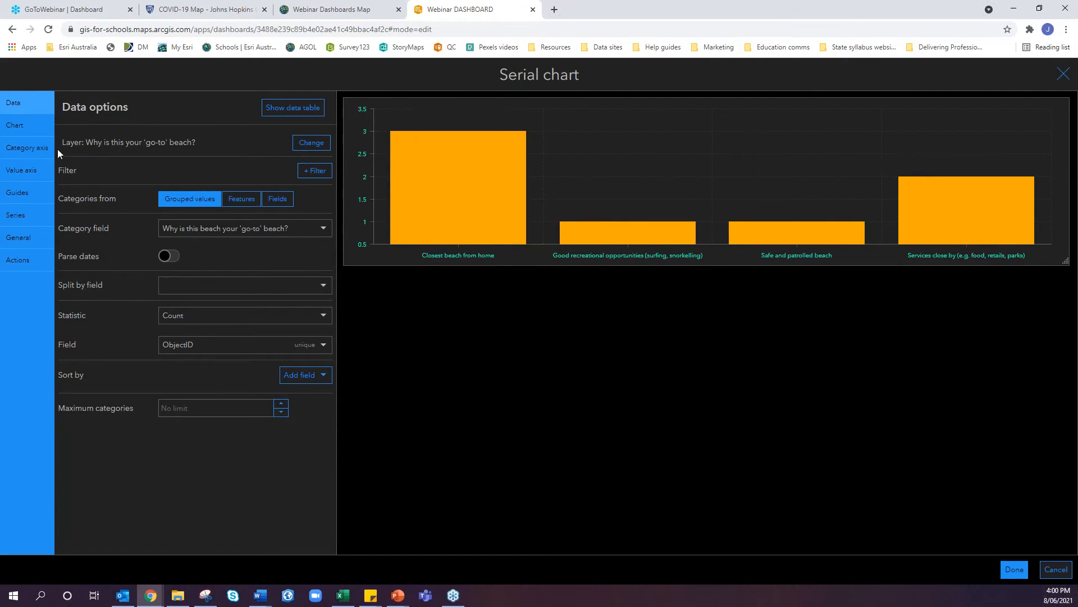
- Title the serial chart's category axis "Reason for going to this beach"
left_click(25, 126)
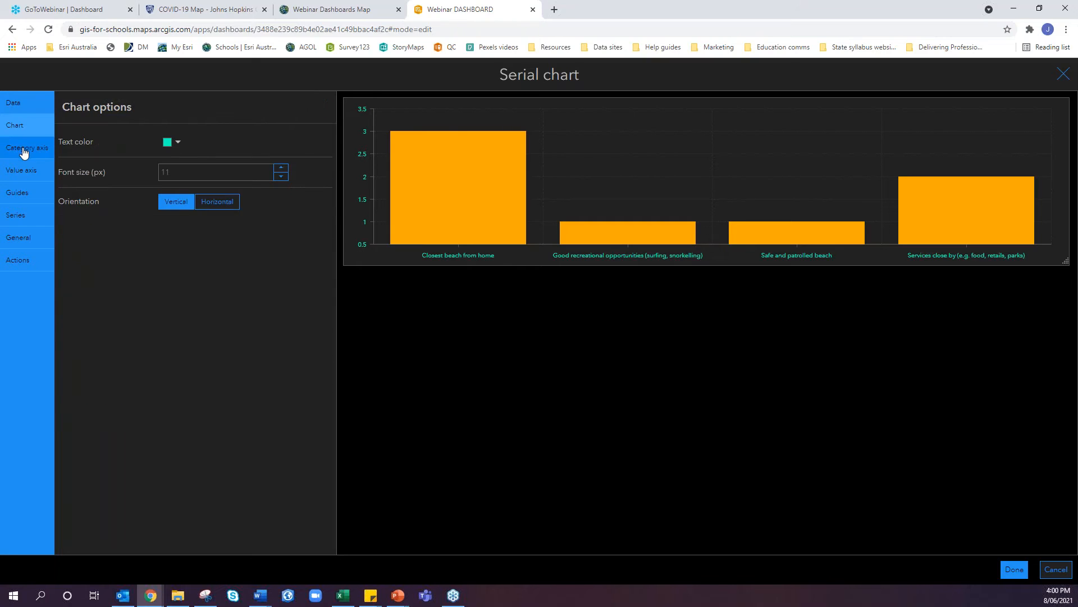
left_click(24, 151)
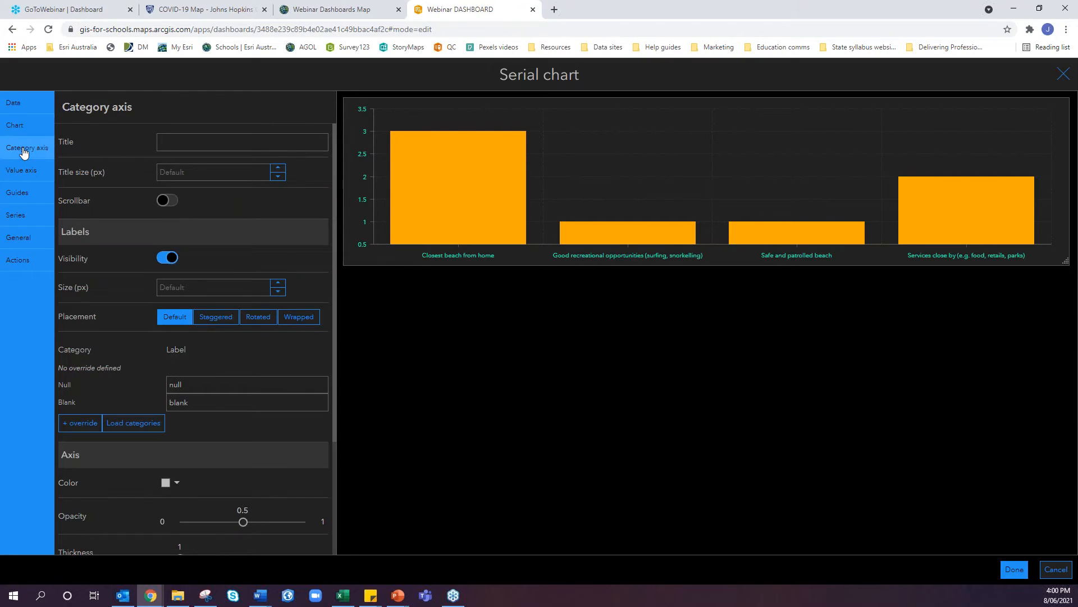
left_click(188, 145)
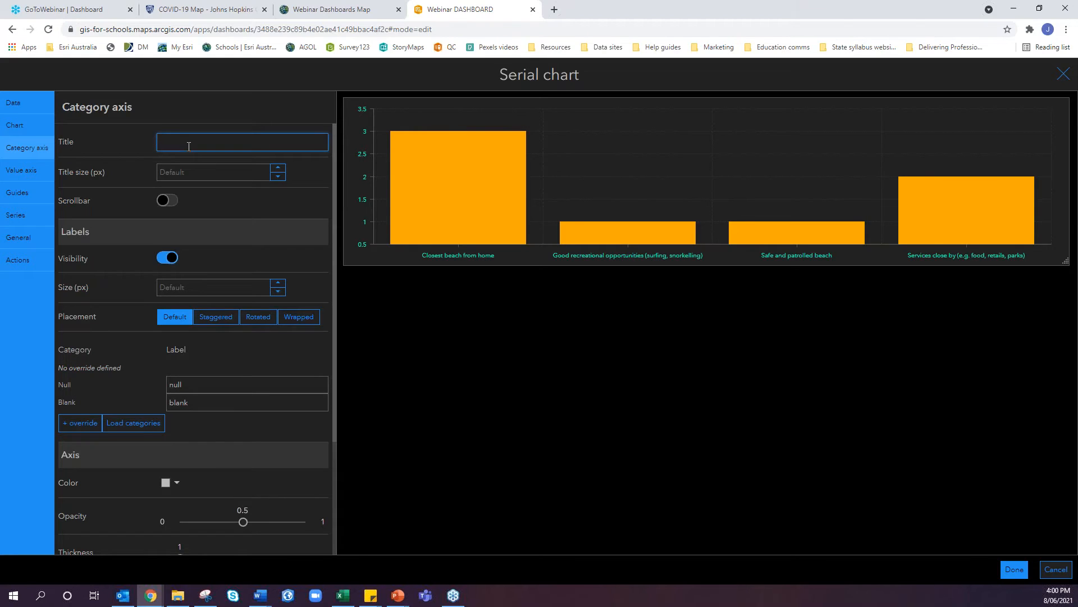
type("Reaso")
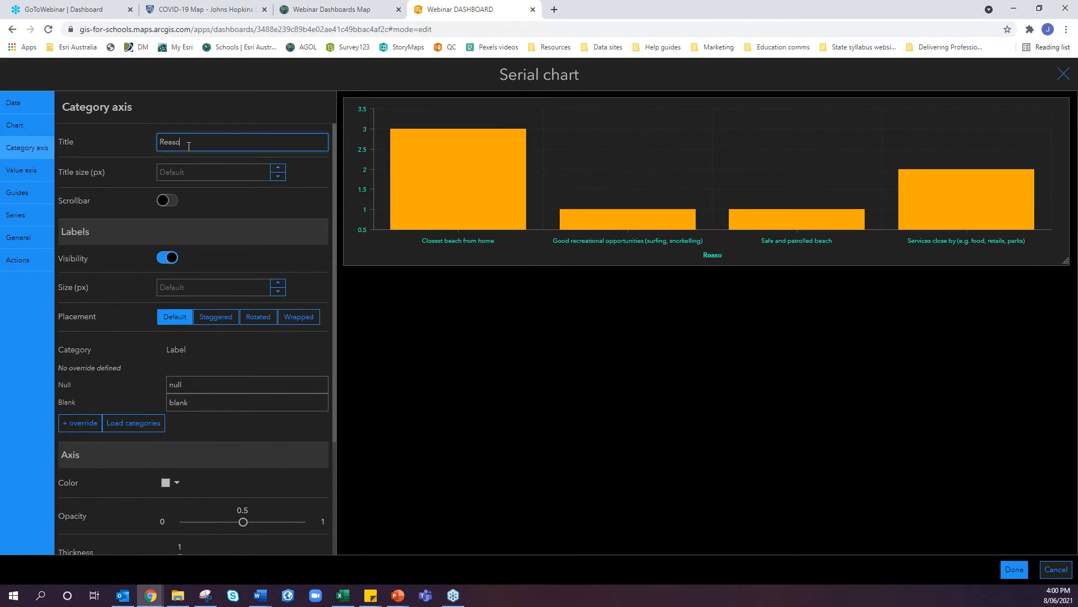
type("n for going to this beach")
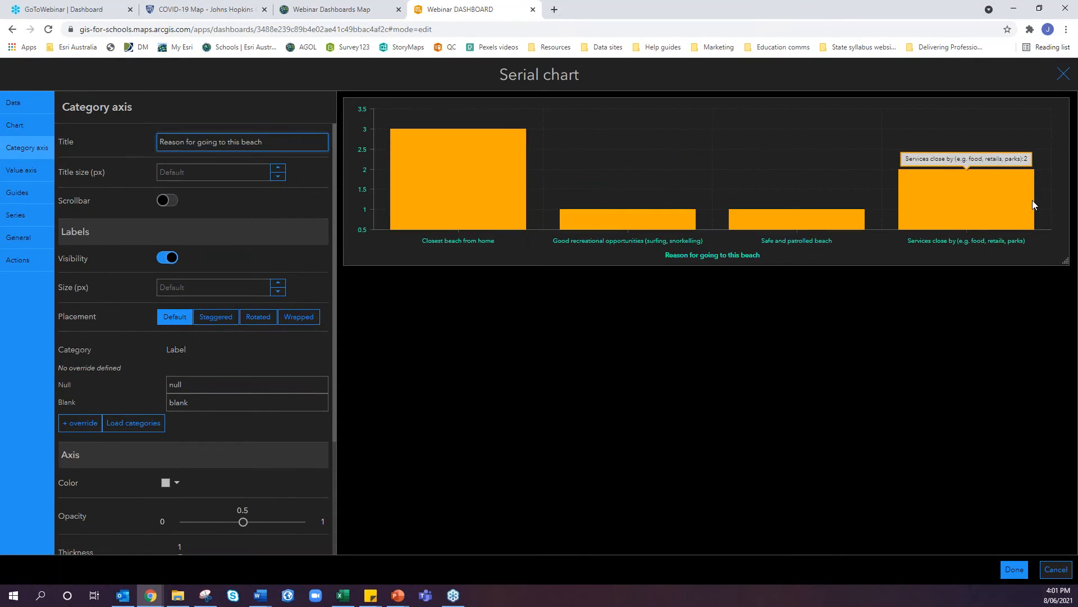
- Set the category axis labels to Staggered placement and the axis line's opacity to 1
left_click(214, 318)
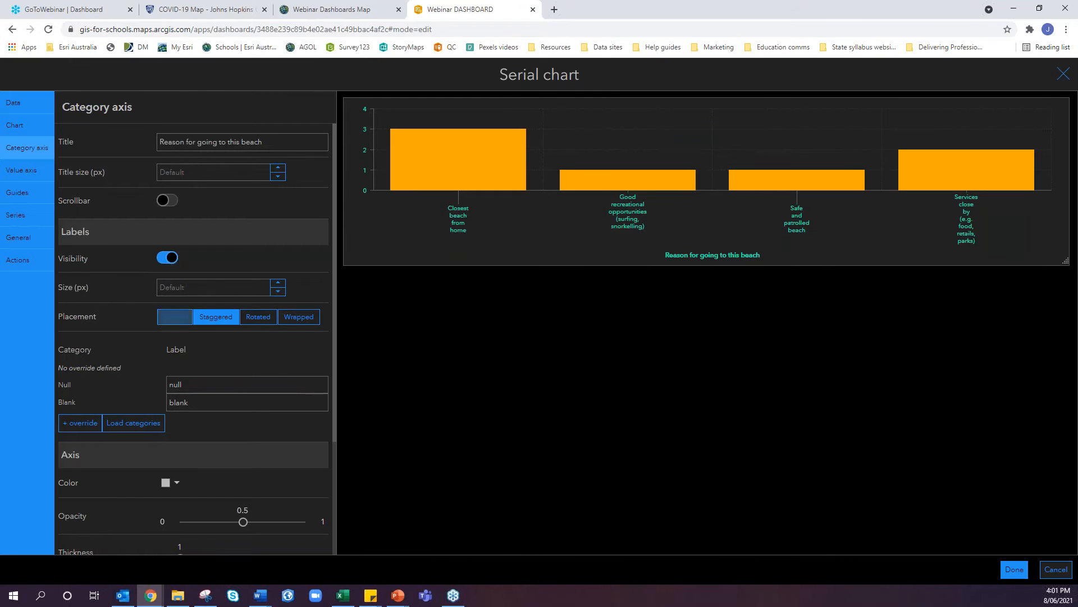
scroll(72, 293, "down", 1)
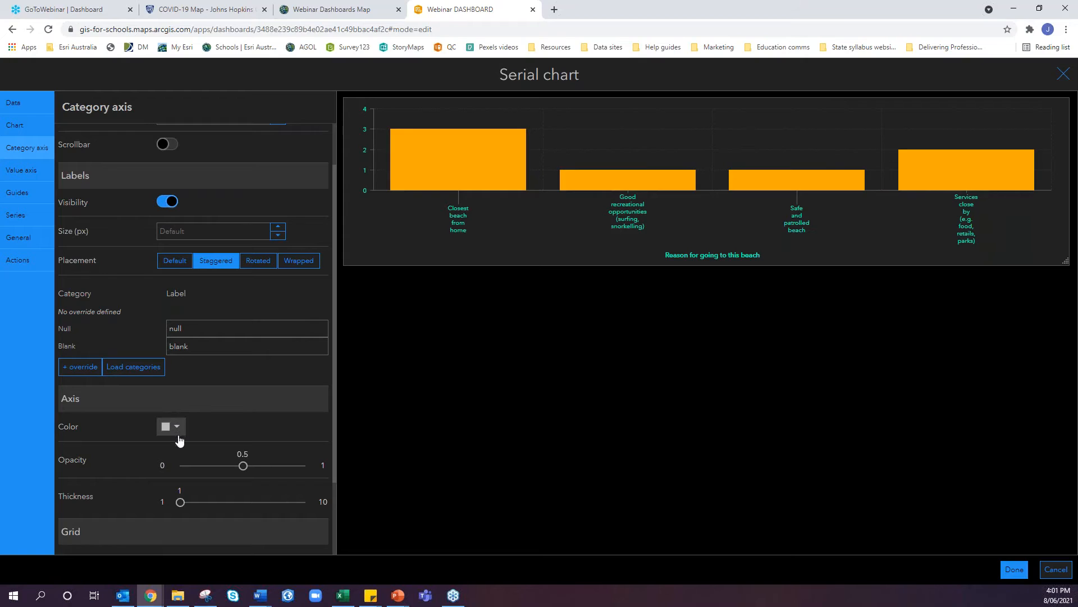
left_click_drag(243, 465, 476, 473)
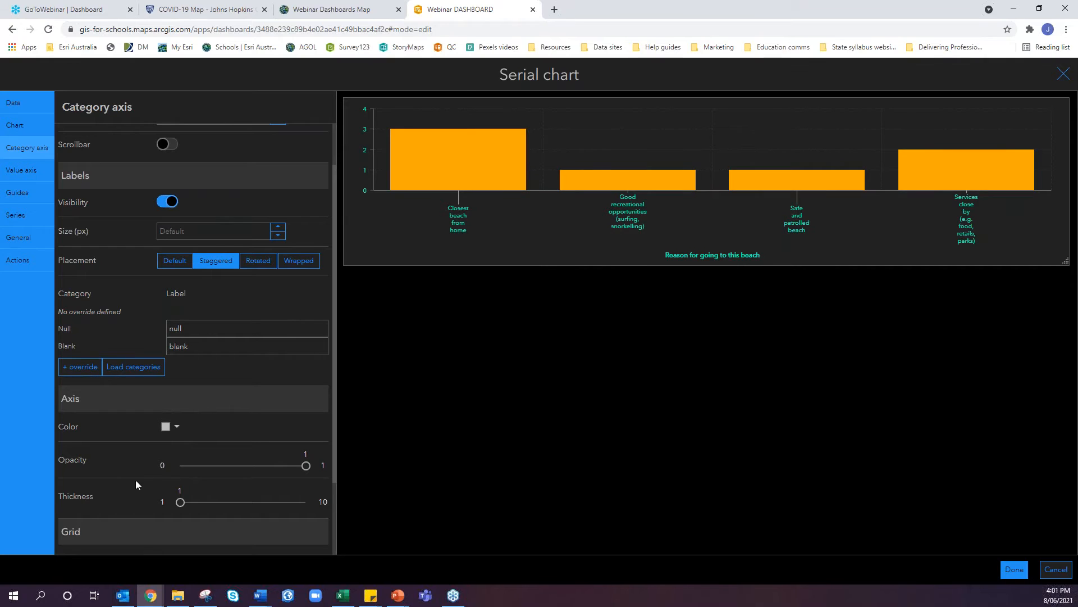
- Title the value axis "Number of responses" and limit it to integers only
left_click(30, 172)
left_click(177, 144)
type("Nu")
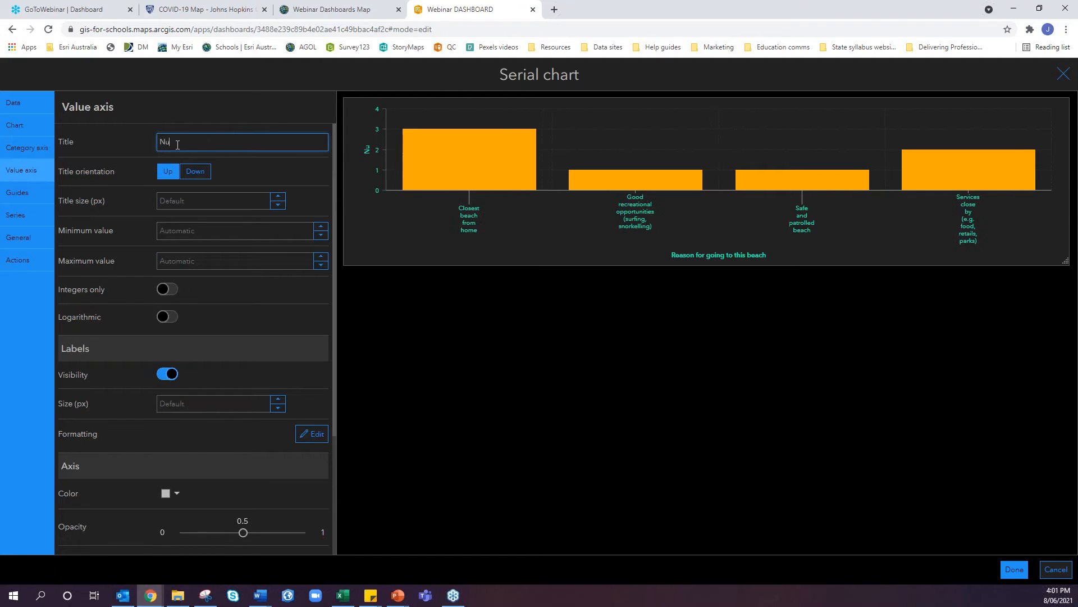
type("mber of responses")
left_click(172, 292)
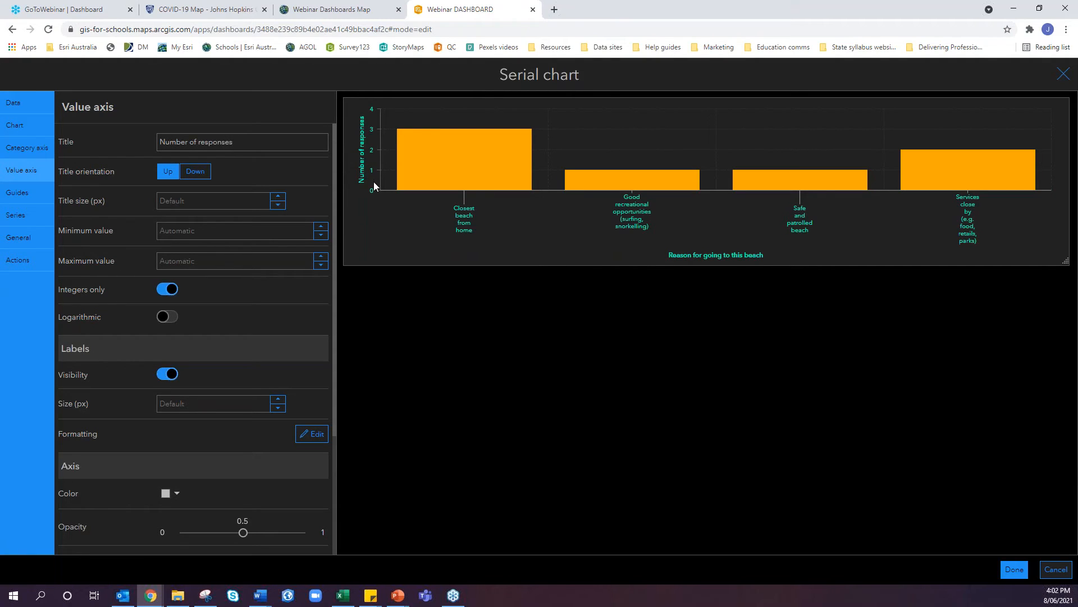
- Set the value axis line's opacity to 1
scroll(209, 308, "down", 1)
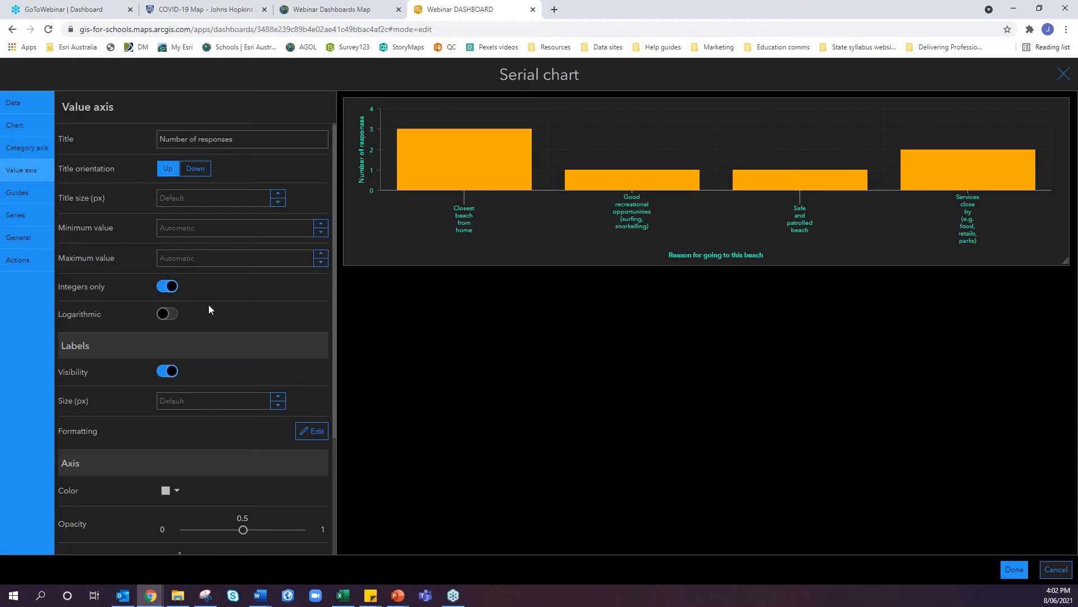
scroll(209, 309, "down", 1)
left_click_drag(242, 476, 330, 484)
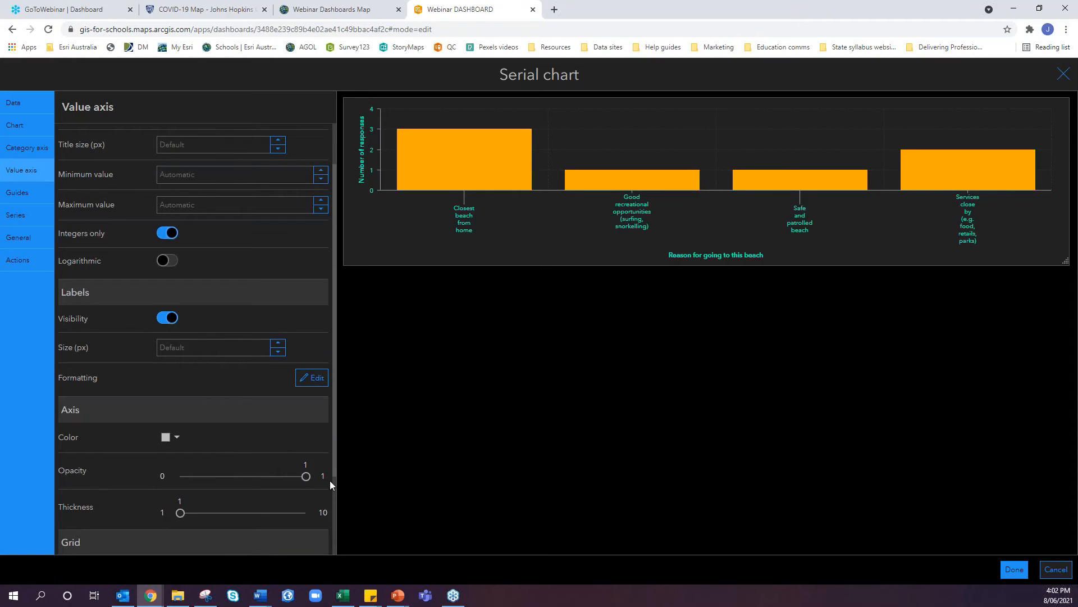
- Colour the serial chart's bars by category instead of with a single colour
left_click(11, 194)
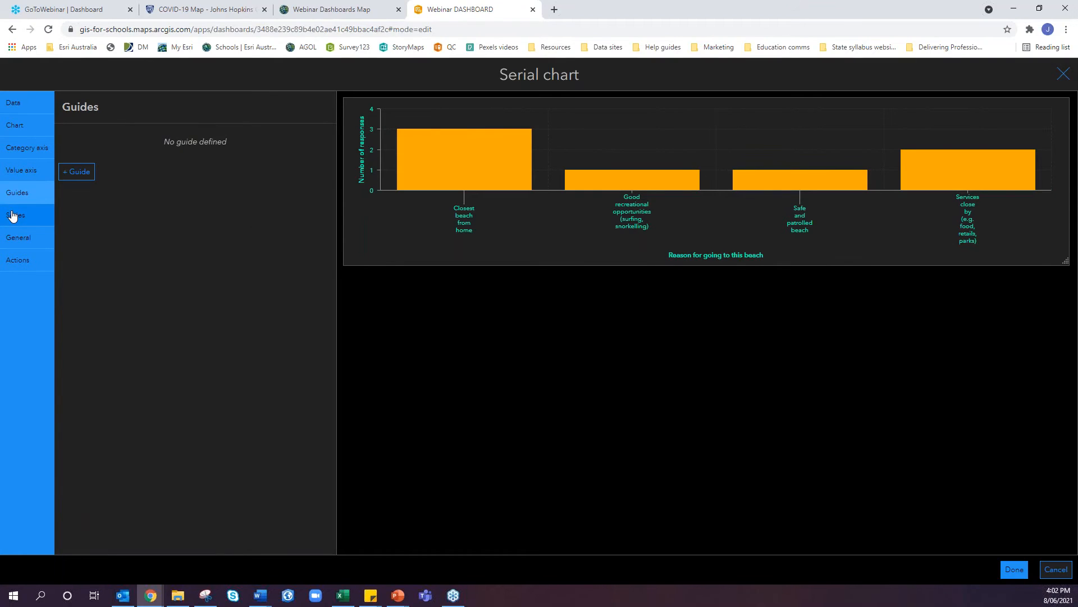
left_click(12, 215)
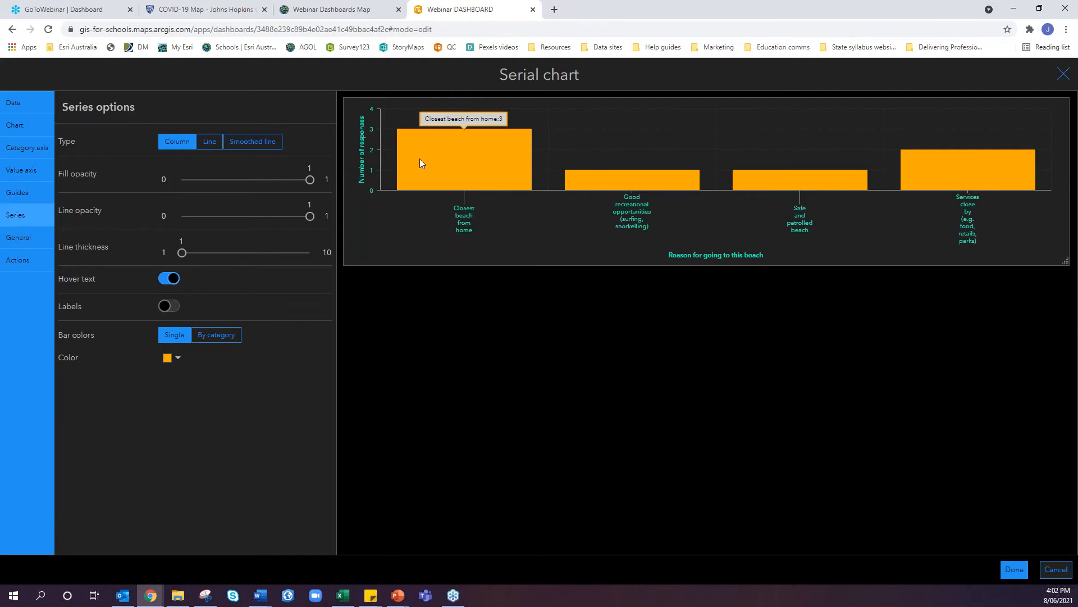
mouse_move(961, 172)
mouse_move(483, 166)
left_click(220, 336)
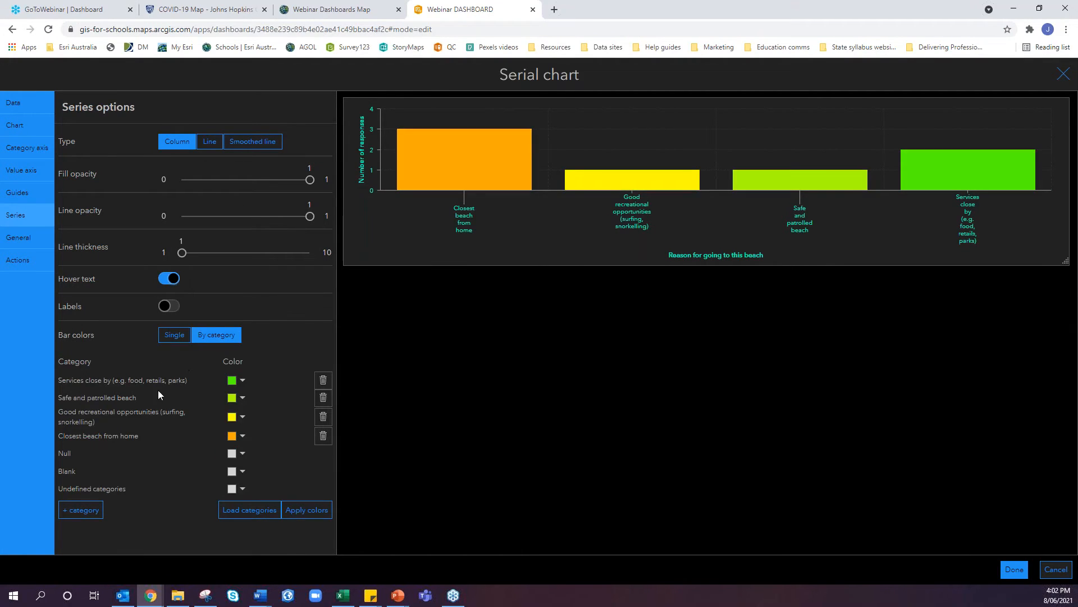
mouse_move(463, 180)
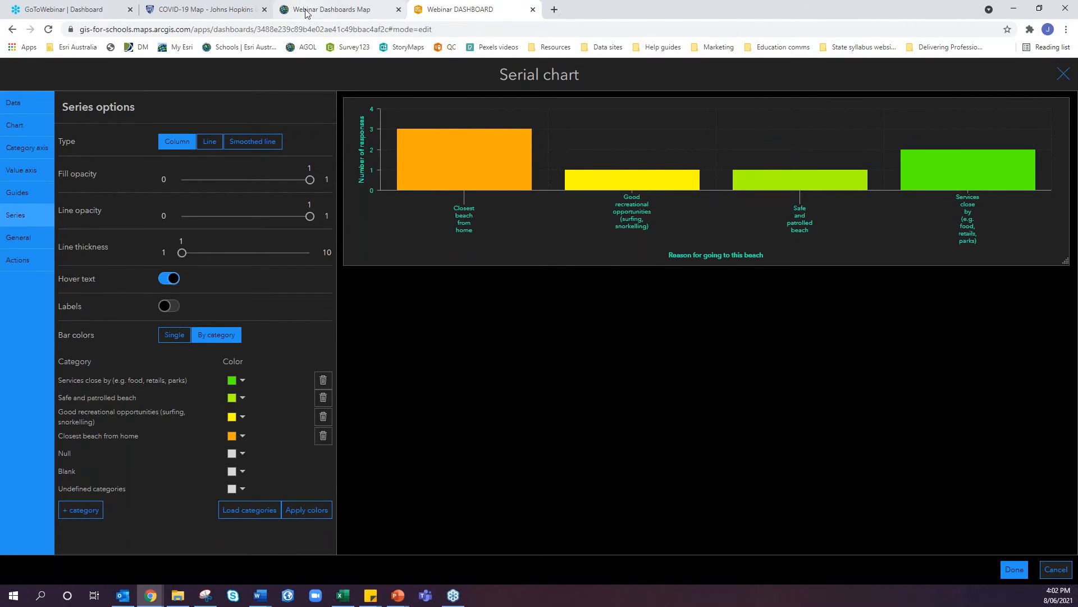
- In the Webinar Dashboards Map, show only the "Why is this your 'go-to' beach?" layer and examine its legend colours and categories
left_click(331, 10)
left_click(81, 131)
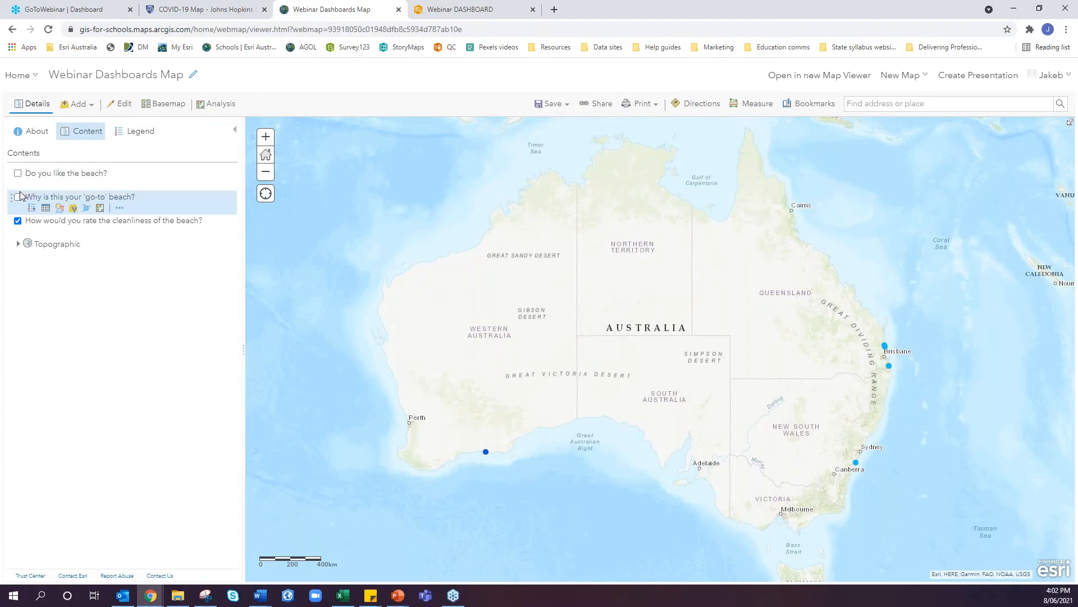
left_click(17, 197)
left_click(17, 221)
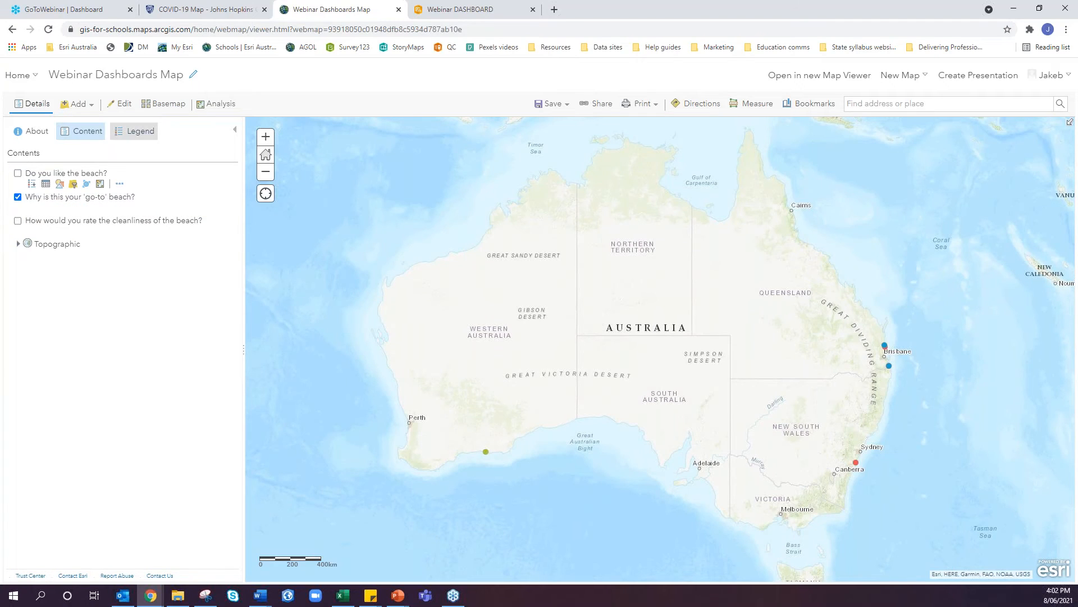
left_click(139, 131)
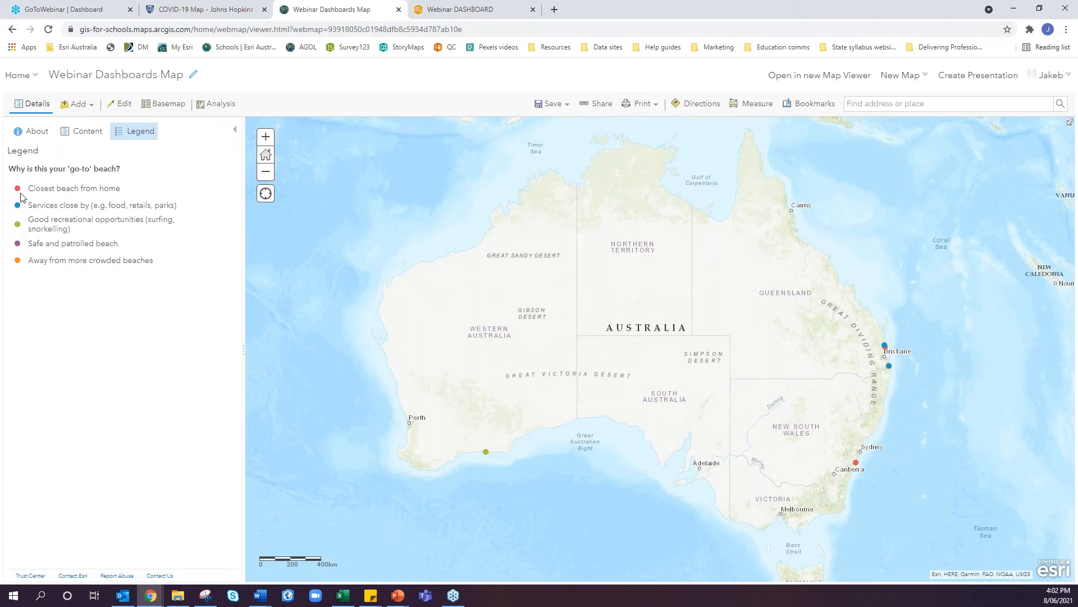
- Back in the Webinar DASHBOARD, set the "Services close by" category's bar colour to orange-red #ff5500
left_click(484, 12)
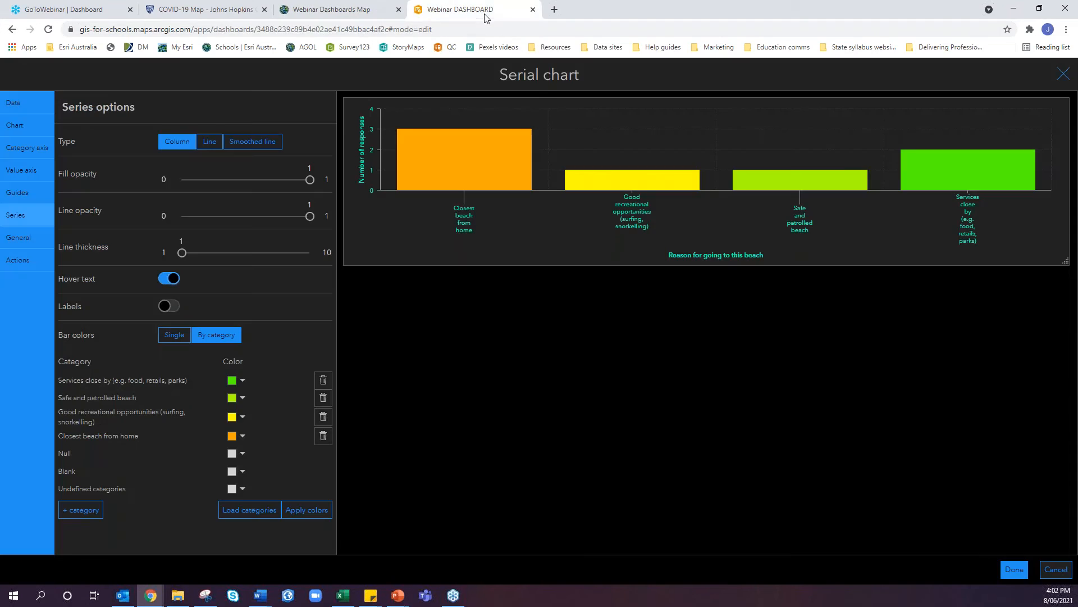
left_click(232, 380)
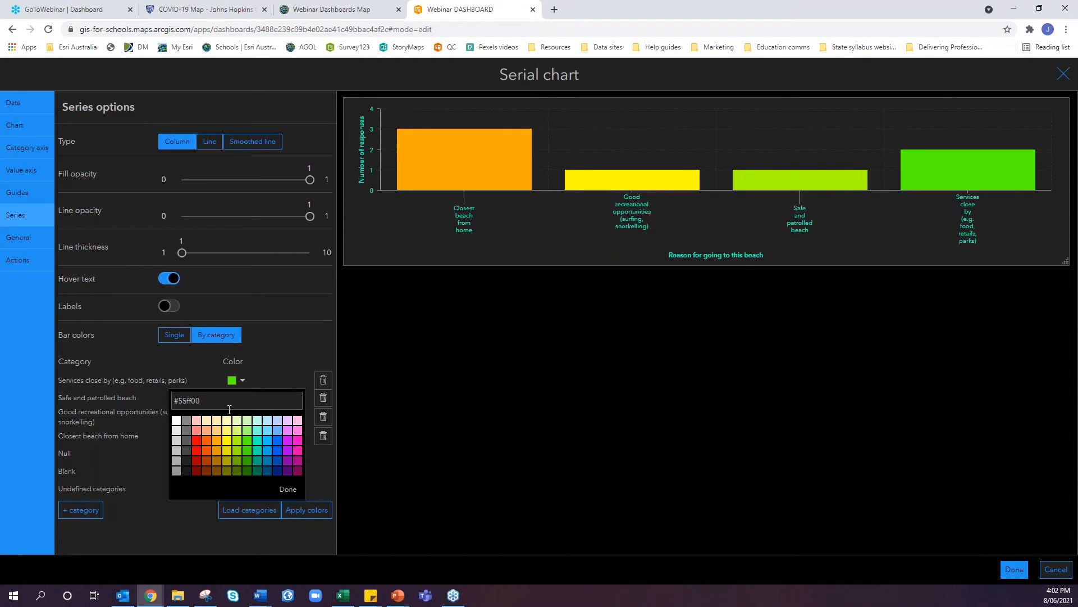
left_click(207, 443)
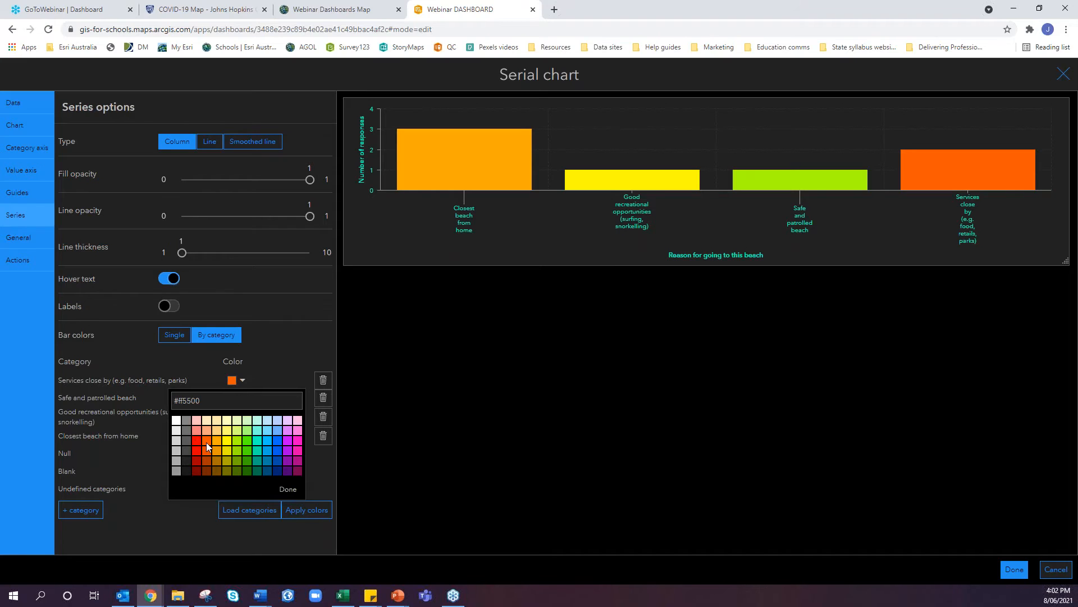
left_click(289, 489)
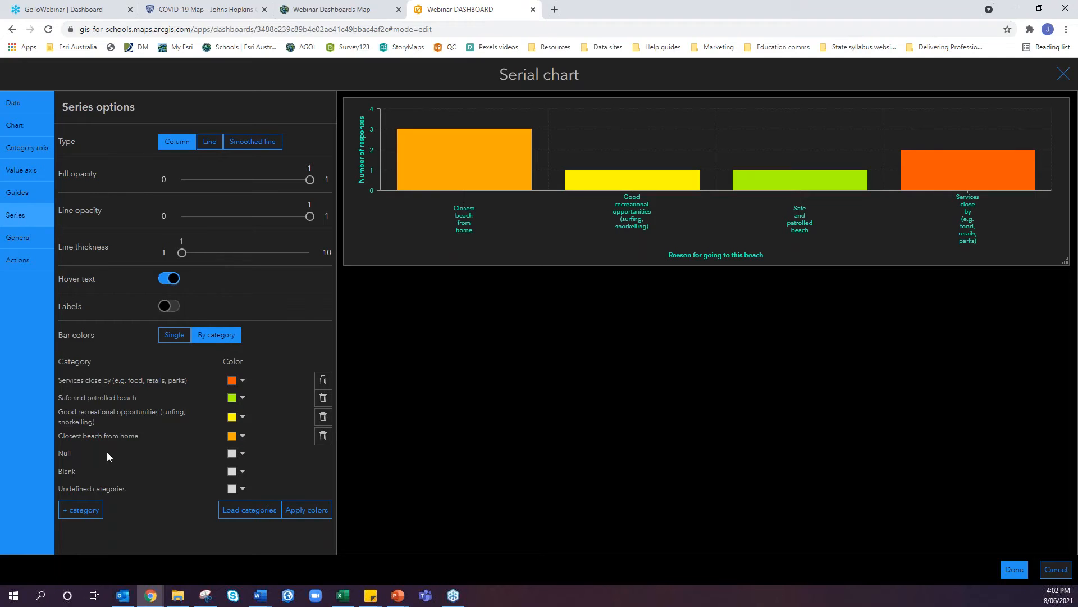
- Add a bar colour category named "Away from more crowded beaches", using the wording of the map legend
left_click(80, 512)
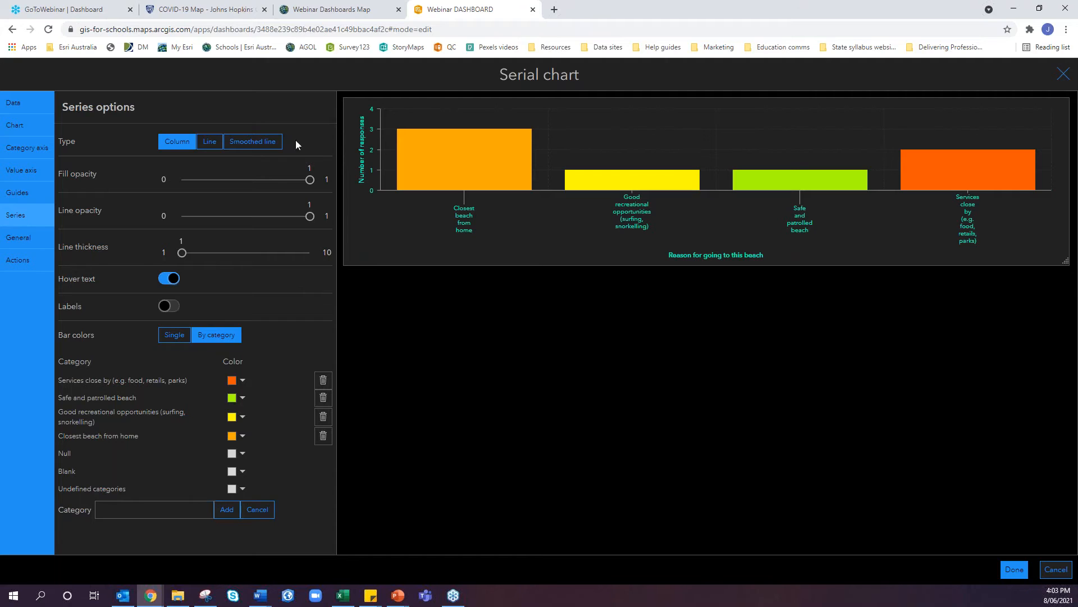
left_click(335, 11)
left_click(441, 9)
left_click(177, 507)
type("Aw")
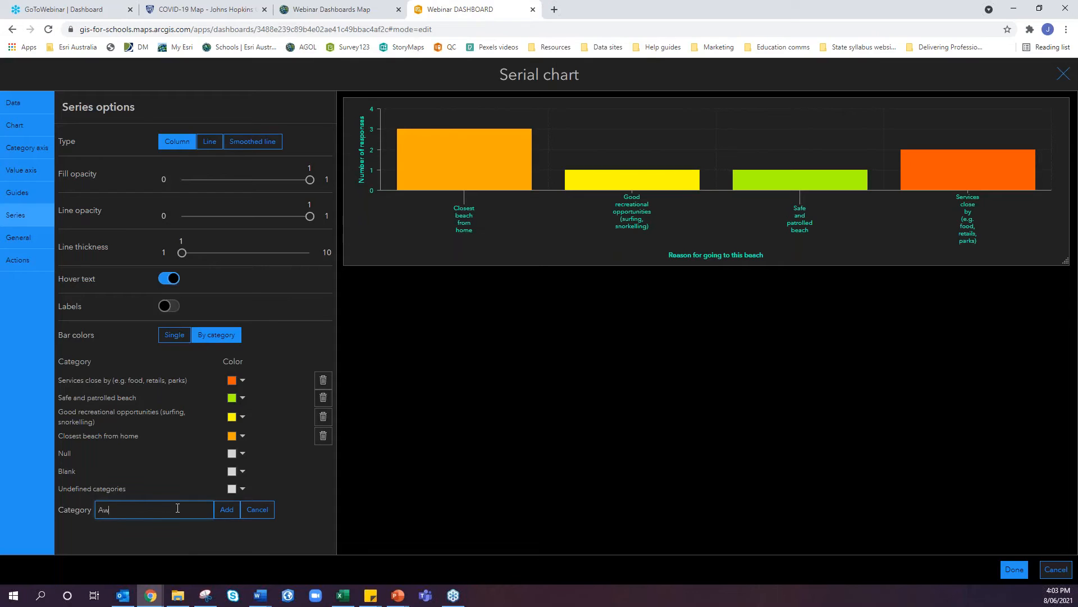
type("ay from more crowsded beaches")
left_click(225, 514)
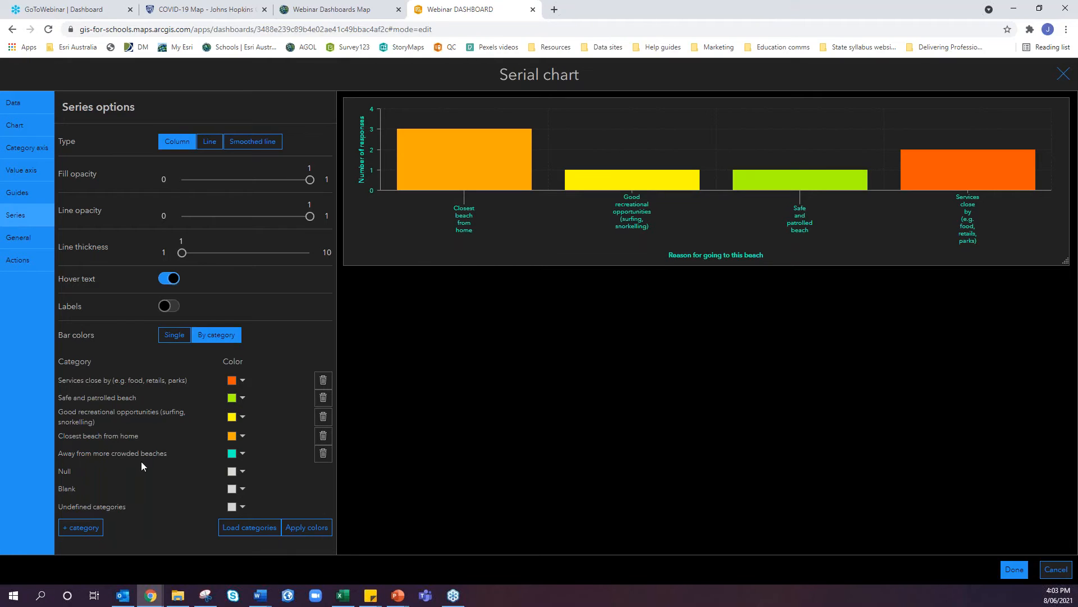
- Rename the serial chart element "Chart: Go to beach"
left_click(26, 232)
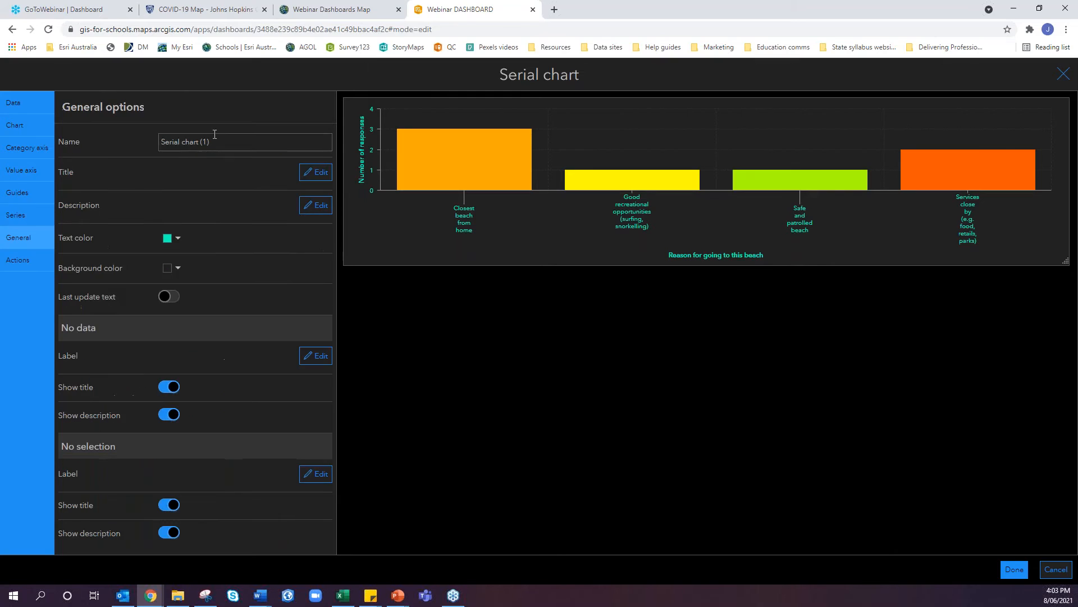
left_click_drag(222, 142, 34, 137)
type("Chart")
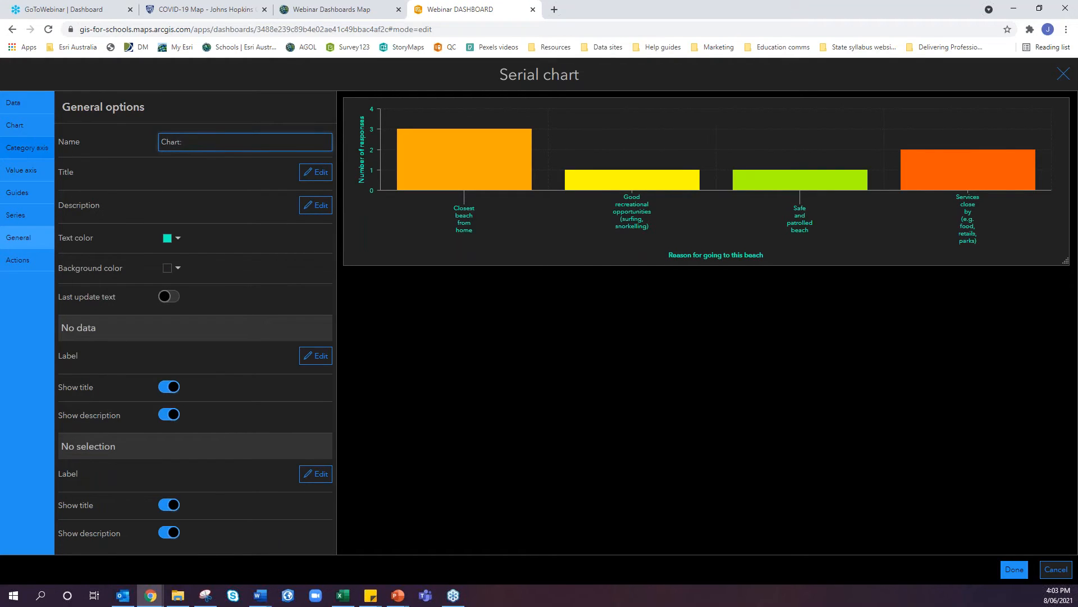
type(": Go to beach")
- Give the serial chart the bold, centred title "Why is this your 'go-to' beach?"
left_click(315, 172)
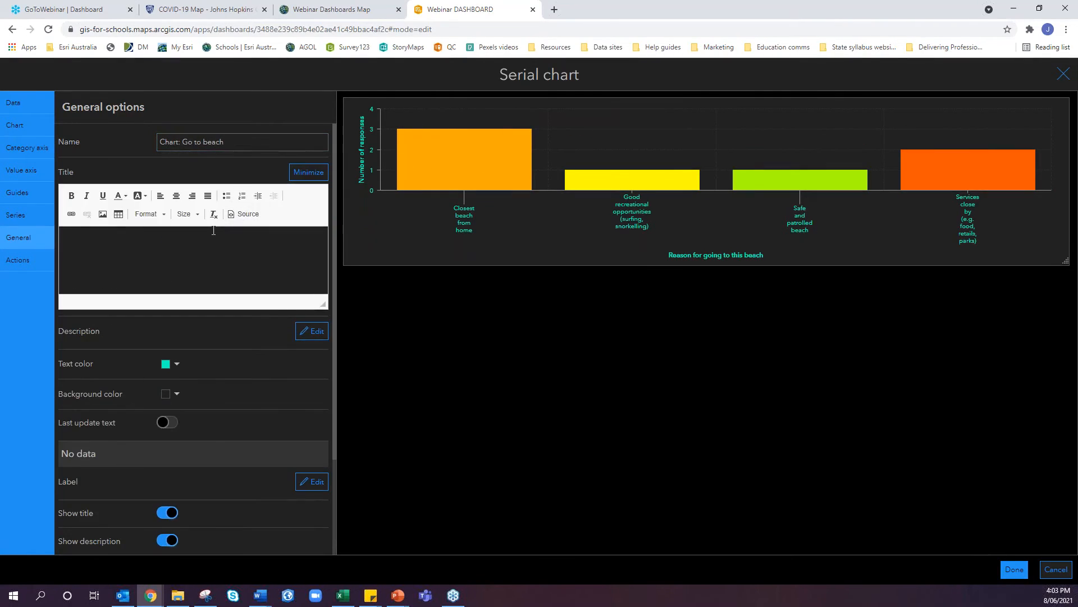
left_click(71, 195)
left_click(177, 198)
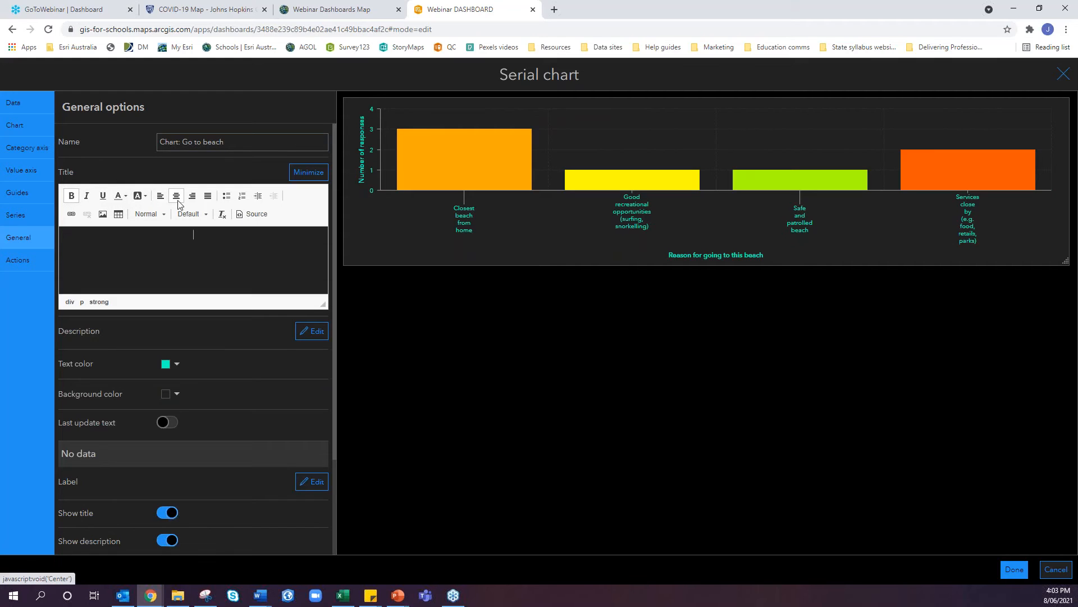
type("Why is th")
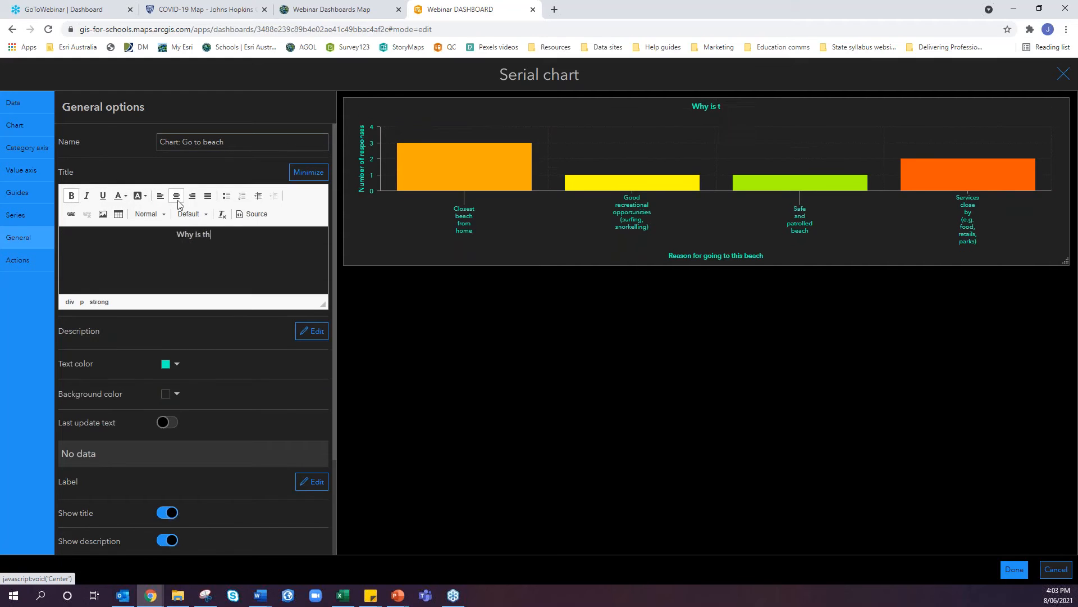
type("is your 'go")
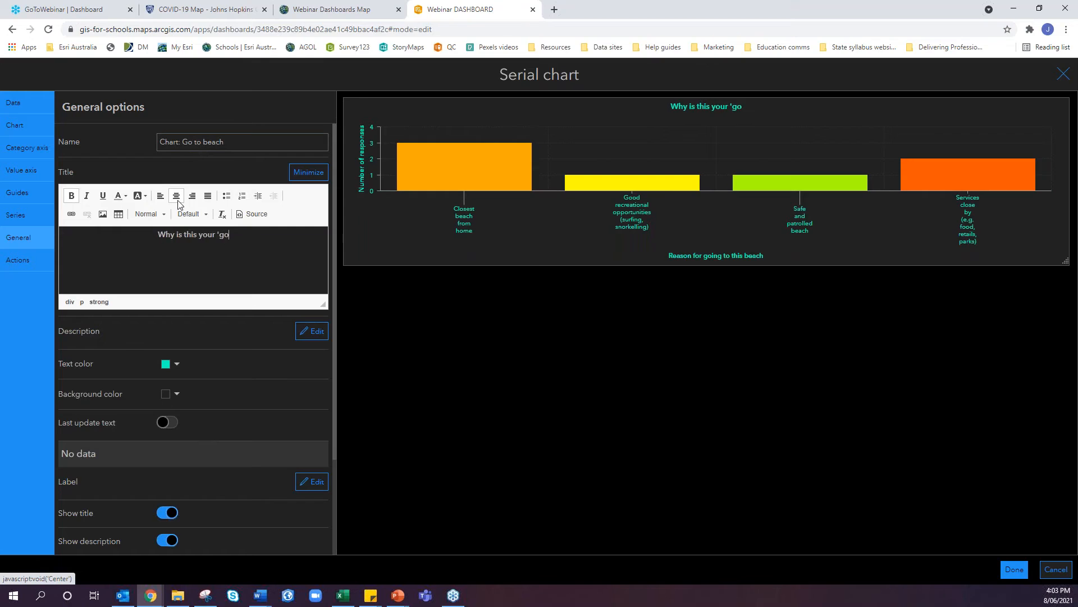
type("-to' beach?")
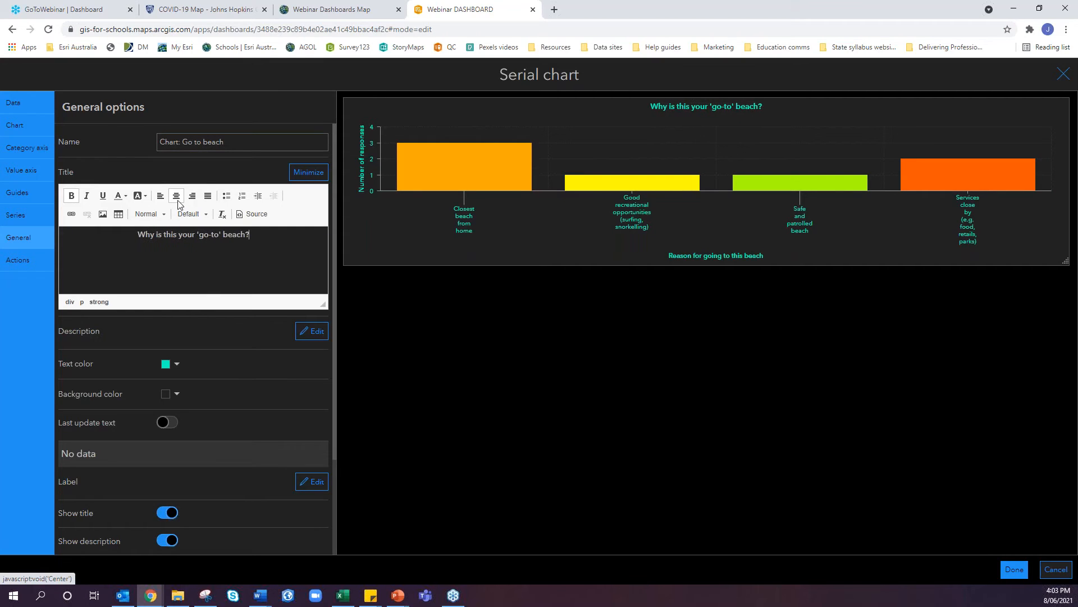
- Finish the serial chart and dock it below the "General cleanliness of beach" pie chart
left_click(1021, 569)
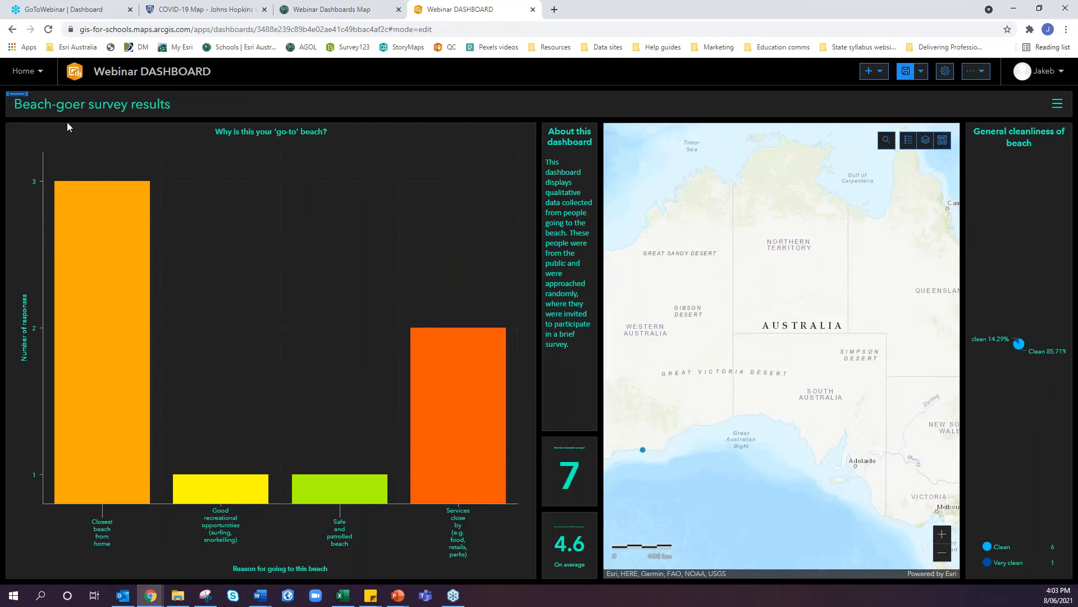
left_click_drag(15, 130, 1021, 558)
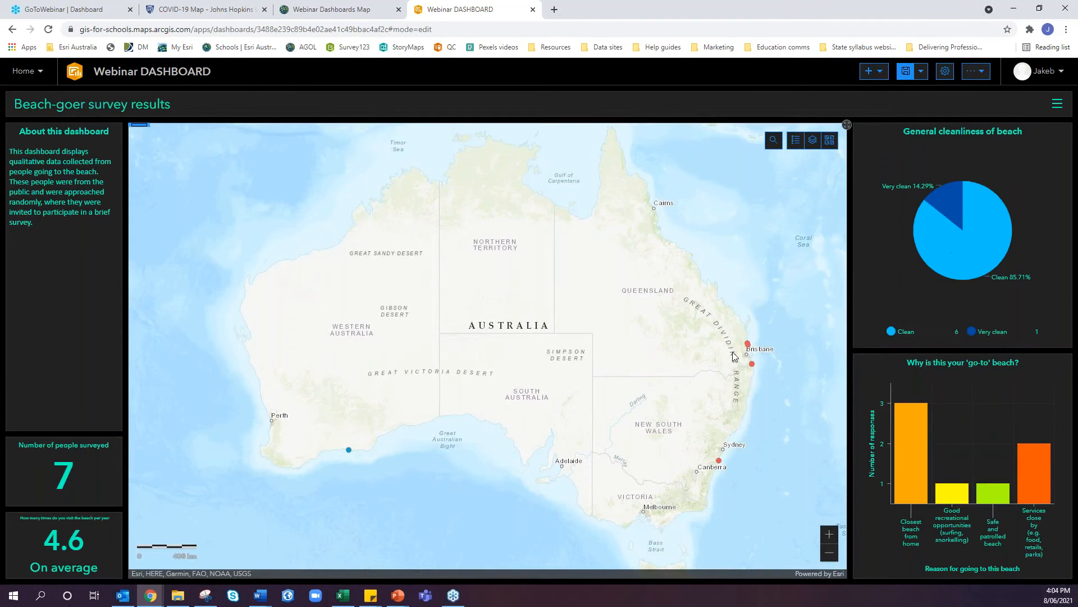
- Add a List element to the dashboard based on the "ArcGIS Dashboards survey - survey" layer
left_click(874, 71)
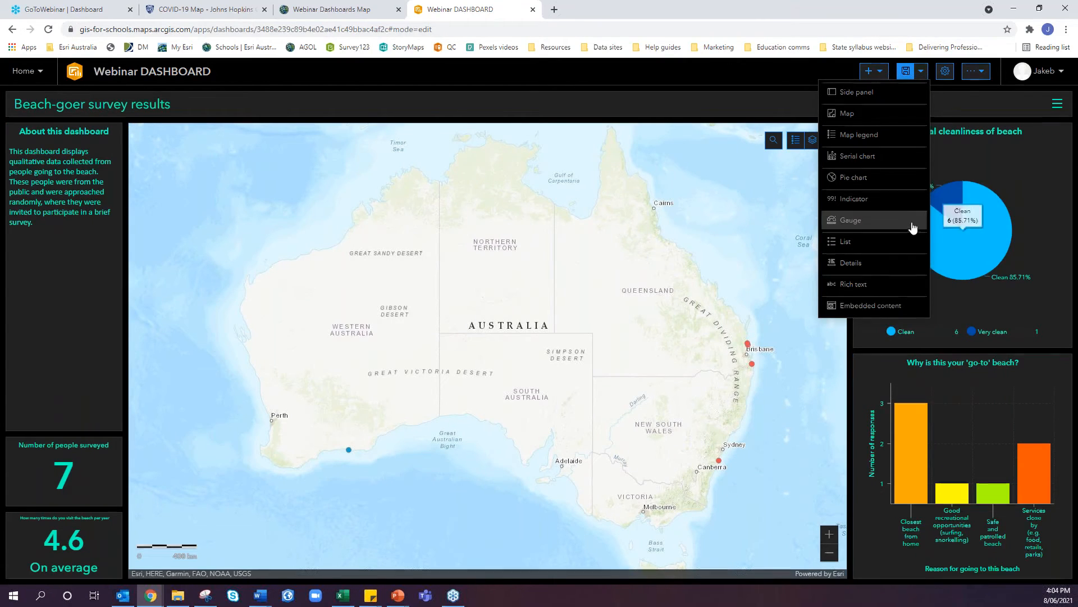
left_click(836, 247)
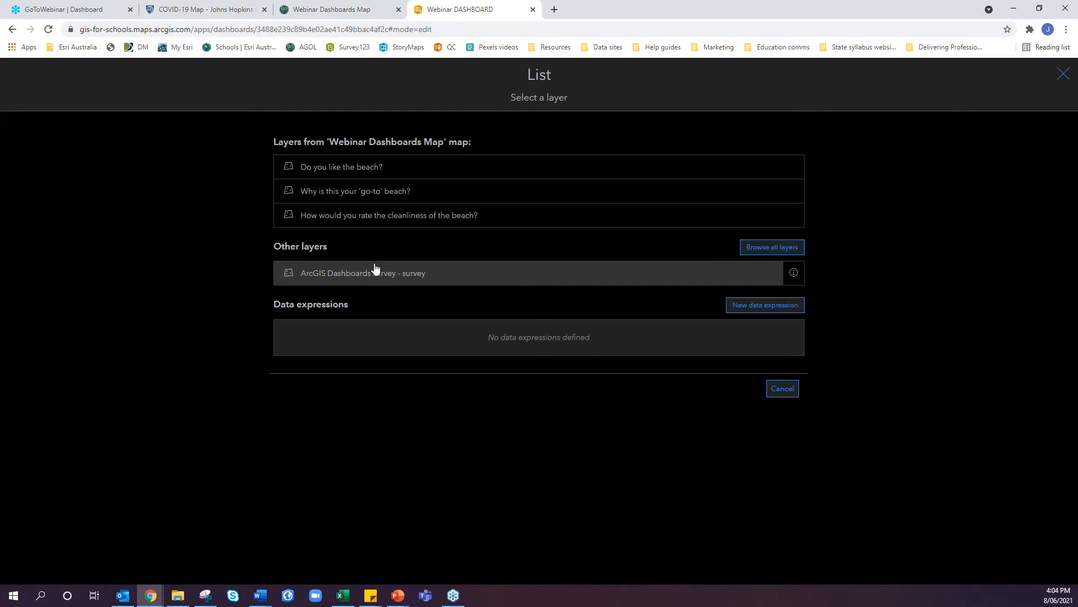
left_click(363, 277)
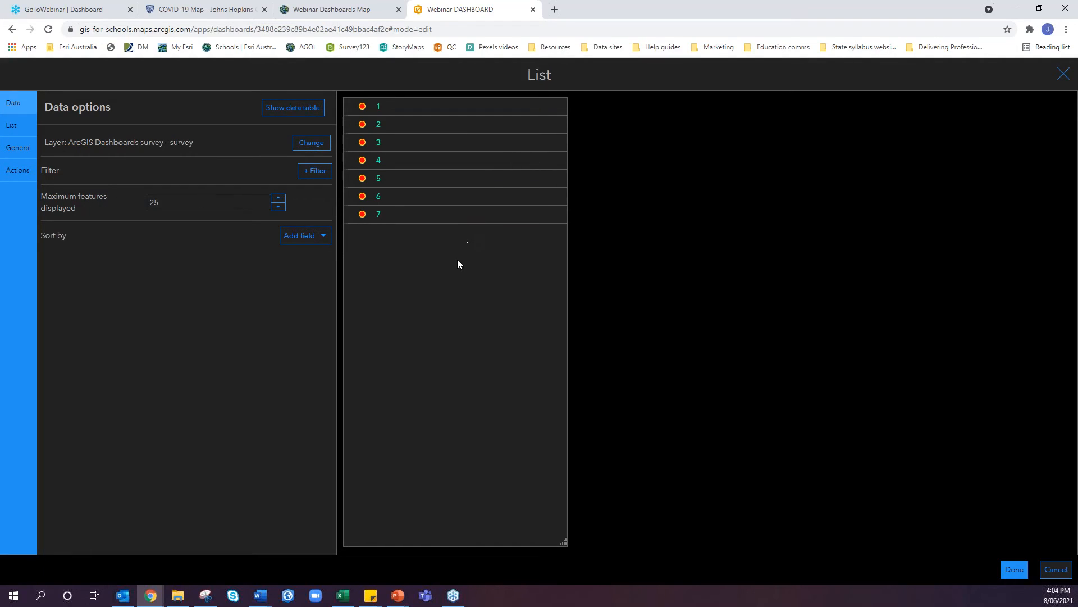
left_click(186, 202)
- Replace the list's line item template with the {what_actions_could_the_council_} field
left_click(11, 129)
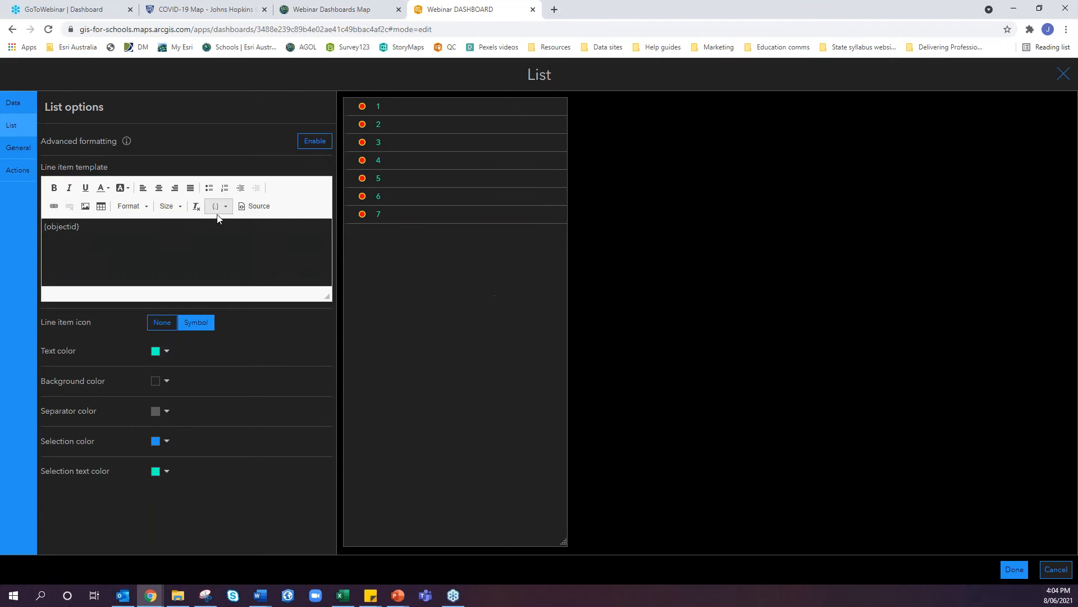
left_click(203, 226)
key("ctrl+a")
key("BackSpace")
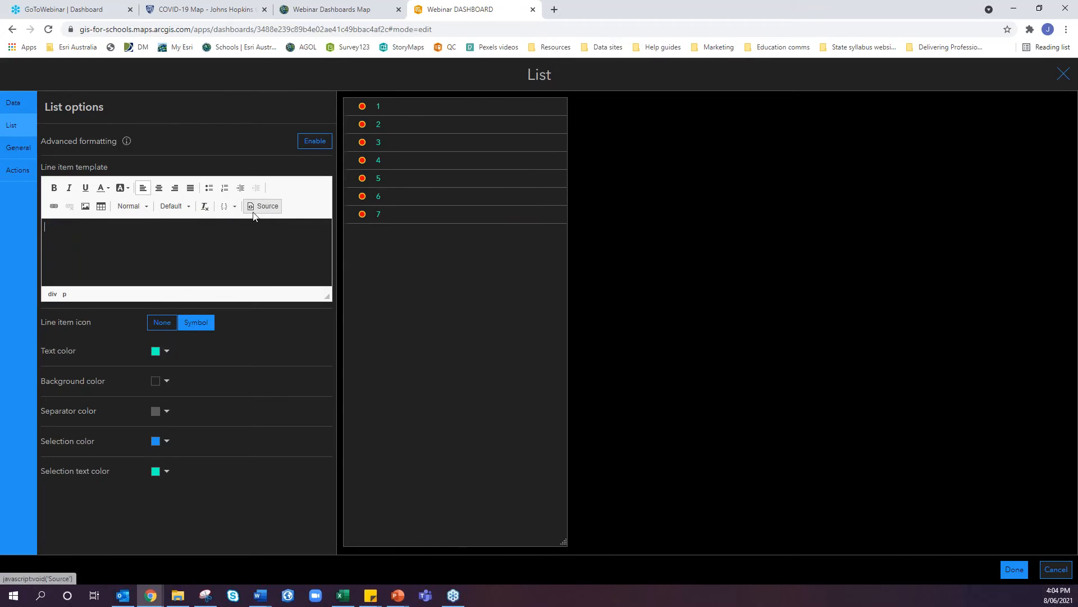
left_click(236, 208)
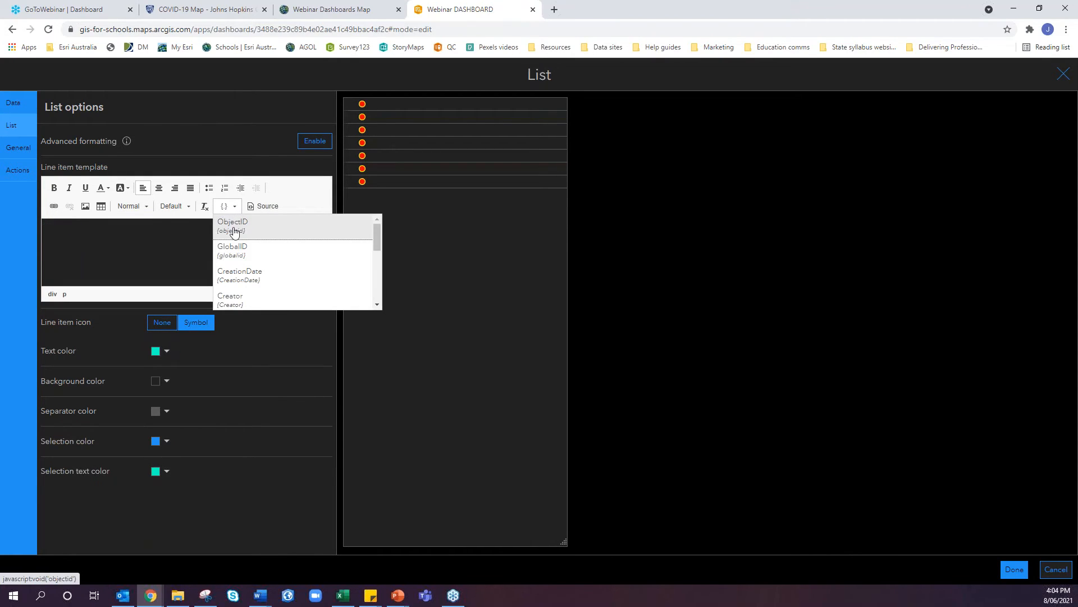
scroll(241, 252, "down", 1)
scroll(240, 251, "down", 1)
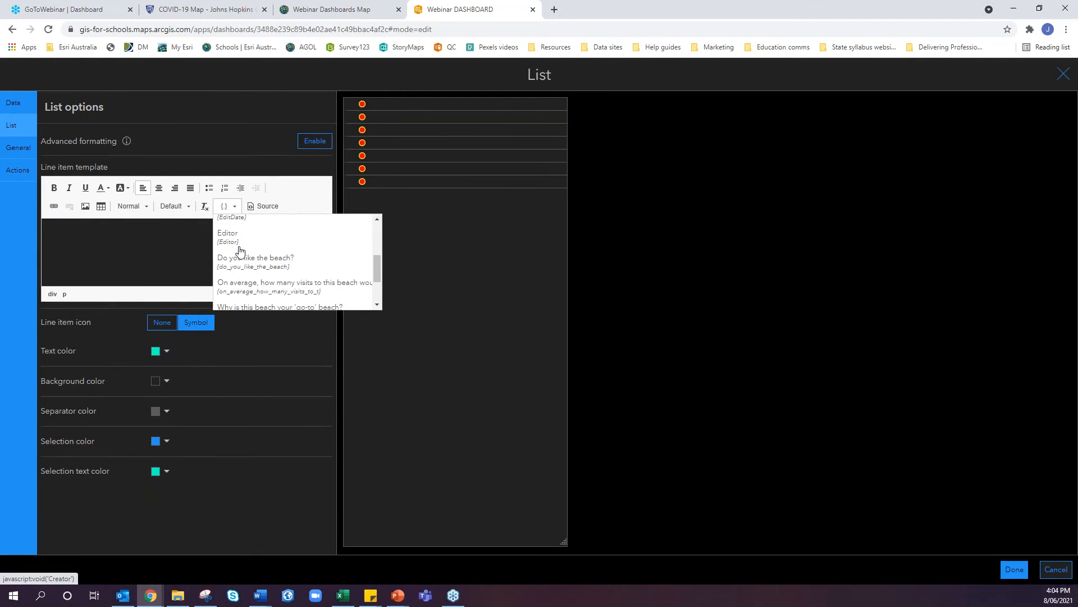
scroll(241, 251, "down", 3)
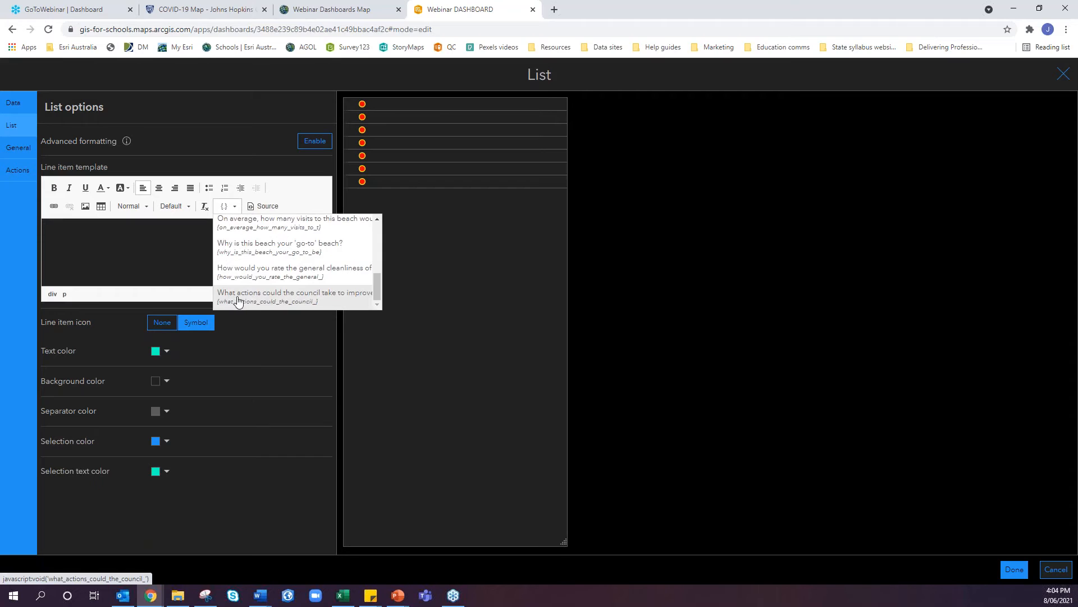
left_click(298, 298)
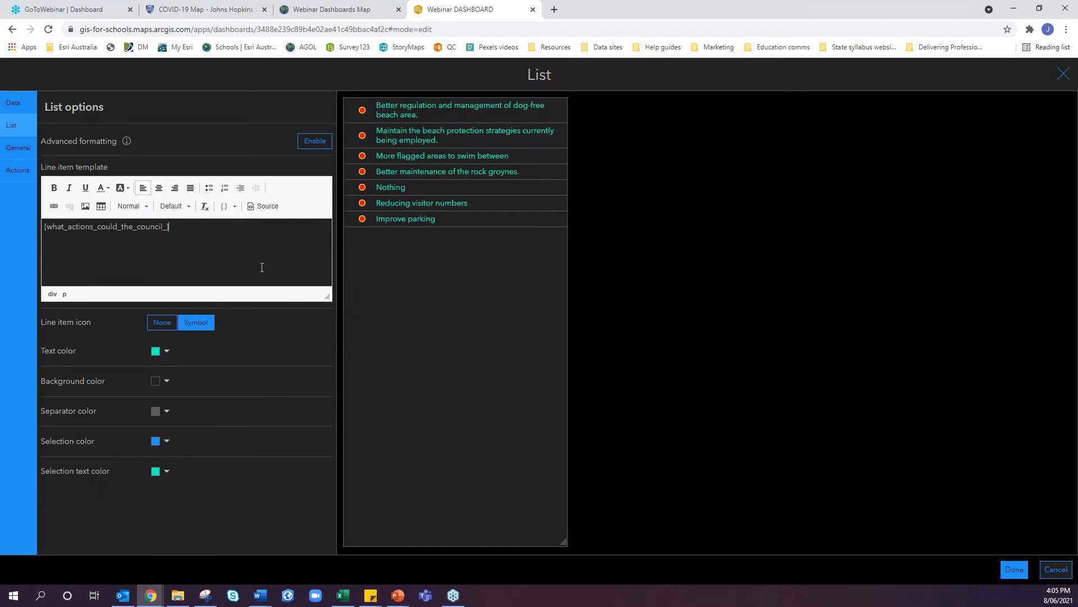
- Try adding a bold, centred heading line starting with "Council" above the field in the line item template
triple_click(173, 229)
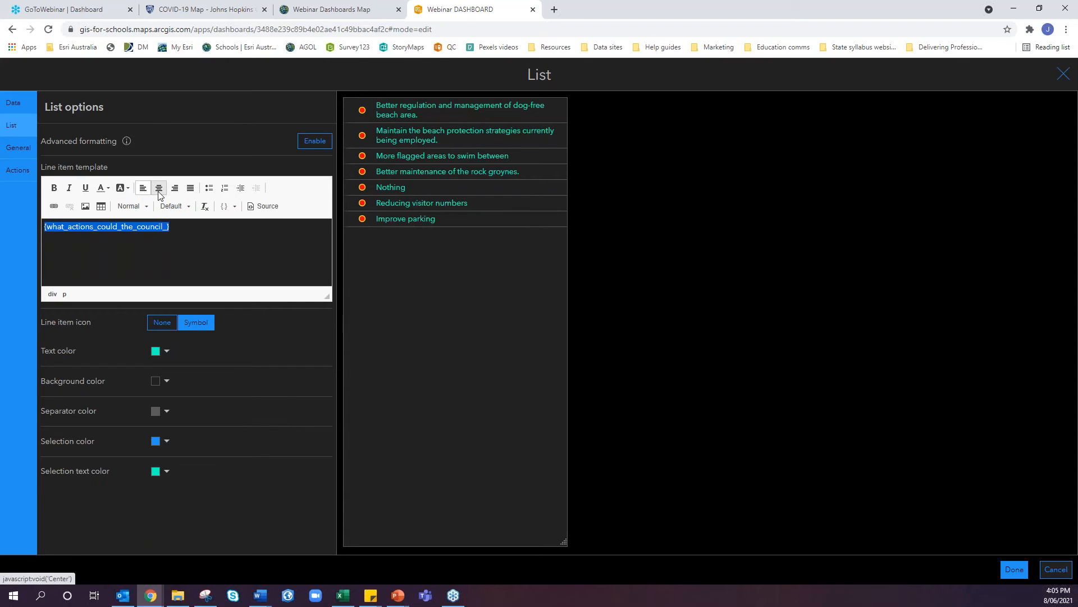
left_click(45, 230)
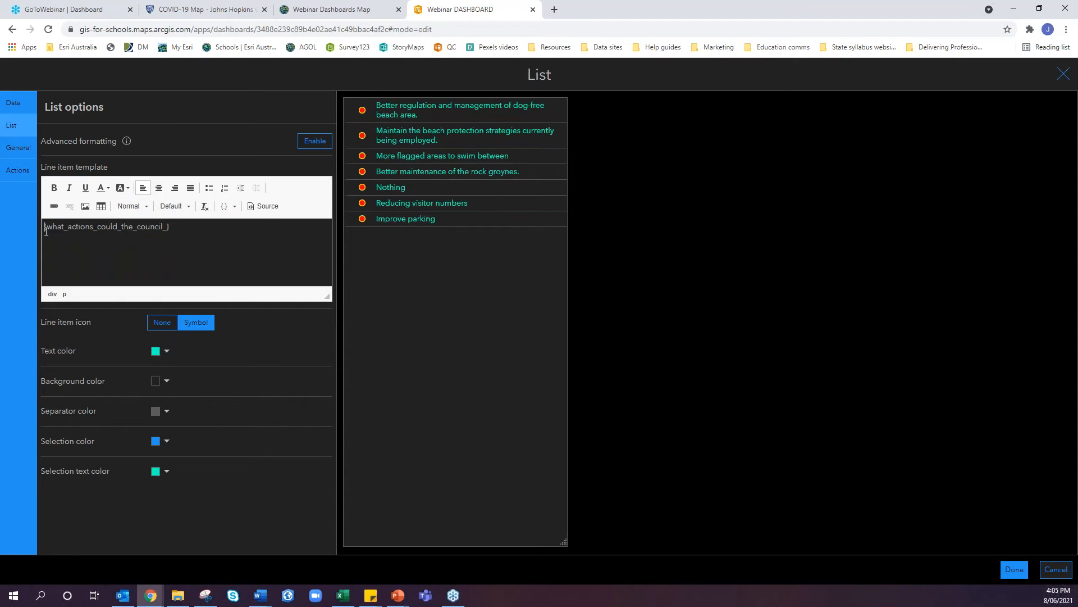
key("Return")
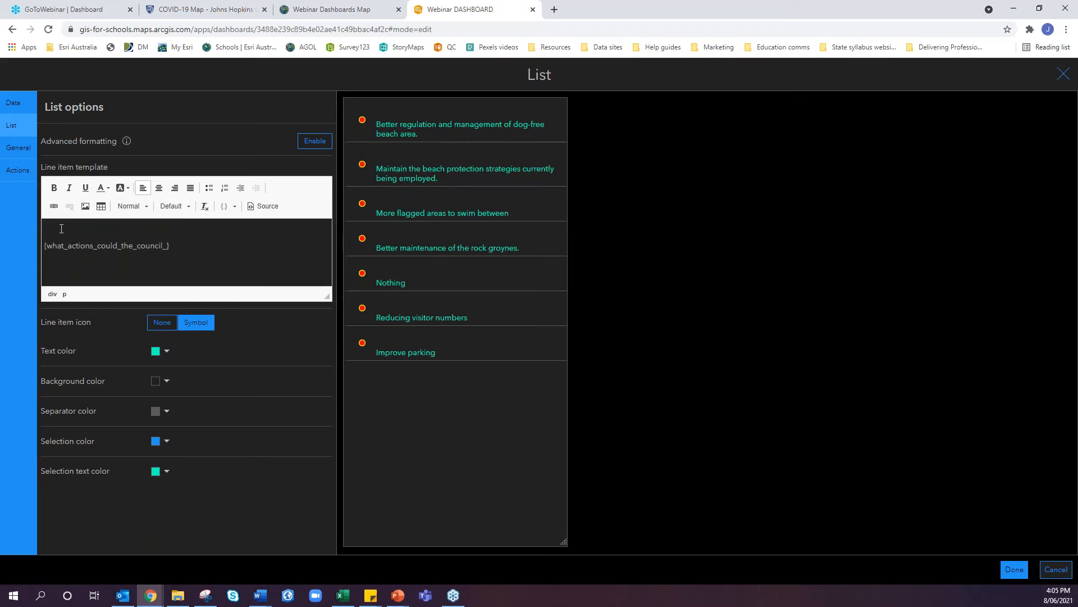
key("ctrl+b")
left_click(159, 188)
type("Cou")
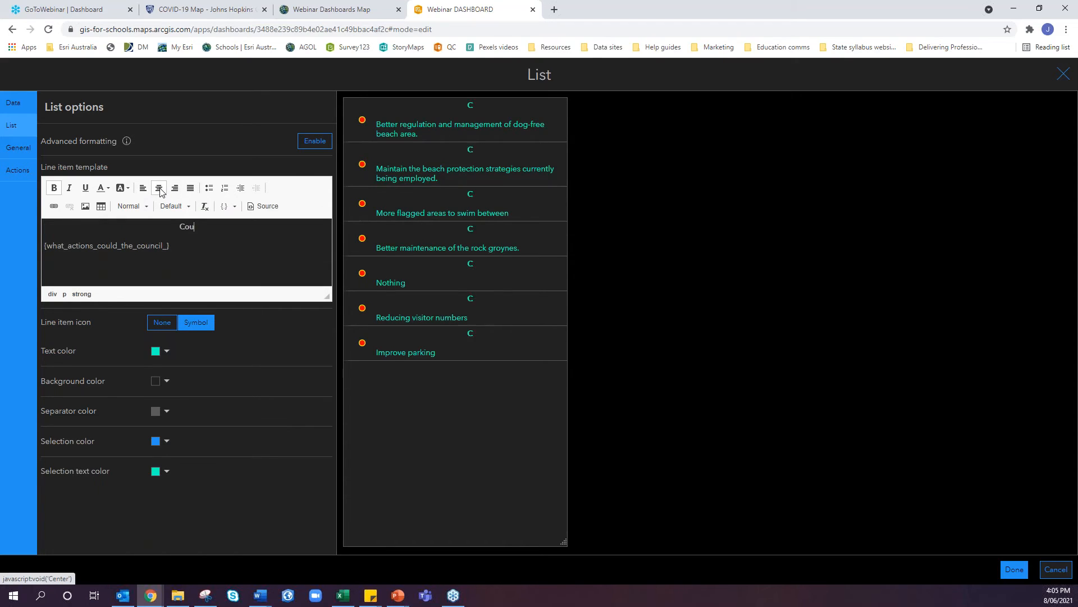
type("ncil ")
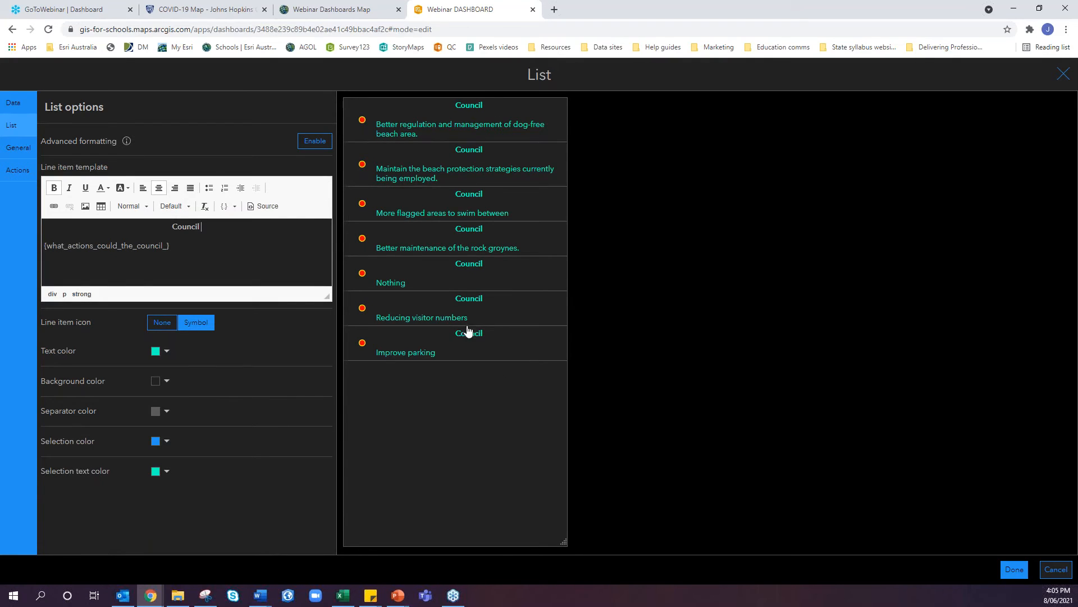
type("==")
- Delete the heading line so that only the council actions field remains in the line item template
key("BackSpace")
key("BackSpace")
key("BackSpace")
key("BackSpace")
key("BackSpace")
key("BackSpace")
key("BackSpace")
key("BackSpace")
key("BackSpace")
key("BackSpace")
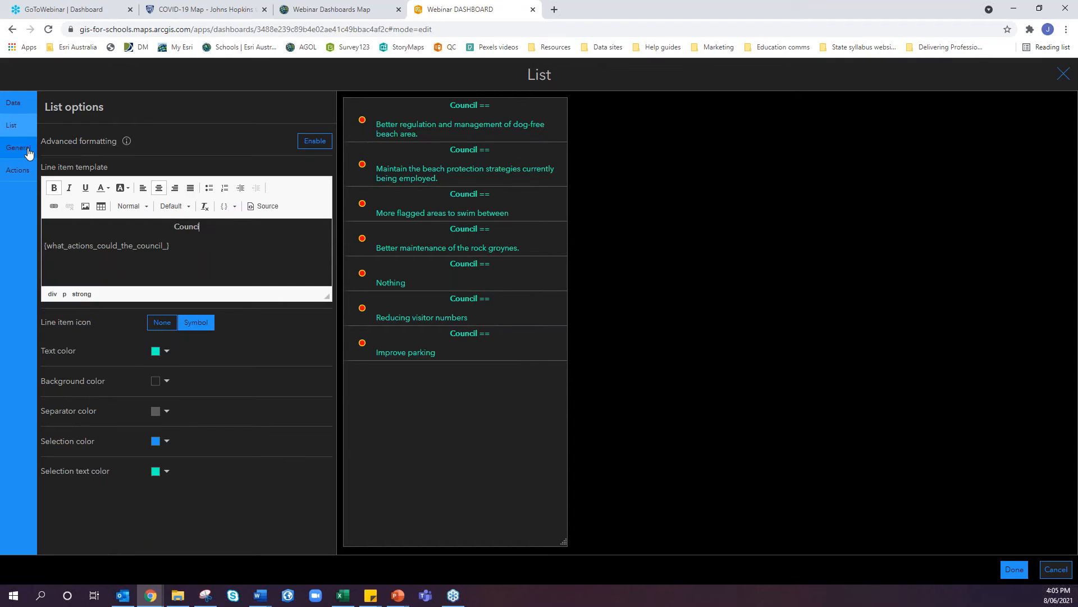
key("Delete")
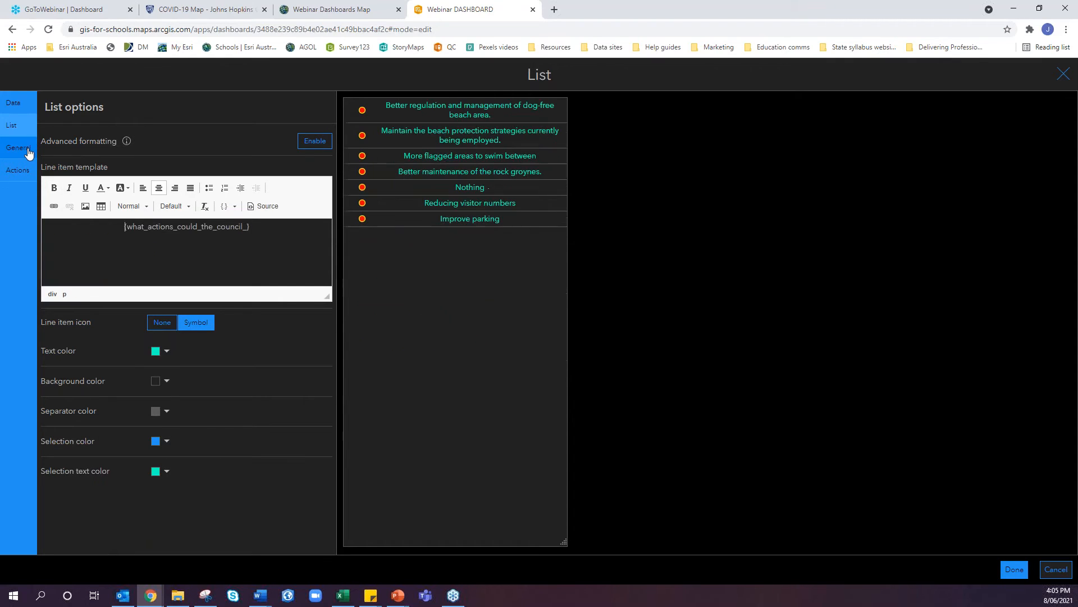
- Left-align the field in the list's line item template and set the line item icon to None
left_click(142, 189)
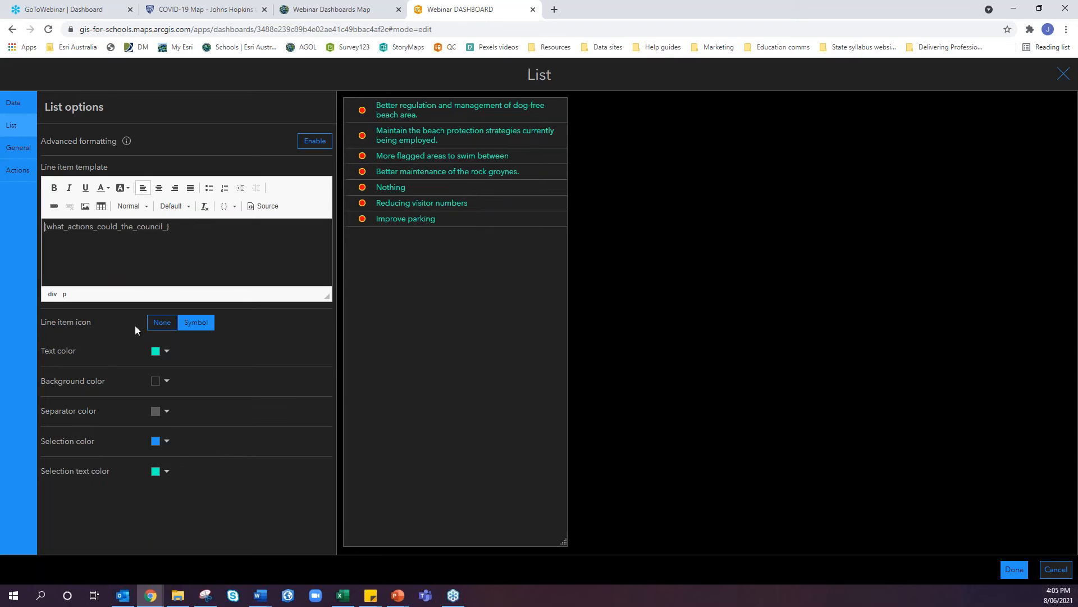
left_click(168, 326)
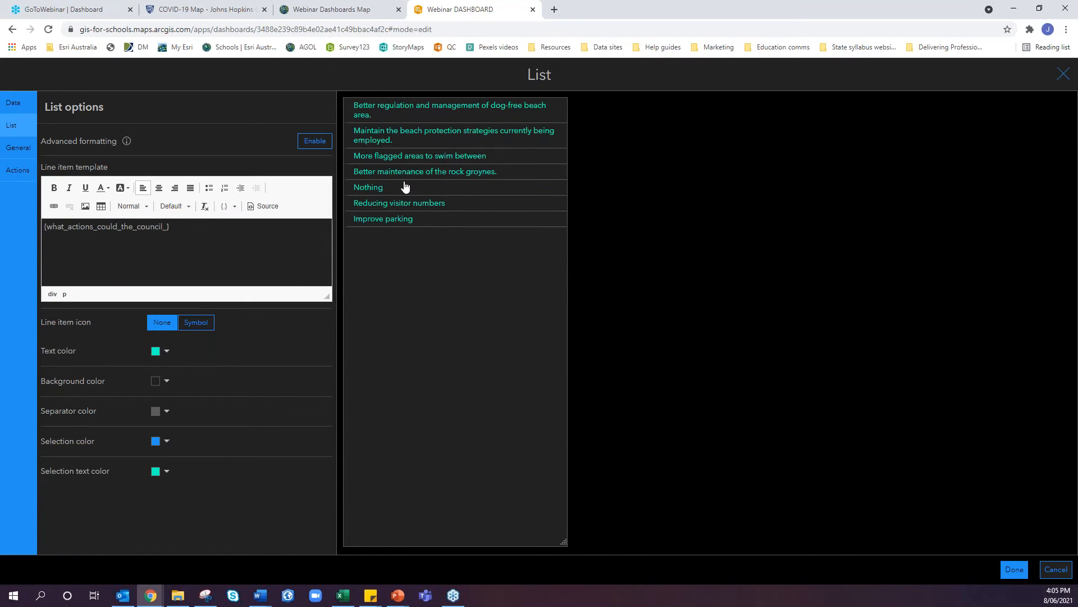
- Name the element "List: Council actions" and add the bold, centred title "Council actions to improve the beach"
left_click(17, 149)
left_click(210, 138)
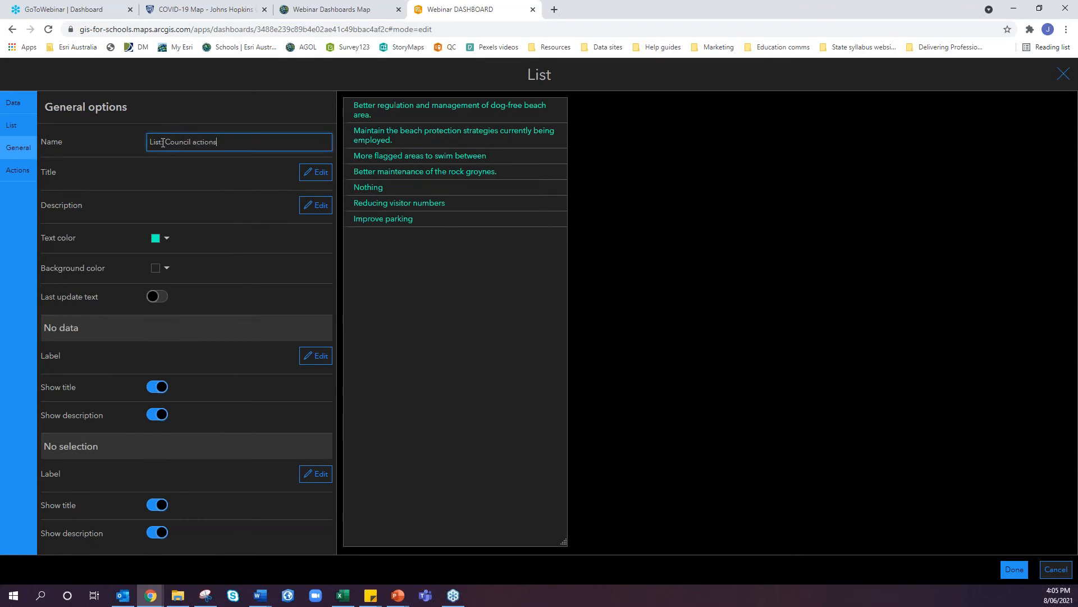
left_click(314, 173)
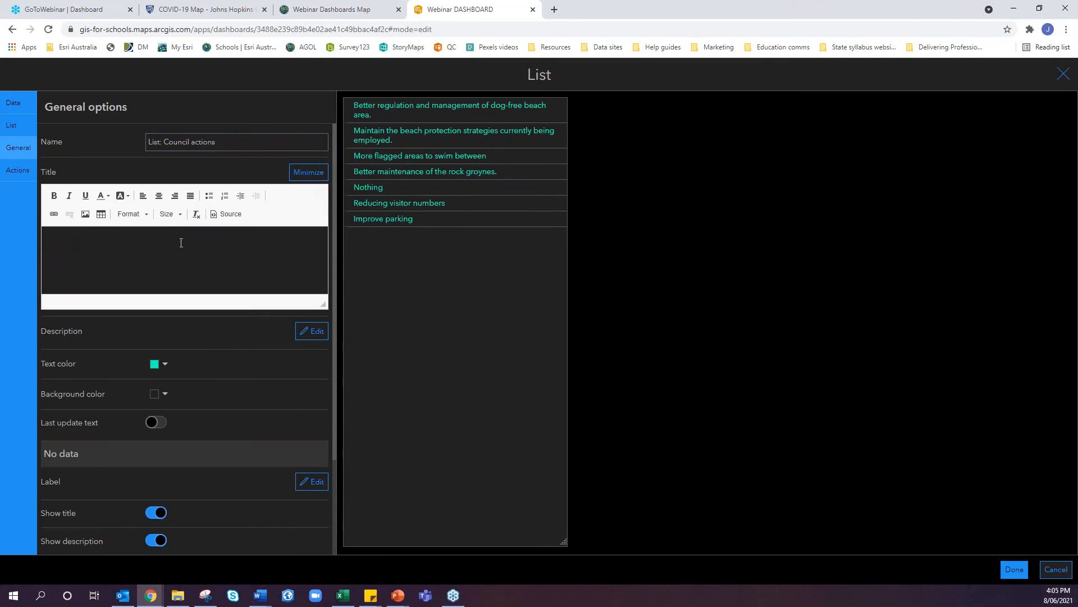
left_click(206, 243)
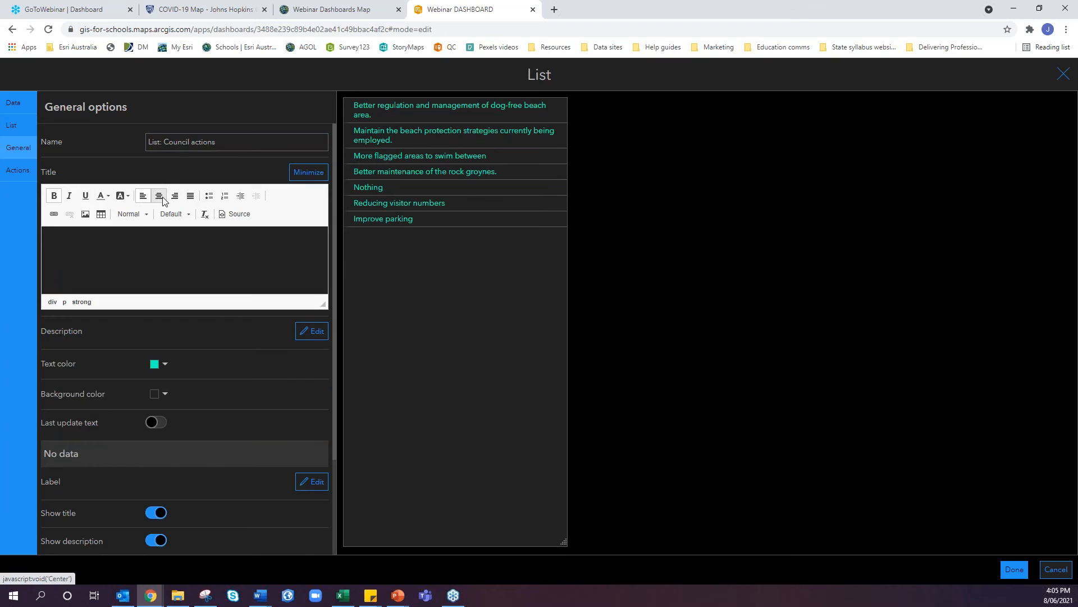
type("Cou")
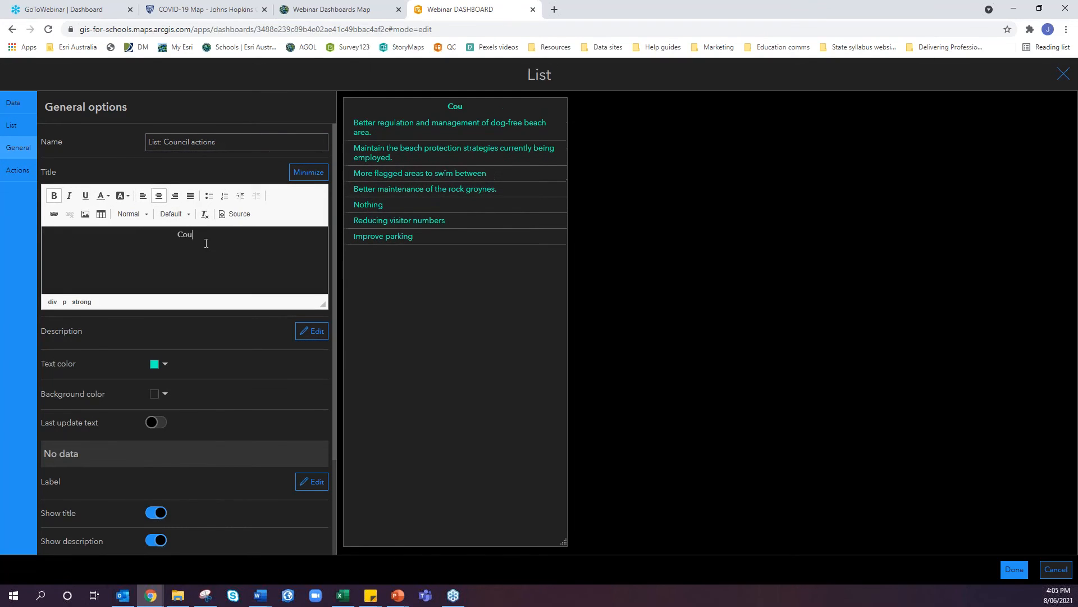
type("ncil actions to improve the beach")
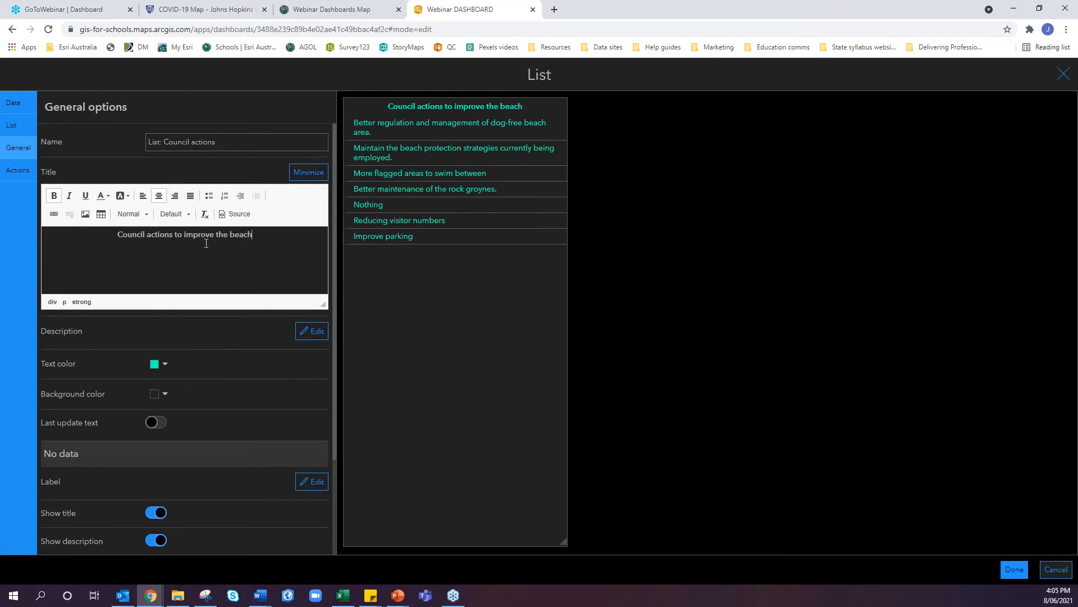
- Set the font size of the list title "Council actions to improve the beach" to 16
left_click_drag(272, 241, 118, 241)
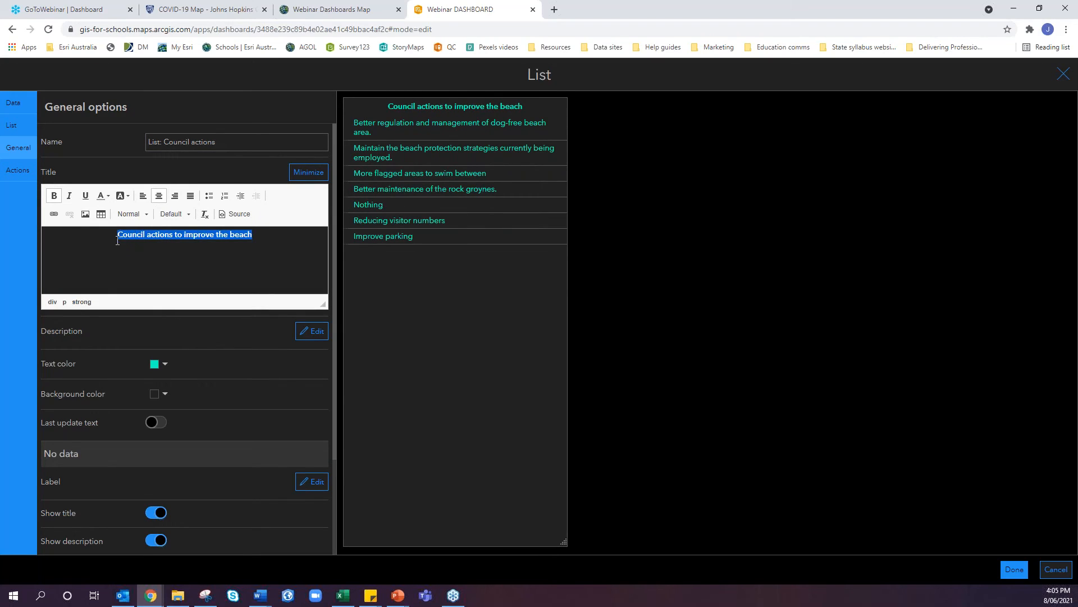
left_click(136, 216)
left_click(165, 215)
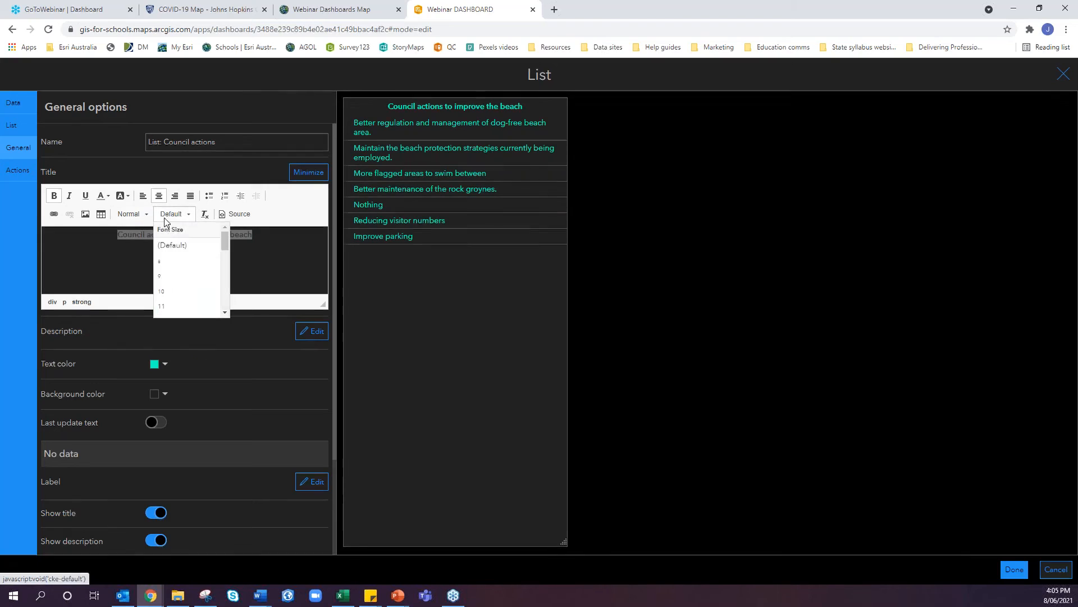
scroll(168, 289, "down", 2)
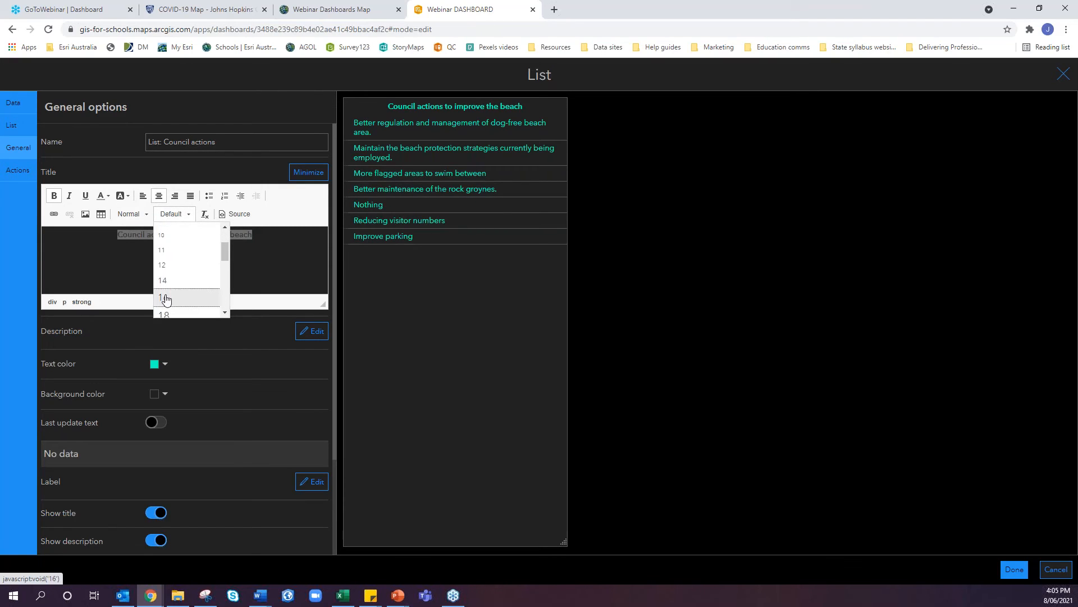
left_click(166, 299)
left_click(210, 268)
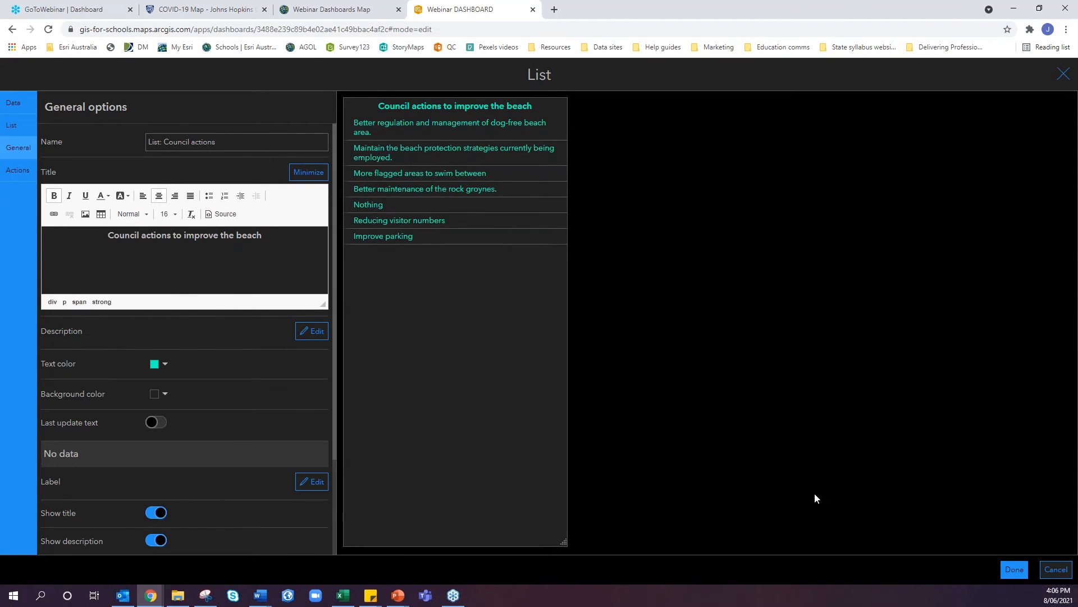
- Finish the list configuration, dock the list below the map and shrink its height to a narrow strip
left_click(1014, 569)
mouse_move(17, 130)
left_click_drag(16, 130, 774, 556)
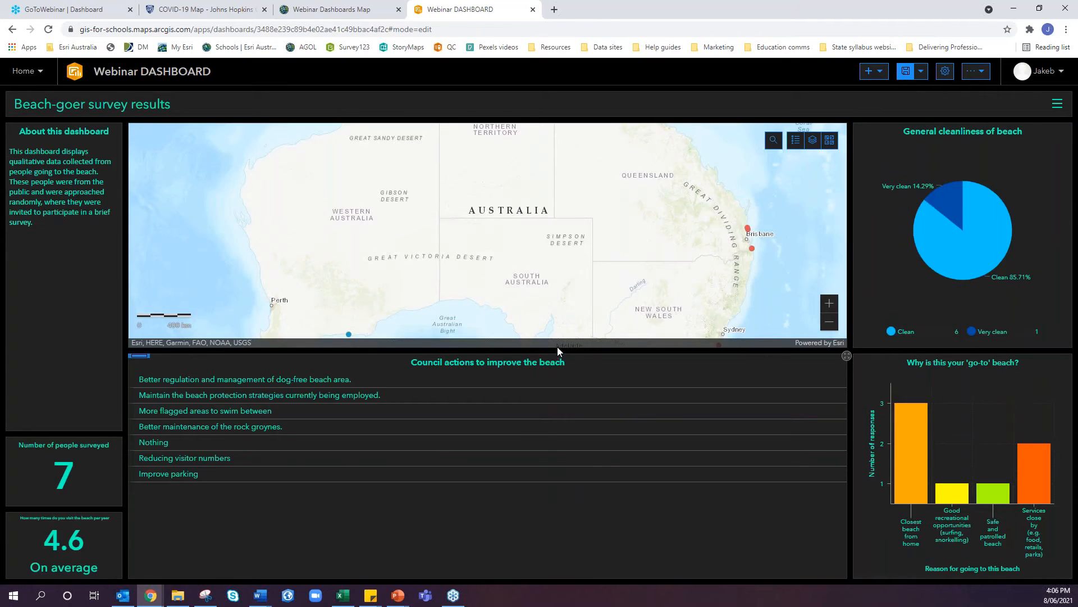
left_click_drag(530, 351, 532, 520)
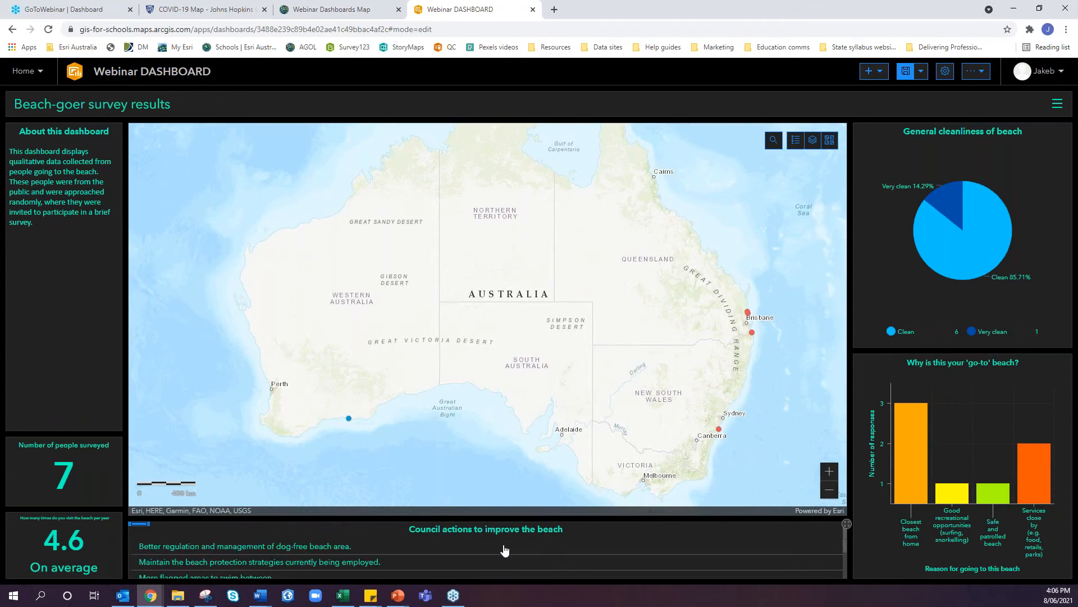
- Switch to the Johns Hopkins COVID-19 dashboard and look through its list of cases and deaths by country
left_click(178, 7)
scroll(67, 371, "down", 15)
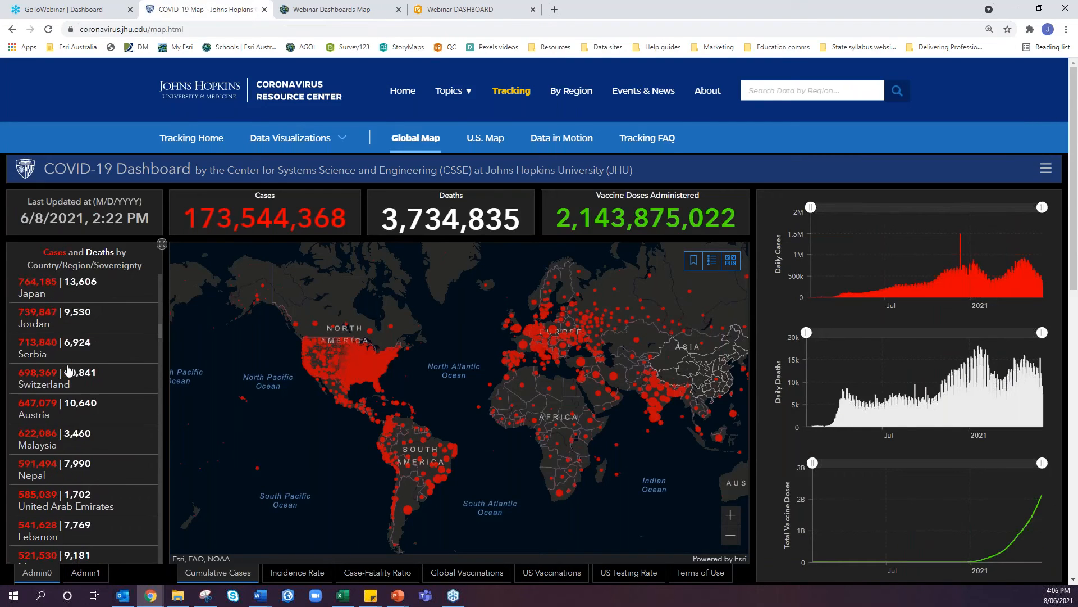
scroll(68, 369, "up", 15)
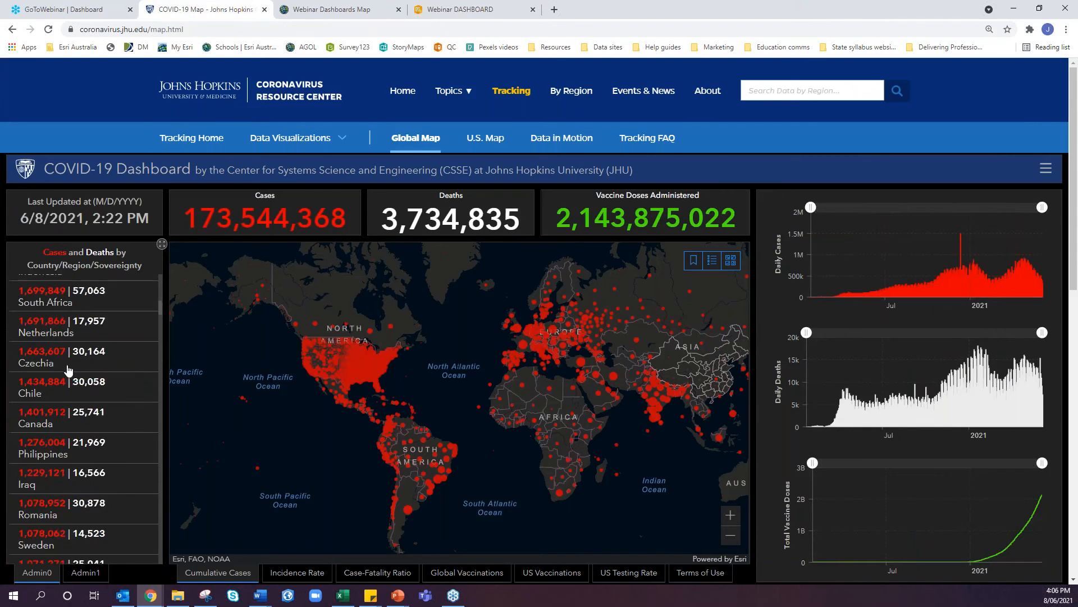
scroll(68, 370, "up", 3)
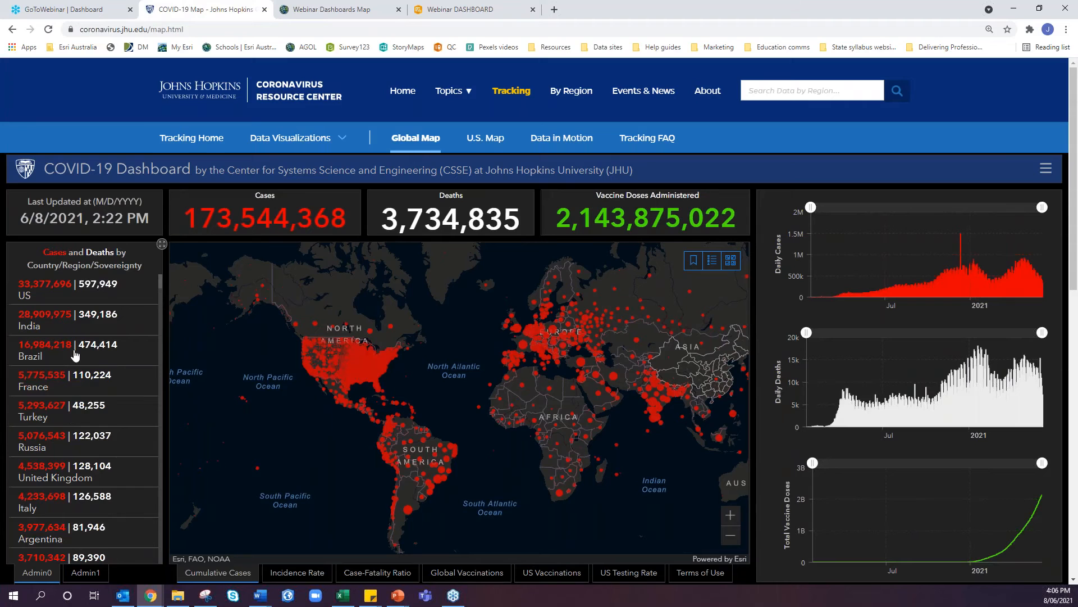
- Return to the Webinar DASHBOARD and give the cleanliness pie chart a filter action targeting the map layer "How would you rate the cleanliness of the beach?"
left_click(477, 10)
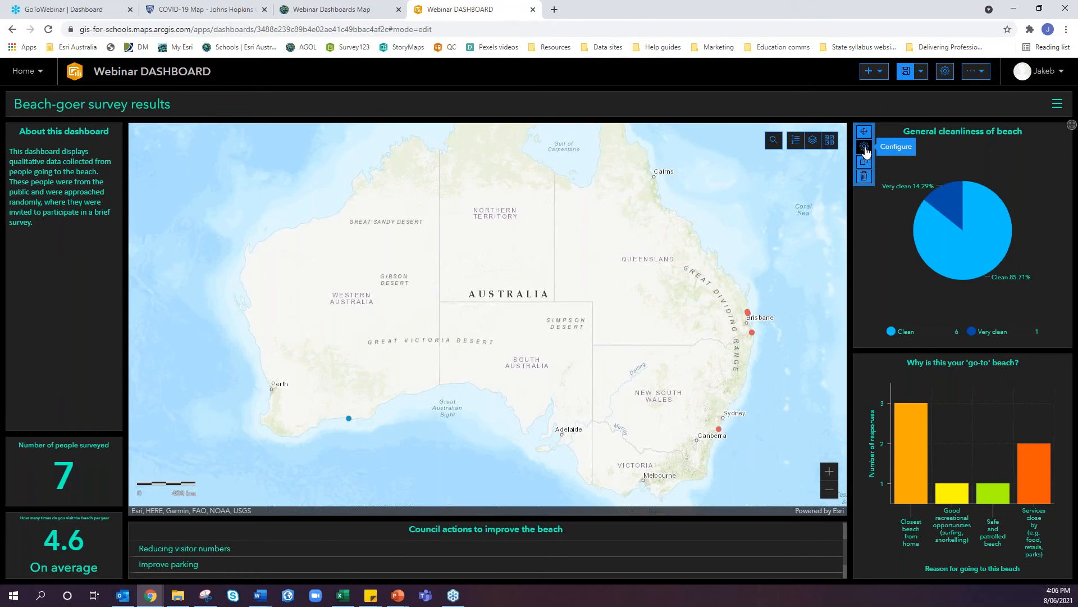
left_click(865, 147)
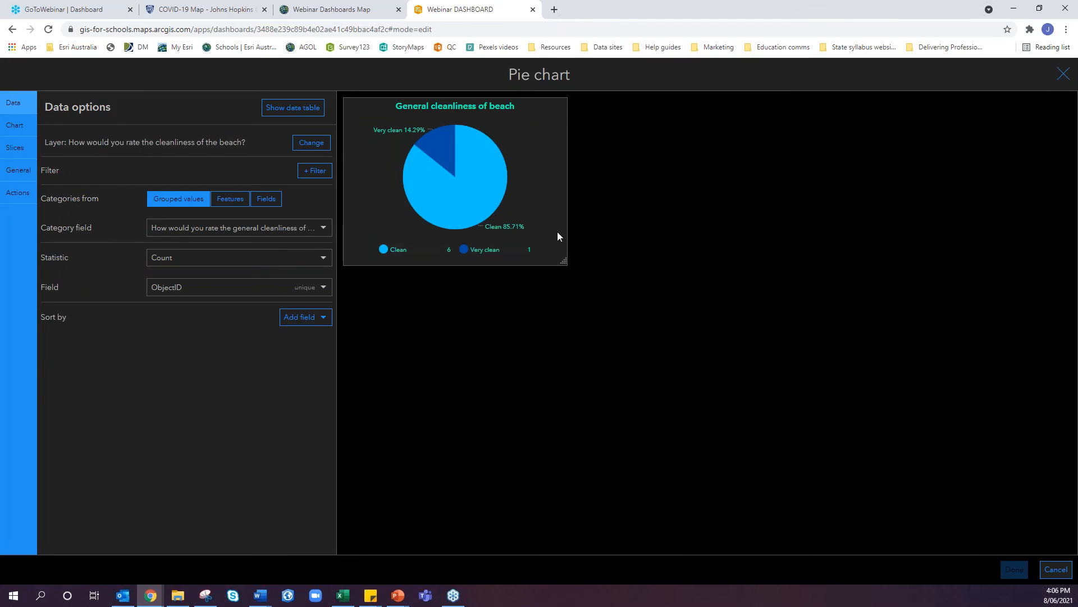
left_click(18, 197)
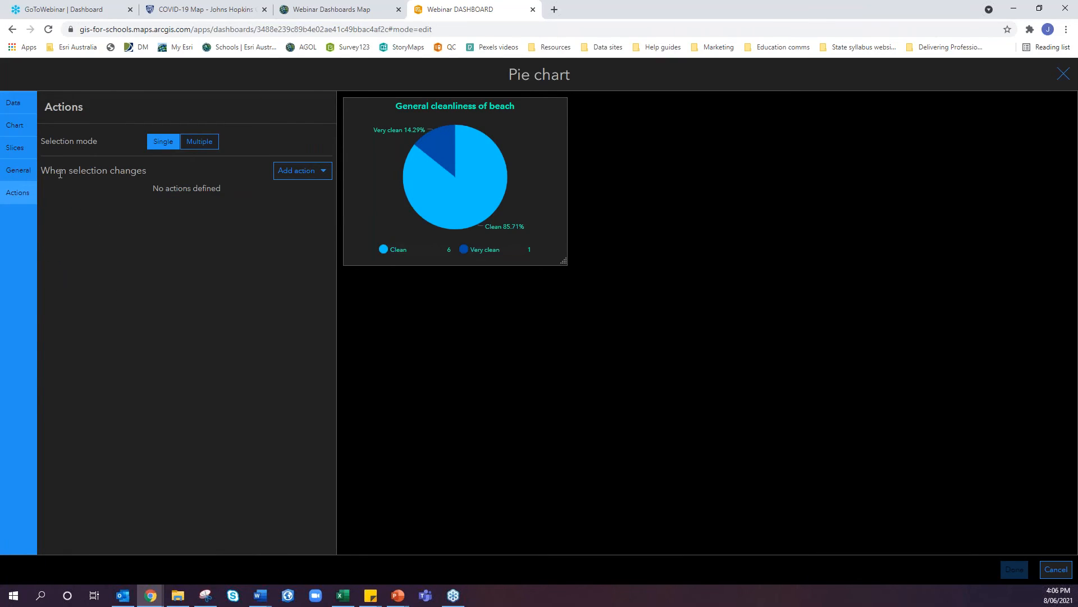
left_click(286, 176)
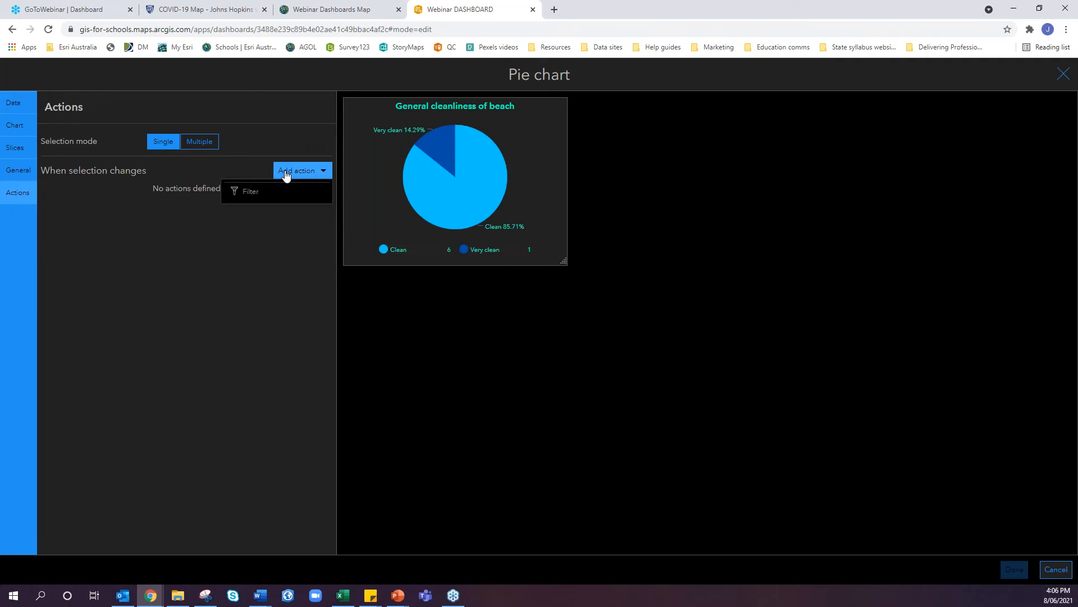
left_click(270, 192)
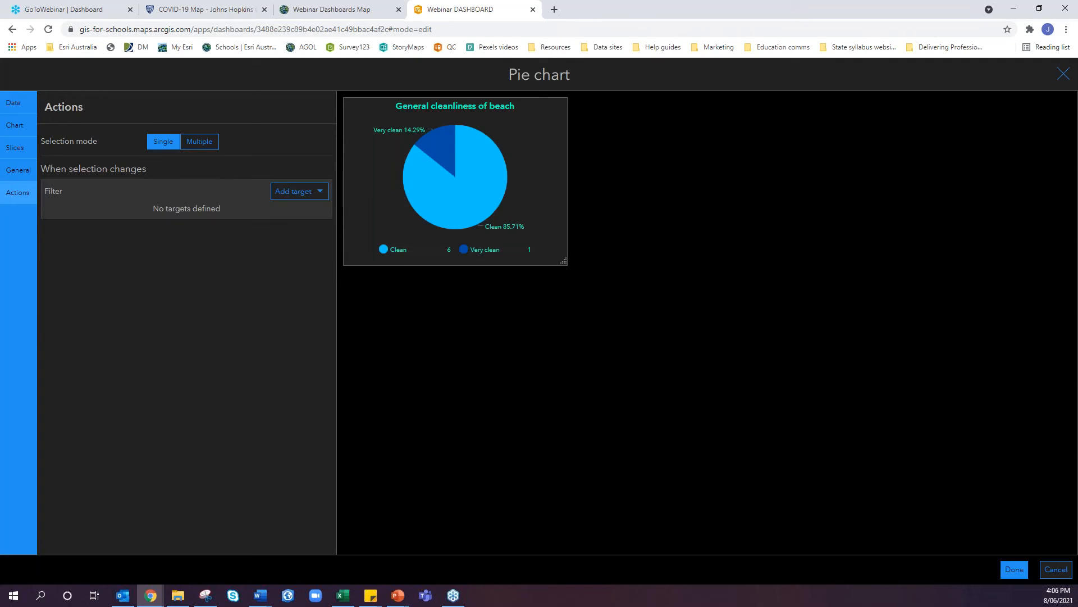
left_click(300, 193)
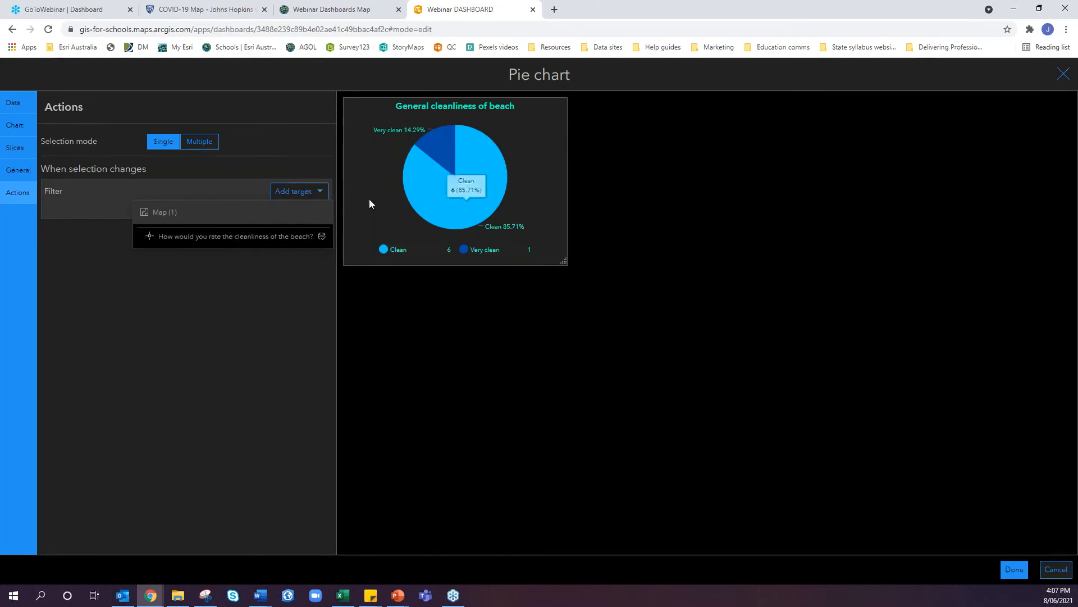
left_click(261, 238)
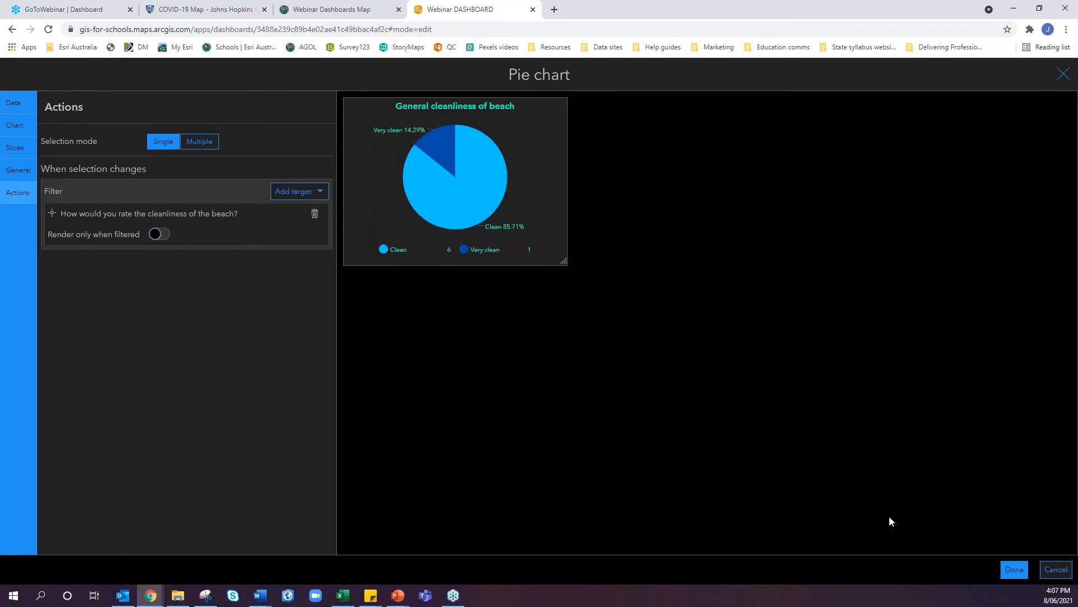
left_click(1012, 570)
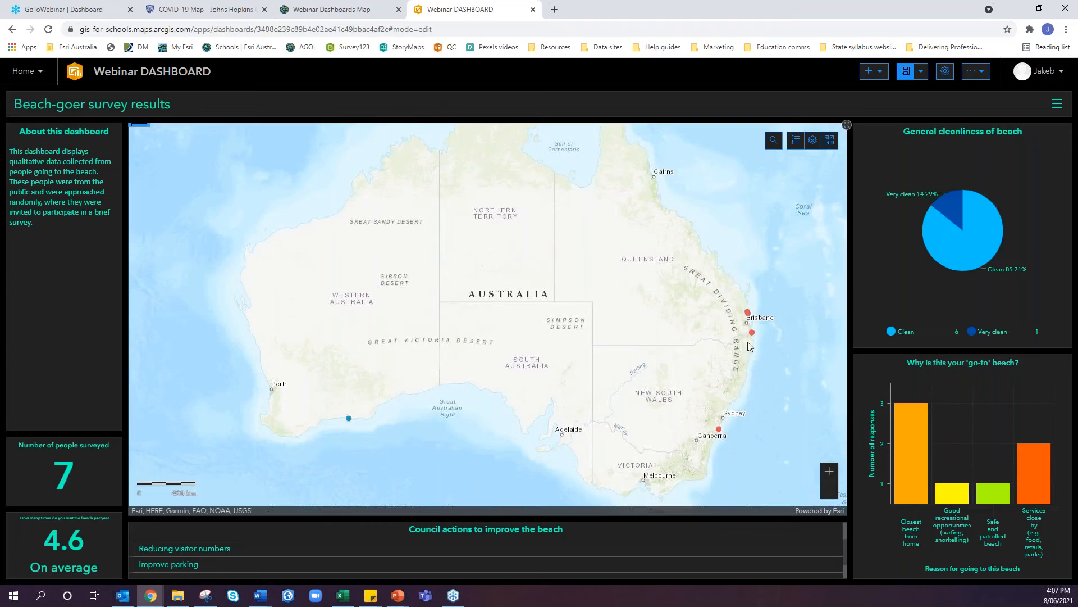
- On the map, hide the "Do you like the beach?" layer, show the beach cleanliness layer and check its legend
left_click(796, 144)
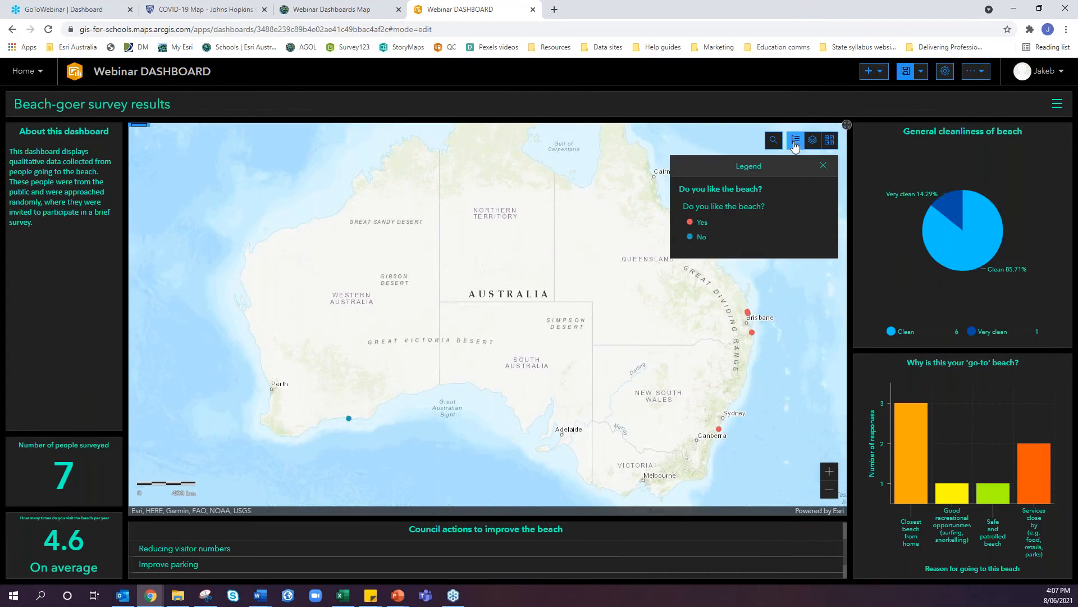
left_click(813, 141)
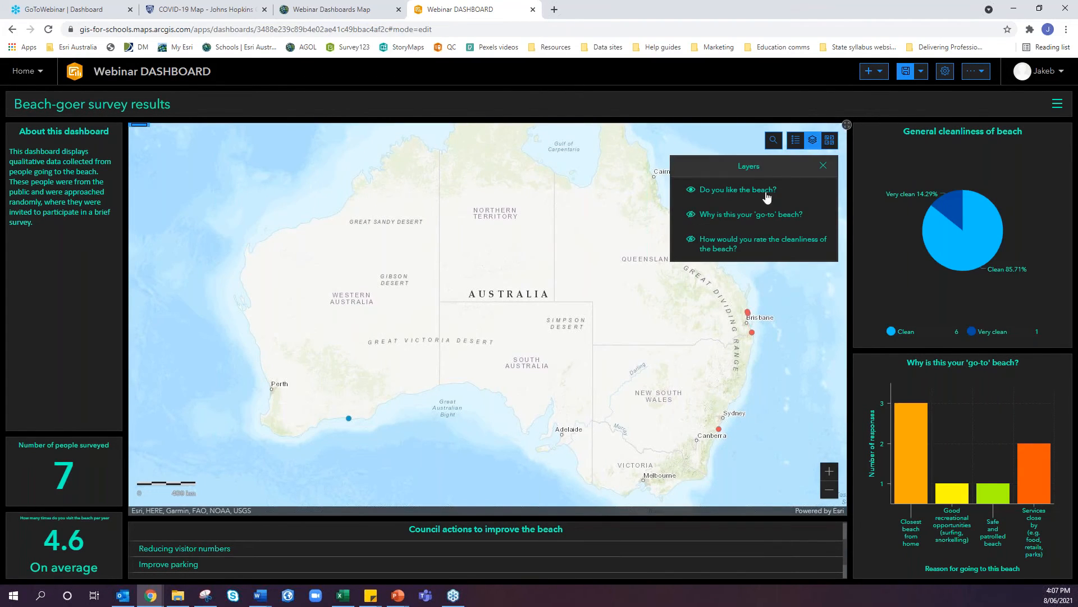
left_click(691, 190)
left_click(691, 240)
left_click(796, 140)
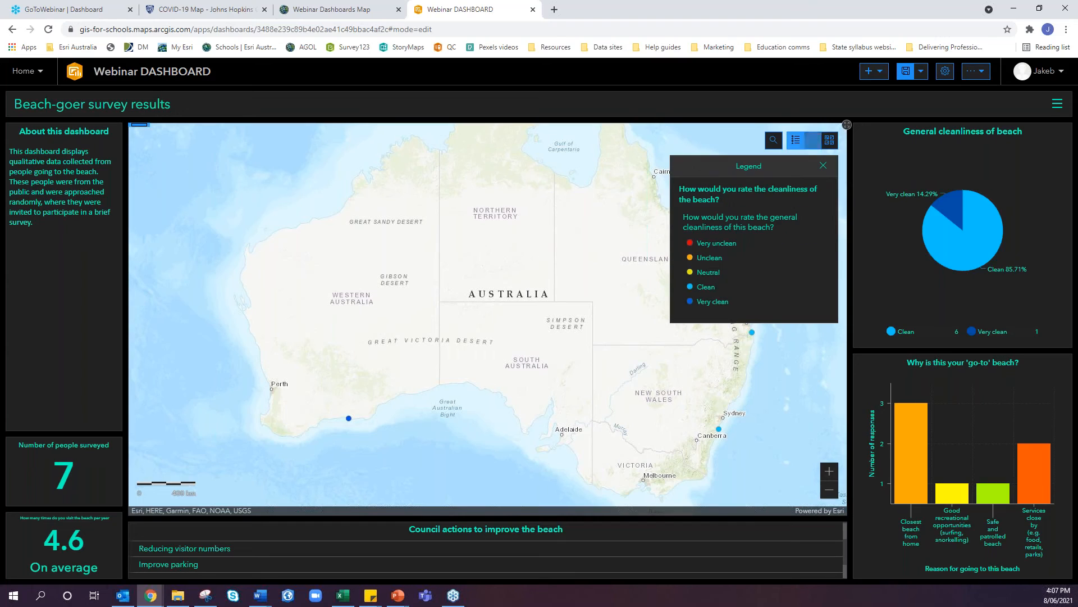
left_click(821, 166)
- Test the pie chart's filter action by selecting the Clean and Very clean slices and checking the points on the map
mouse_move(958, 225)
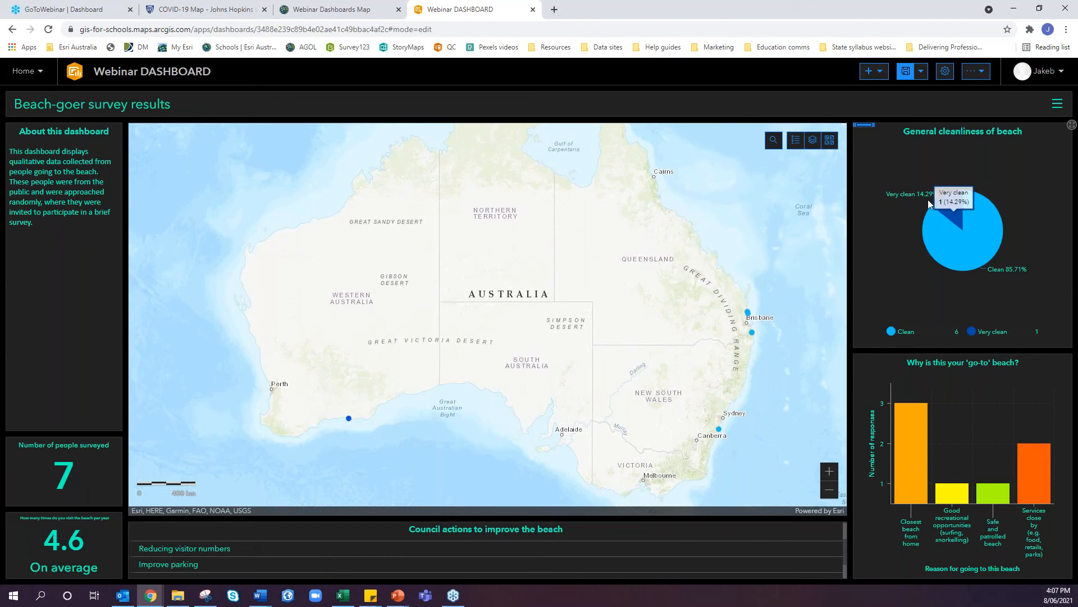
left_click(990, 218)
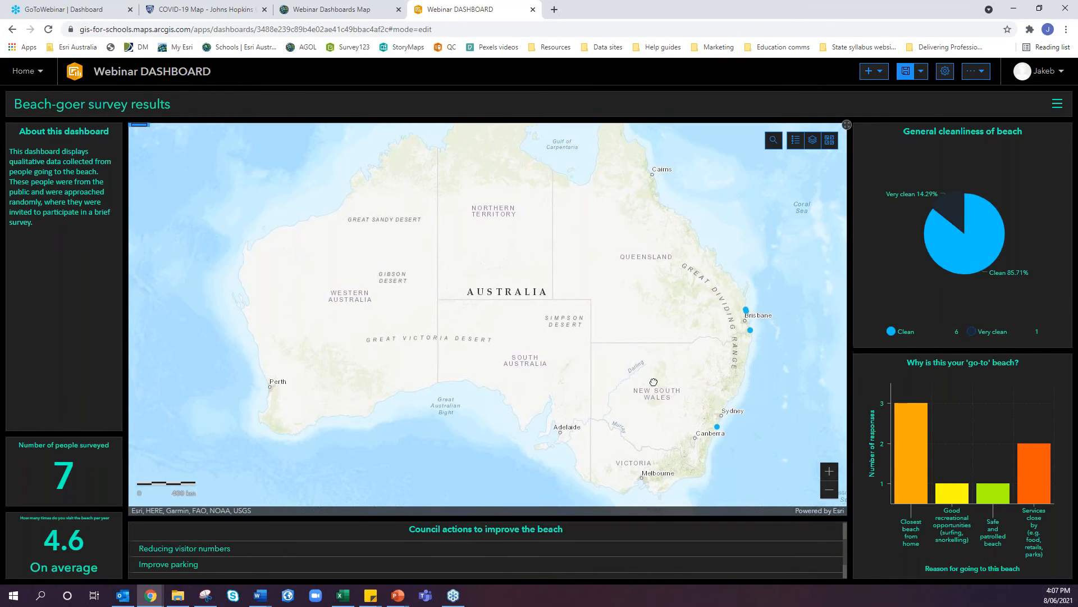
left_click_drag(659, 390, 638, 371)
mouse_move(962, 251)
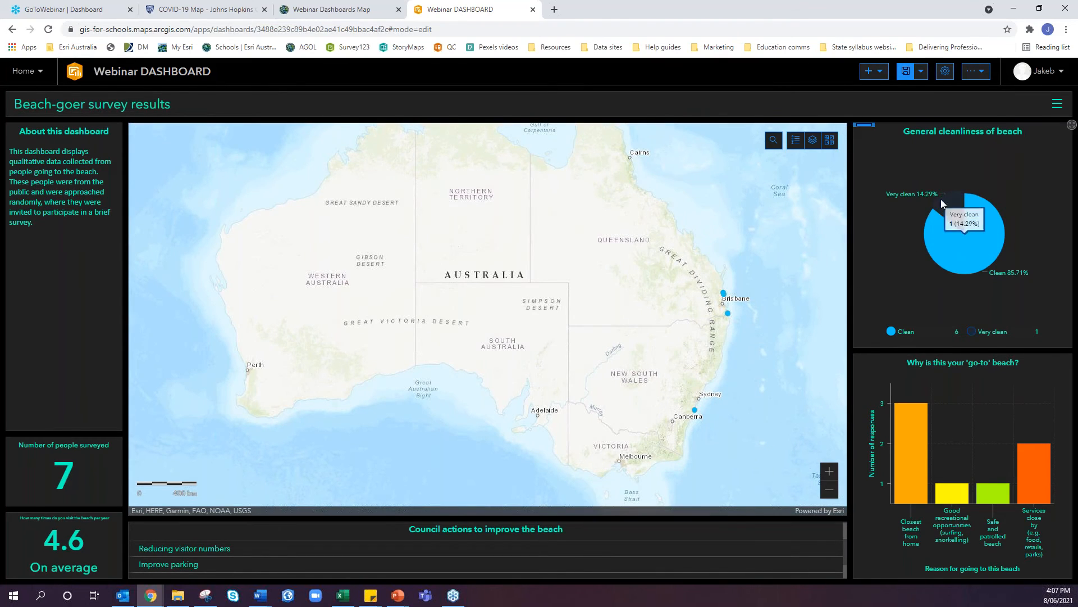
mouse_move(951, 210)
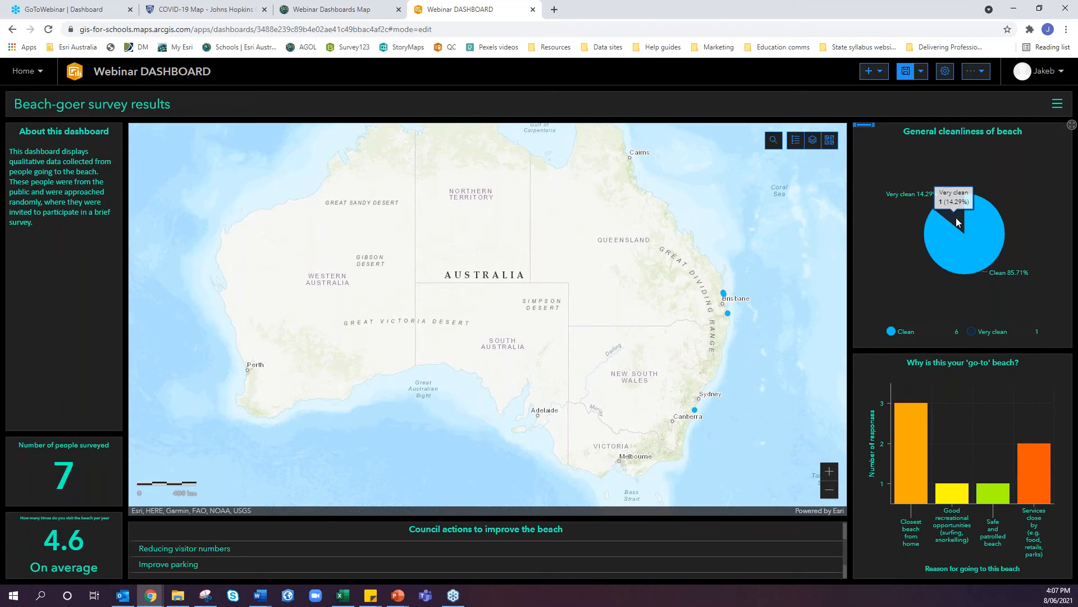
left_click(956, 222)
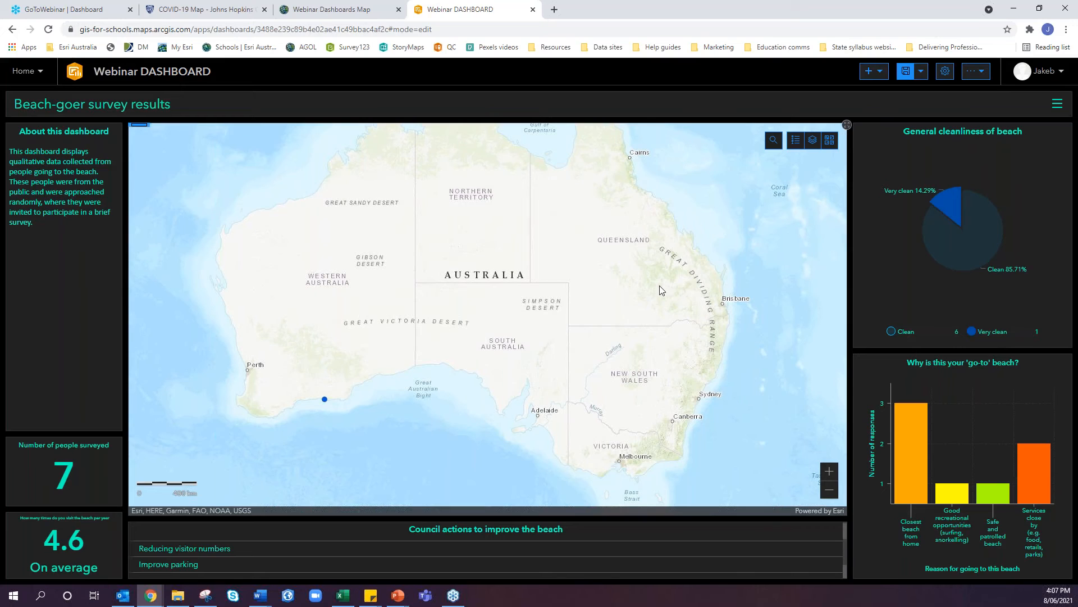
left_click_drag(659, 286, 691, 295)
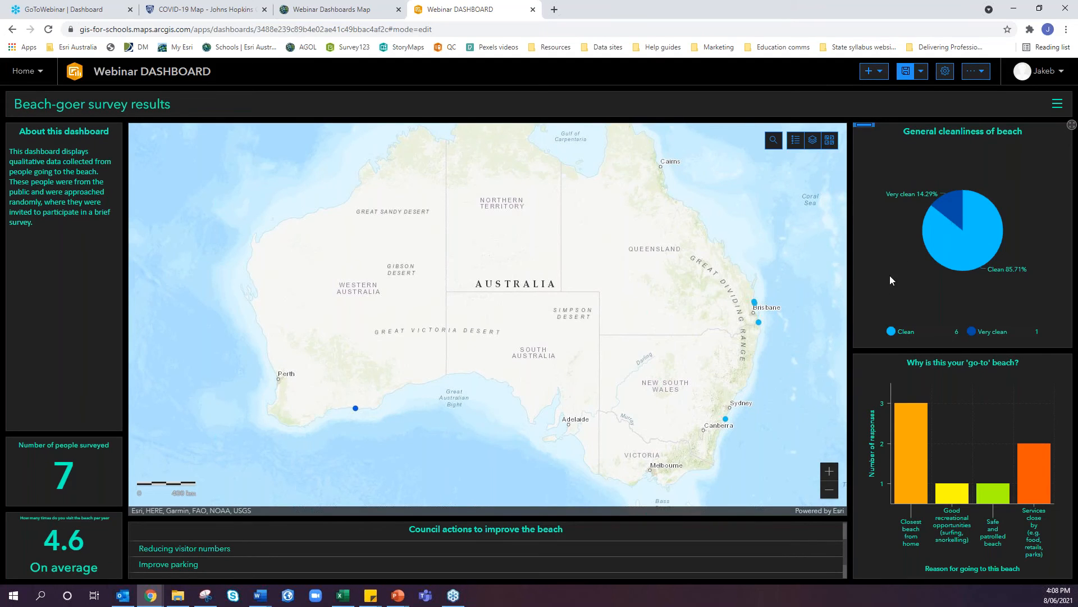
- Show the "Why is this your 'go-to' beach?" layer on the map
mouse_move(867, 370)
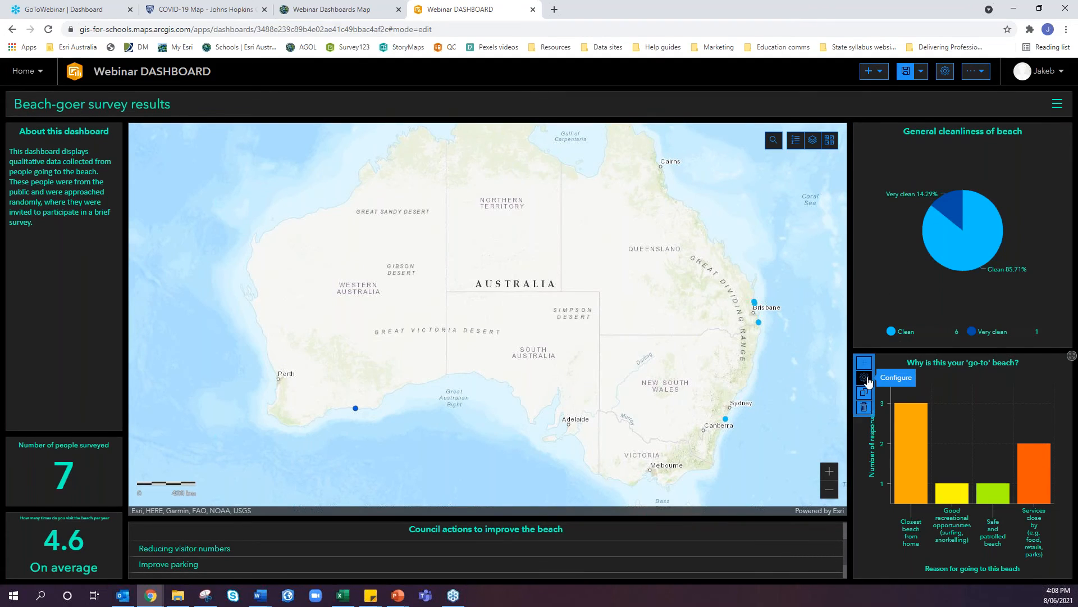
left_click(812, 140)
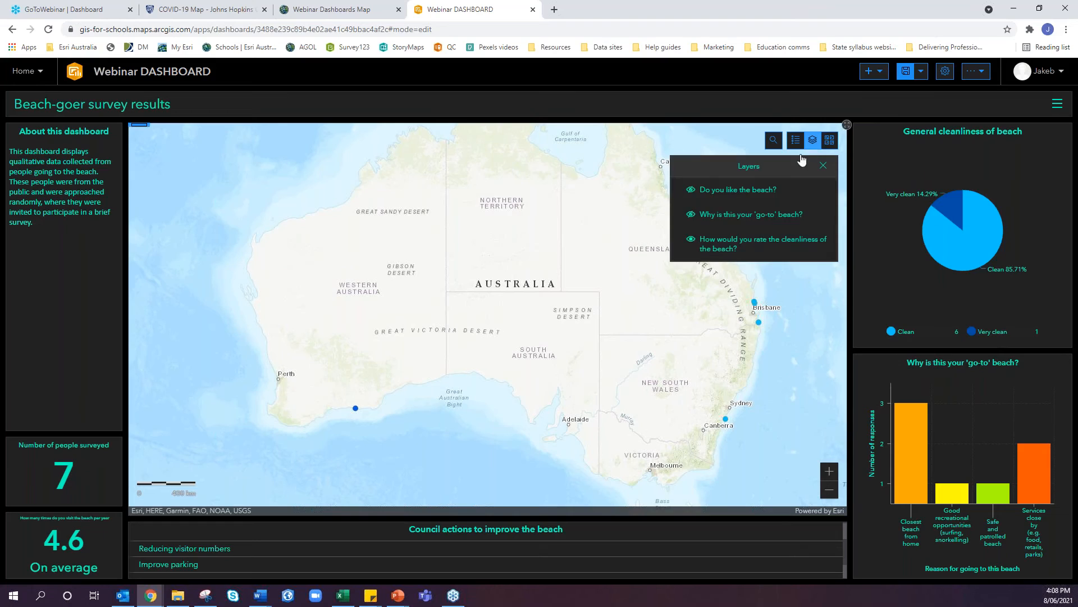
left_click(693, 214)
left_click(813, 140)
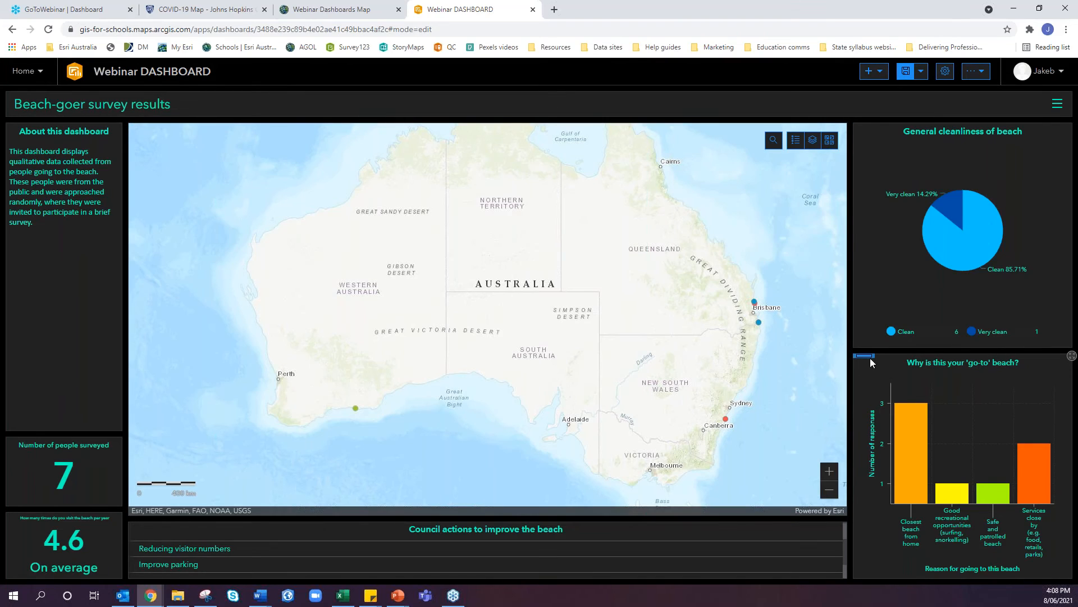
- Give the 'go-to' beach serial chart a filter action targeting the map layer "Why is this your 'go-to' beach?"
mouse_move(865, 362)
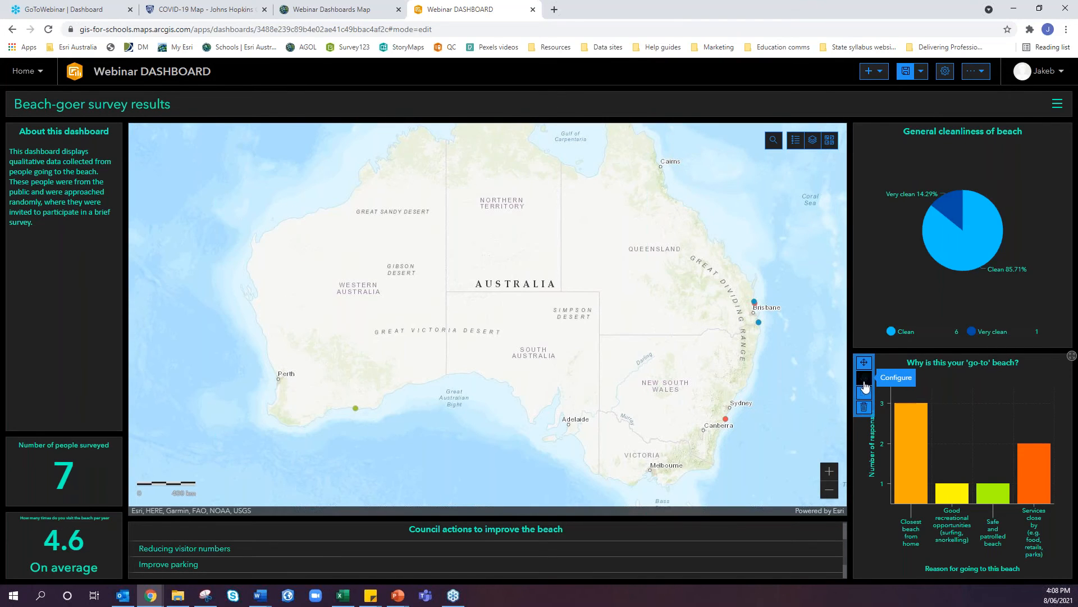
left_click(865, 378)
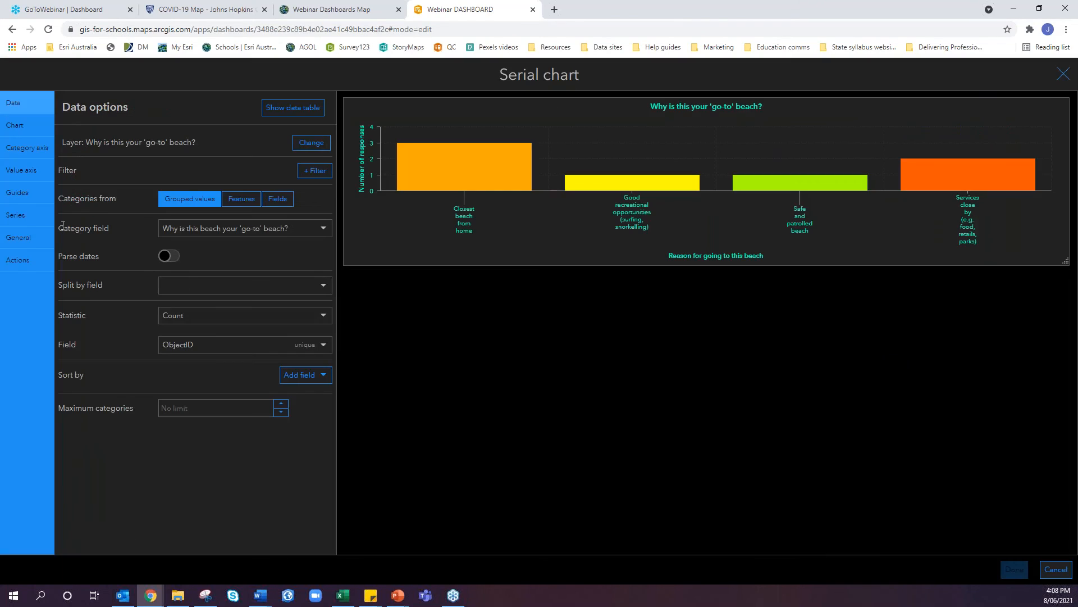
left_click(17, 259)
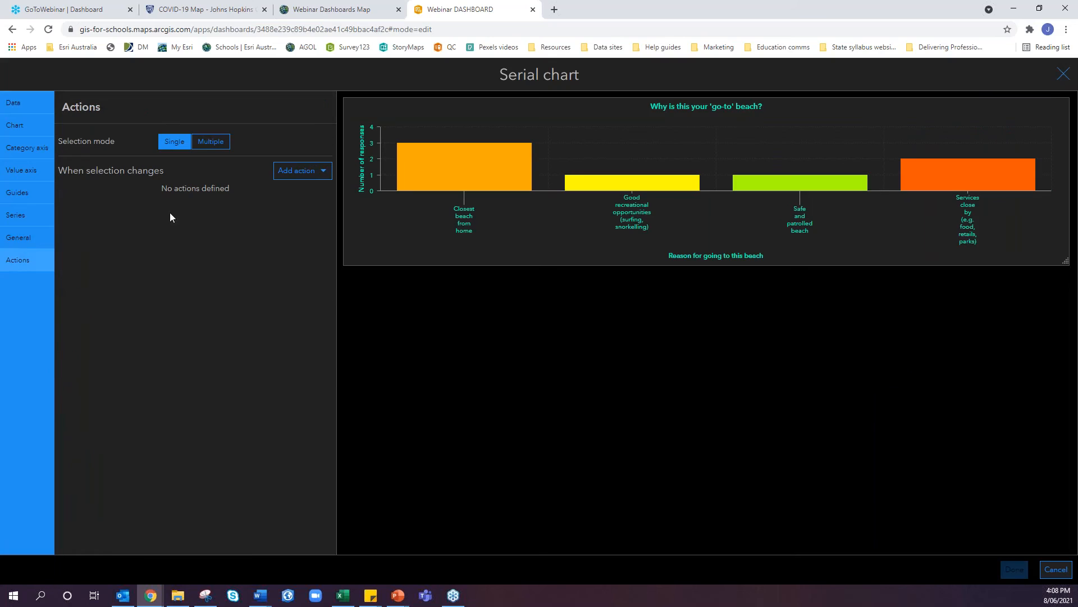
left_click(326, 172)
left_click(294, 192)
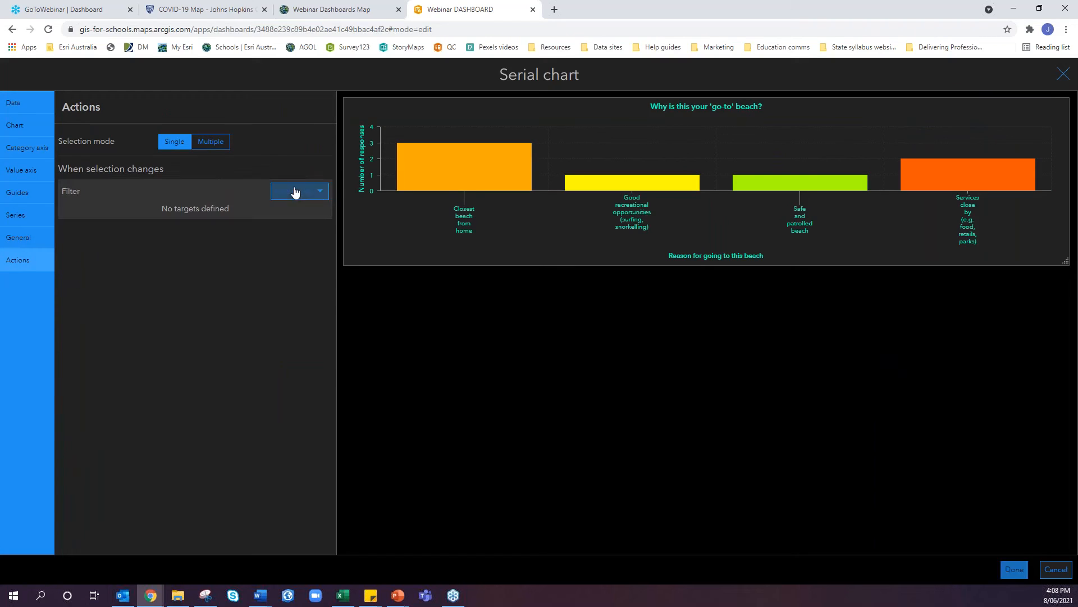
left_click(293, 192)
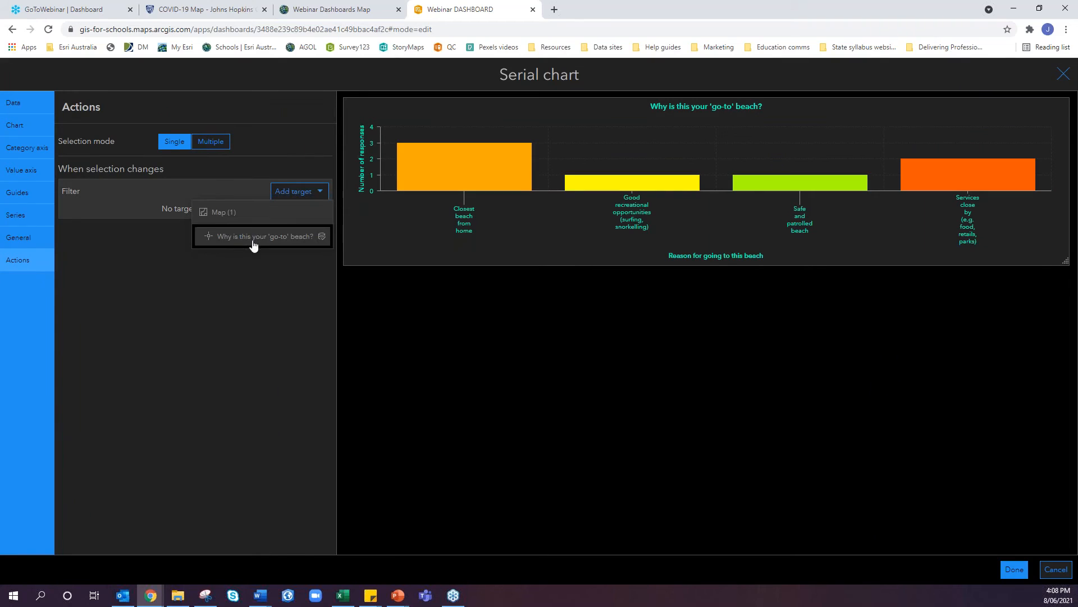
left_click(277, 241)
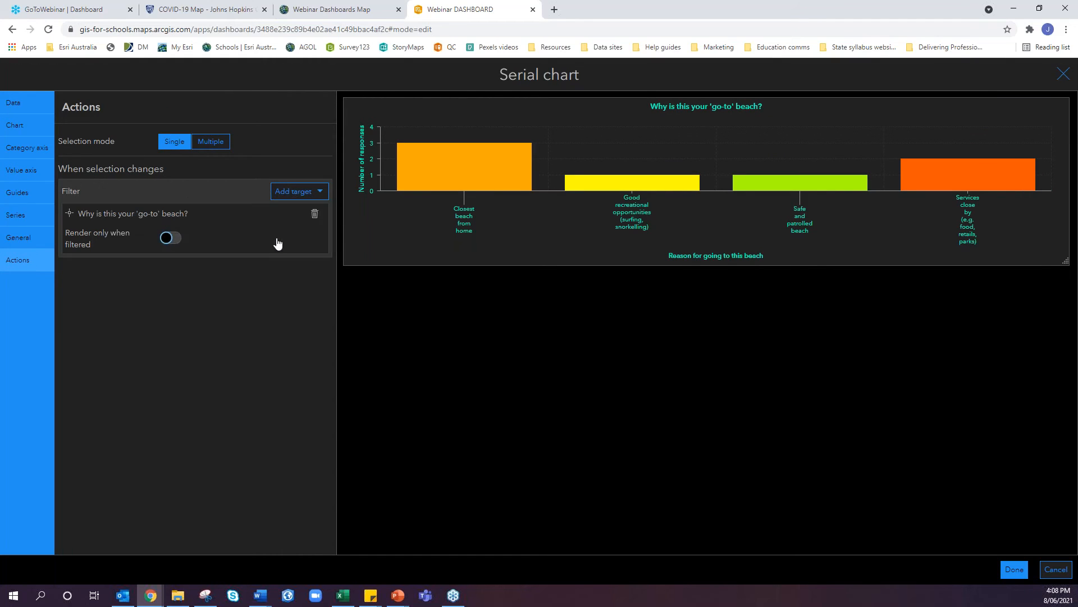
left_click(1014, 569)
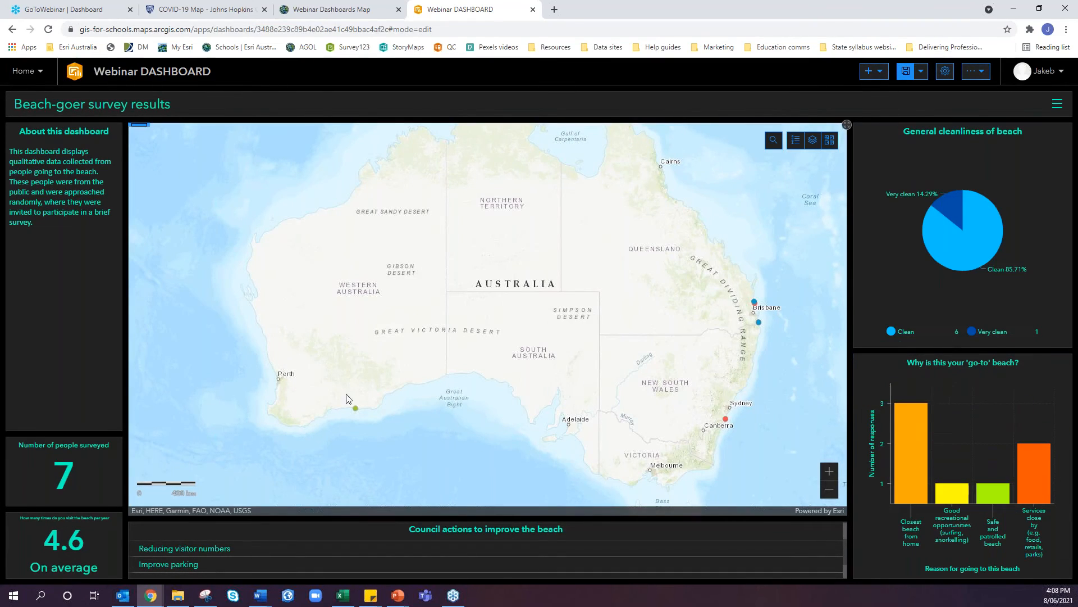
- Test the bar chart's filter by selecting "Closest beach from home" and inspecting the matching points near Brisbane and Sydney
left_click(913, 474)
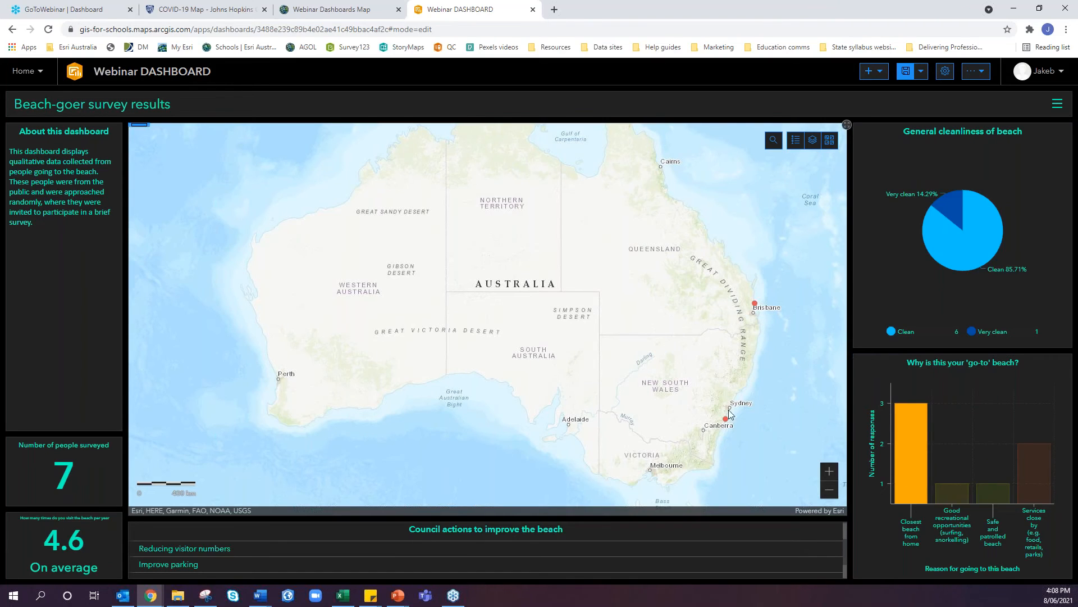
left_click_drag(657, 440, 661, 421)
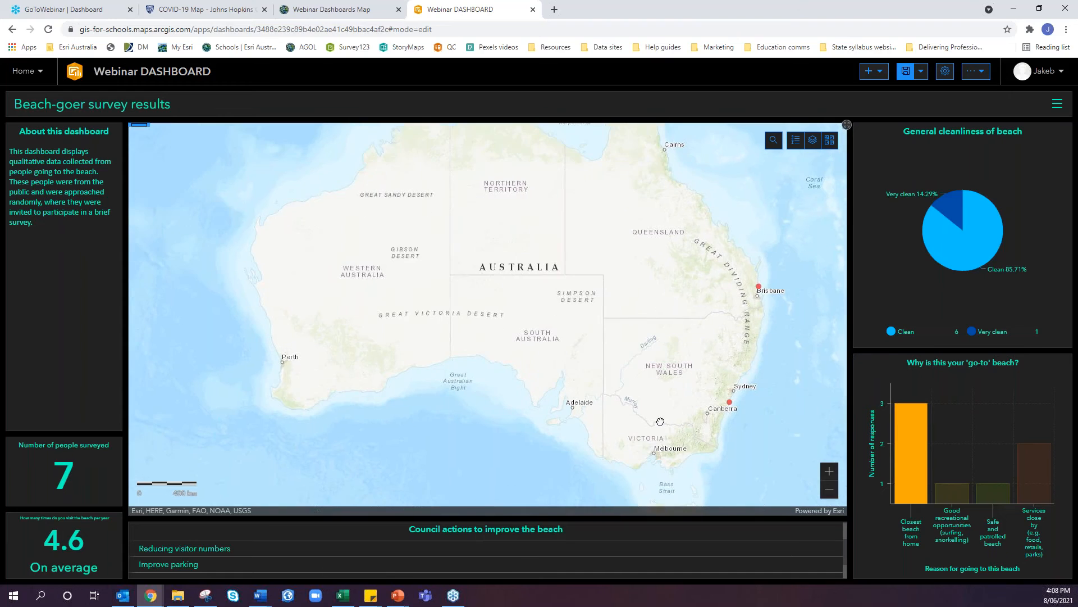
scroll(742, 253, "up", 1)
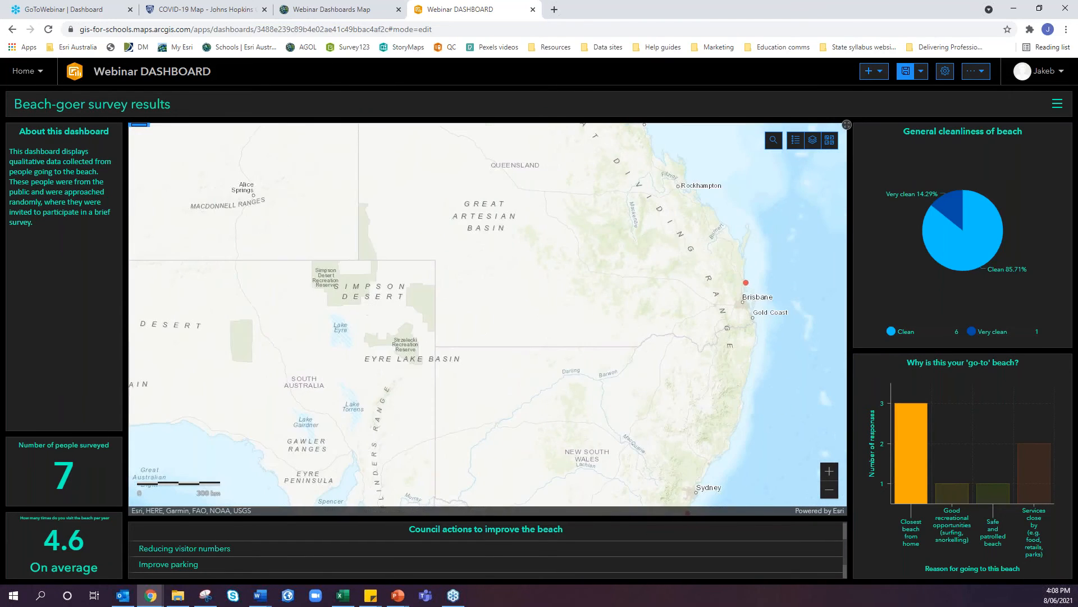
scroll(744, 286, "up", 4)
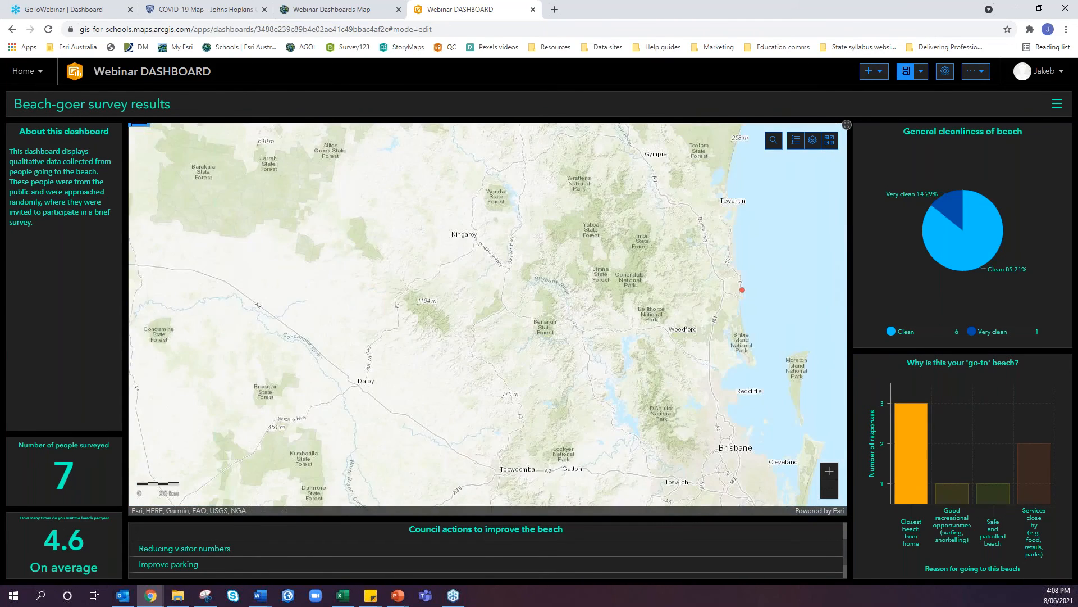
scroll(746, 287, "up", 1)
scroll(742, 281, "up", 2)
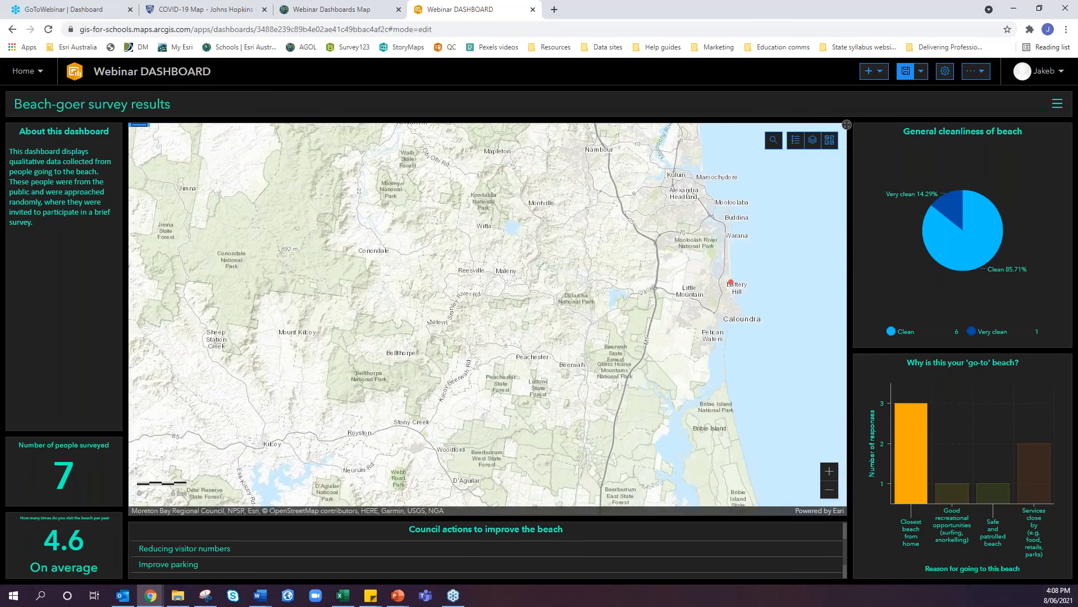
scroll(718, 355, "down", 4)
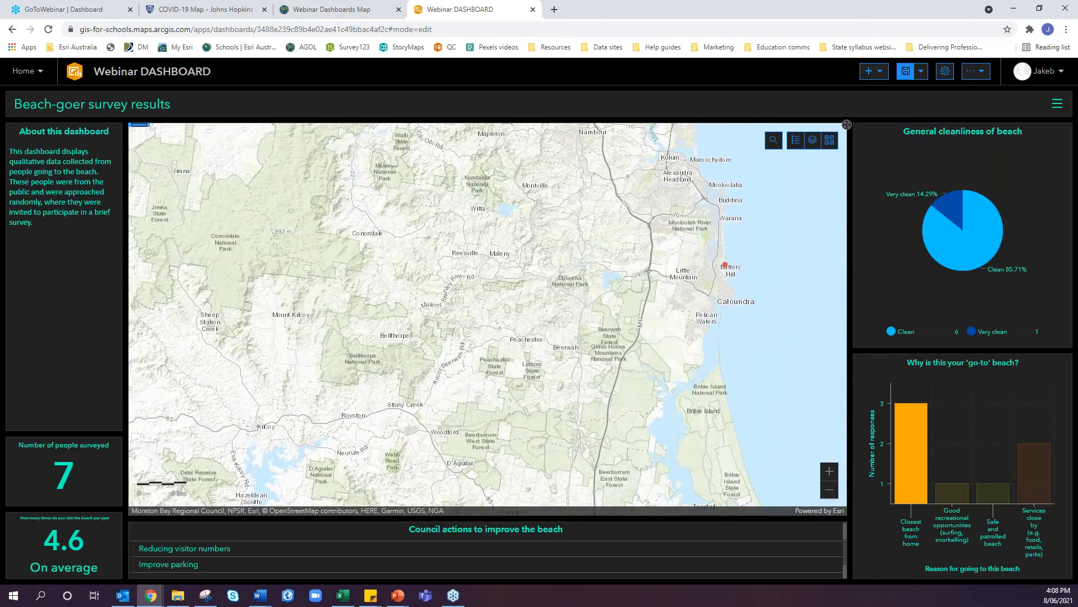
scroll(719, 285, "down", 3)
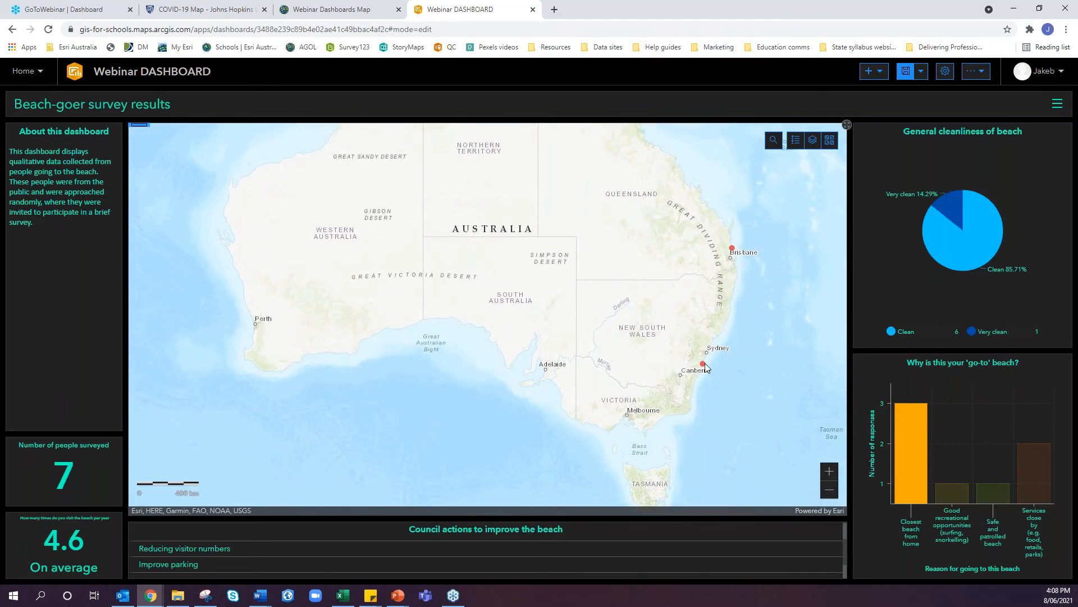
scroll(698, 357, "up", 1)
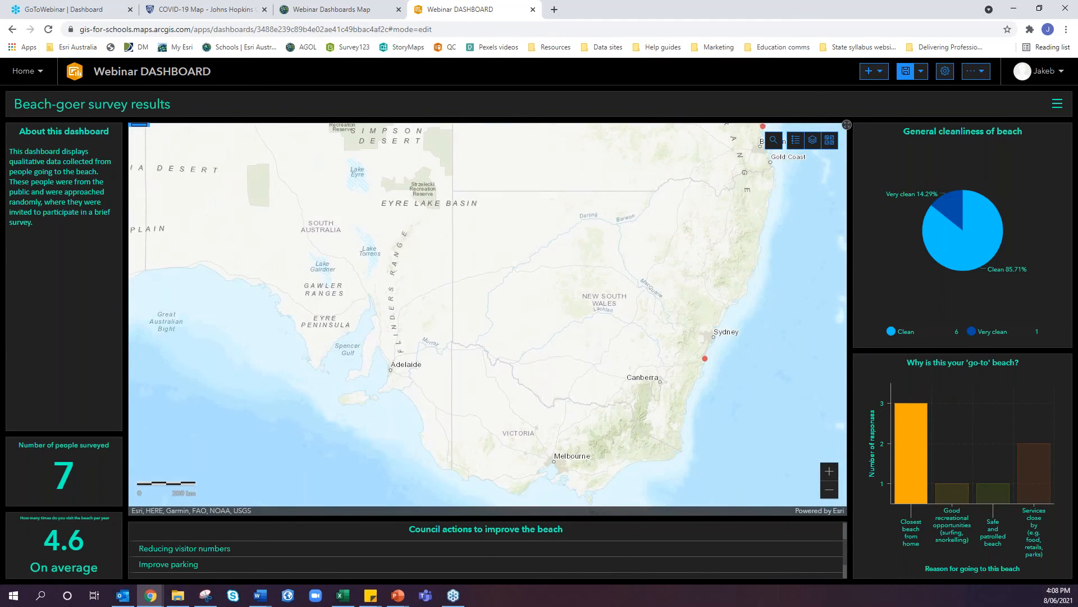
scroll(700, 368, "up", 1)
- Filter the map by the "Good recreational opportunities" bar and read the survey pop-up of the matching point
left_click(952, 491)
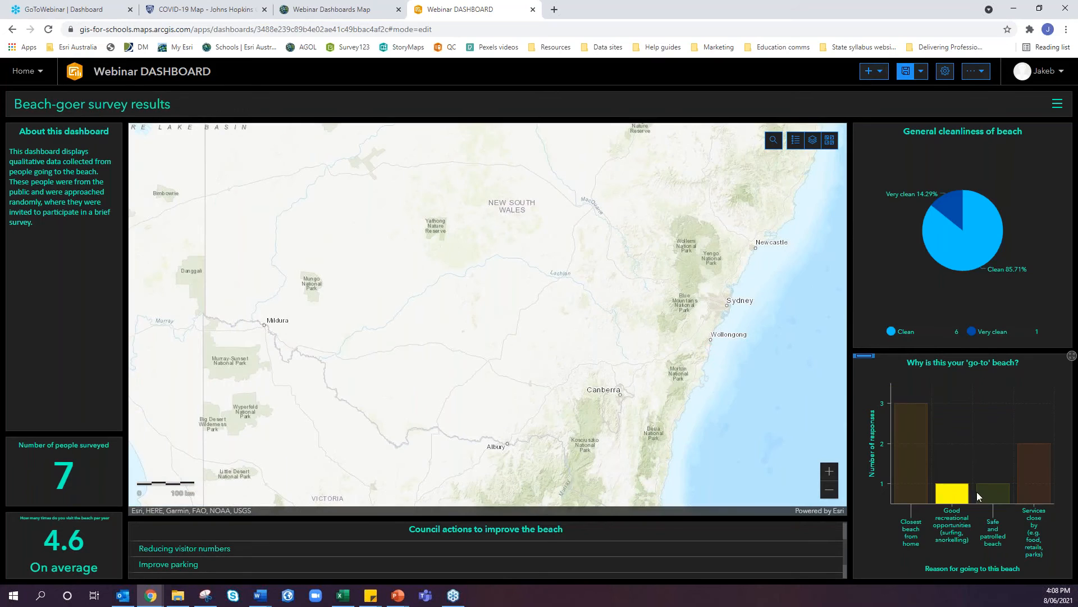
scroll(650, 325, "down", 2)
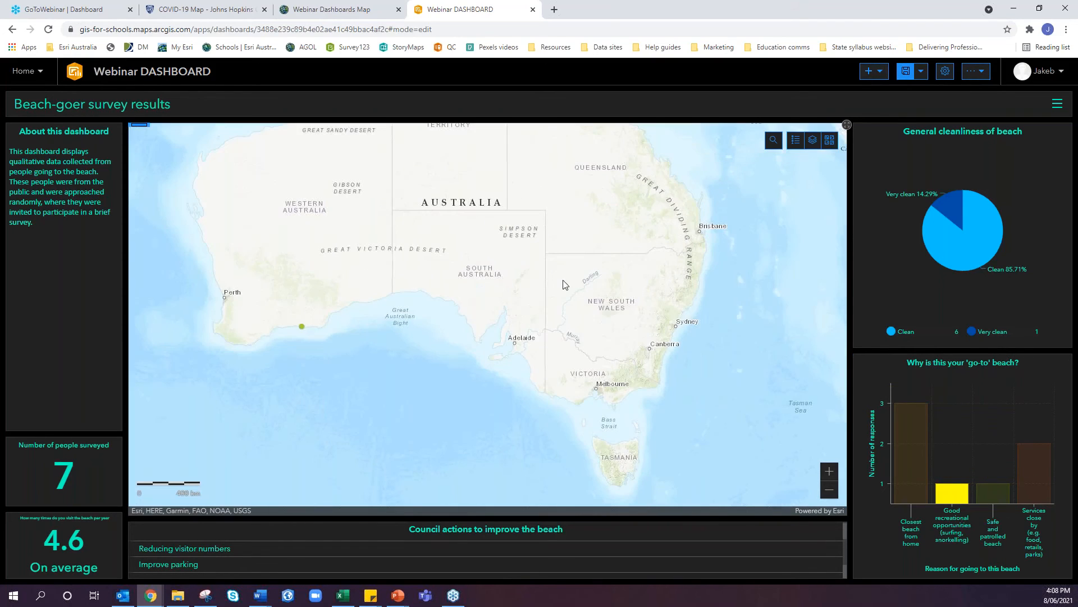
scroll(606, 366, "down", 1)
scroll(570, 401, "up", 1)
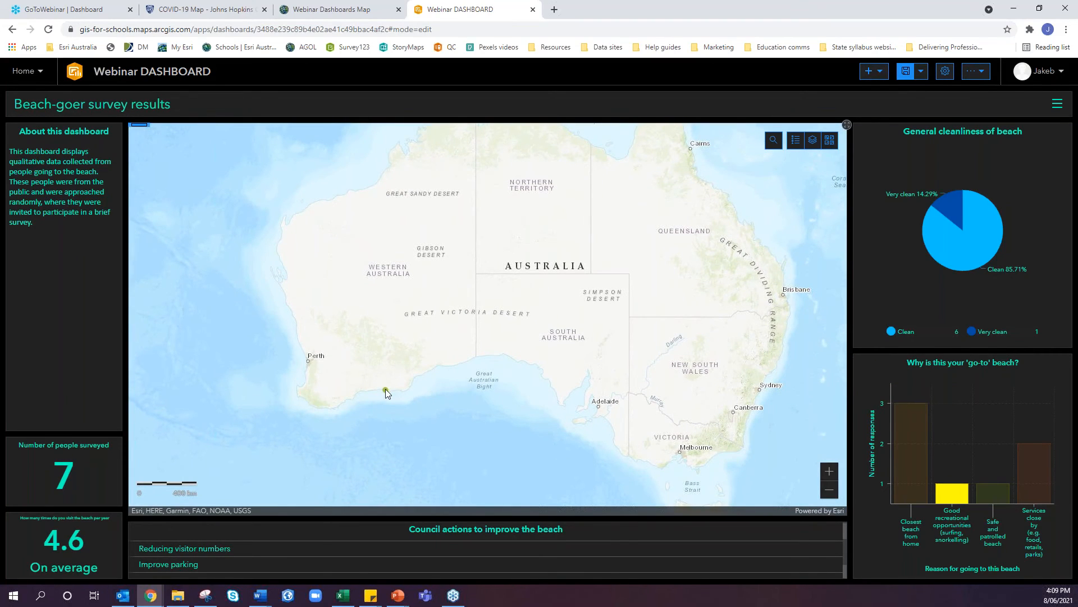
left_click(385, 390)
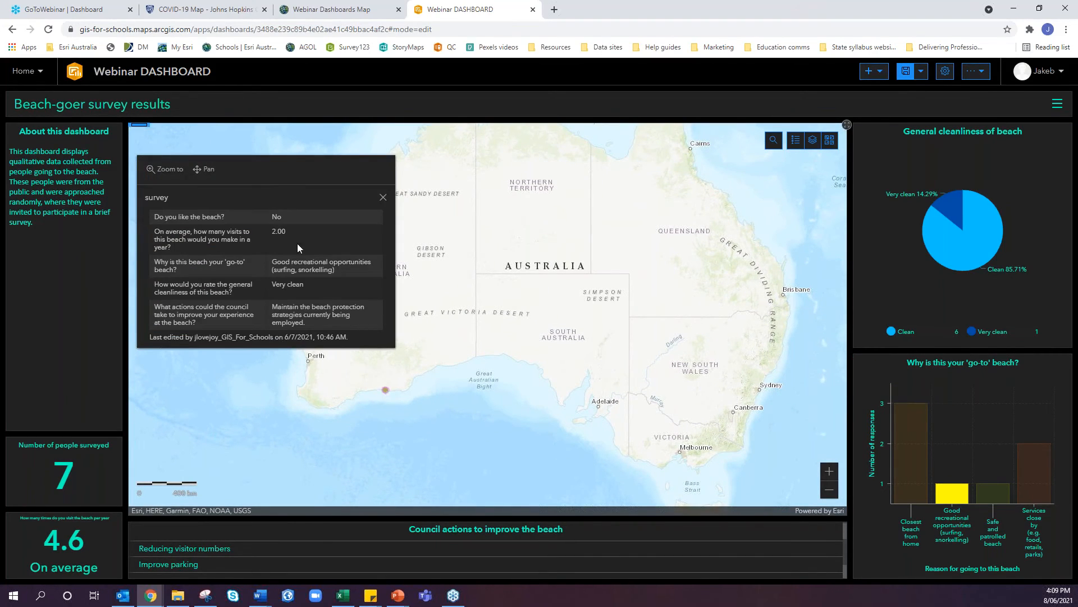
left_click(383, 197)
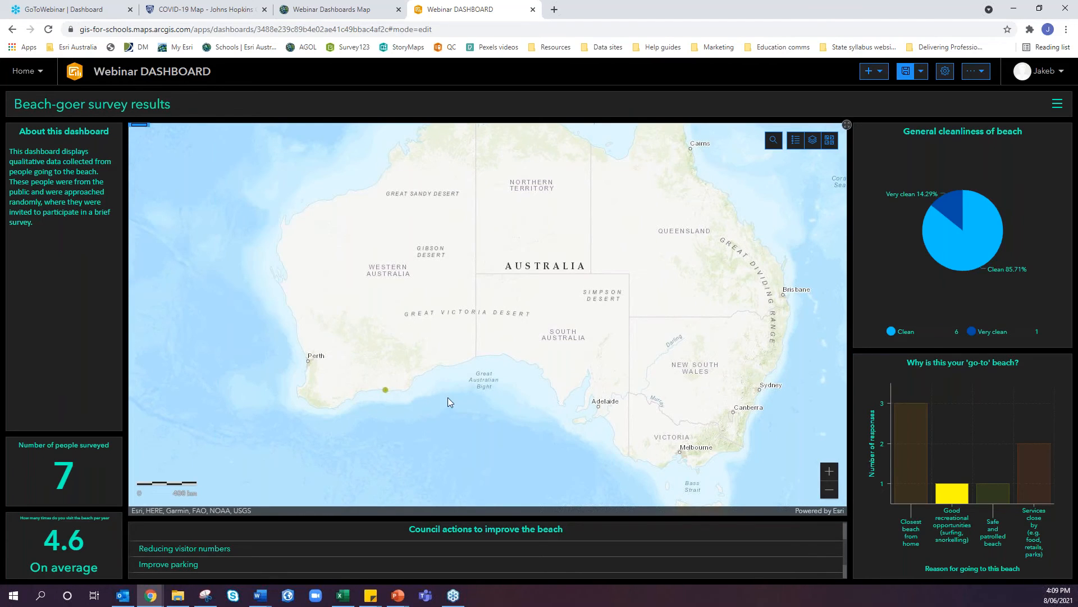
- Filter the map by the "Safe and patrolled beach", "Services close by" and "Closest beach from home" bars in turn, and clear the selection
left_click(985, 488)
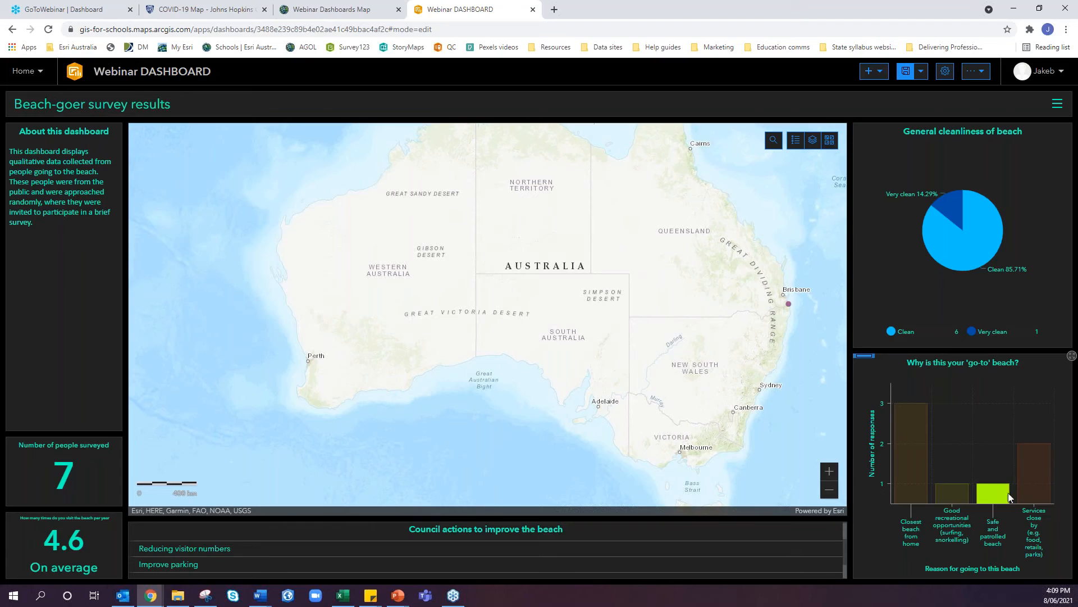
left_click(1041, 489)
left_click(919, 475)
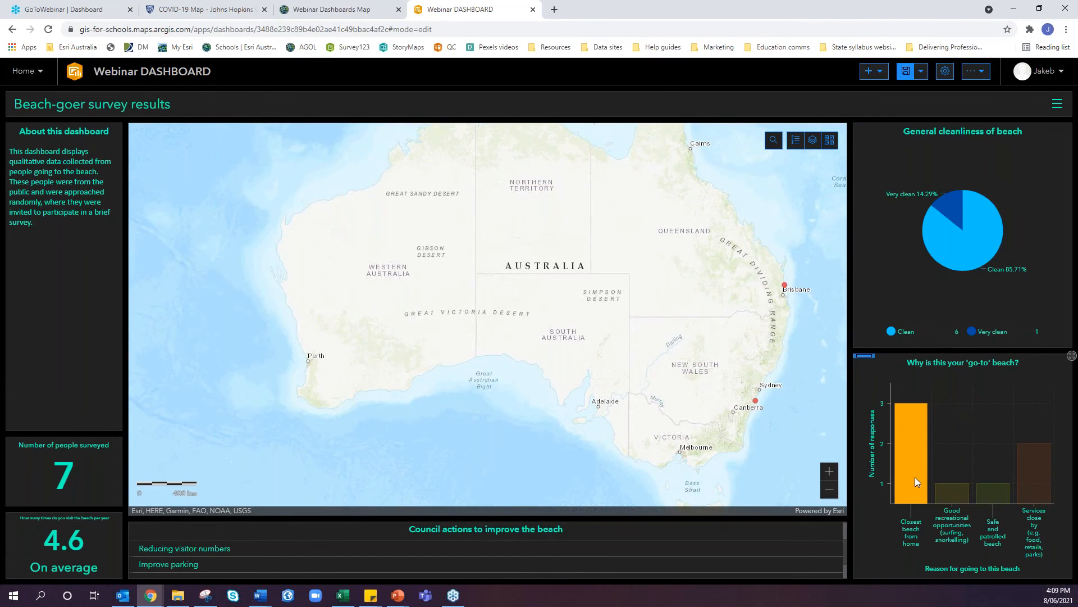
left_click(865, 540)
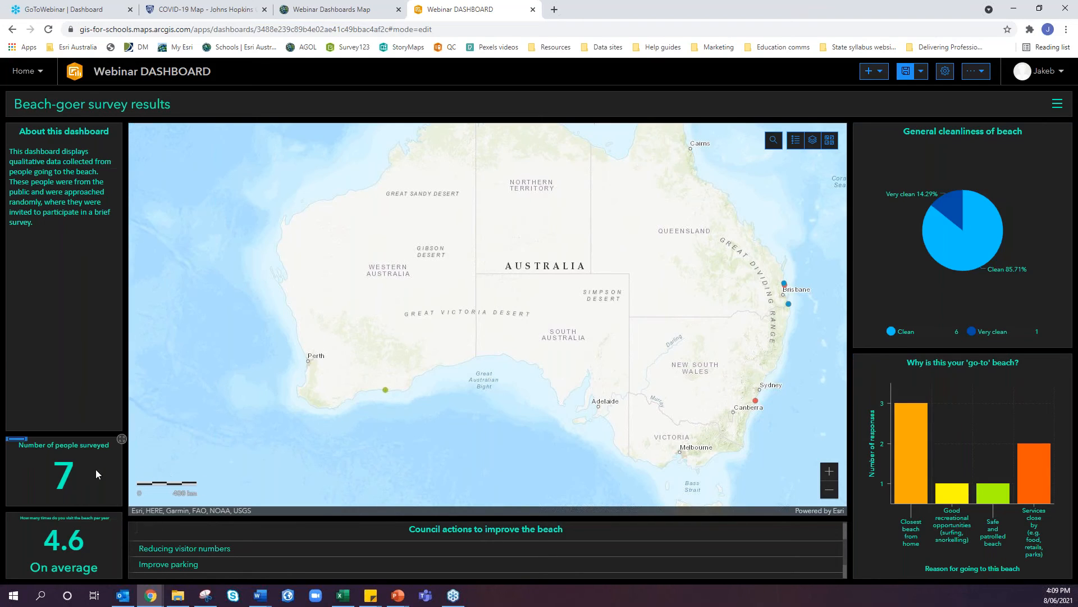
- Make the council actions list taller and add a filter action for when its selection changes
left_click_drag(261, 524, 262, 467)
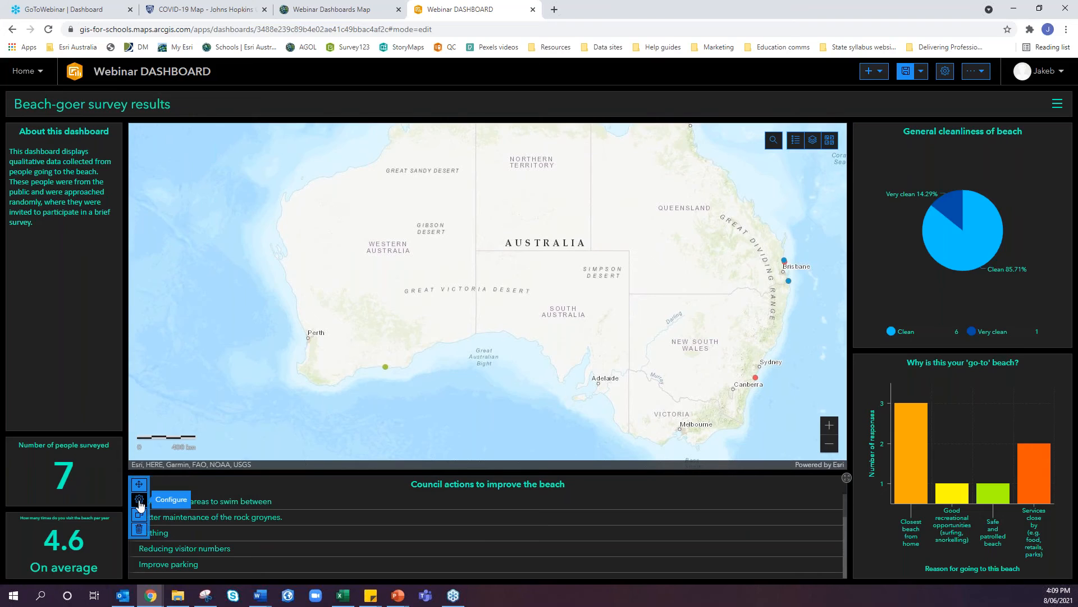
left_click(139, 500)
left_click(25, 178)
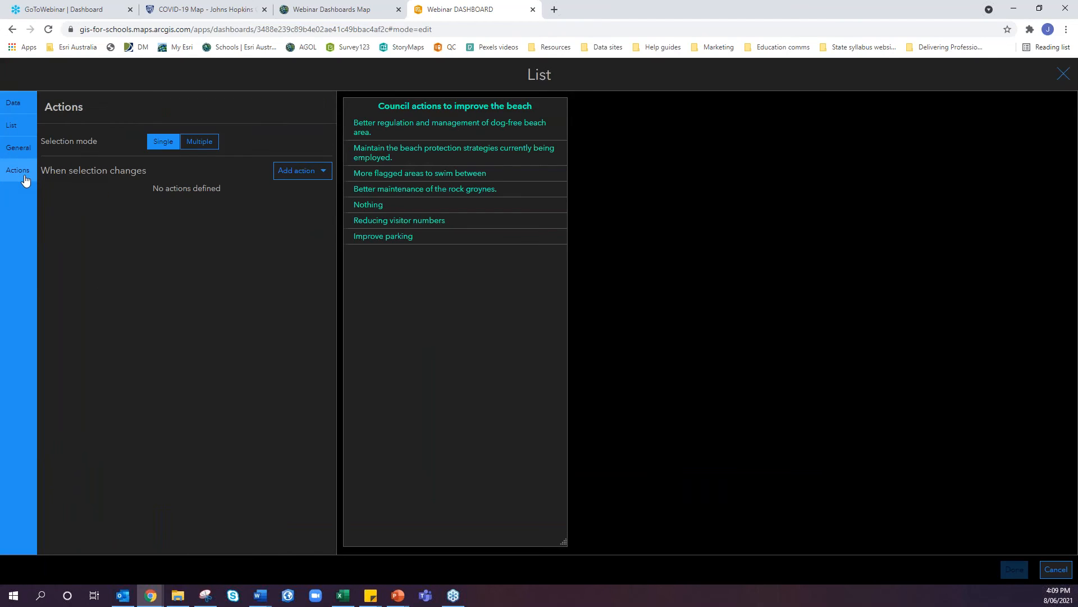
left_click(318, 171)
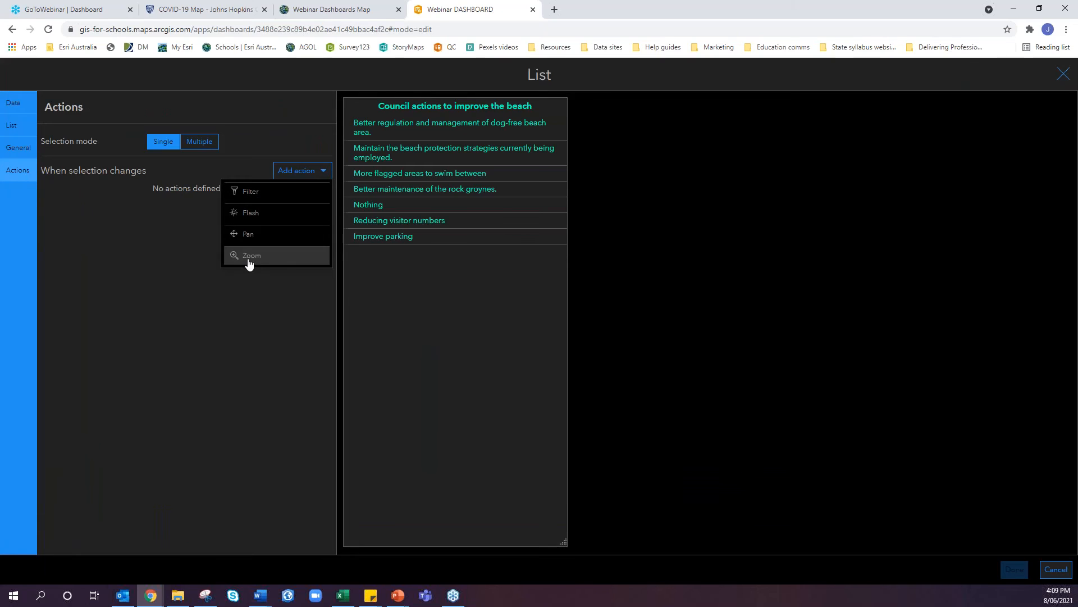
left_click(251, 192)
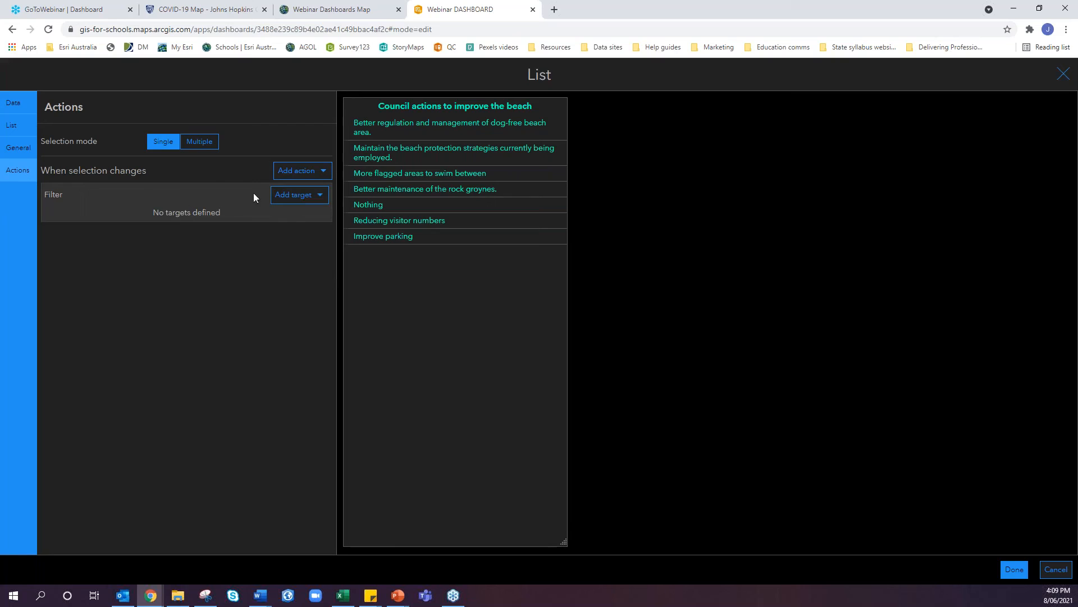
- Add the "Go to beach" chart as filter target, matching both fields on "Why is this beach your 'go-to' beach?", plus the average visits count
left_click(295, 194)
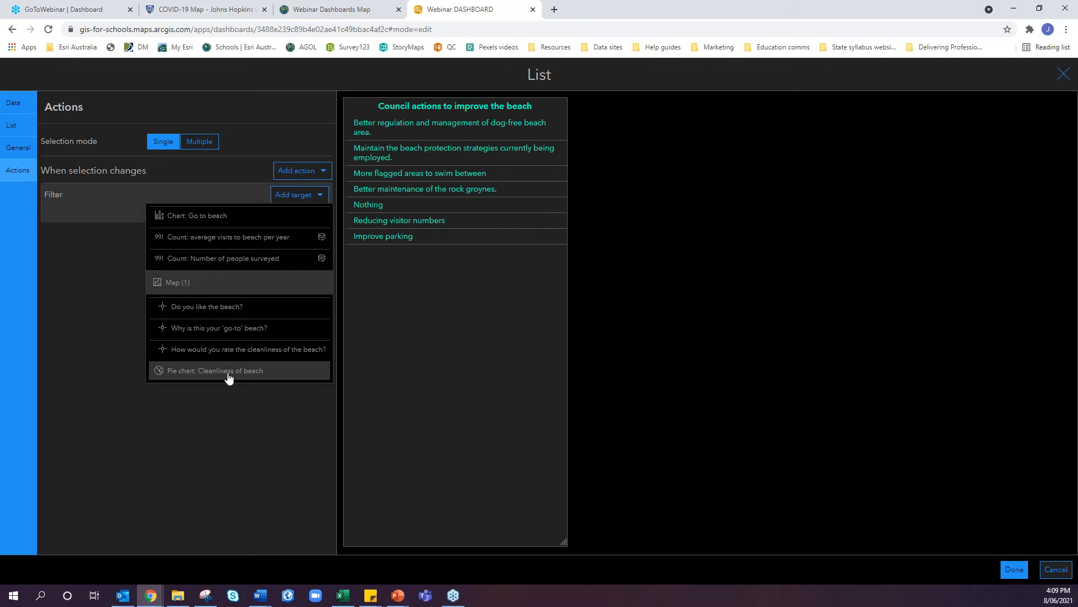
left_click(185, 223)
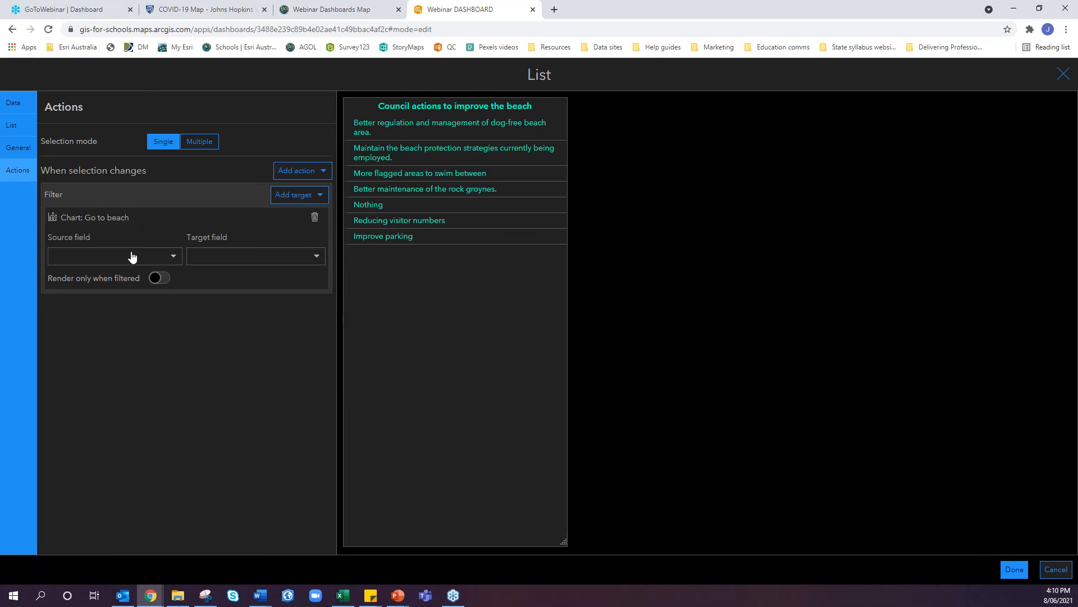
left_click(132, 257)
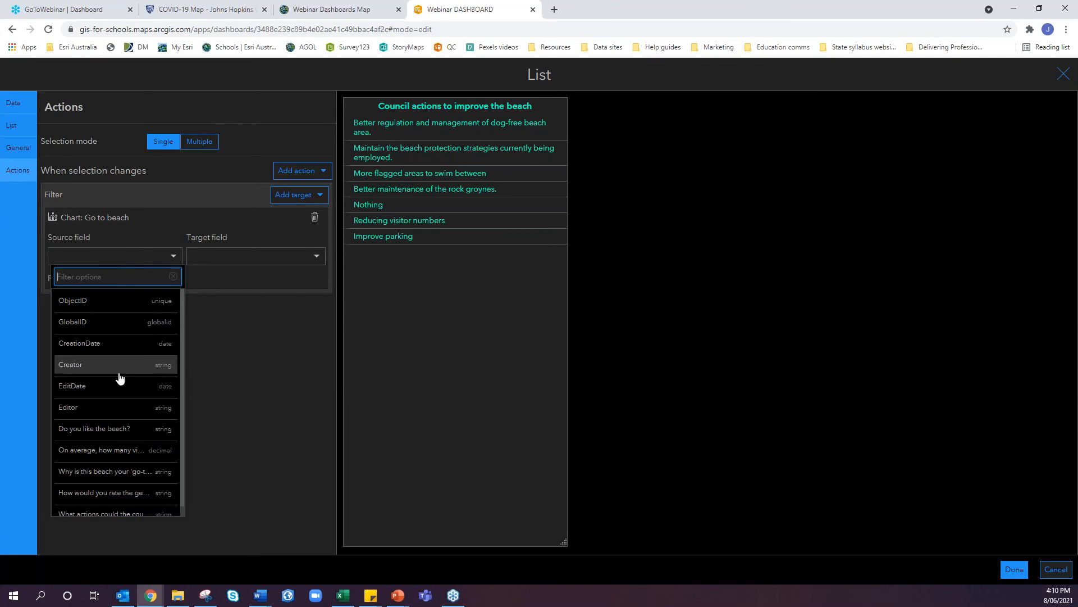
scroll(116, 405, "down", 1)
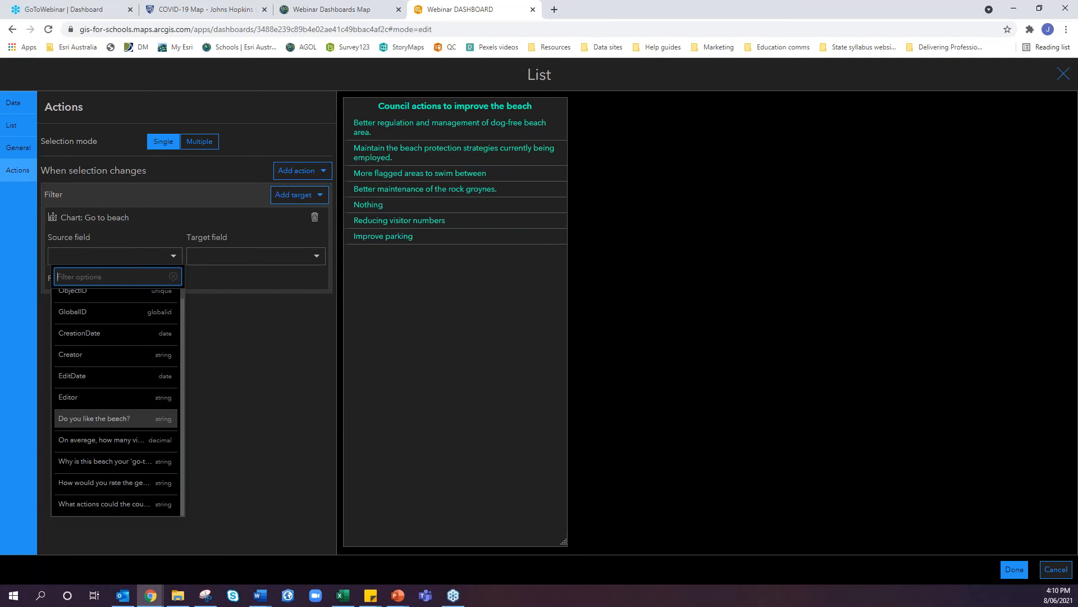
left_click(95, 462)
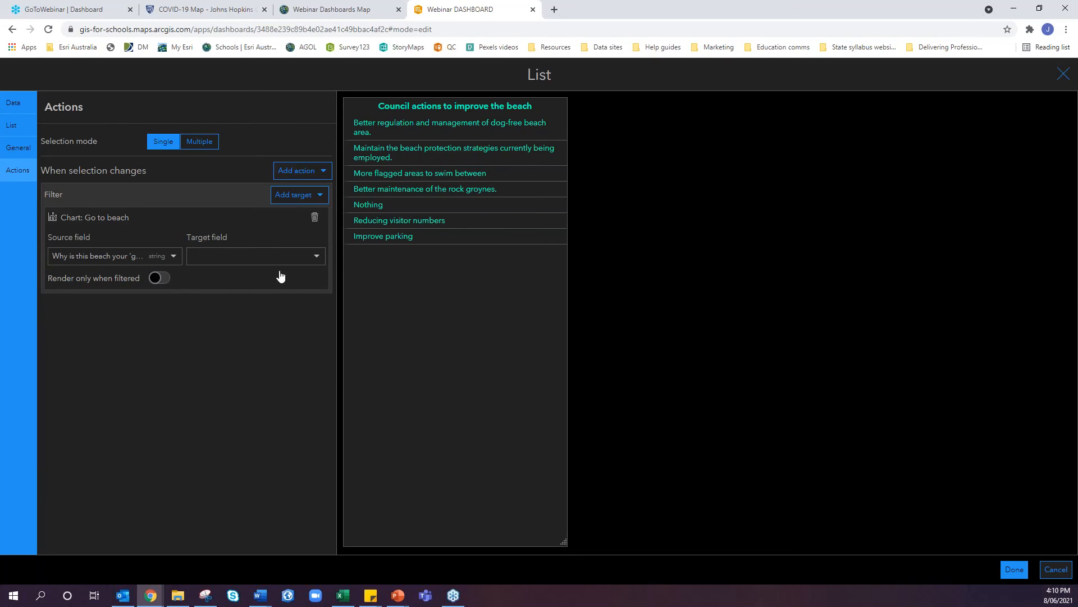
left_click(291, 257)
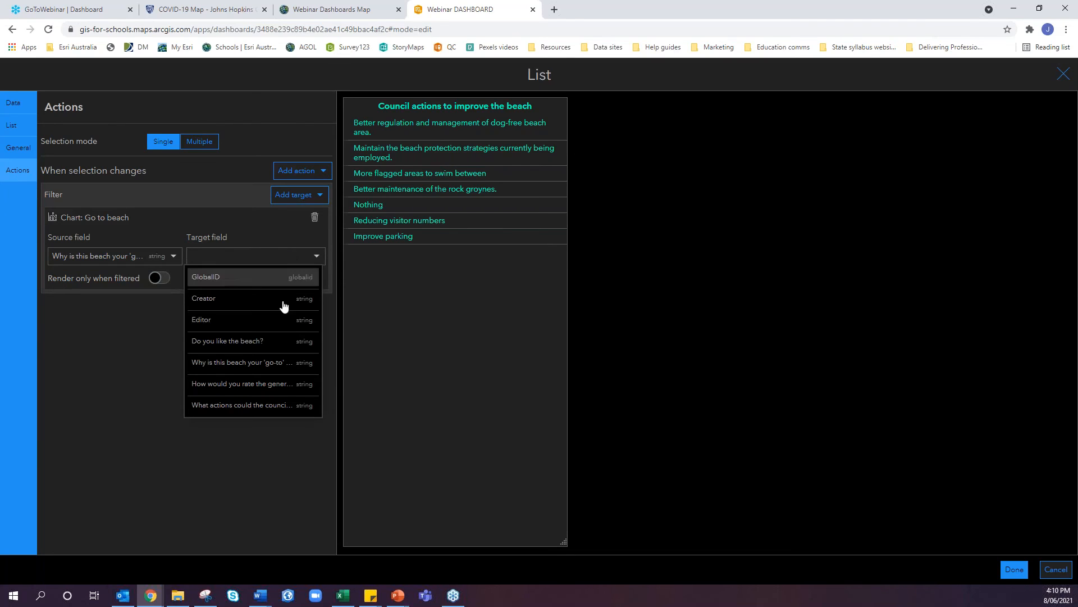
left_click(272, 363)
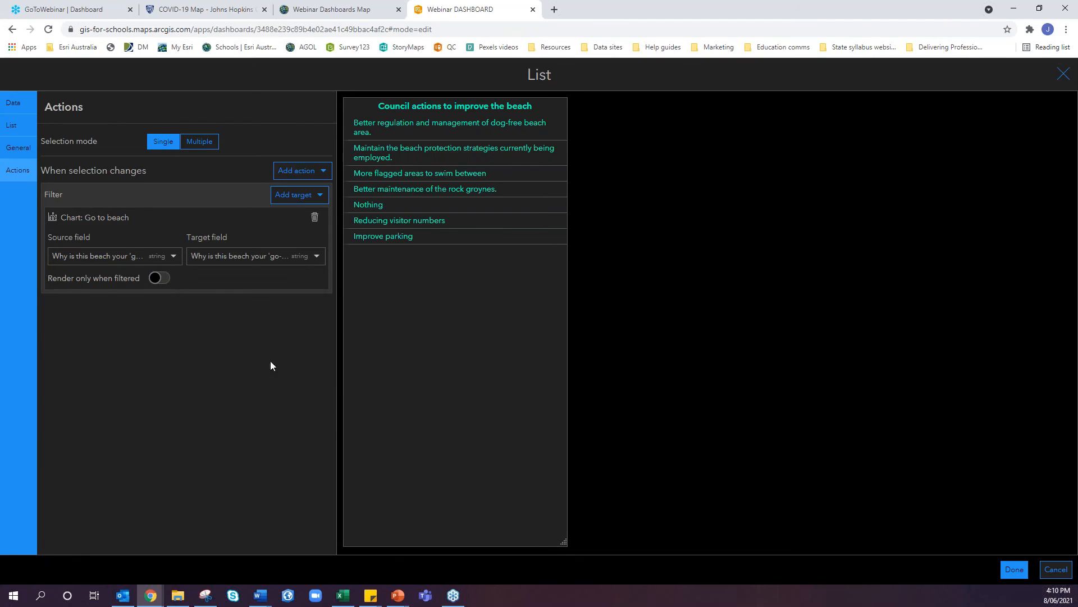
left_click(291, 200)
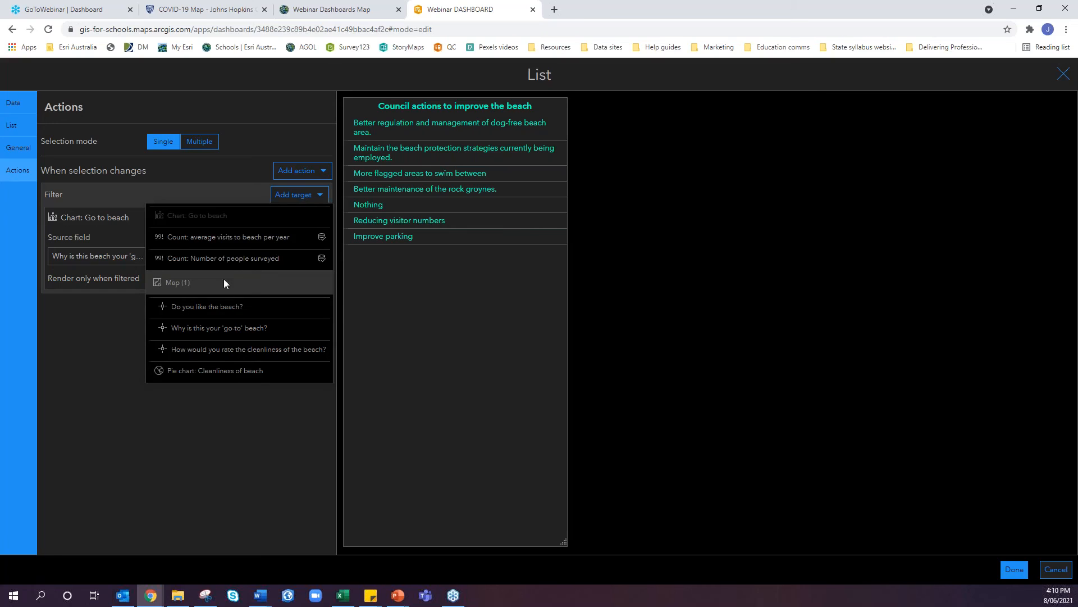
left_click(236, 242)
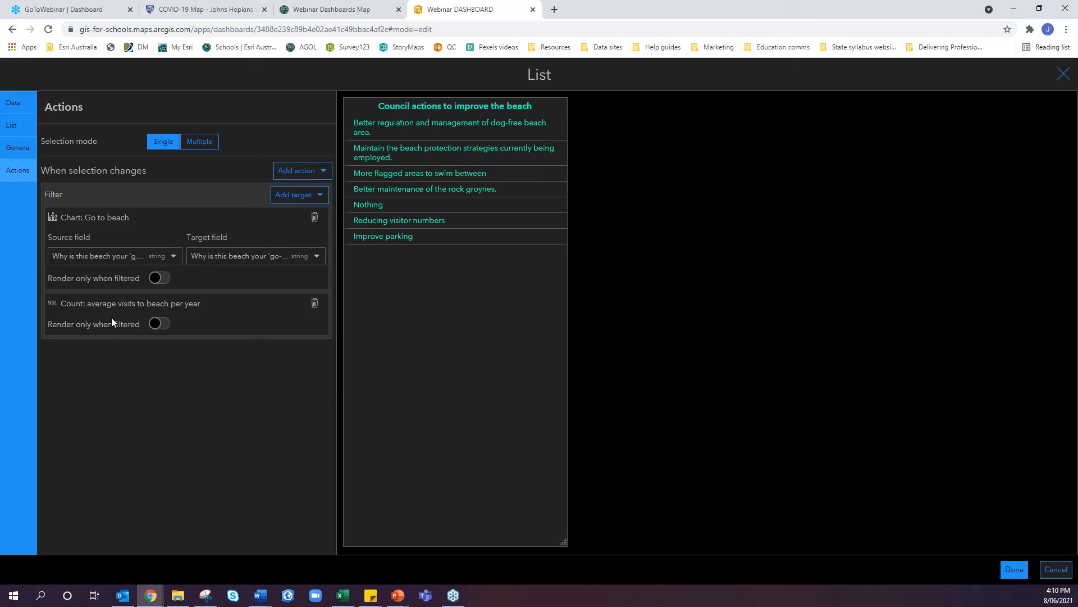
- Add the "Cleanliness of beach" pie chart as a filter target, using the cleanliness rating as source and target field, and save the list
left_click(317, 196)
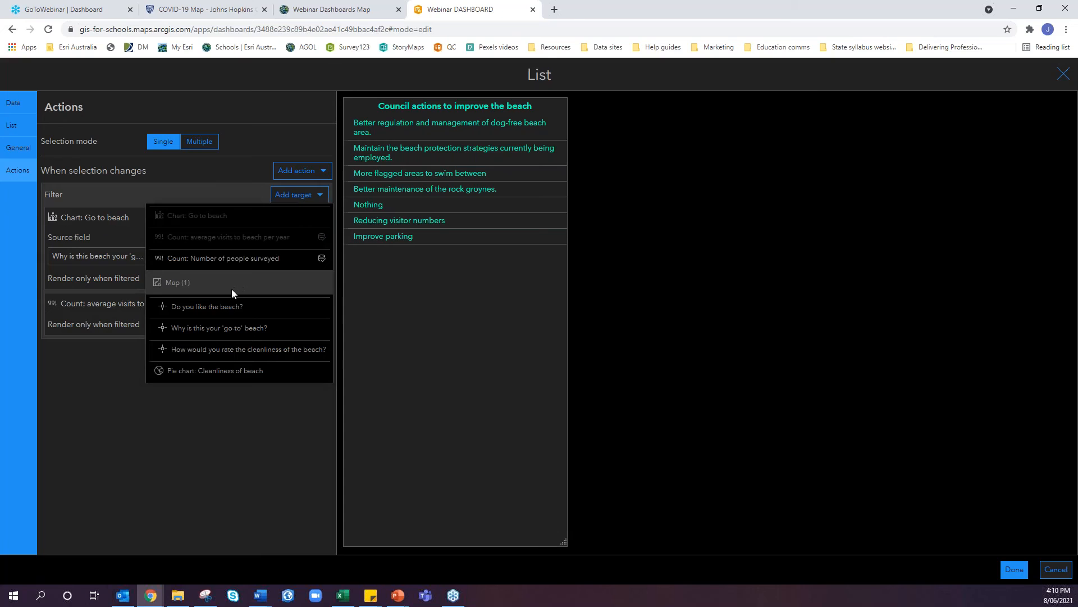
left_click(203, 374)
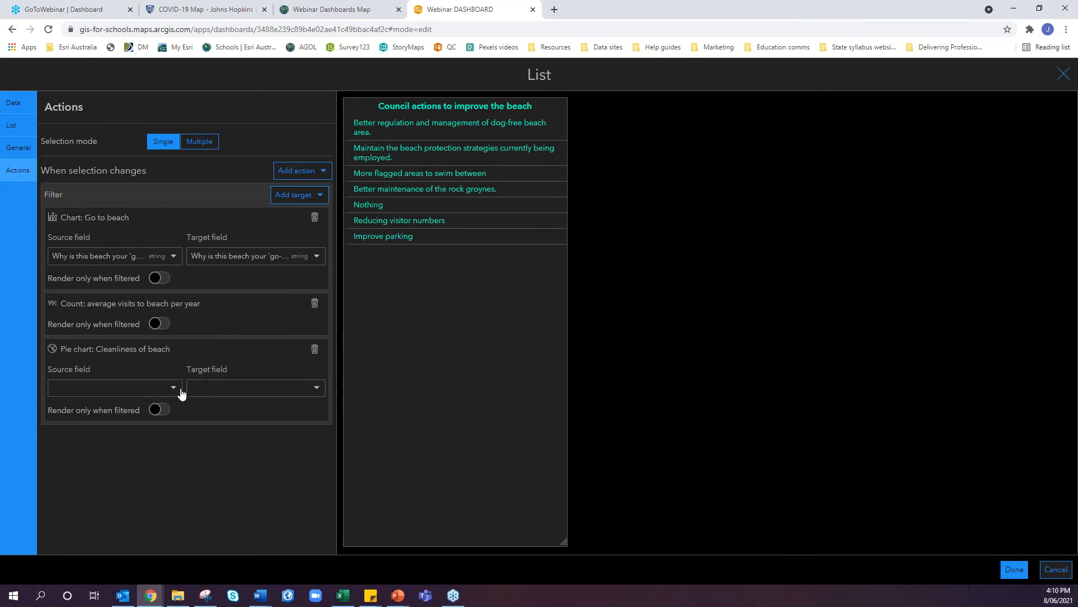
left_click(173, 388)
scroll(132, 477, "down", 2)
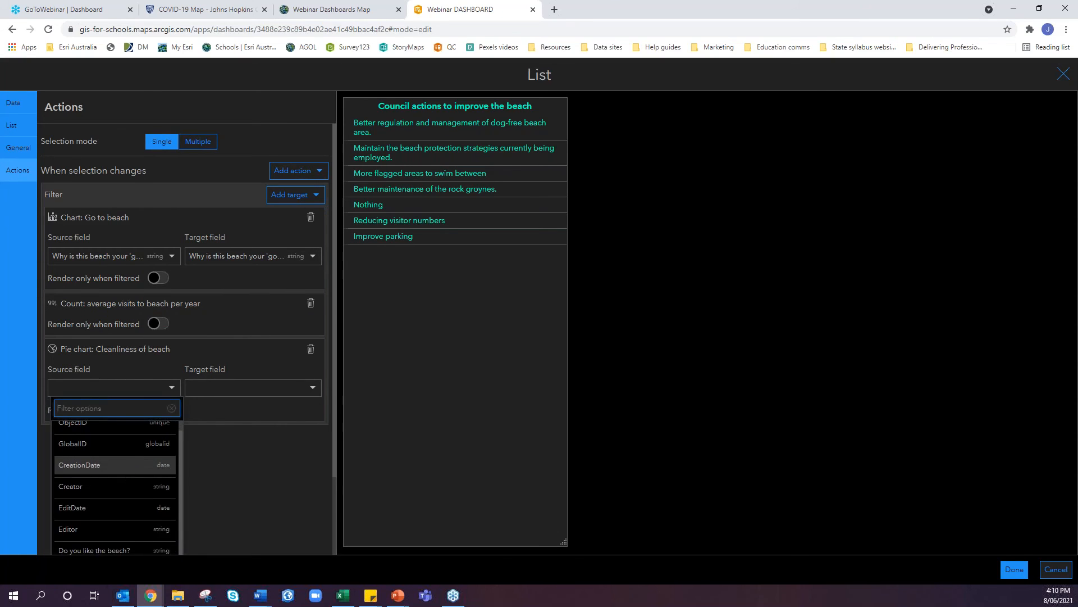
scroll(131, 498, "down", 1)
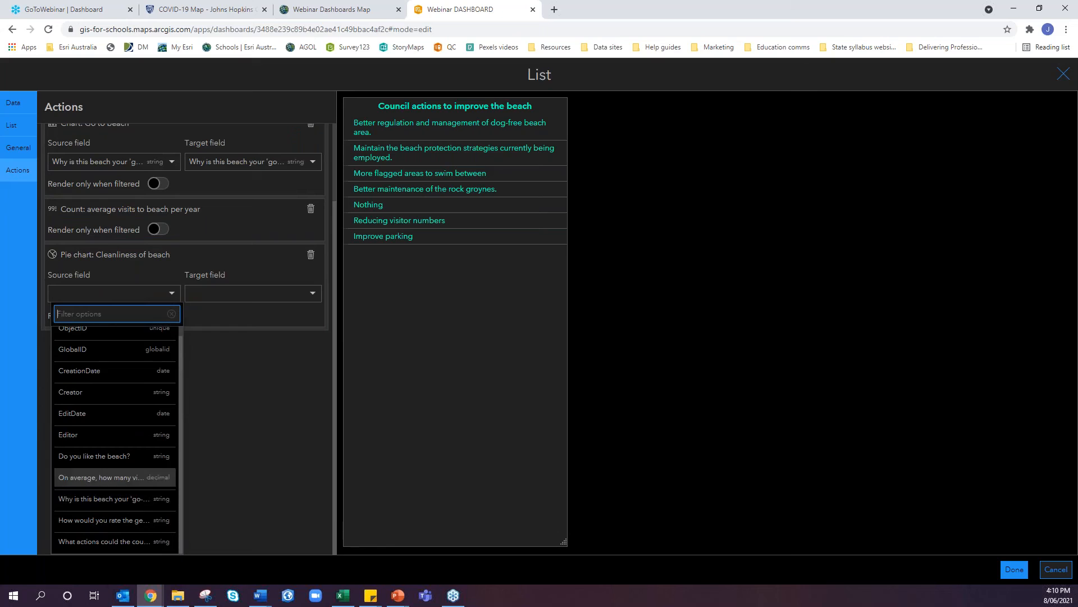
left_click(110, 520)
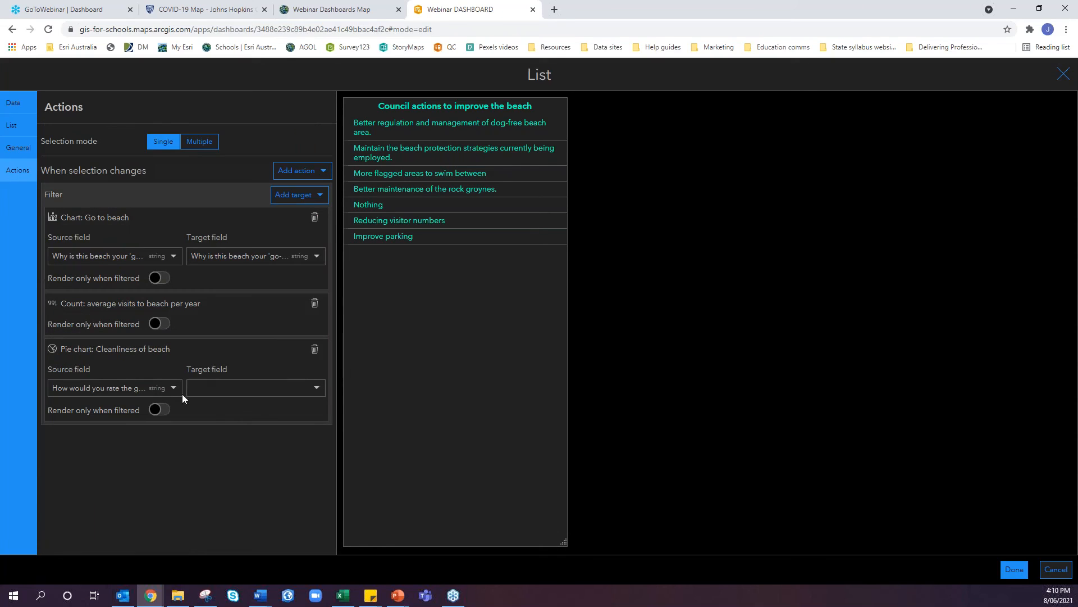
left_click(246, 389)
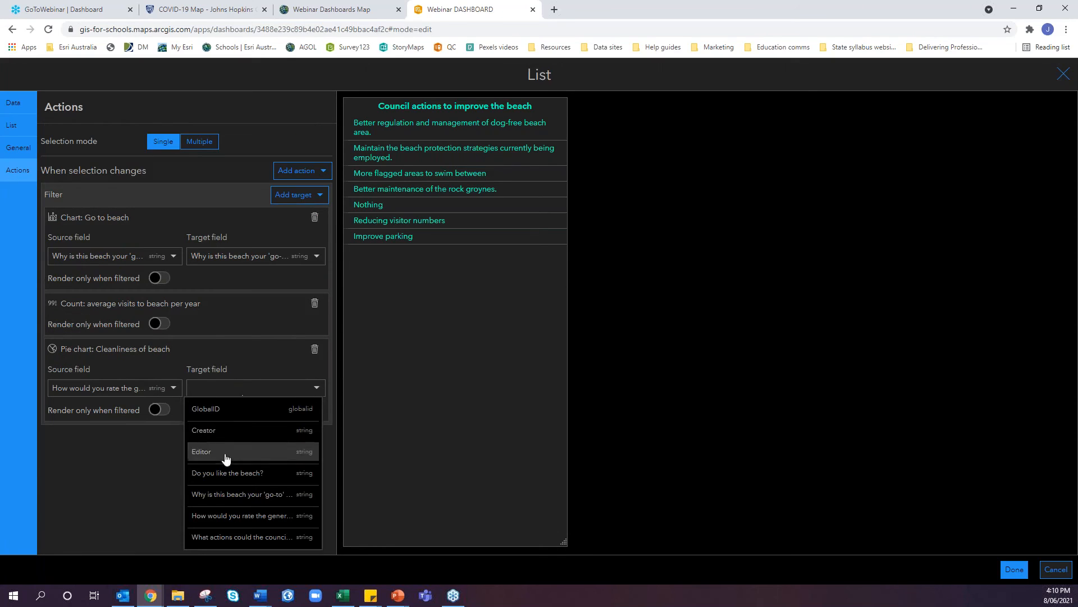
left_click(246, 517)
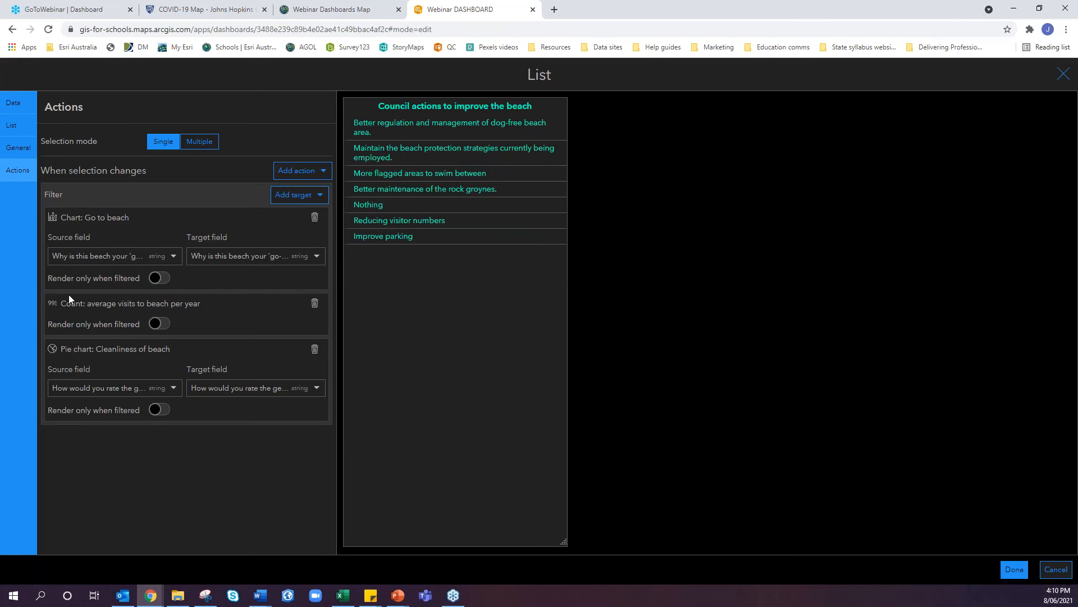
left_click(1010, 572)
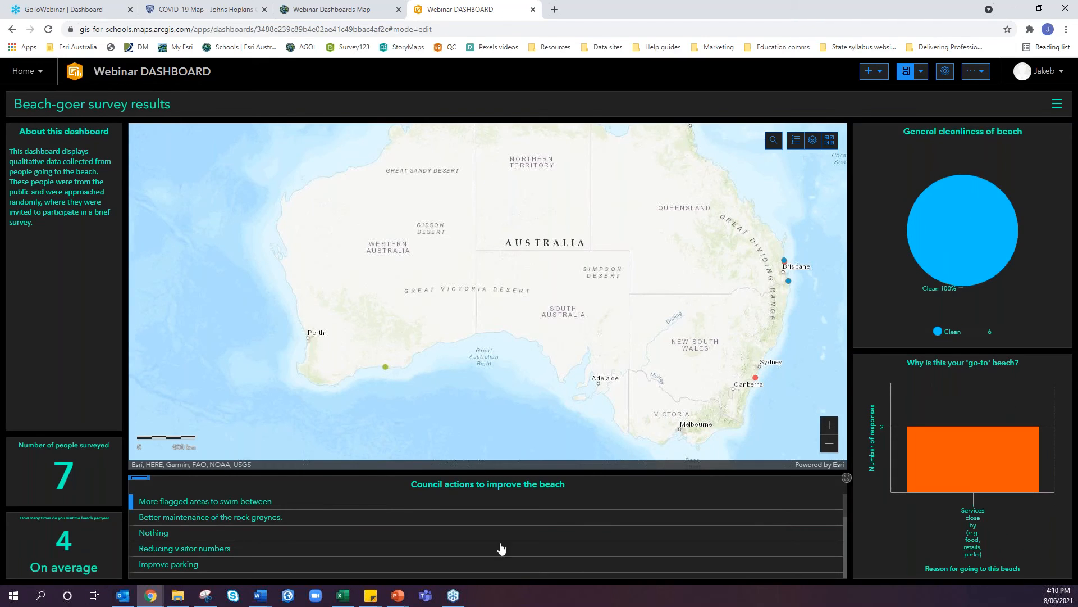
- Test the council actions list's filter with "More flagged areas to swim between" and inspect the bar chart, pie chart and map
mouse_move(985, 441)
mouse_move(968, 210)
left_click_drag(795, 279, 774, 283)
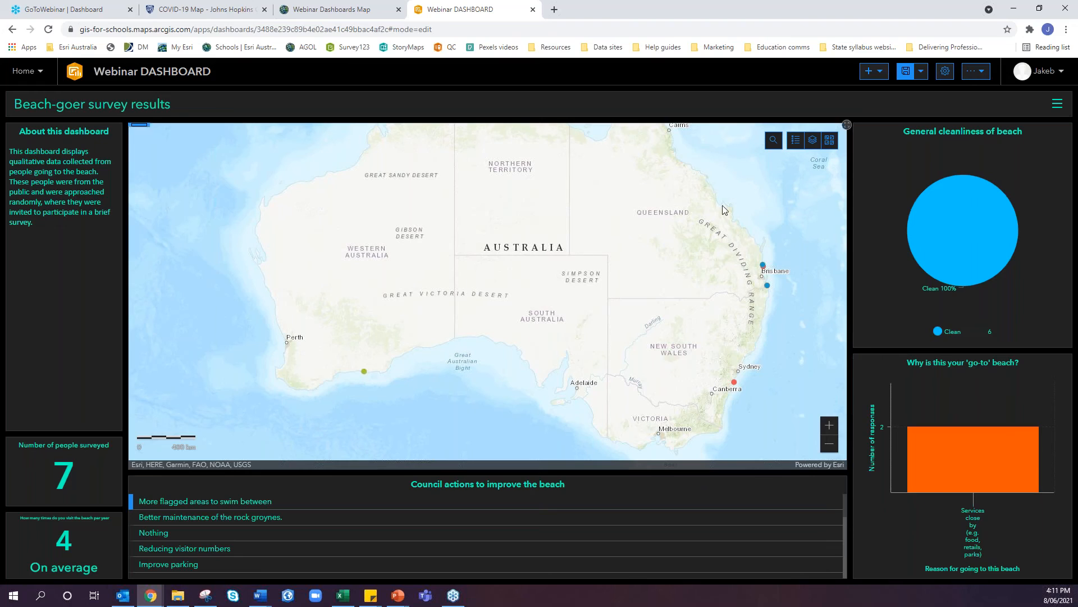
- Switch to the Johns Hopkins COVID-19 dashboard and filter its figures and charts by India
left_click(213, 11)
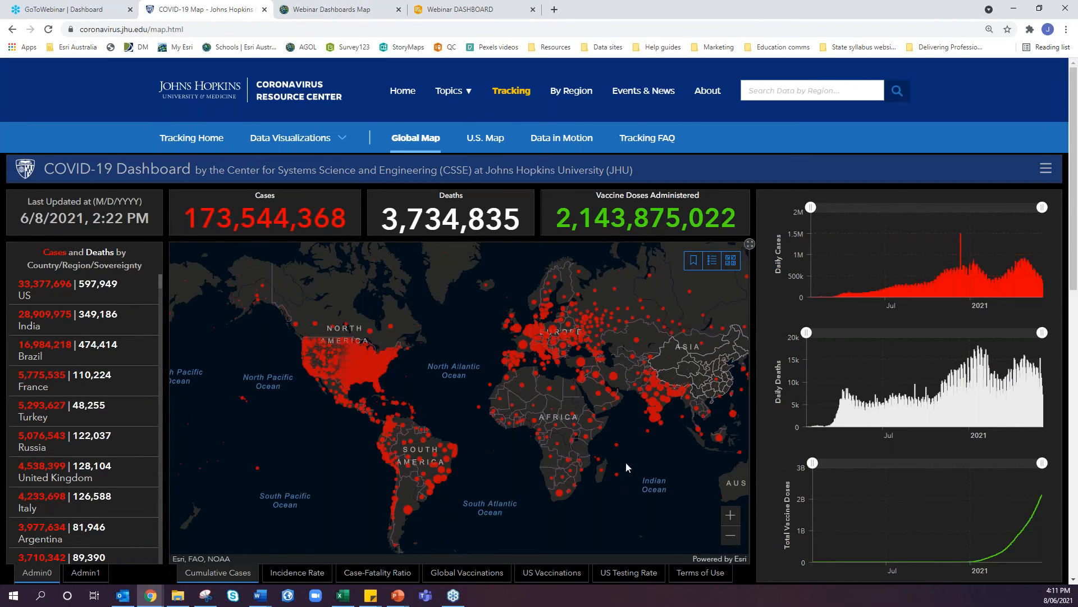
mouse_move(996, 466)
left_mouse_down()
mouse_move(865, 479)
mouse_move(1005, 469)
left_mouse_up()
left_click(1005, 475)
left_click(84, 318)
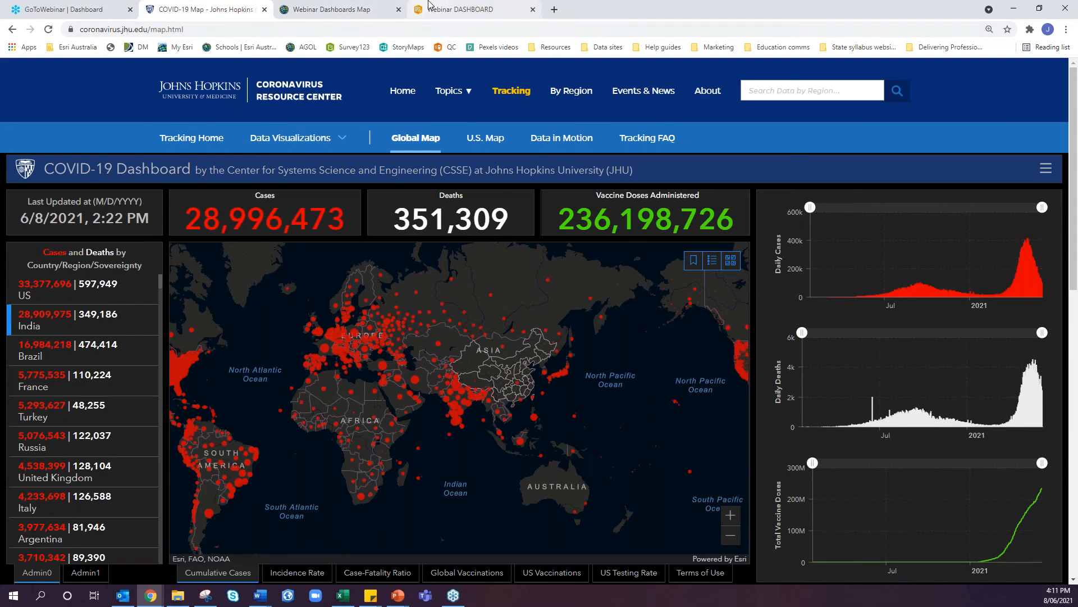
- Return to the Webinar dashboard and examine which further selection actions the council actions list offers
left_click(461, 9)
mouse_move(139, 502)
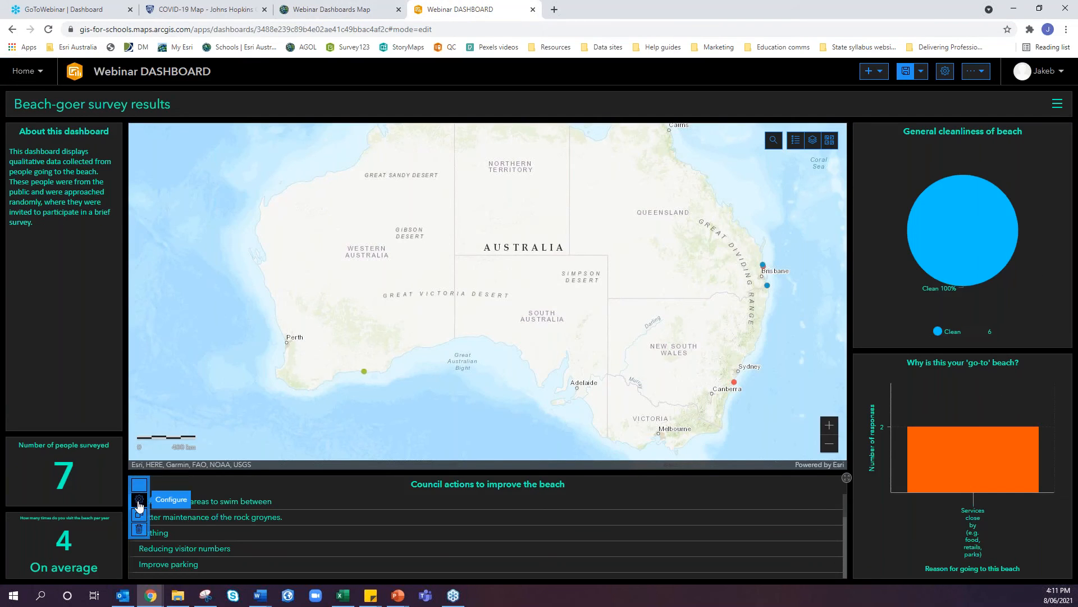
left_click(139, 499)
left_click(17, 170)
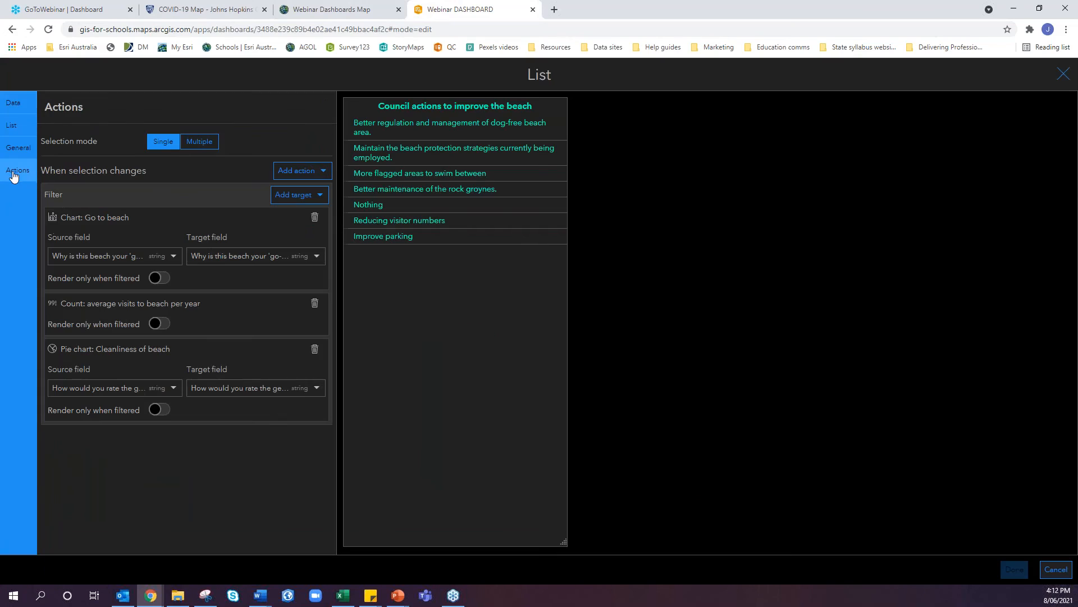
left_click(307, 170)
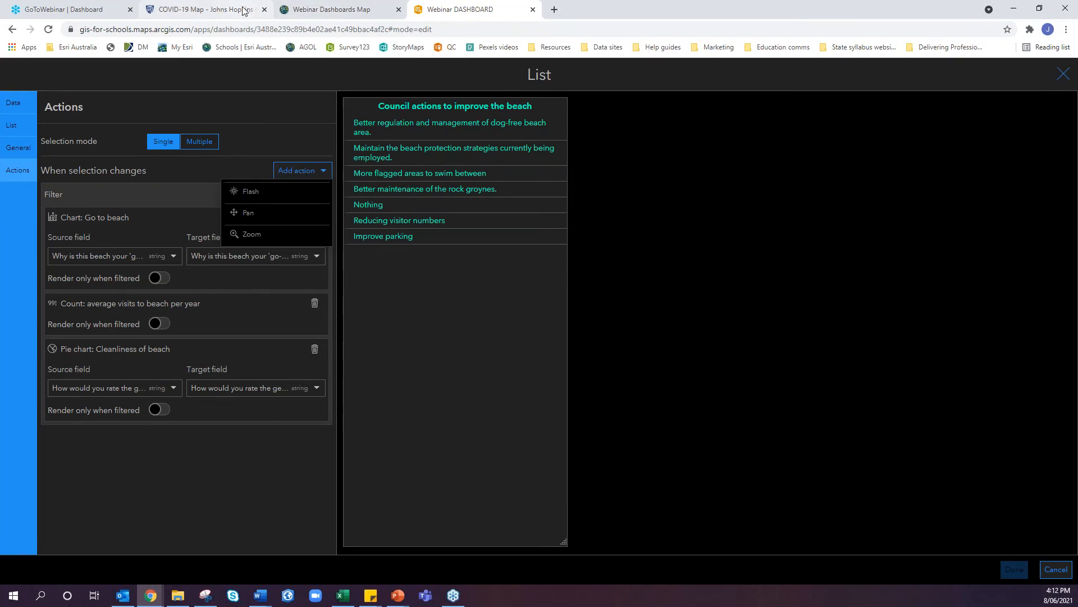
- Filter the COVID-19 dashboard by France and compare its stacked maps, from Incidence Rate through US Testing Rate, ending on Cumulative Cases
left_click(222, 8)
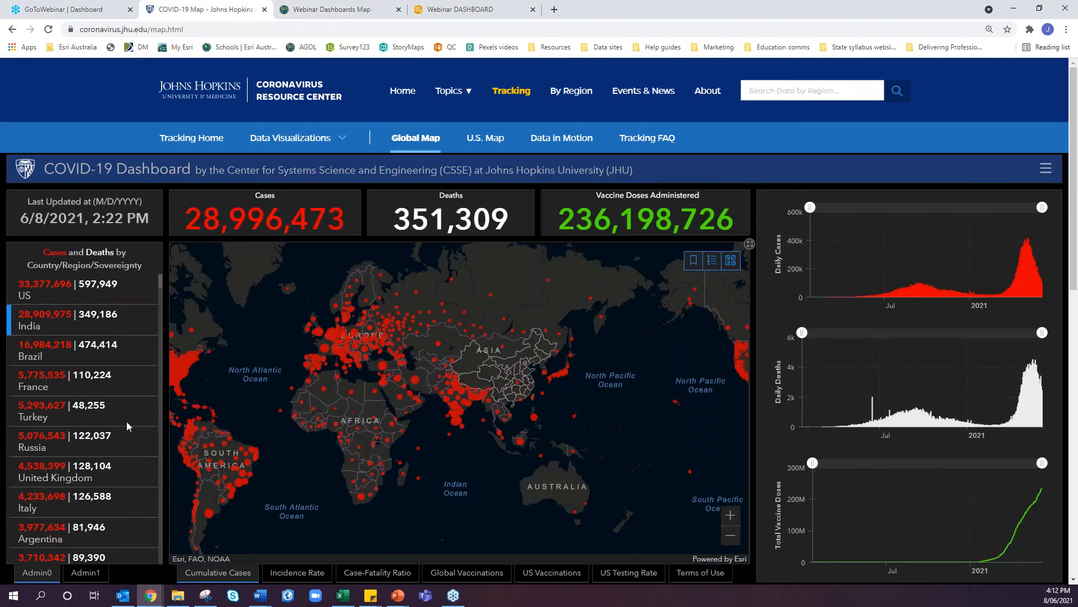
left_click(27, 388)
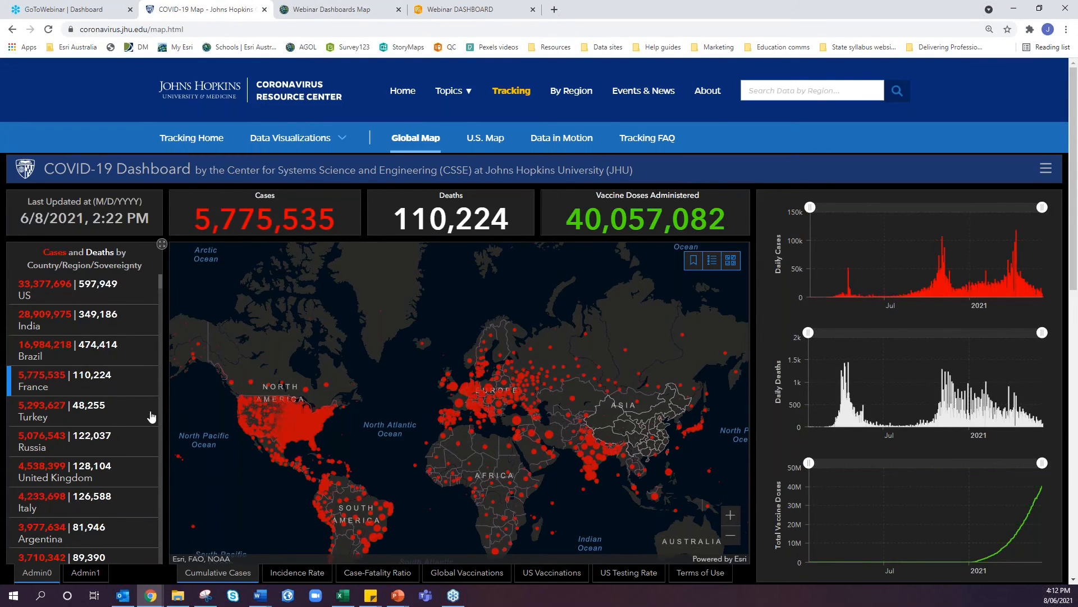
left_click(282, 577)
left_click(366, 577)
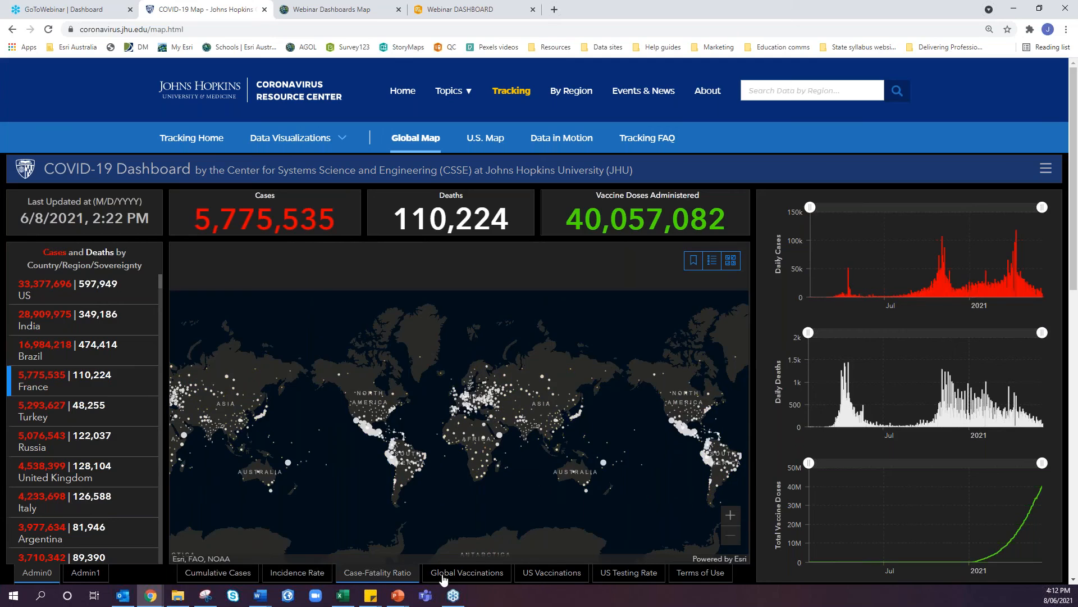
left_click(443, 578)
left_click(567, 577)
left_click(628, 577)
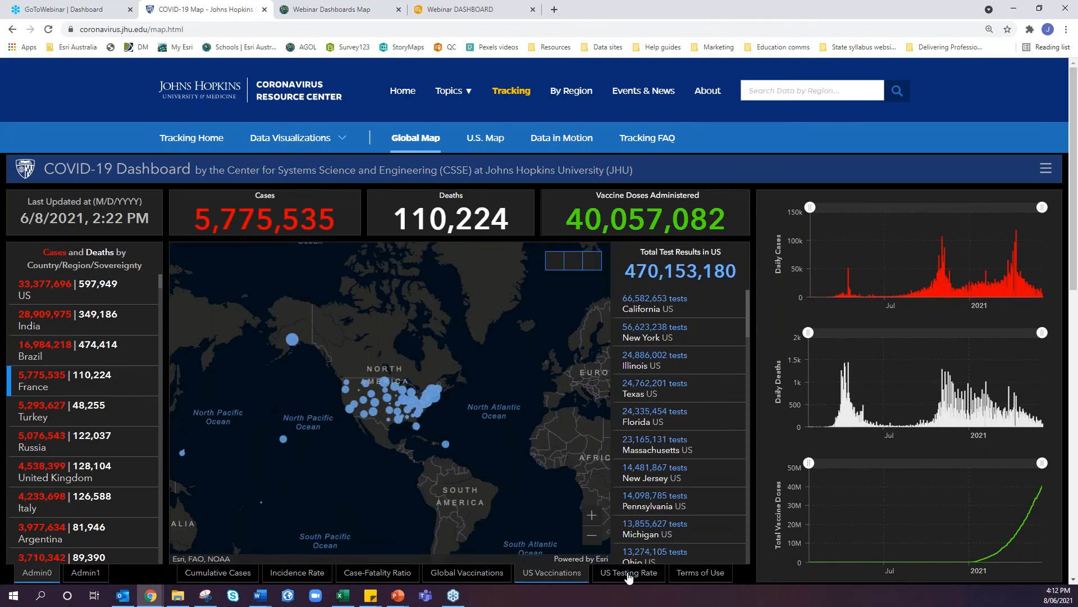
left_click(227, 577)
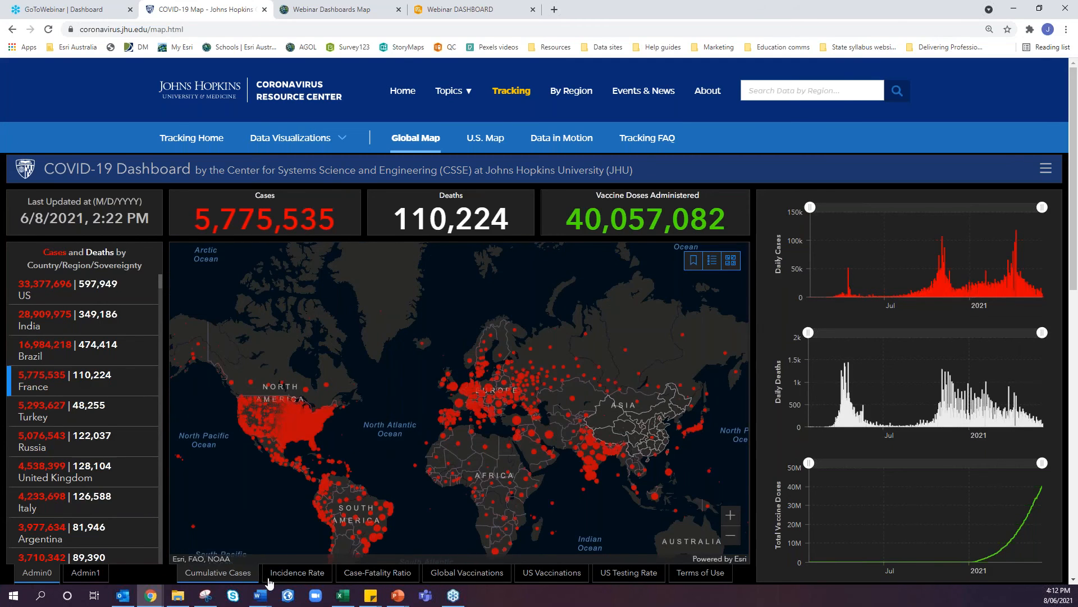
- Return to the Webinar dashboard, leave the list configuration without changes, and view the map's legend and layer list
left_click(439, 7)
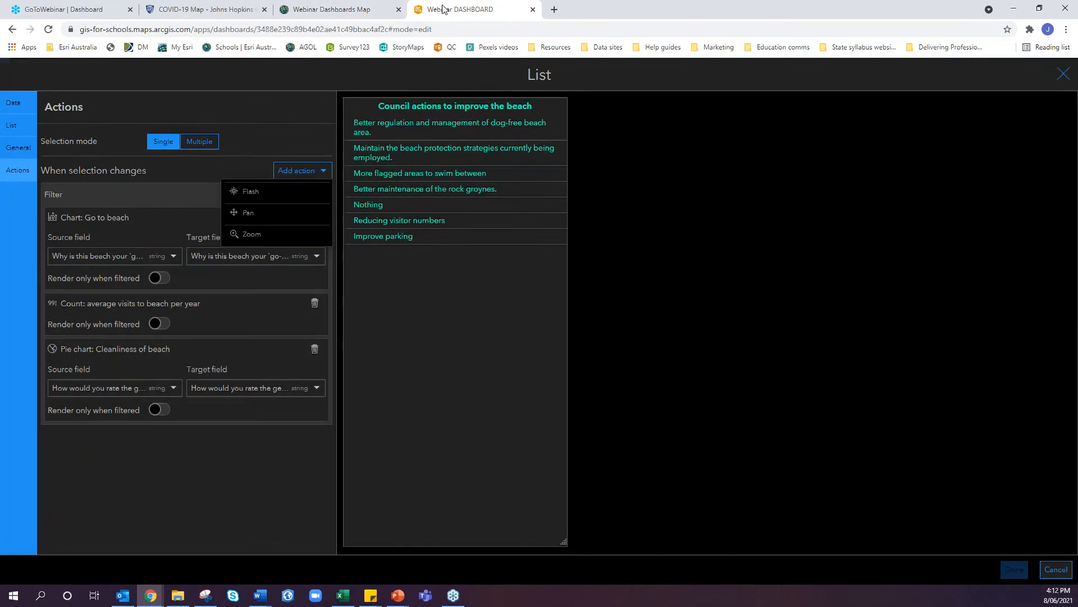
left_click(1053, 569)
left_click(796, 140)
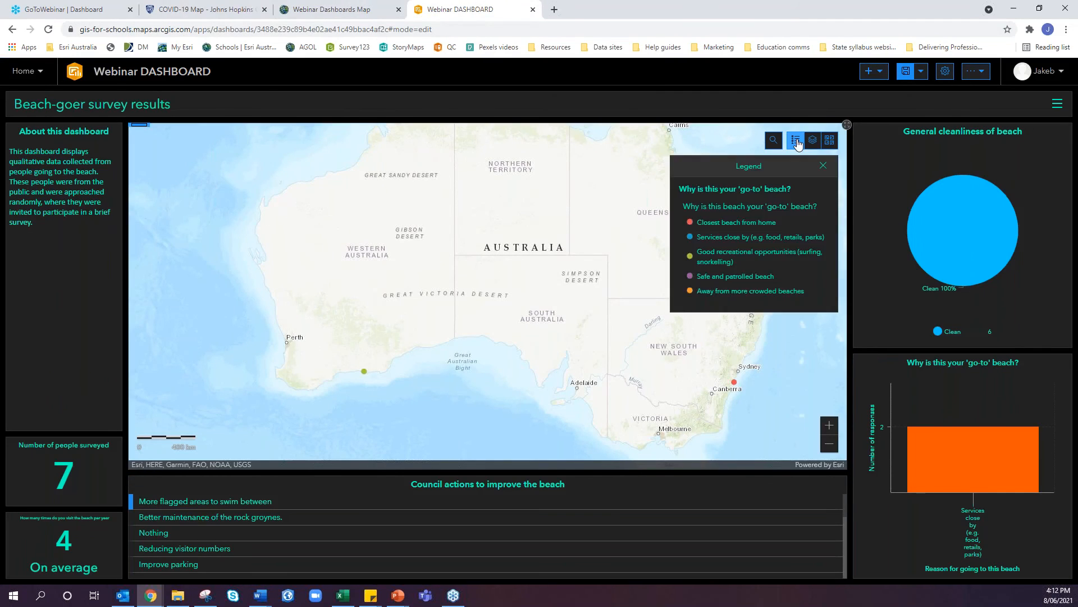
left_click(812, 141)
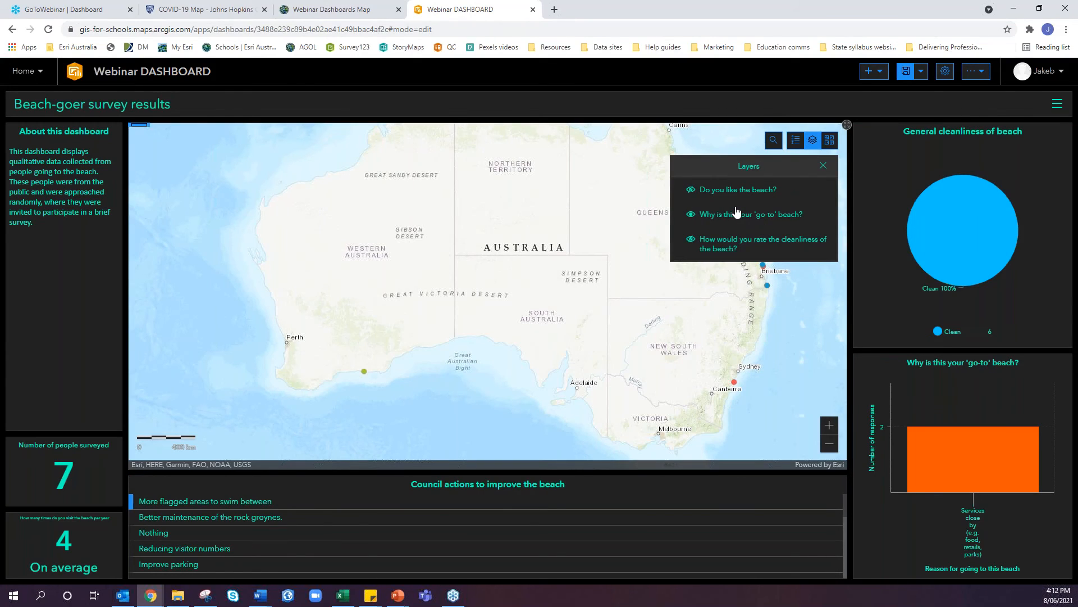
- Add the "Flowline map of migration to Australia" with default settings and stack it with the beach survey map as tabs
left_click(875, 78)
left_click(851, 114)
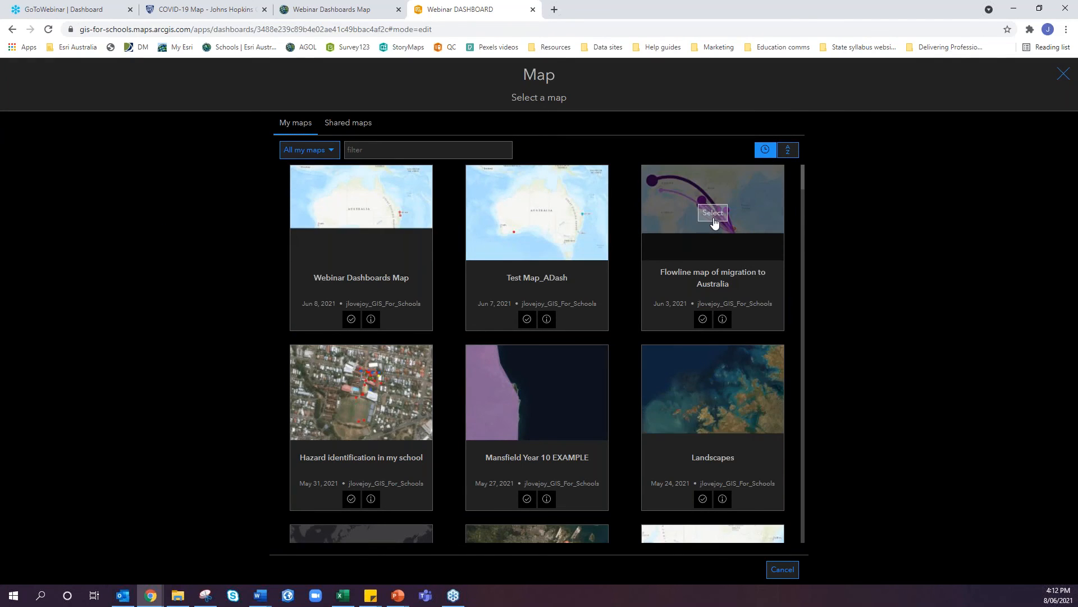
left_click(713, 213)
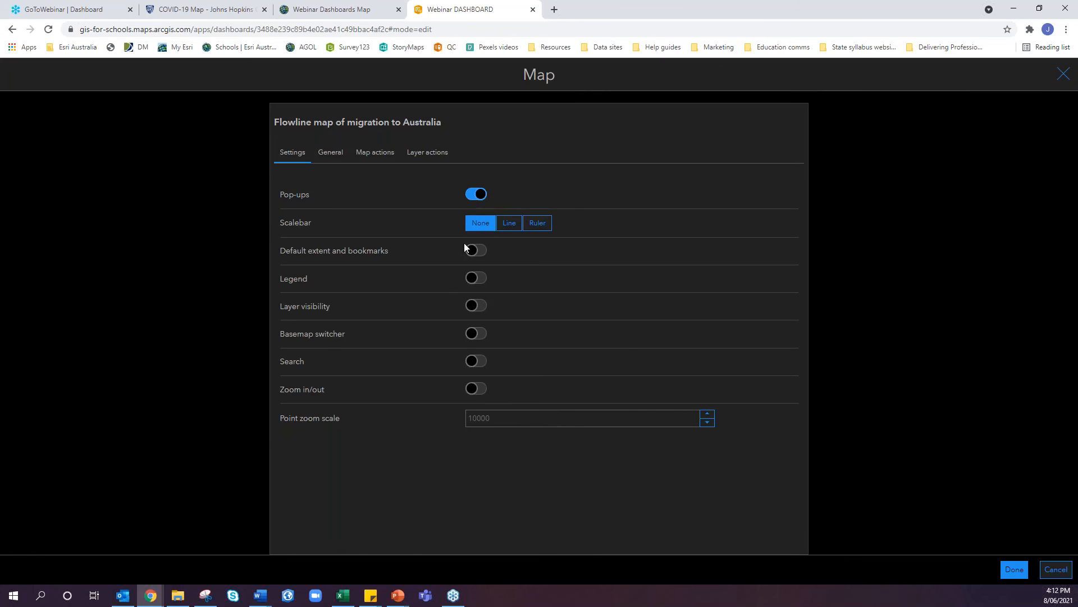
left_click(1016, 569)
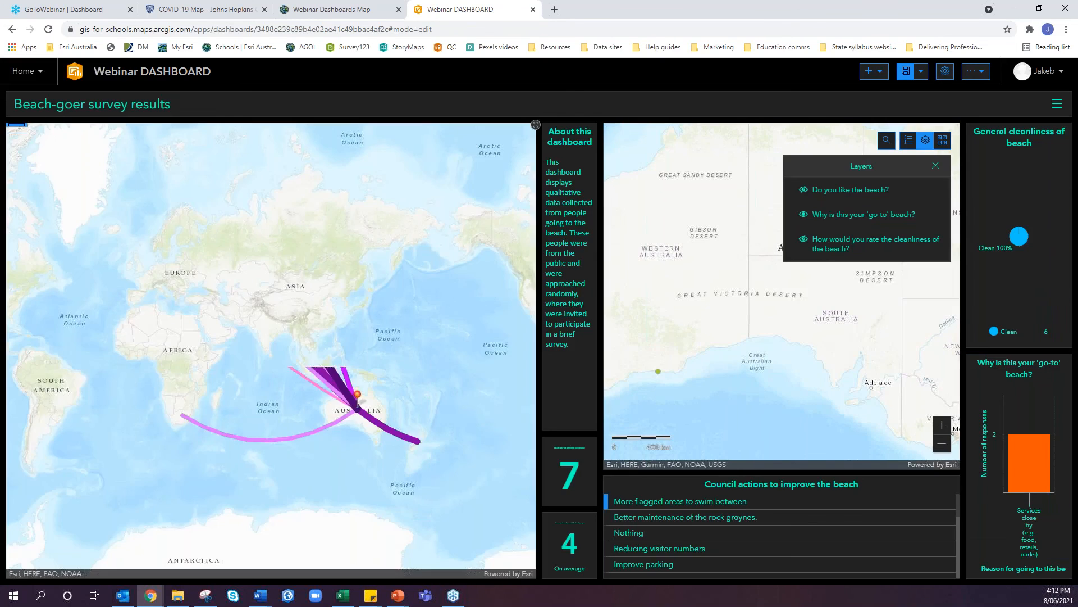
left_click_drag(17, 125, 782, 298)
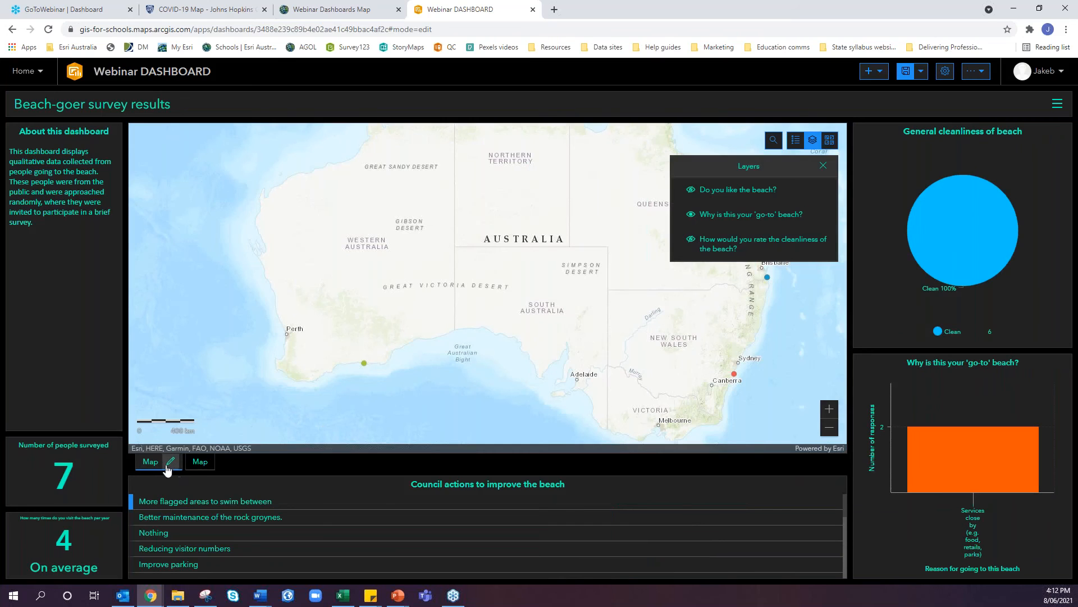
- Compare the two stacked map tabs and rename the beach survey map's tab as "Beach-goers"
left_click(207, 464)
left_click(155, 462)
left_click(197, 464)
left_click(151, 462)
left_click(171, 462)
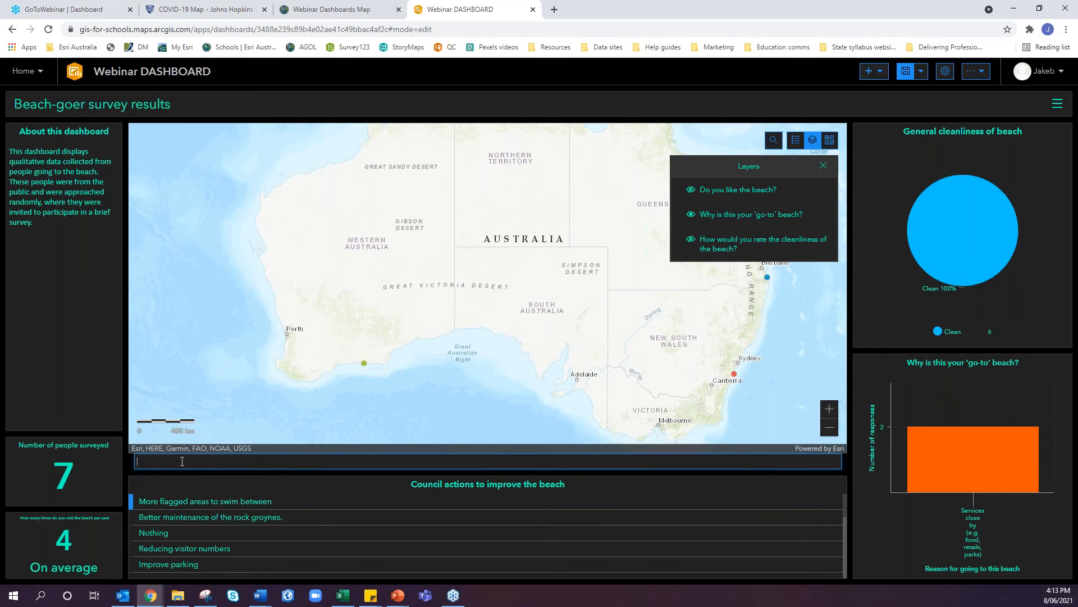
type("Beach-goers")
key("Return")
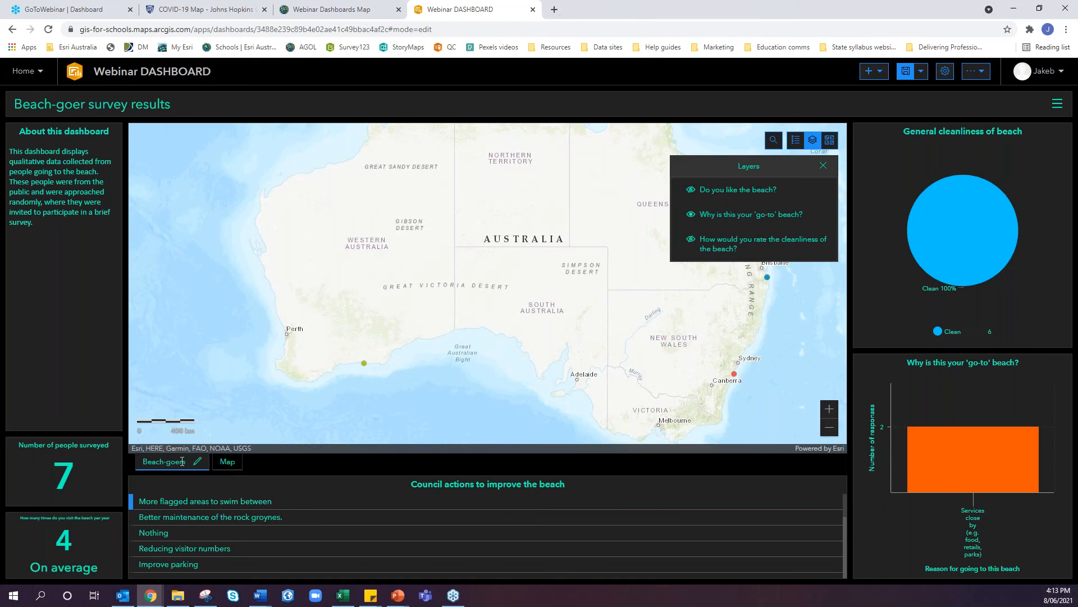
- Rename the migration map's tab as "Flowline migration" and check switching between both maps
left_click(233, 461)
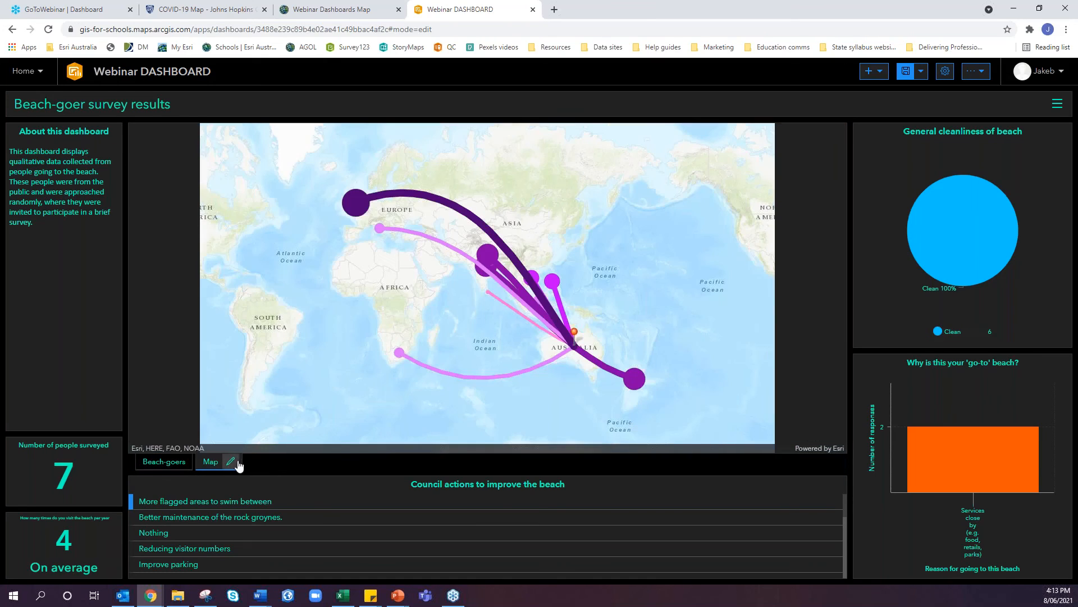
left_click(240, 461)
type("Flowline migration")
key("Return")
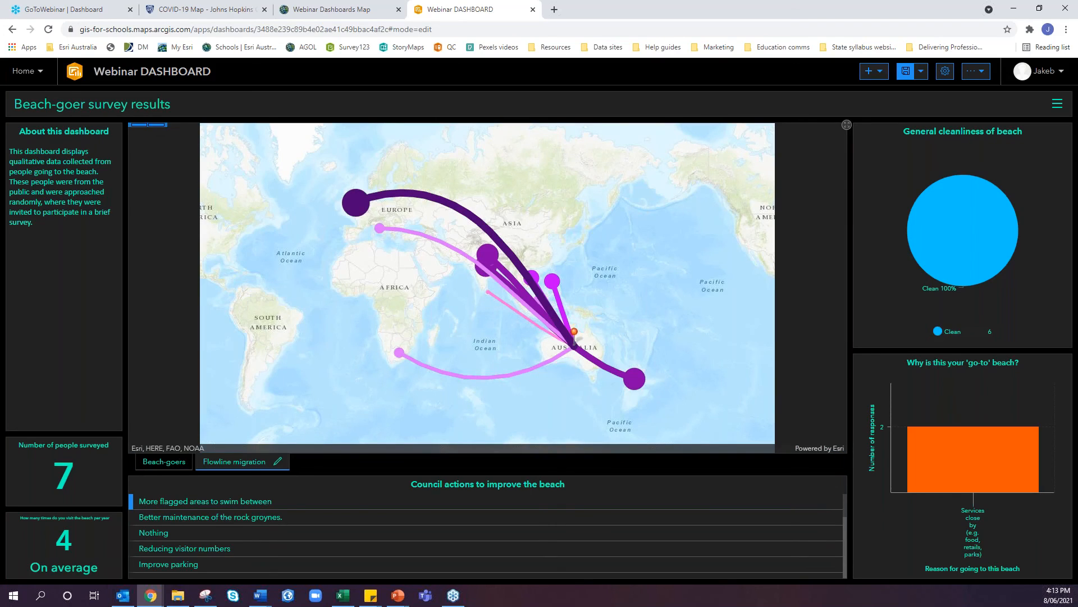
left_click(164, 461)
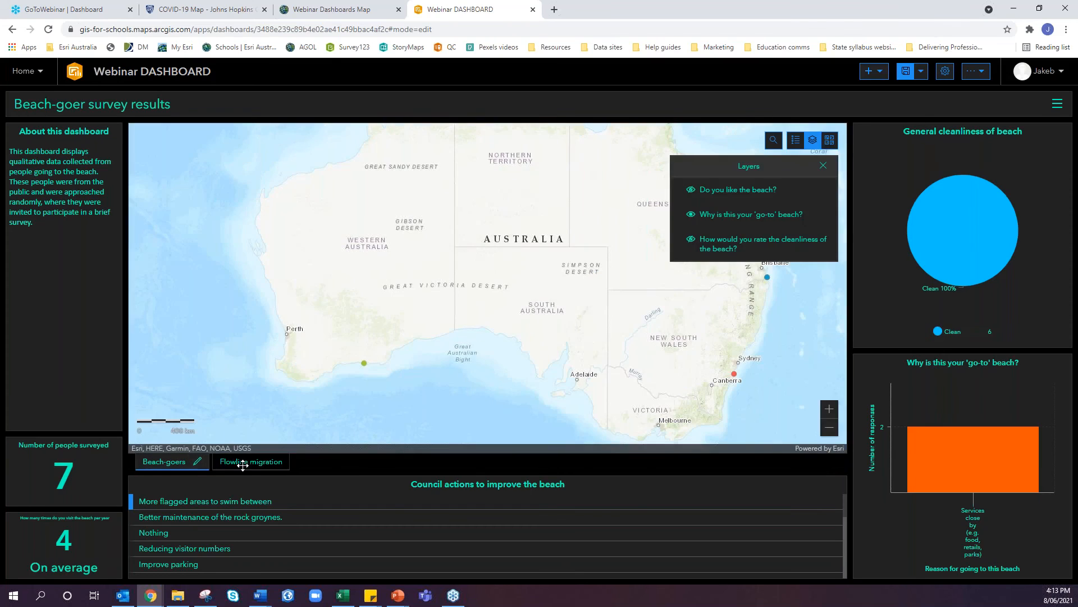
left_click(236, 462)
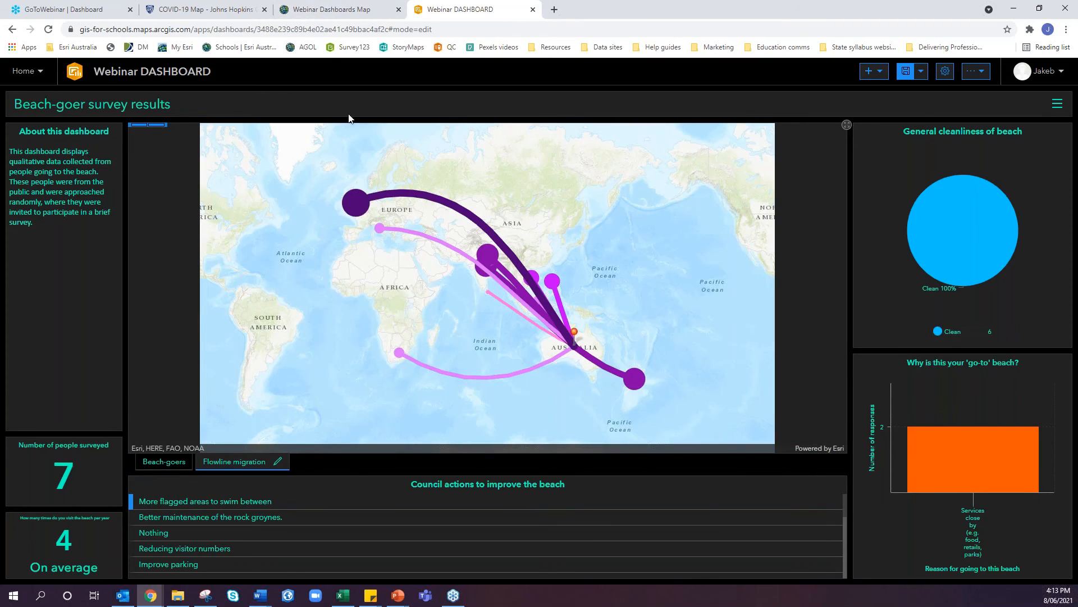
- Switch to the COVID-19 dashboard and compare its stacked Admin0 and Admin1 lists, ending on Admin1
left_click(216, 6)
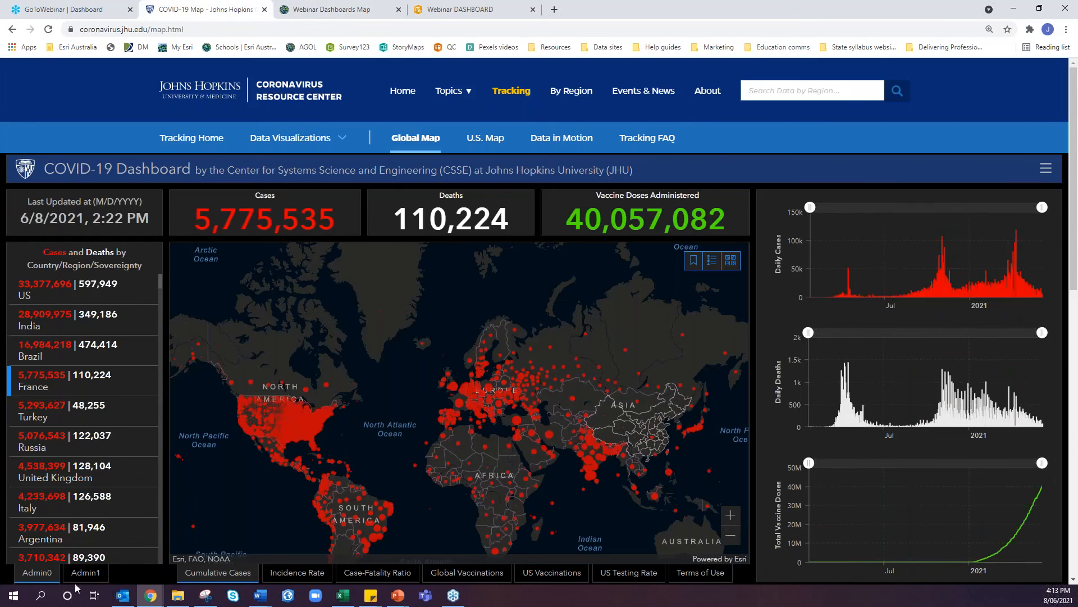
left_click(86, 574)
left_click(46, 576)
left_click(86, 574)
left_click(42, 573)
left_click(73, 569)
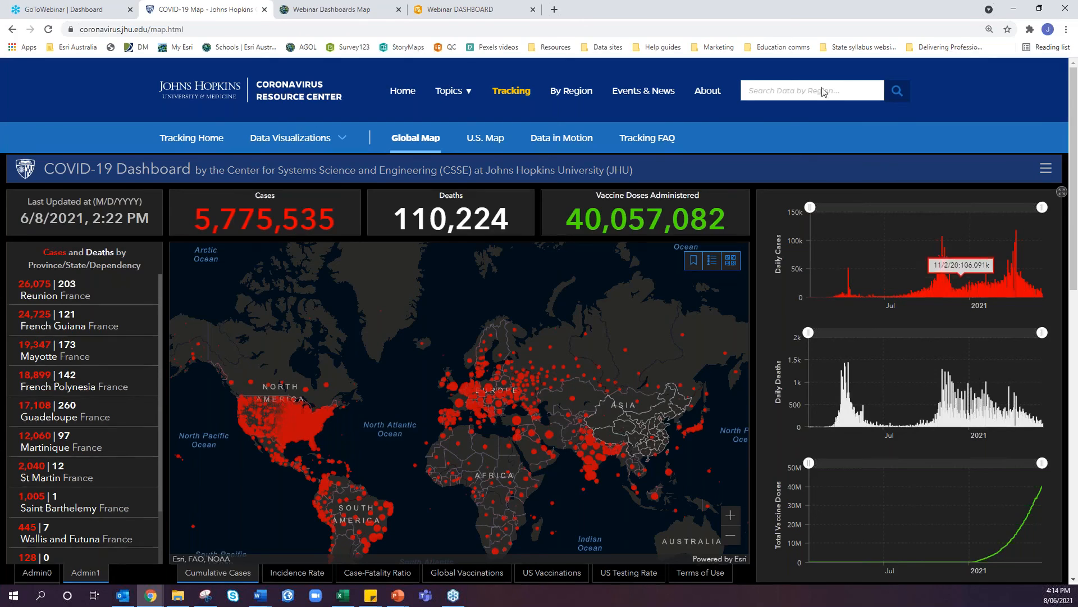
- Return to the Webinar dashboard, save it, and look over its navigation and theme options
left_click(446, 17)
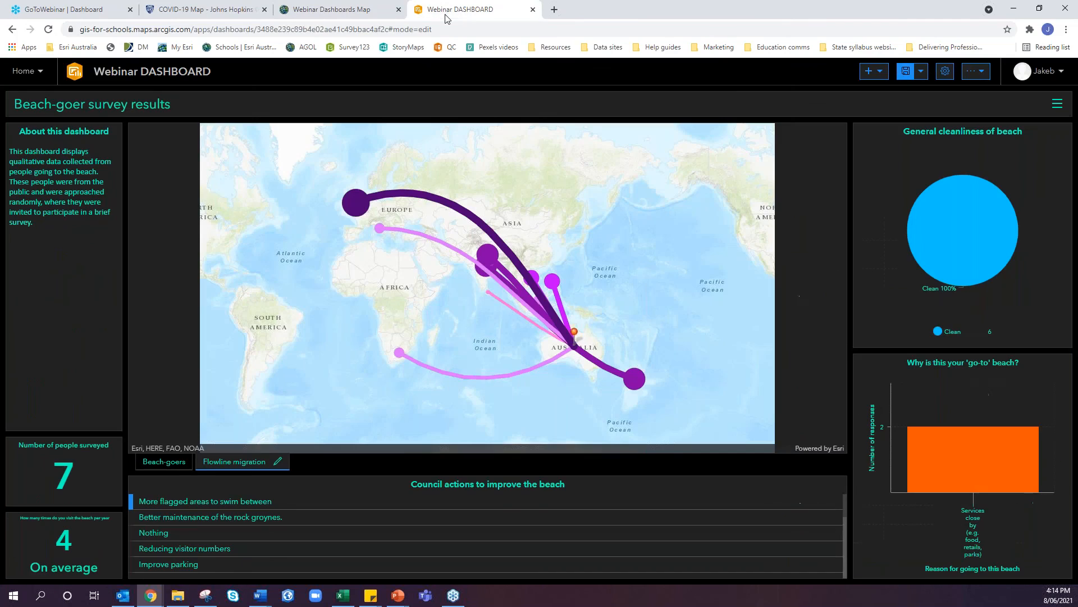
left_click(900, 72)
left_click(43, 80)
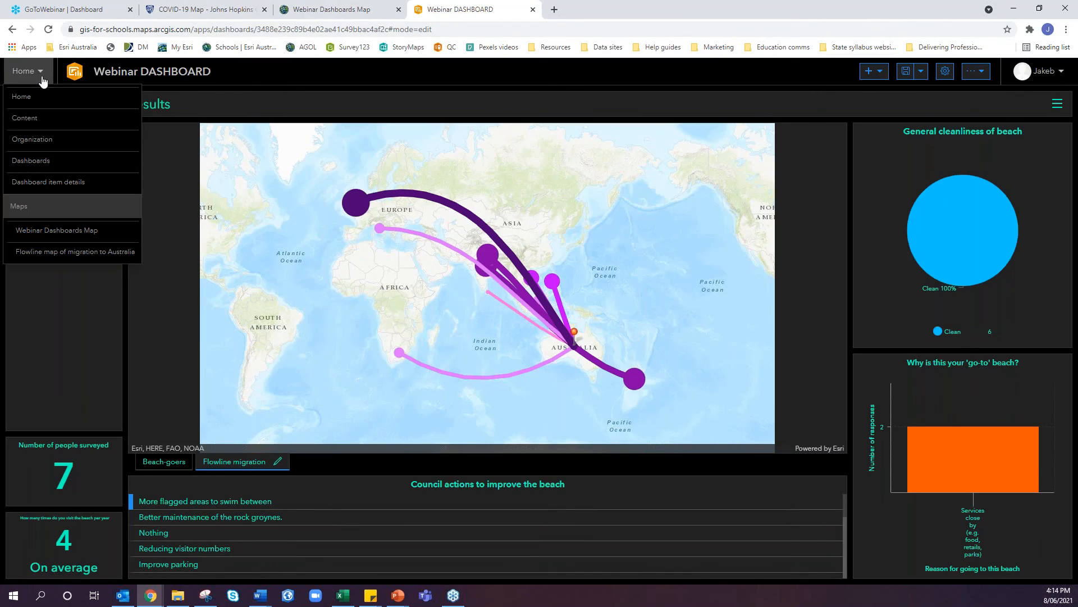
left_click(974, 79)
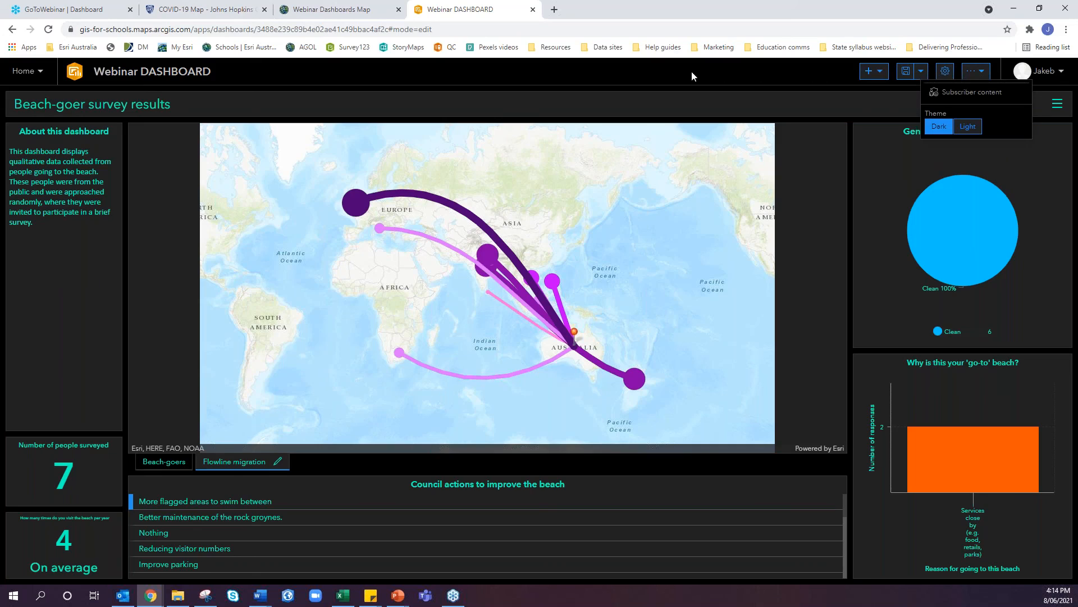
left_click(831, 98)
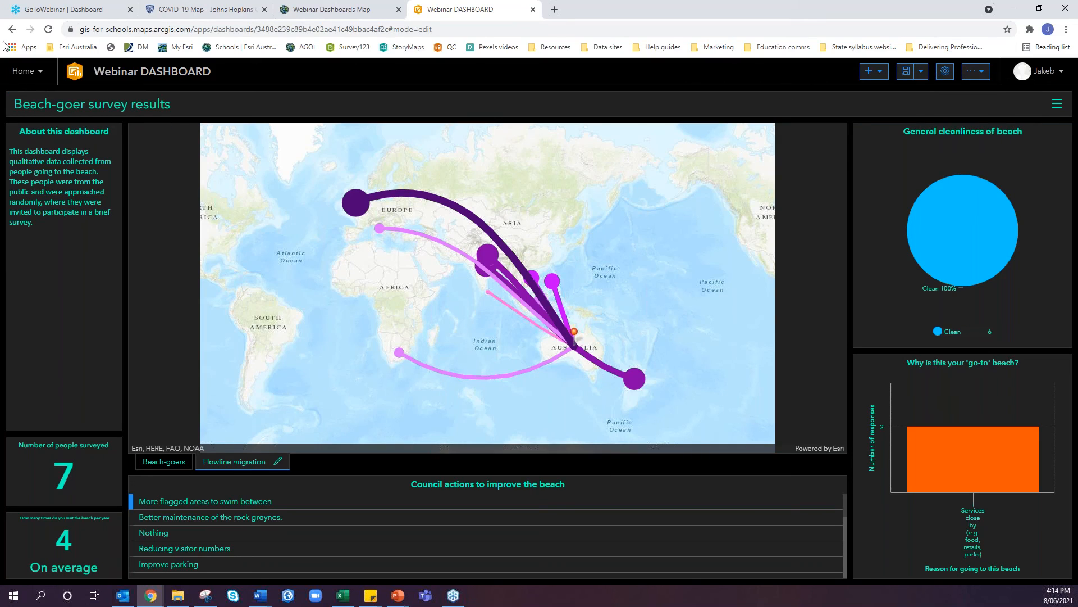
- Go to the content list and share the Webinar DASHBOARD item with Everyone (public)
left_click(9, 68)
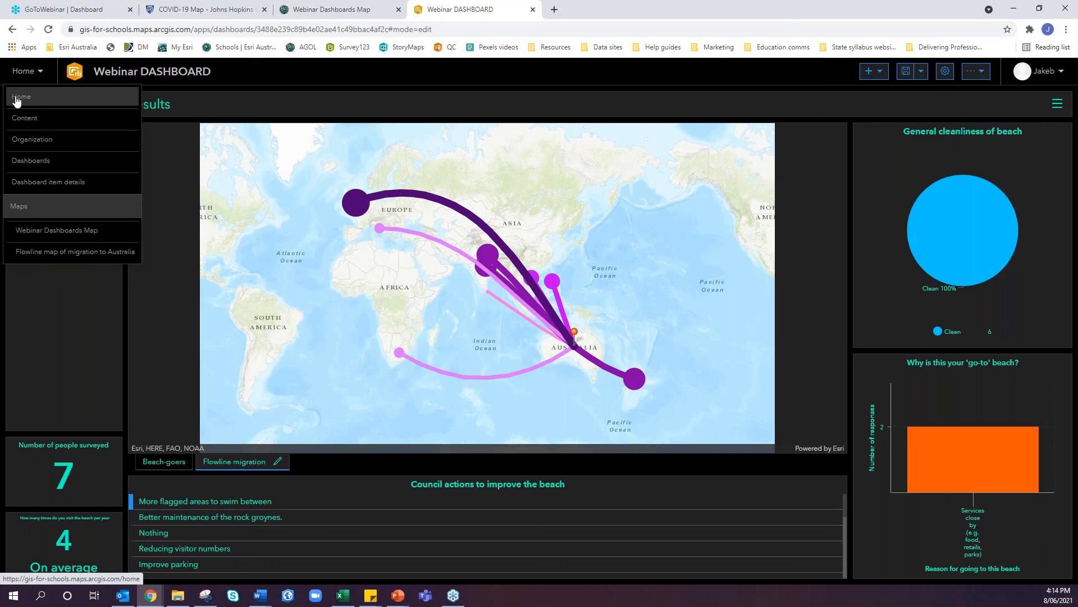
left_click(19, 120)
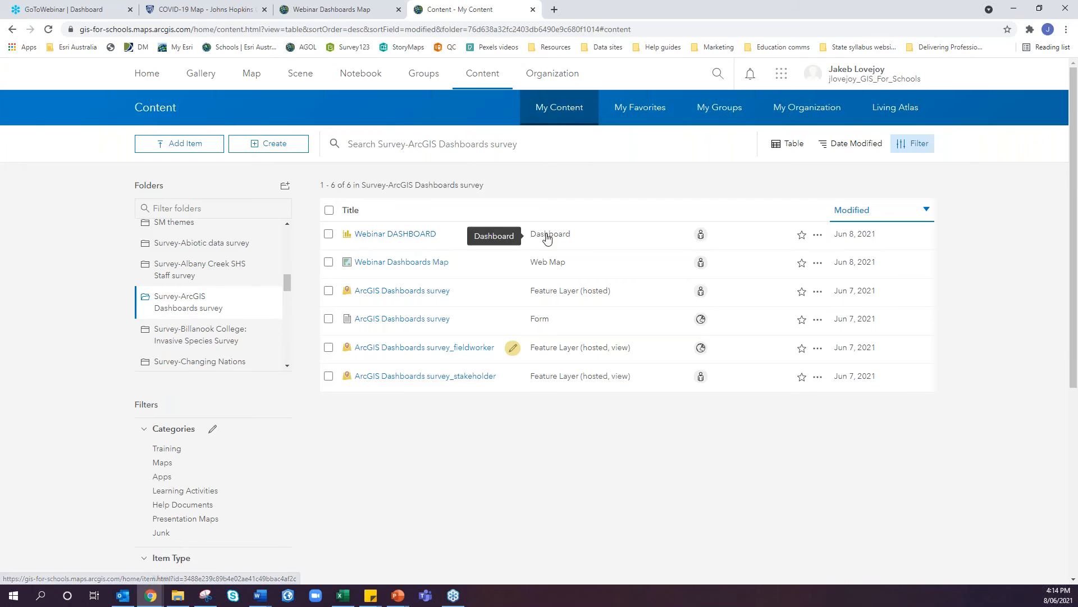
left_click(701, 236)
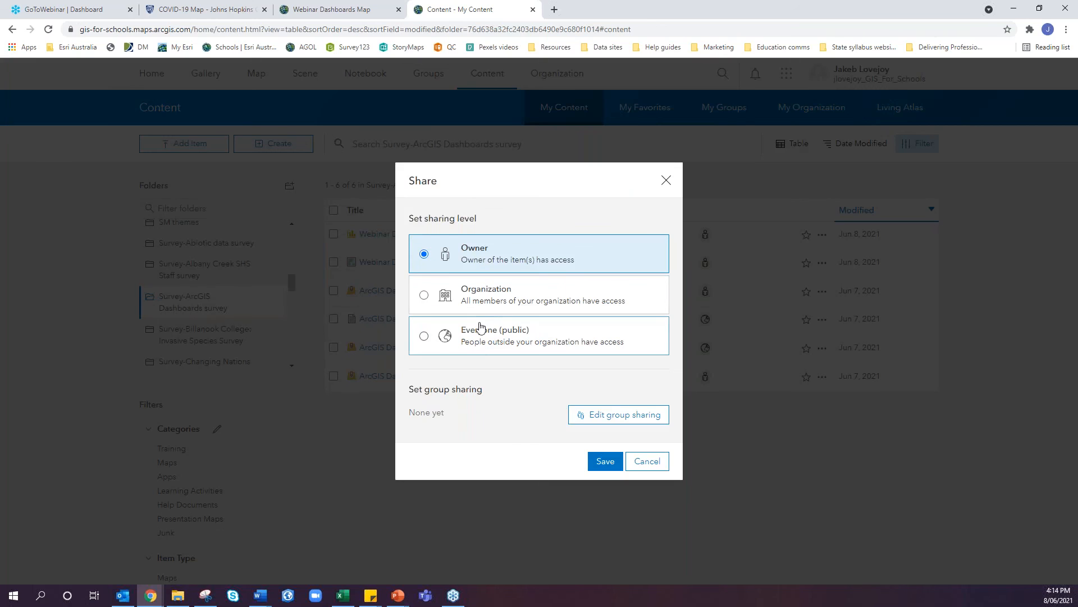
left_click(481, 344)
left_click(605, 461)
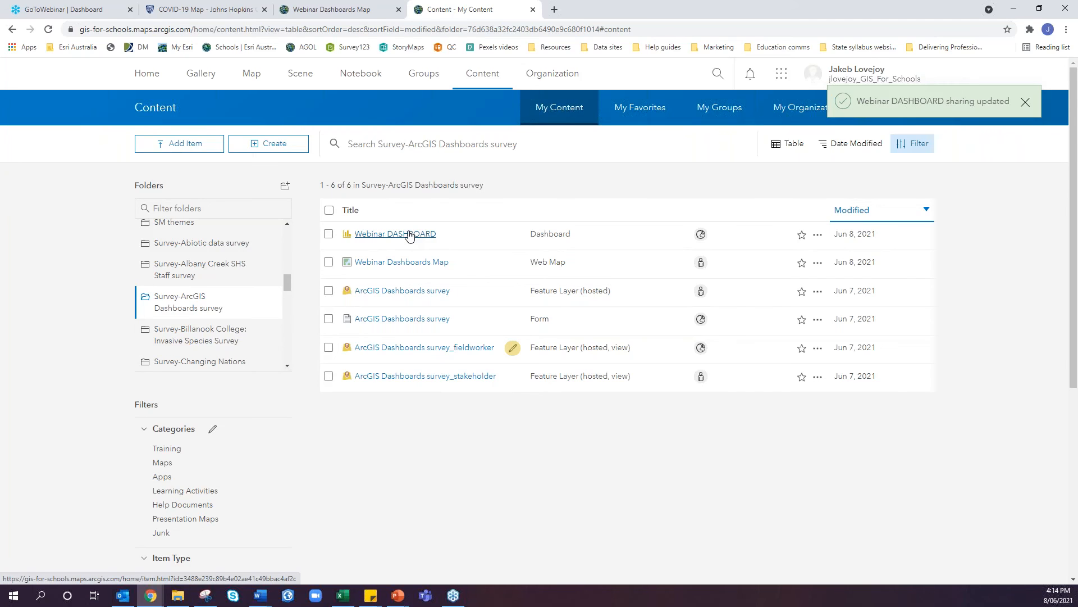
- View the item details of Webinar DASHBOARD and copy the dashboard's URL
left_click(410, 235)
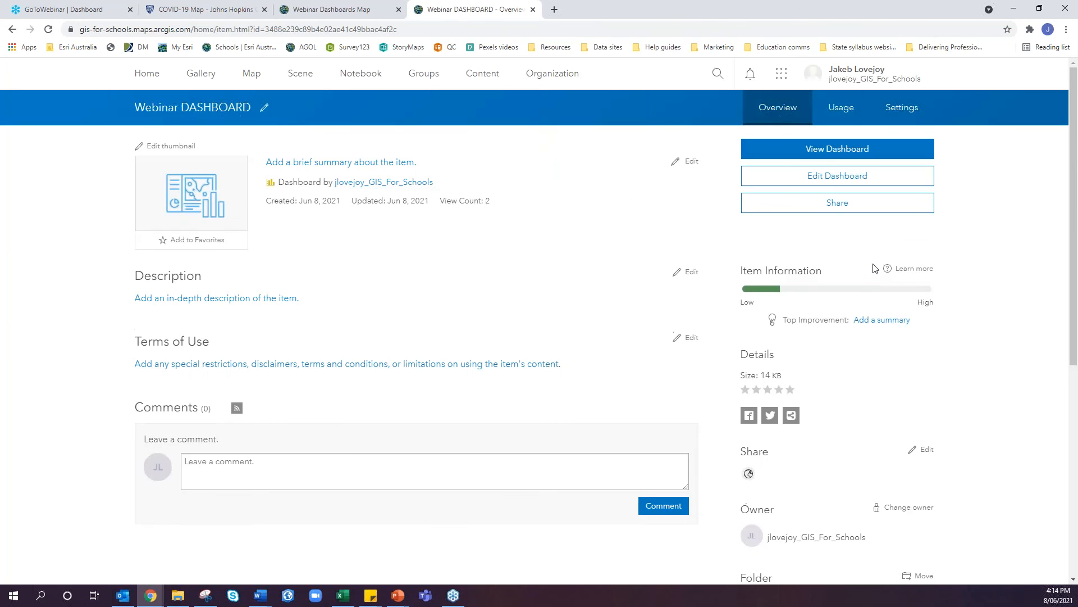
scroll(874, 268, "down", 6)
mouse_move(747, 454)
left_mouse_down()
mouse_move(919, 456)
mouse_move(765, 457)
left_mouse_up()
left_click(924, 460)
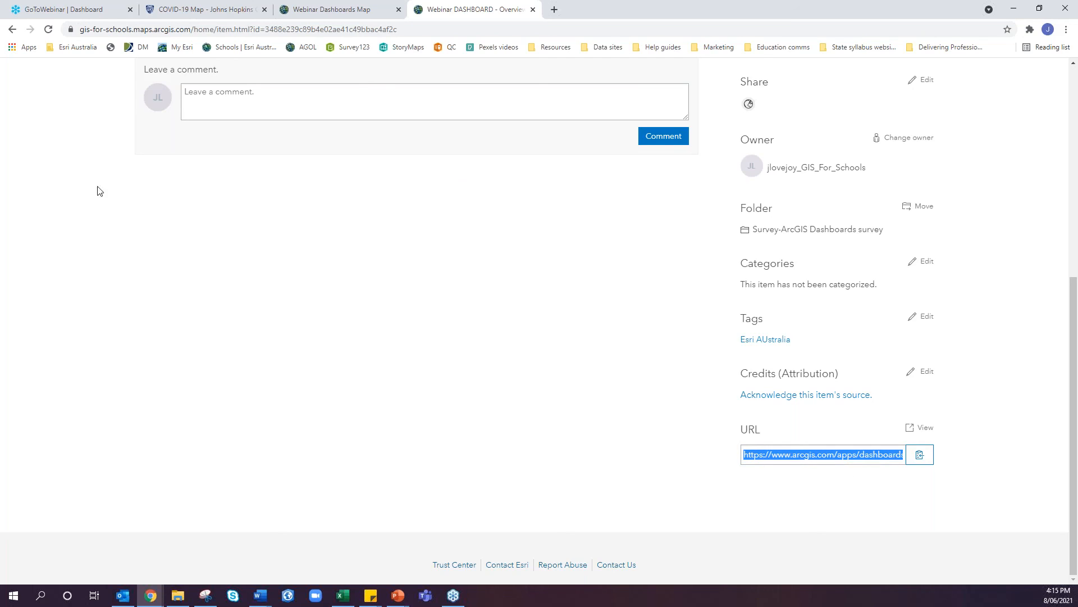
- Switch to the open PowerPoint presentation
left_click(397, 596)
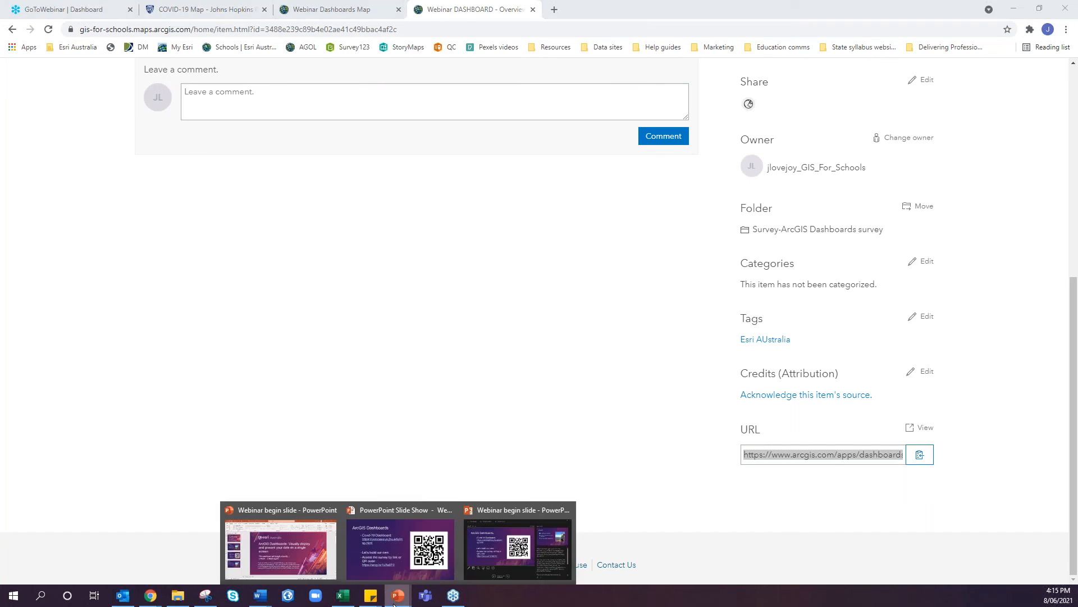